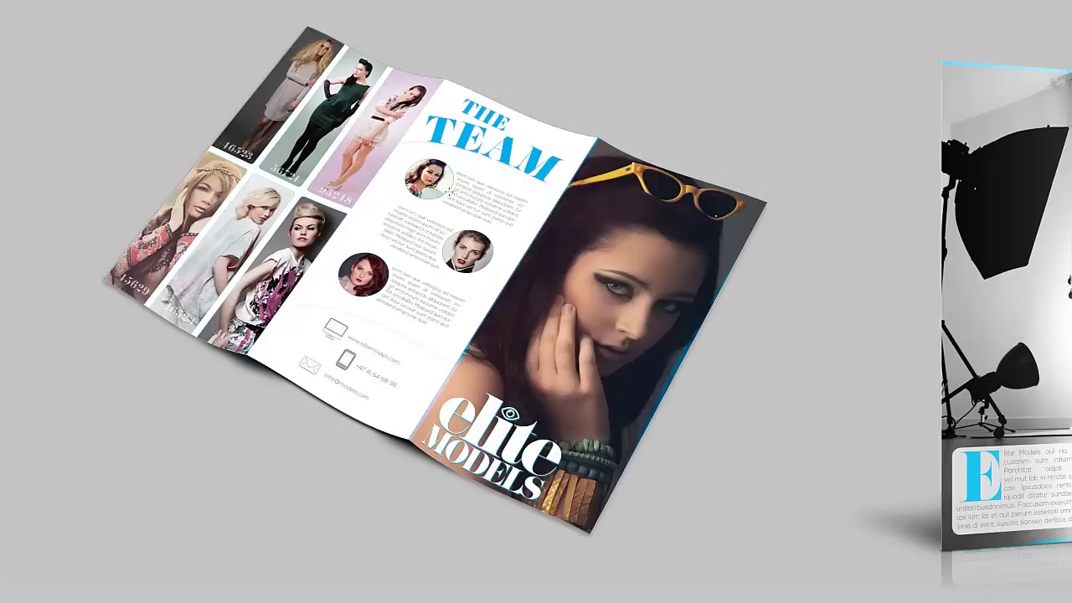
# Switch to InDesign and pan the mal_guides.indd tri-fold template with its flipp, bakside and forside panels.
pyautogui.hotkey('alt', 'Tab')
pyautogui.press('Tab')
pyautogui.press('Tab')
pyautogui.press('Tab')
pyautogui.press('Tab')
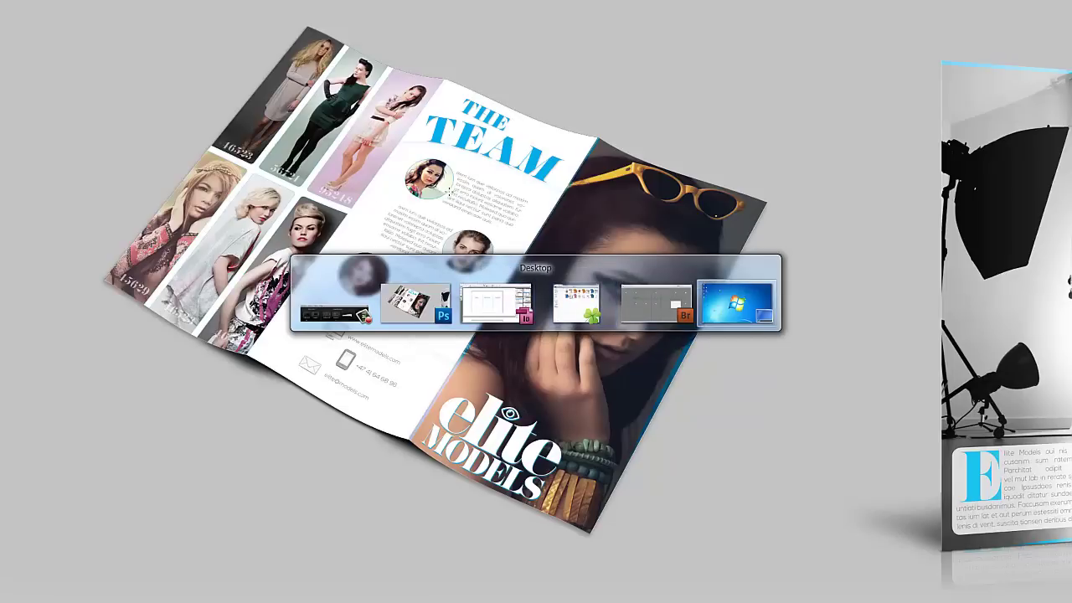
pyautogui.press('Tab')
pyautogui.press('Tab')
pyautogui.press('Tab')
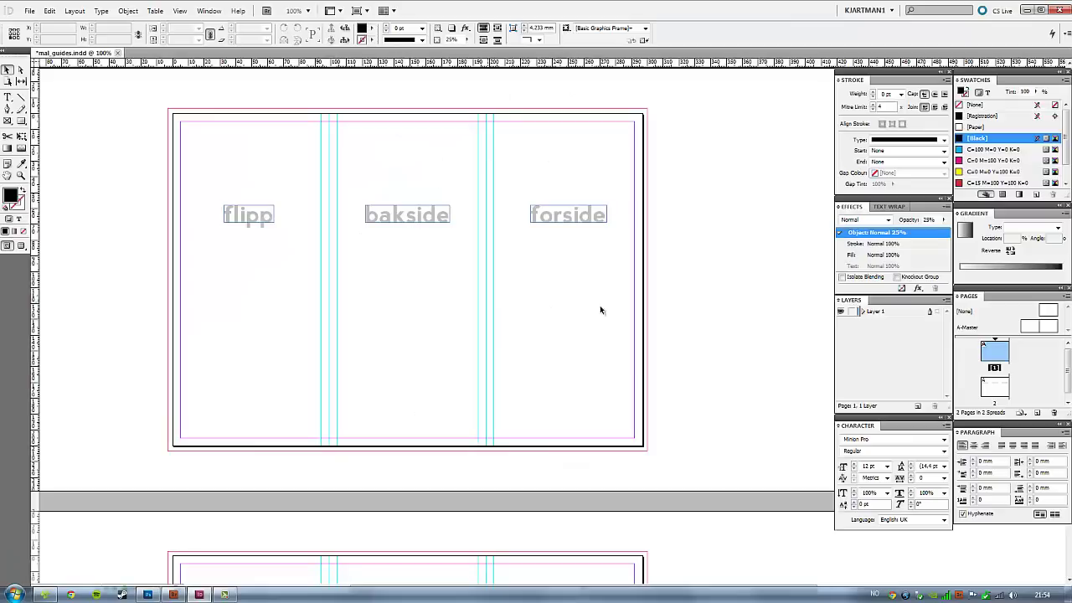
pyautogui.moveTo(553, 342)
pyautogui.mouseDown()
pyautogui.moveTo(526, 196)
pyautogui.moveTo(558, 352)
pyautogui.mouseUp()
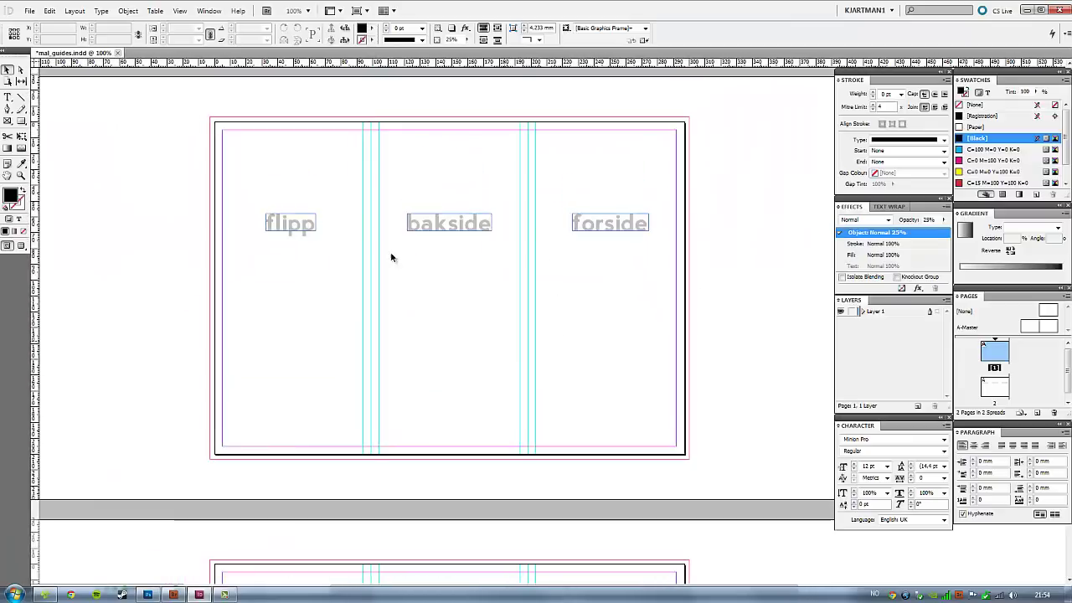
# Start a new Print-intent document with 2 pages at A4 size.
pyautogui.click(30, 11)
pyautogui.moveTo(100, 24)
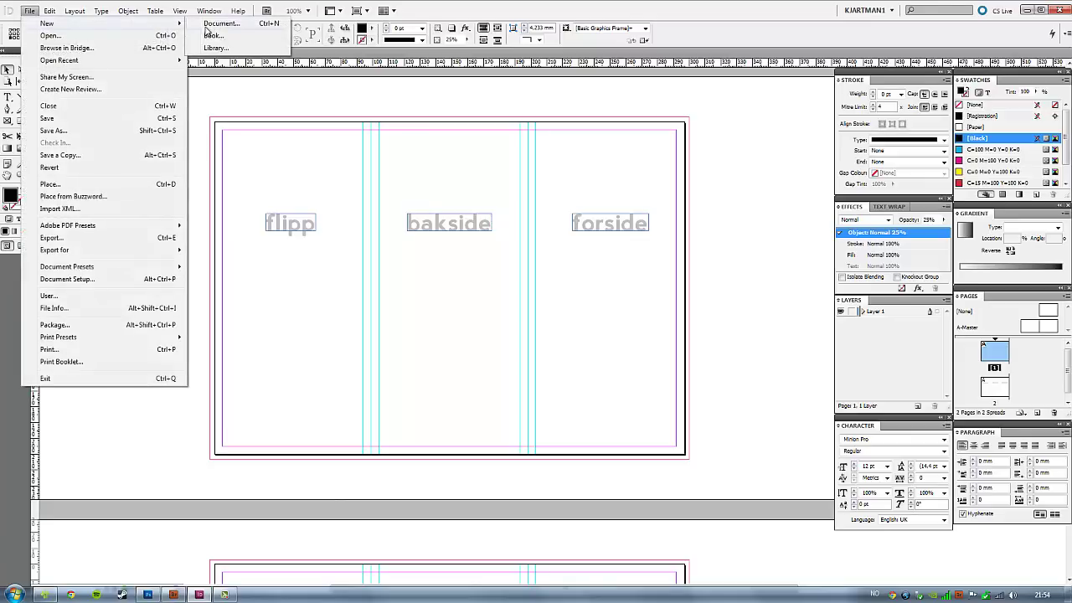
pyautogui.click(208, 31)
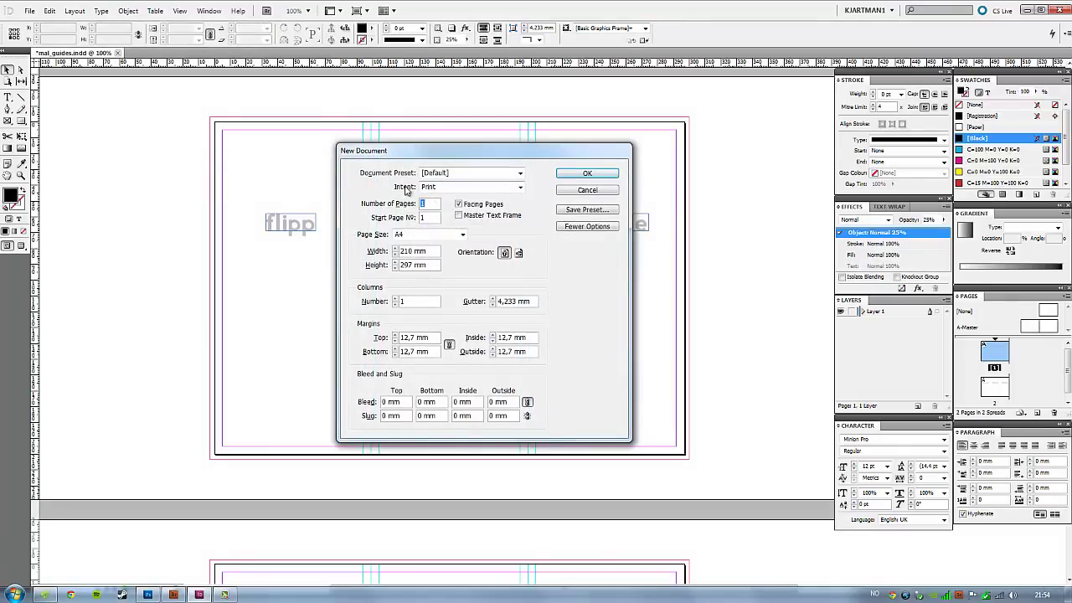
pyautogui.click(447, 187)
pyautogui.click(447, 192)
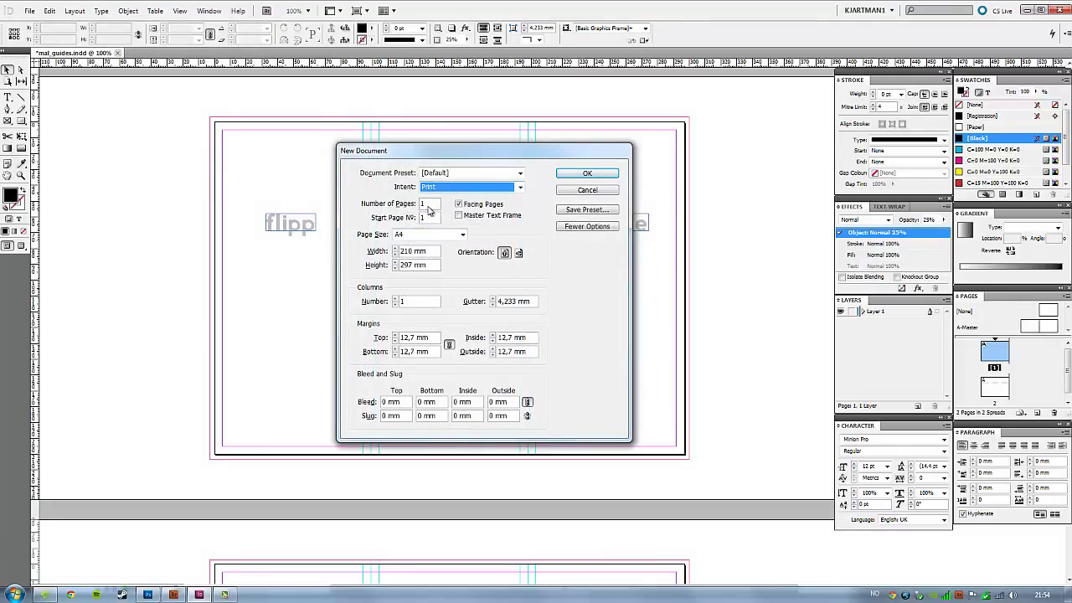
pyautogui.doubleClick(427, 206)
pyautogui.write('2')
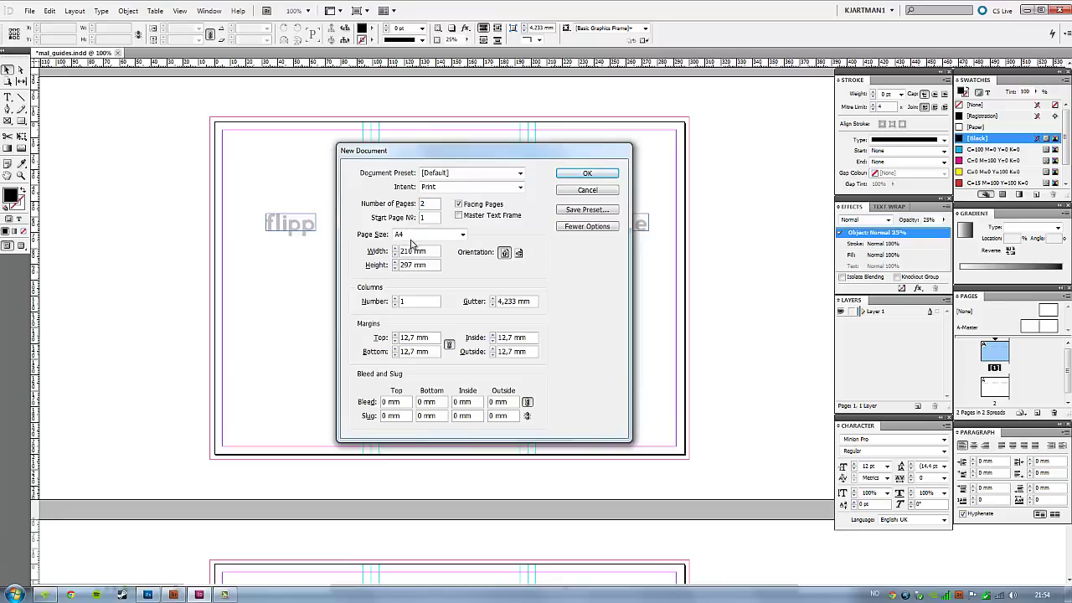
pyautogui.click(412, 240)
pyautogui.click(408, 238)
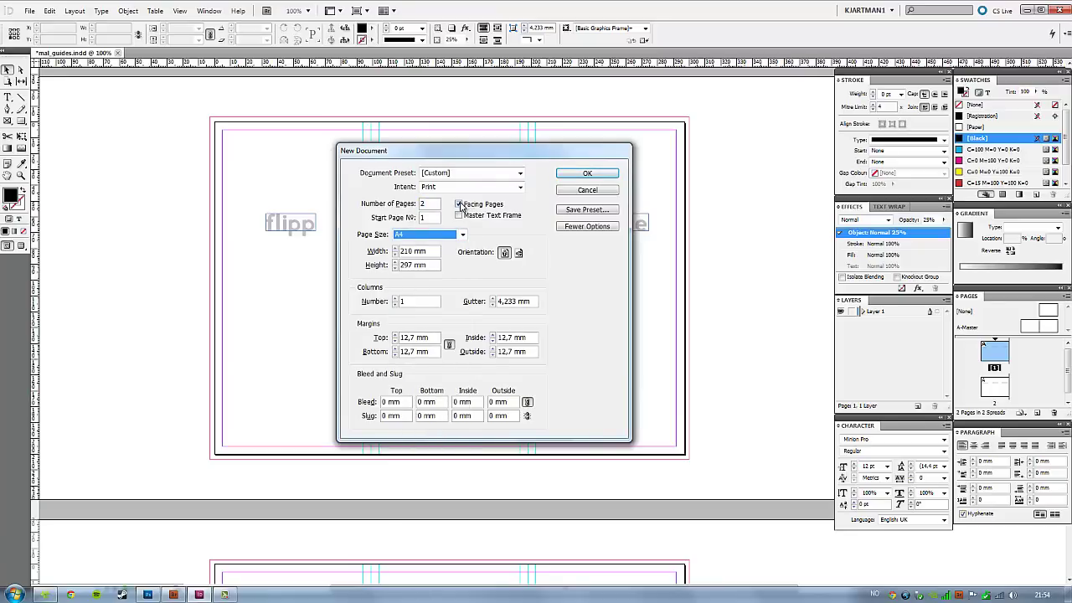
# Turn off facing pages and set 5 mm margins and 3 mm bleed on all sides.
pyautogui.click(459, 204)
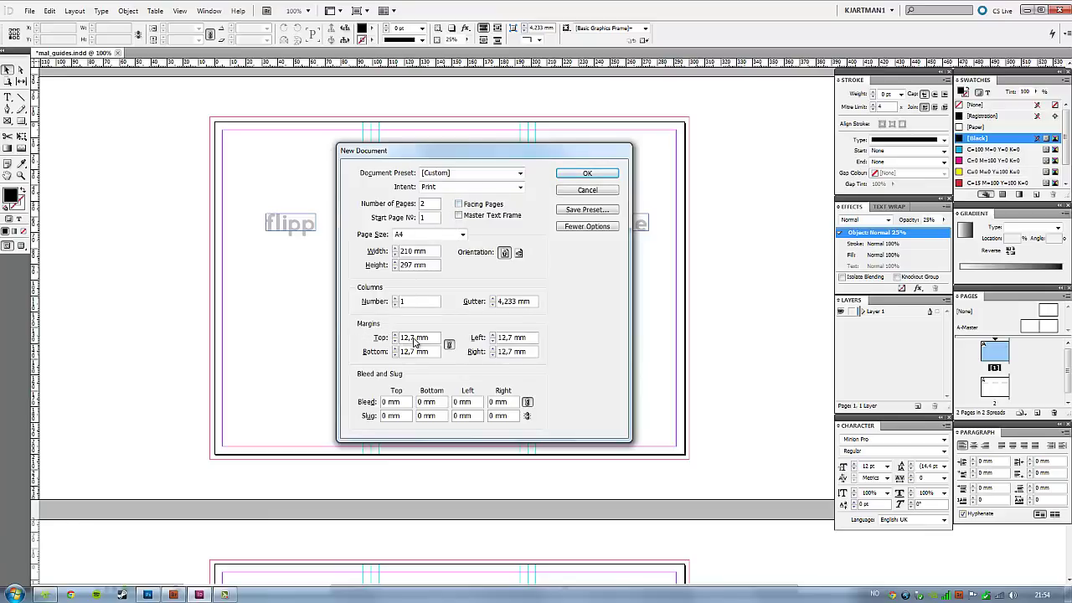
pyautogui.doubleClick(413, 339)
pyautogui.write('5')
pyautogui.press('Tab')
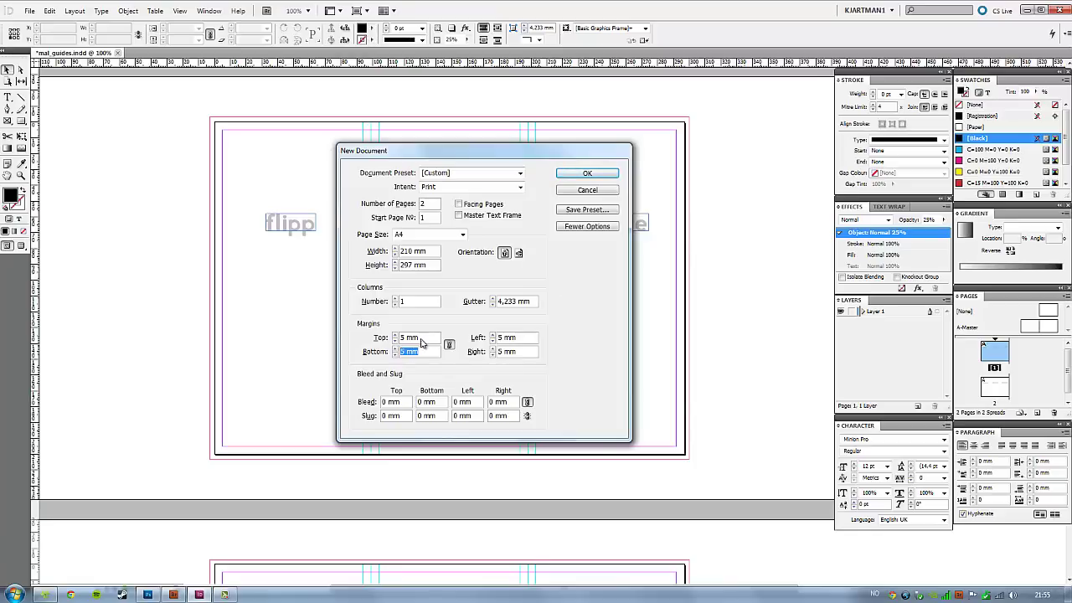
pyautogui.click(387, 403)
pyautogui.press('Tab')
# Create the two-page document and scroll through both pages.
pyautogui.click(598, 176)
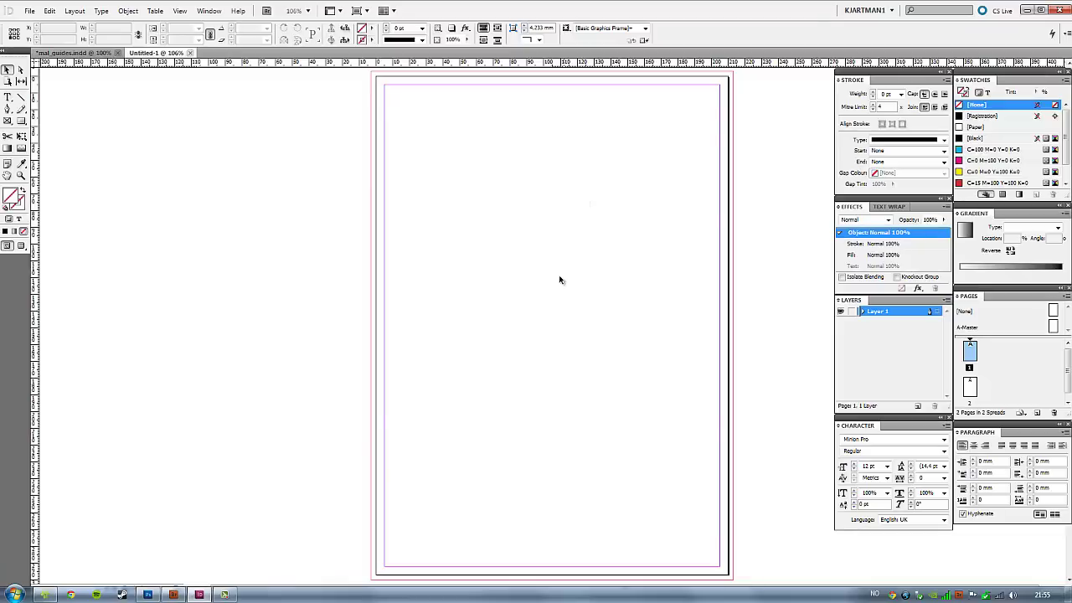
pyautogui.moveTo(651, 327); pyautogui.dragTo(594, 170)
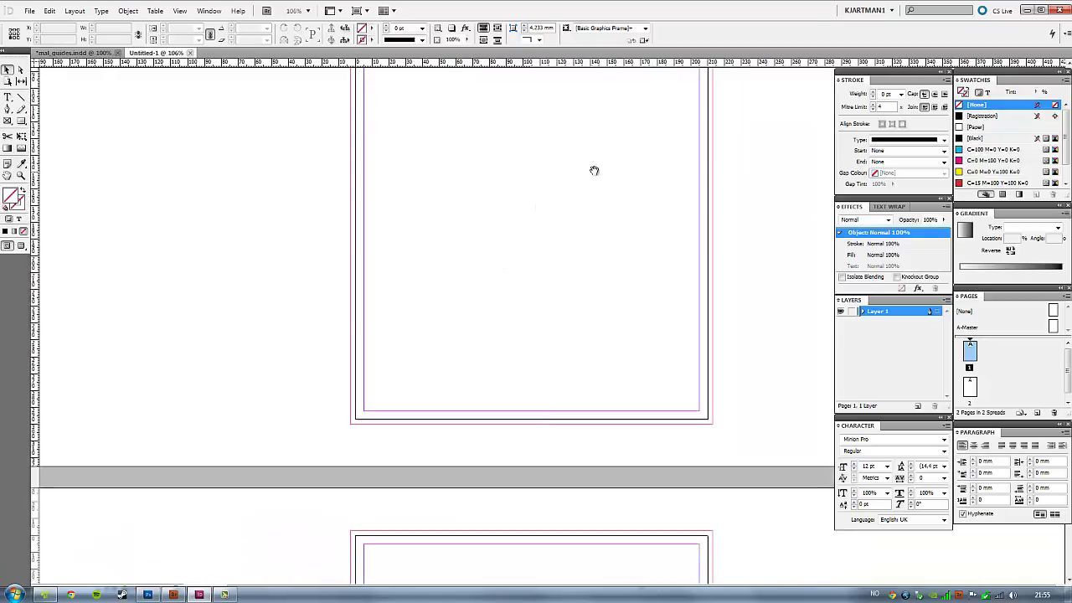
pyautogui.moveTo(563, 409); pyautogui.dragTo(563, 219)
pyautogui.scroll(-3, 552, 206)
pyautogui.scroll(-4, 552, 180)
pyautogui.scroll(5, 566, 335)
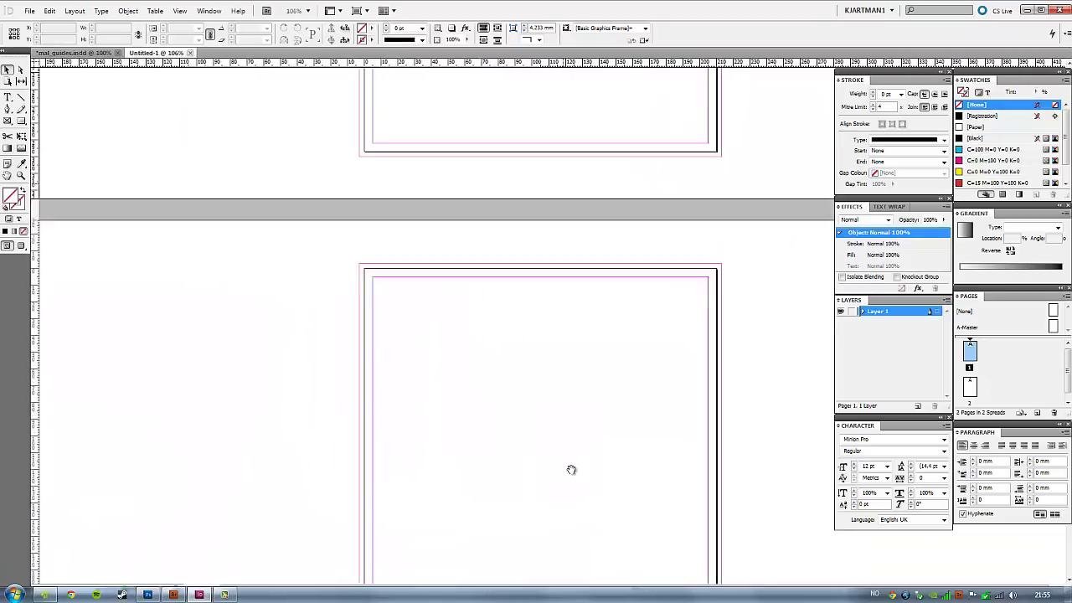
pyautogui.scroll(5, 553, 427)
pyautogui.scroll(3, 528, 364)
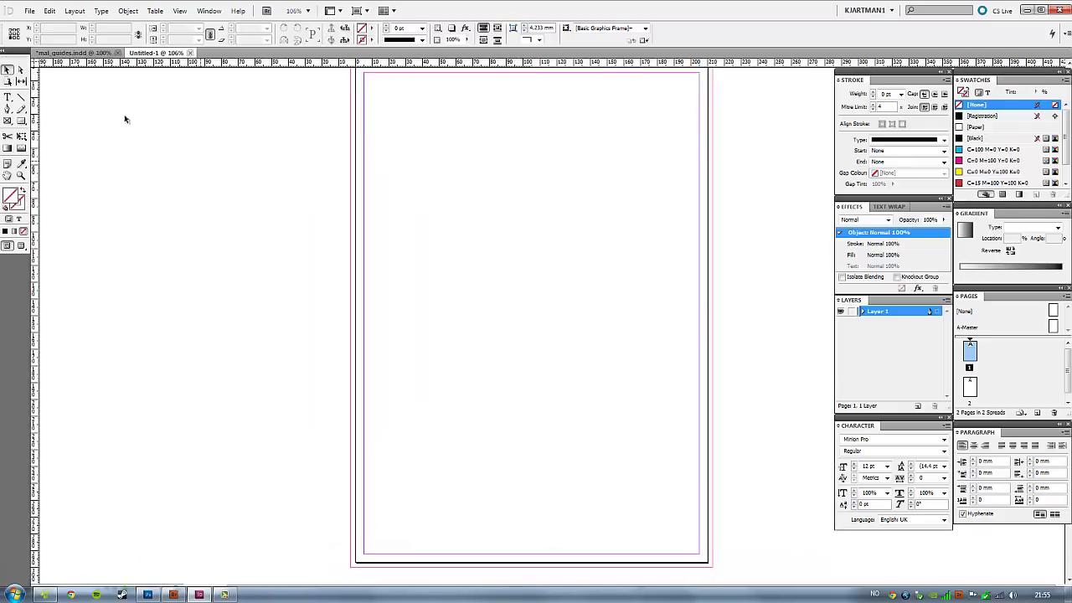
# Change the pages to landscape orientation in Document Setup.
pyautogui.click(29, 11)
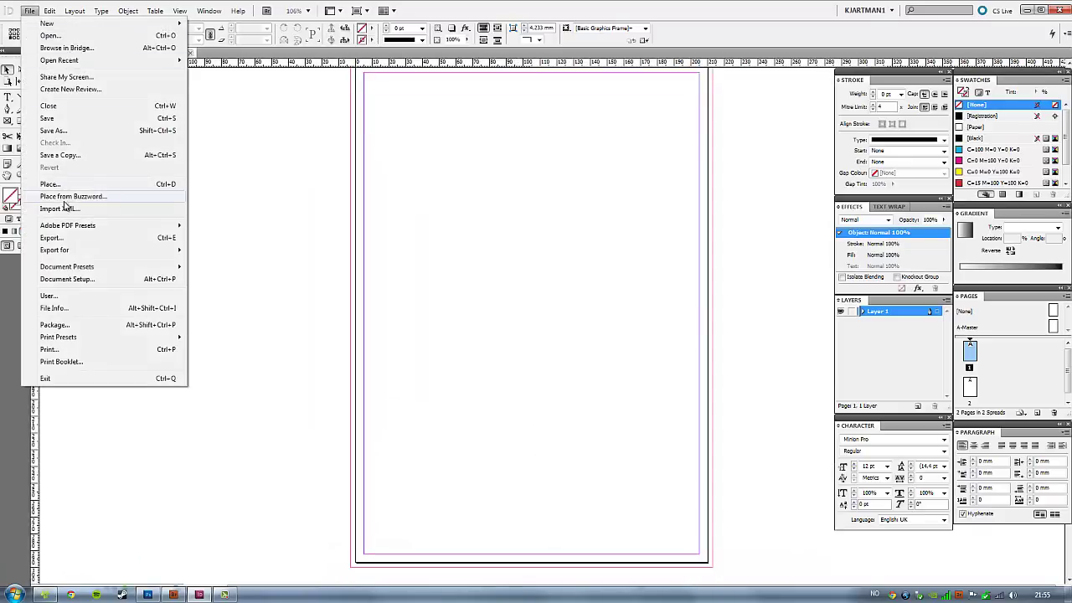
pyautogui.click(76, 284)
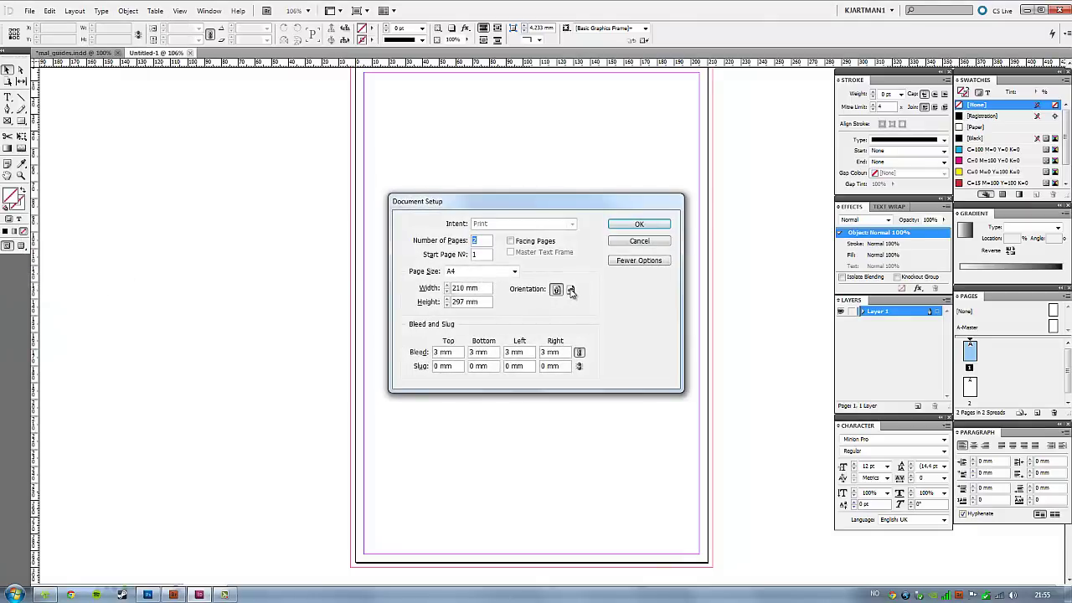
pyautogui.click(571, 289)
pyautogui.click(639, 224)
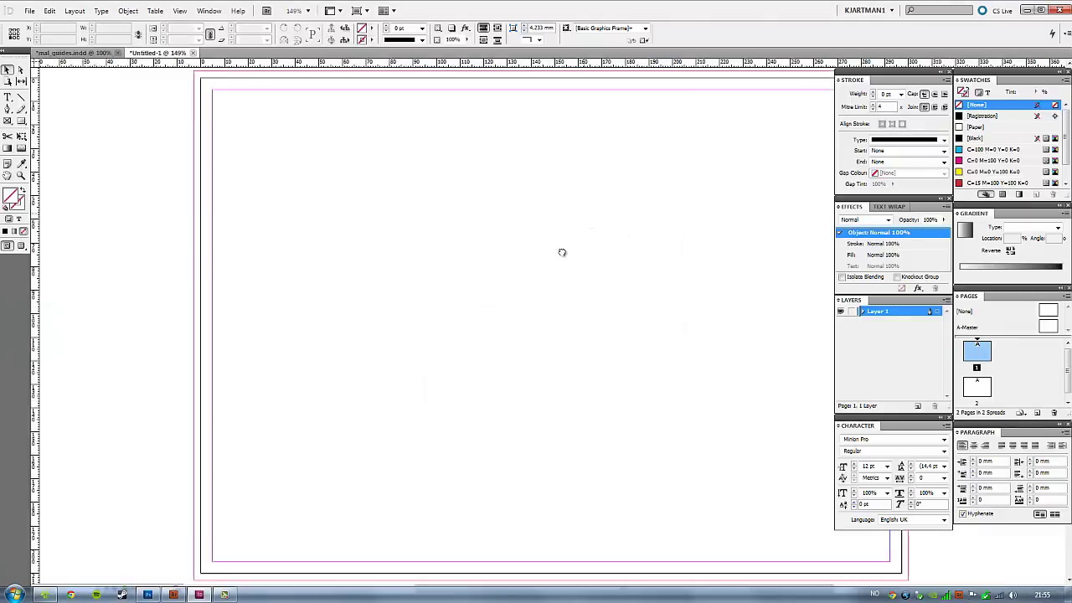
# Pan around the landscape pages, then go to the tri-fold guide template.
pyautogui.scroll(-5, 481, 323)
pyautogui.scroll(-5, 531, 299)
pyautogui.scroll(-1, 514, 270)
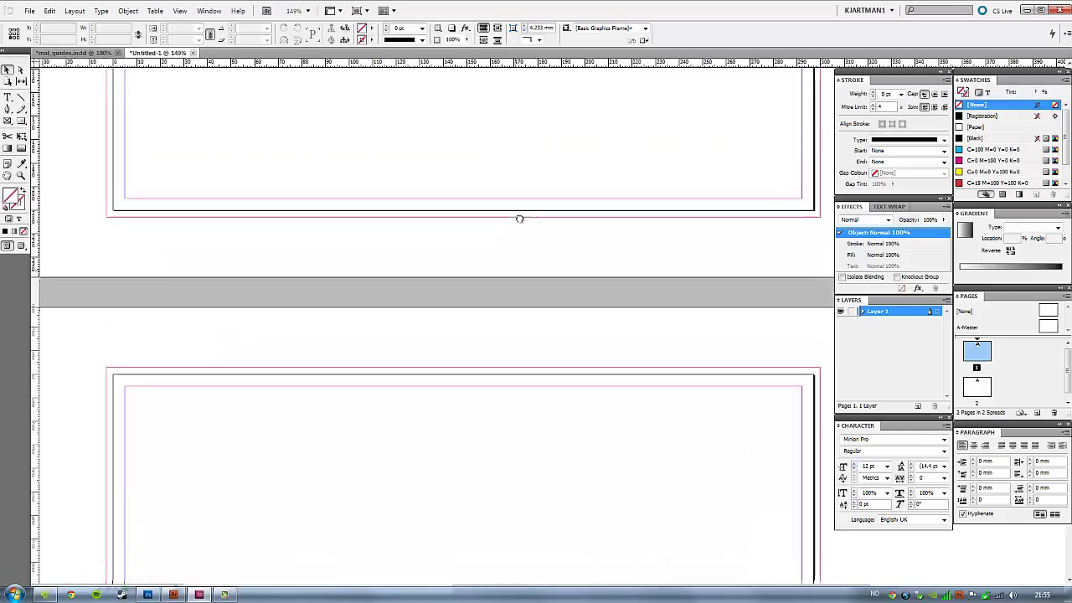
pyautogui.scroll(-1, 517, 218)
pyautogui.moveTo(520, 194); pyautogui.dragTo(545, 421)
pyautogui.scroll(3, 503, 407)
pyautogui.scroll(2, 374, 336)
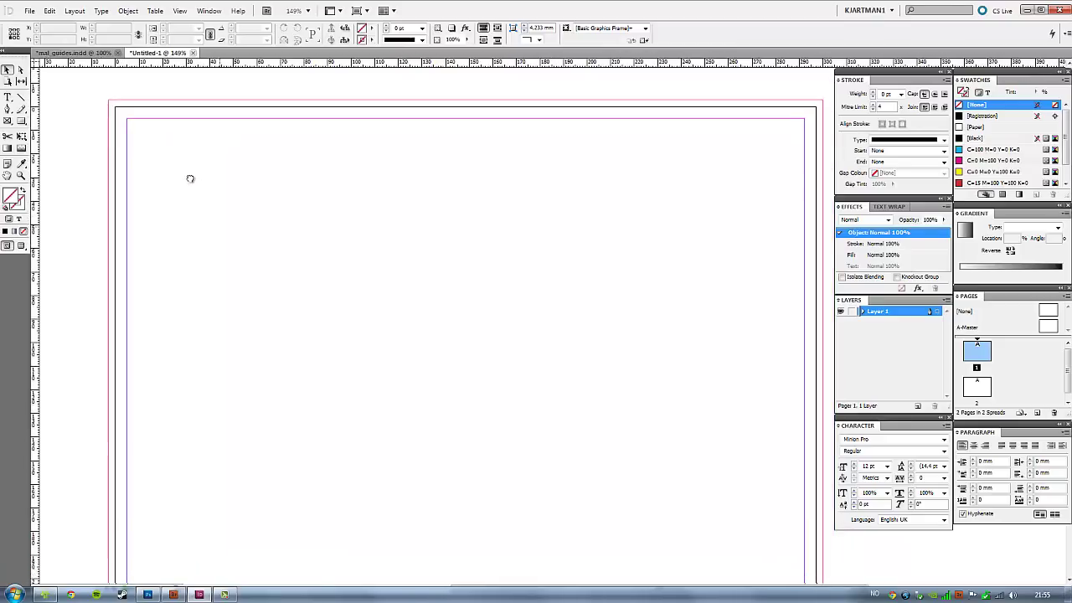
pyautogui.scroll(-1, 190, 176)
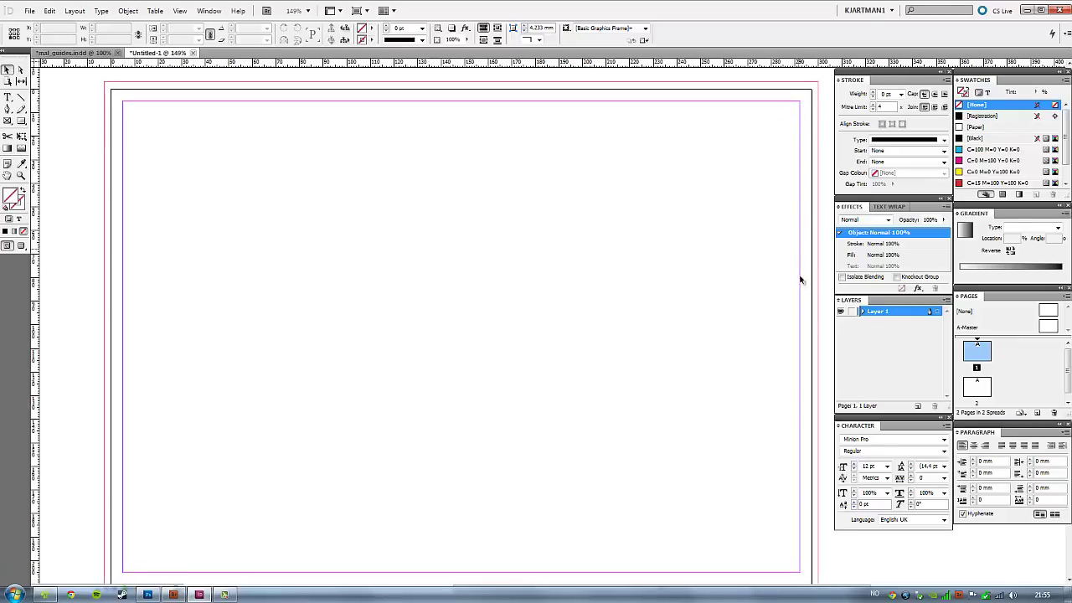
pyautogui.moveTo(342, 340)
pyautogui.mouseDown()
pyautogui.moveTo(377, 325)
pyautogui.moveTo(325, 307)
pyautogui.mouseUp()
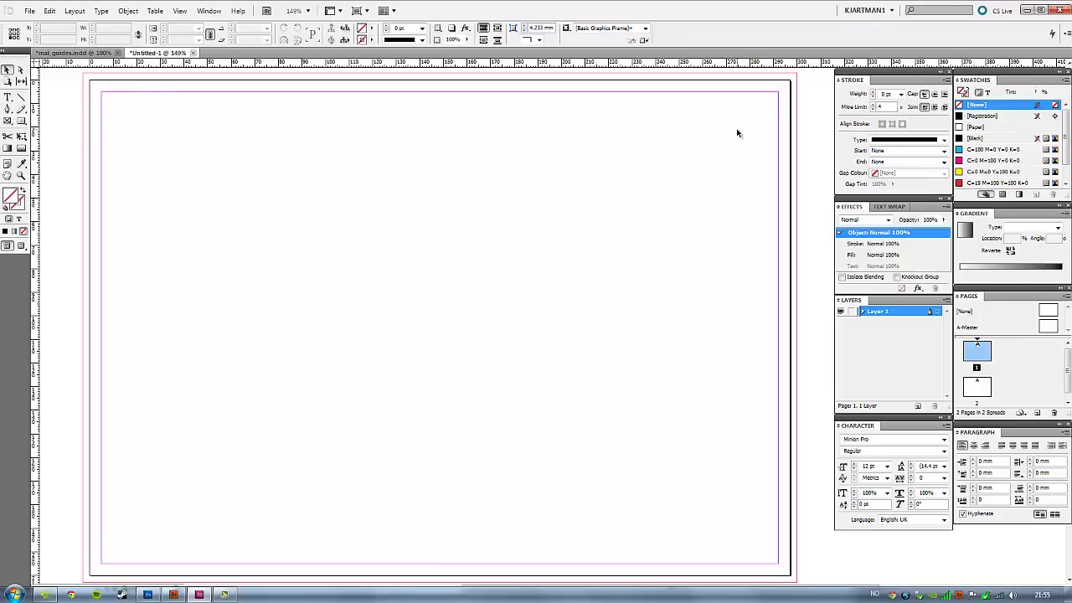
pyautogui.click(91, 54)
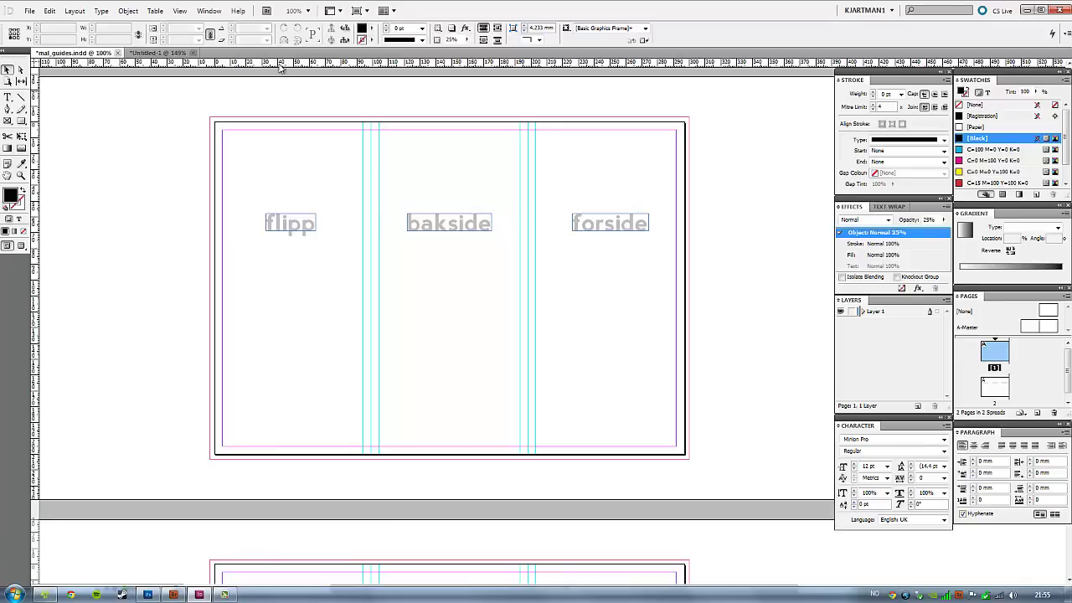
# Return to Untitled-1 and check the 297 mm page dimension in the New Document settings.
pyautogui.click(164, 53)
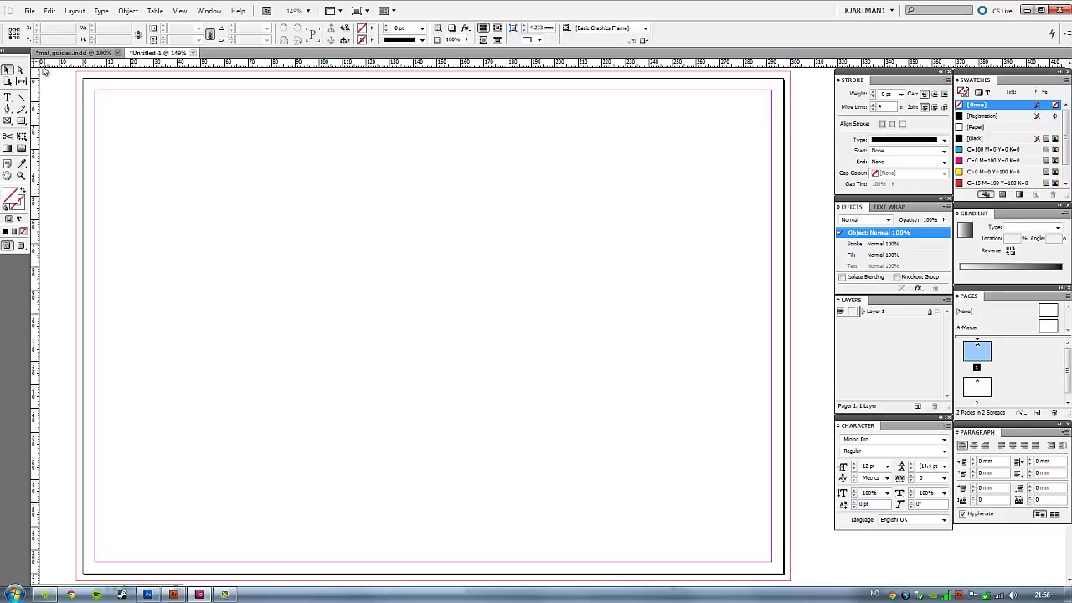
pyautogui.click(28, 11)
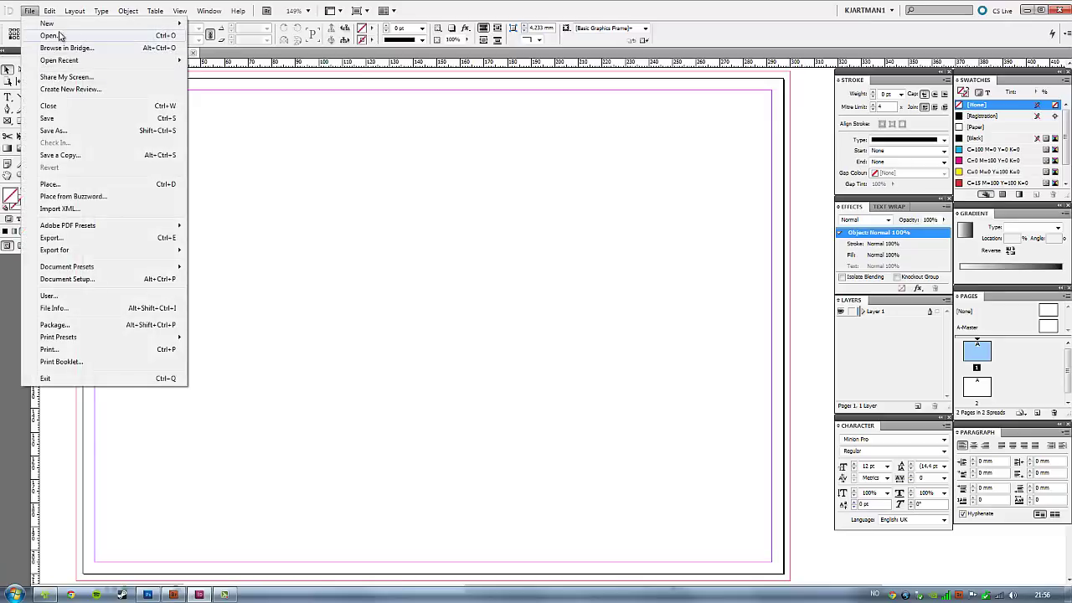
pyautogui.click(222, 24)
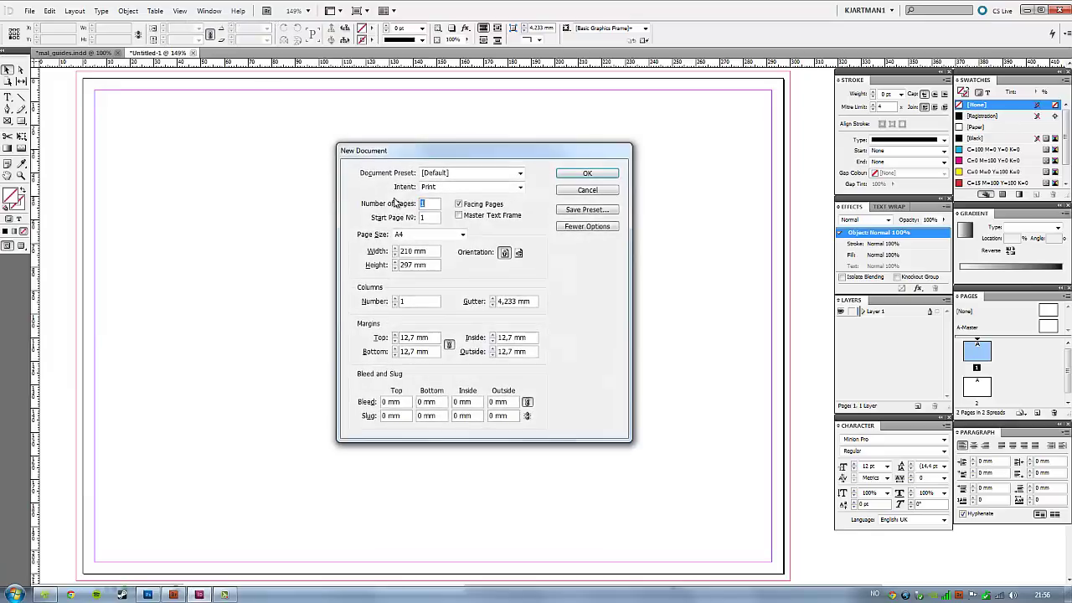
pyautogui.doubleClick(406, 265)
# Cancel the New Document dialog and launch Windows Calculator.
pyautogui.click(599, 191)
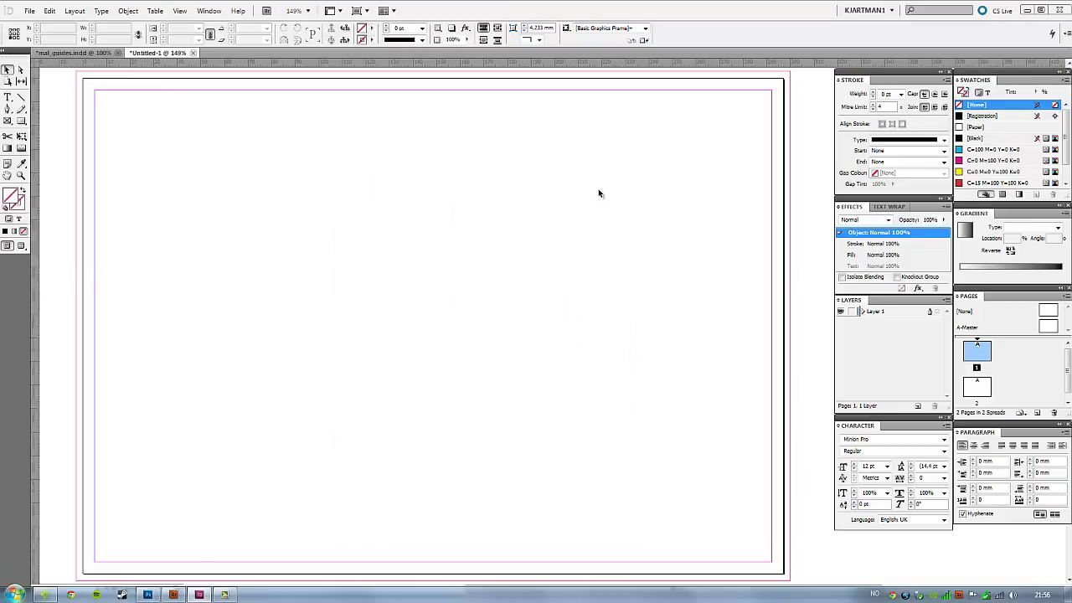
pyautogui.press('super')
pyautogui.write('c')
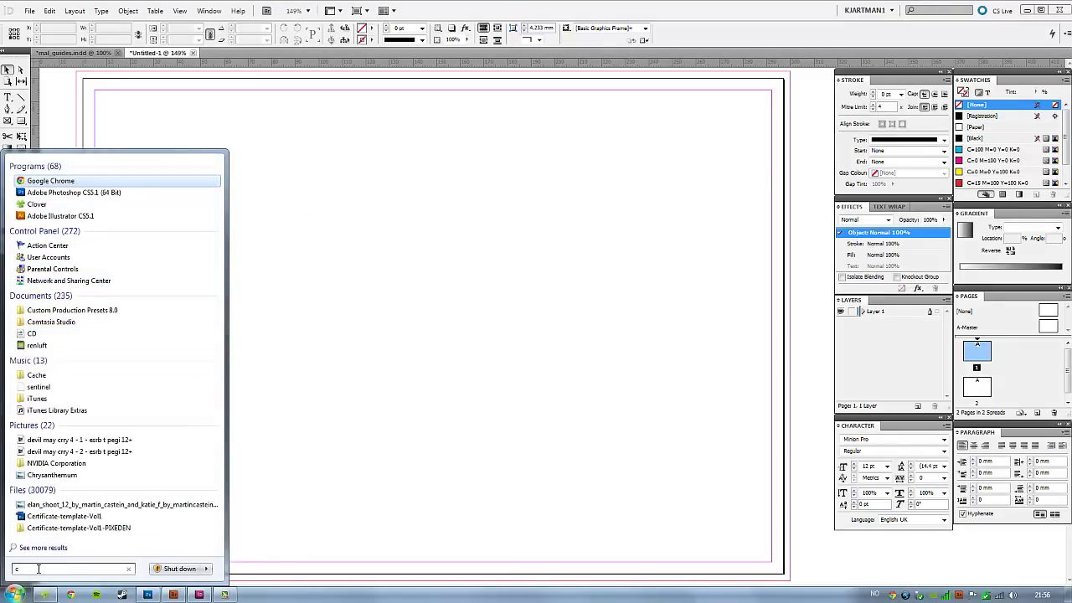
pyautogui.press('BackSpace')
pyautogui.click(47, 403)
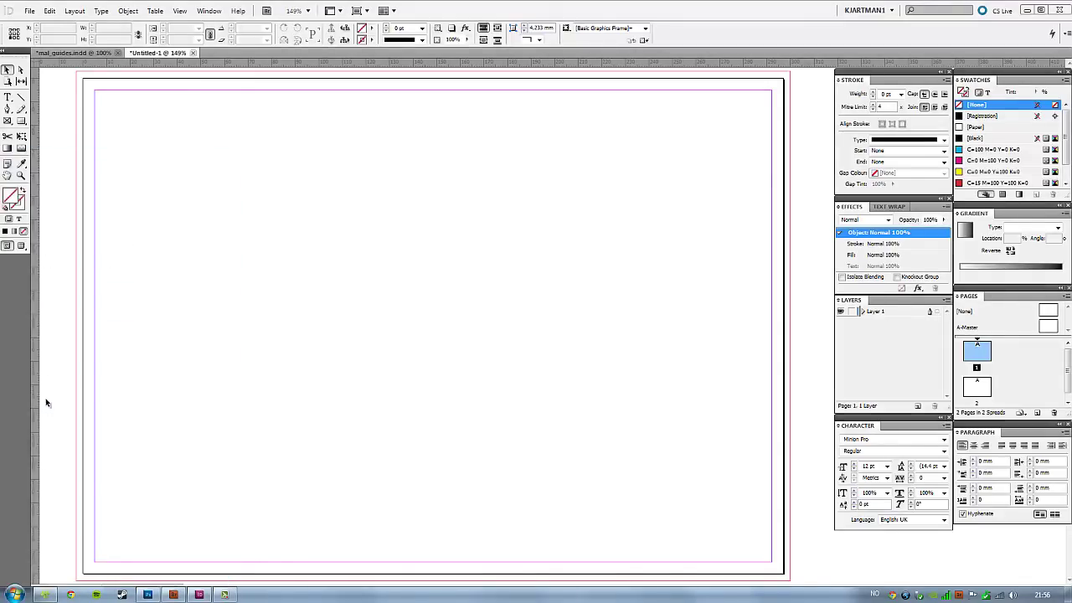
# Calculate 297 ÷ 3 = 99 for the panel width, then close the calculator.
pyautogui.click(496, 278)
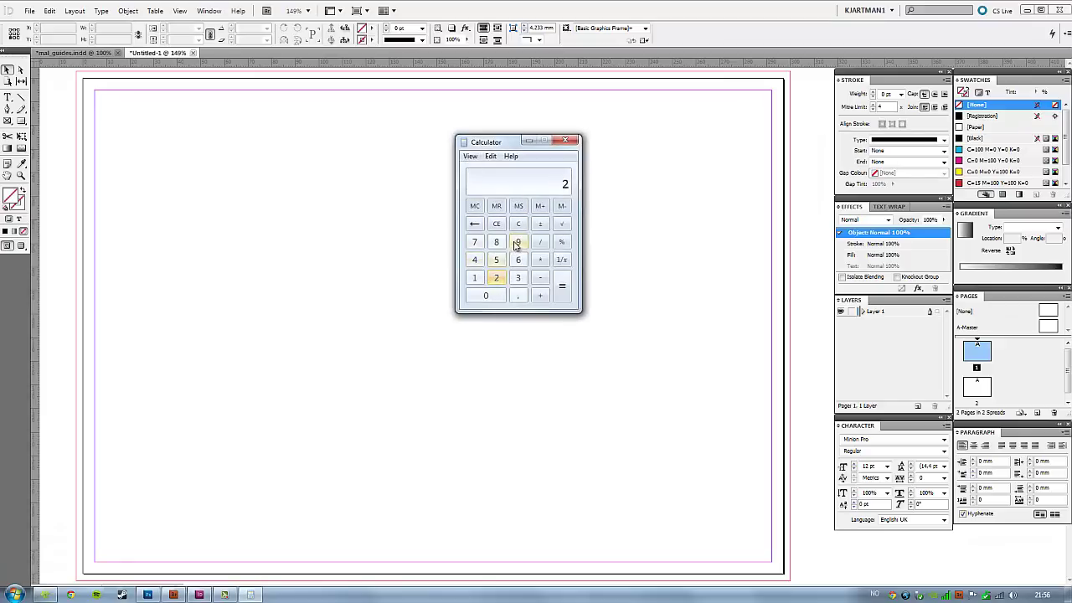
pyautogui.click(517, 242)
pyautogui.click(474, 242)
pyautogui.click(541, 242)
pyautogui.click(518, 278)
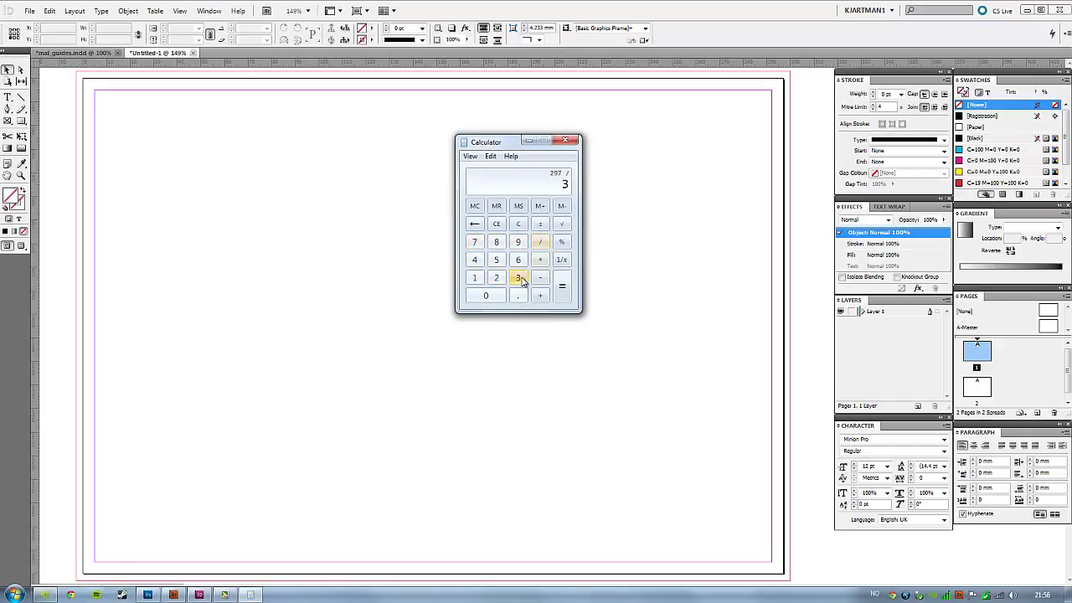
pyautogui.click(561, 287)
pyautogui.click(570, 140)
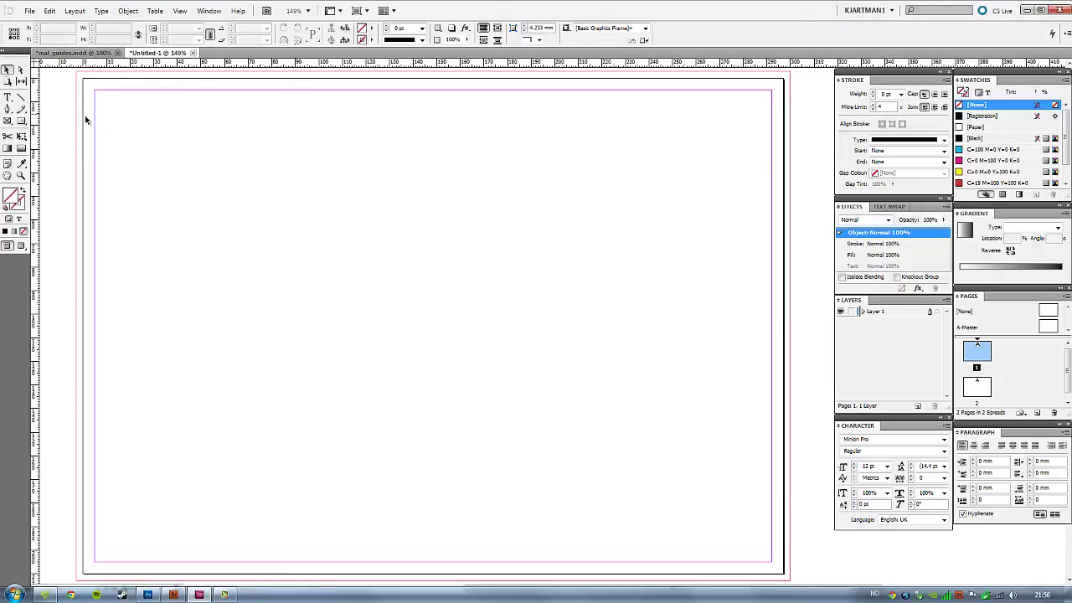
# Create a 99 mm wide rectangle frame and snap it to the page's top-left corner.
pyautogui.click(20, 121)
pyautogui.click(186, 174)
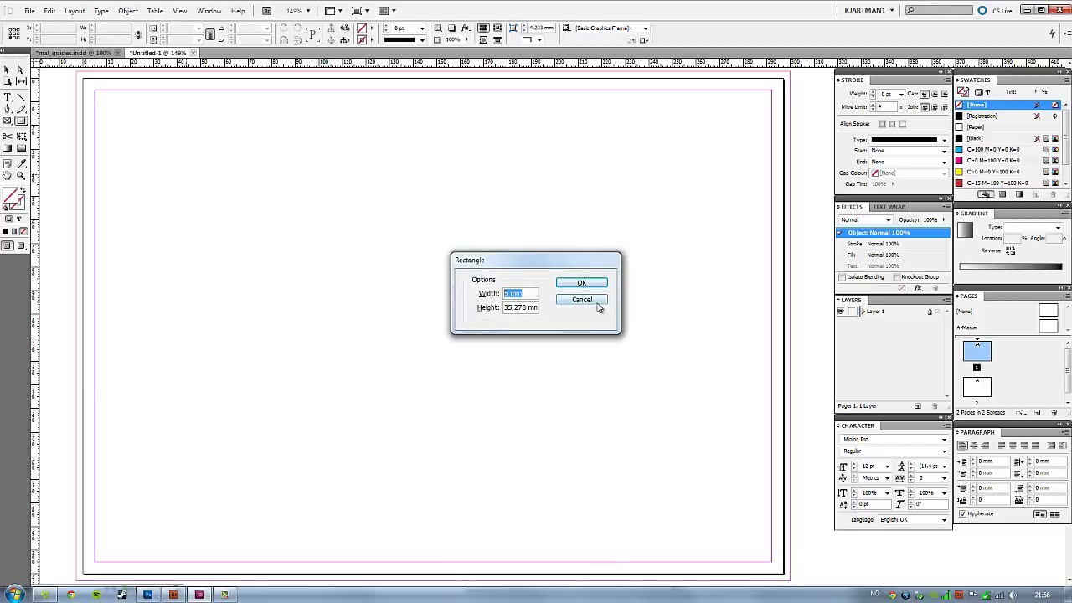
pyautogui.write('99')
pyautogui.click(597, 283)
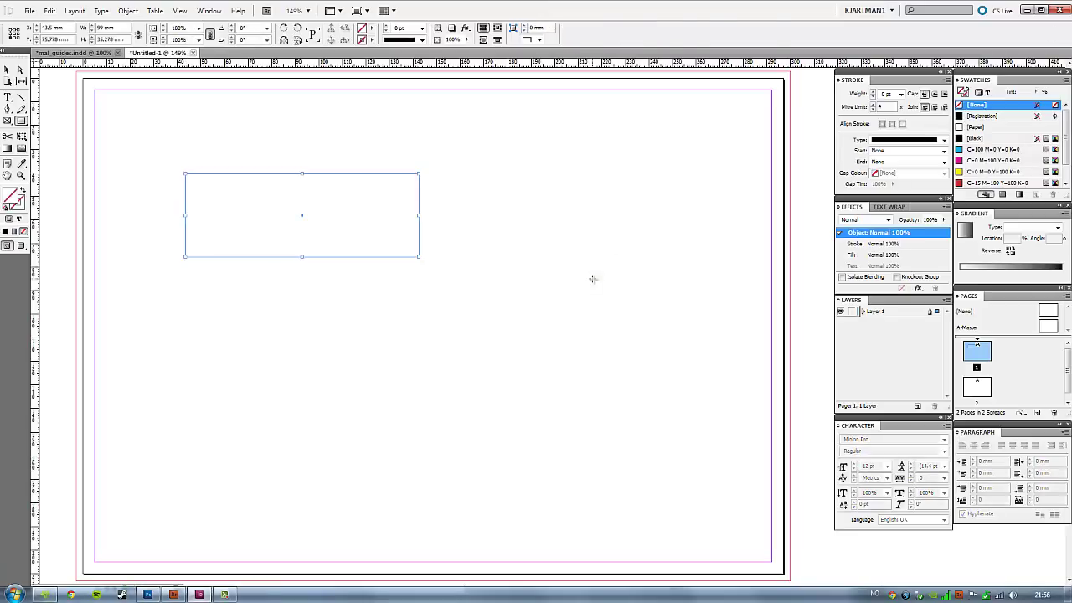
pyautogui.press('v')
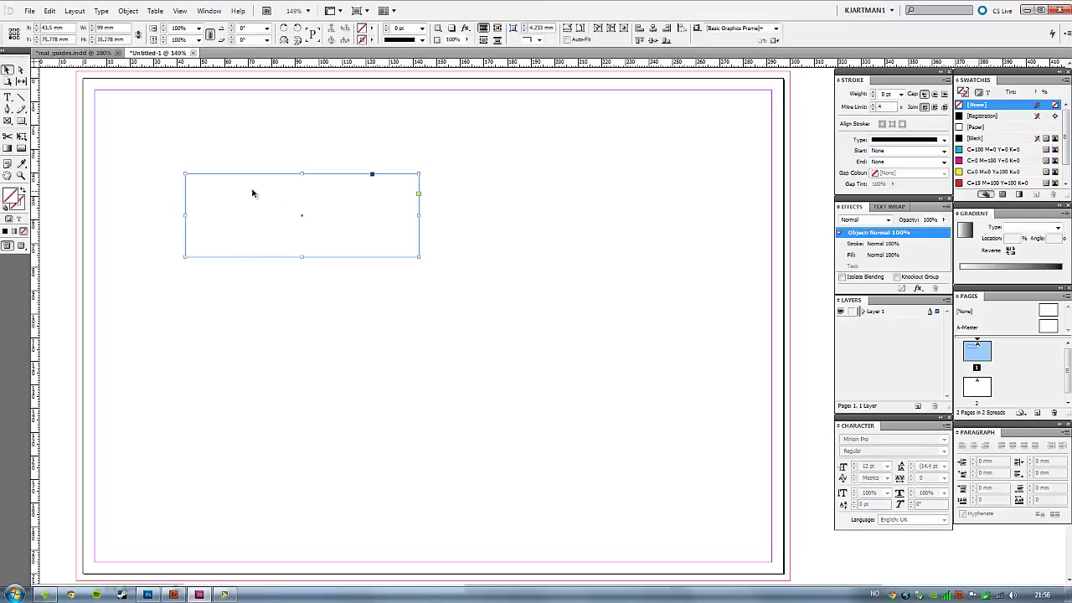
pyautogui.moveTo(248, 176); pyautogui.dragTo(146, 114)
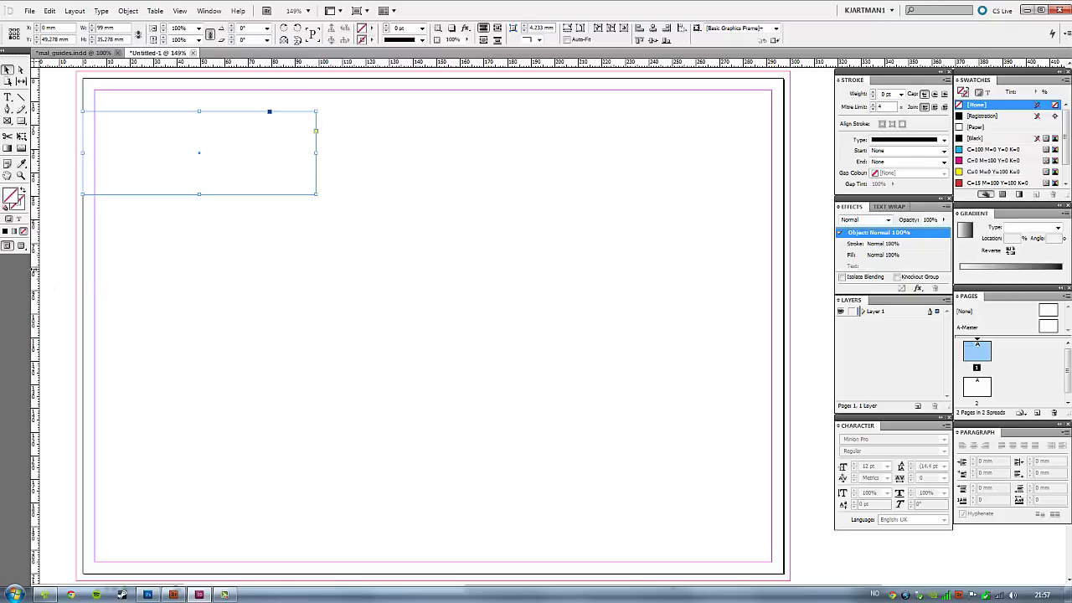
# Place two vertical fold guides at 99 mm intervals using the frame, then delete it.
pyautogui.moveTo(35, 271); pyautogui.dragTo(314, 216)
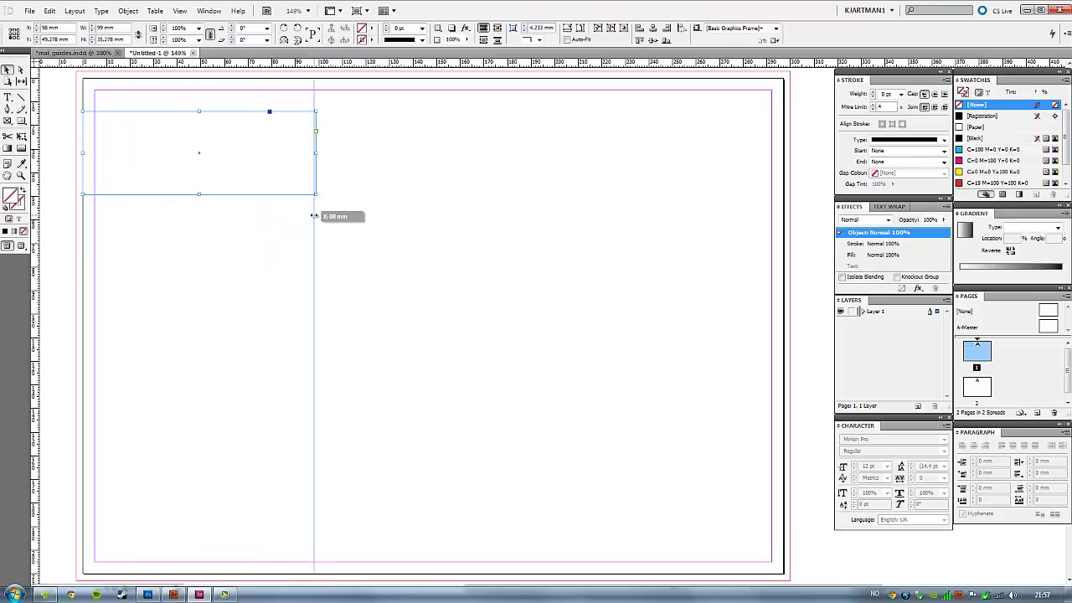
pyautogui.moveTo(314, 216); pyautogui.dragTo(316, 216)
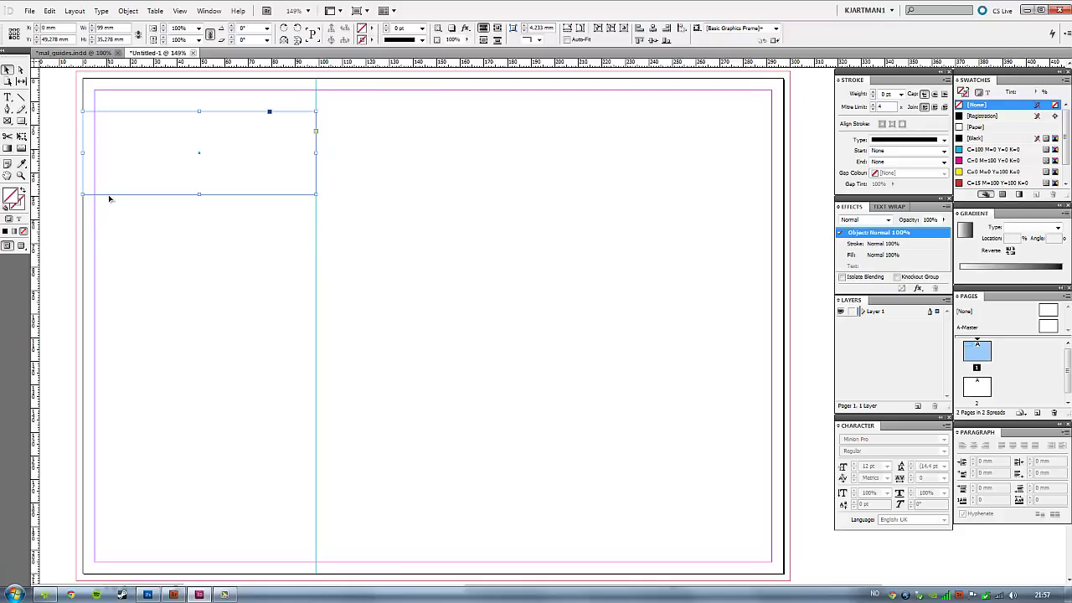
pyautogui.moveTo(109, 198)
pyautogui.mouseDown()
pyautogui.moveTo(343, 202)
pyautogui.moveTo(330, 203)
pyautogui.mouseUp()
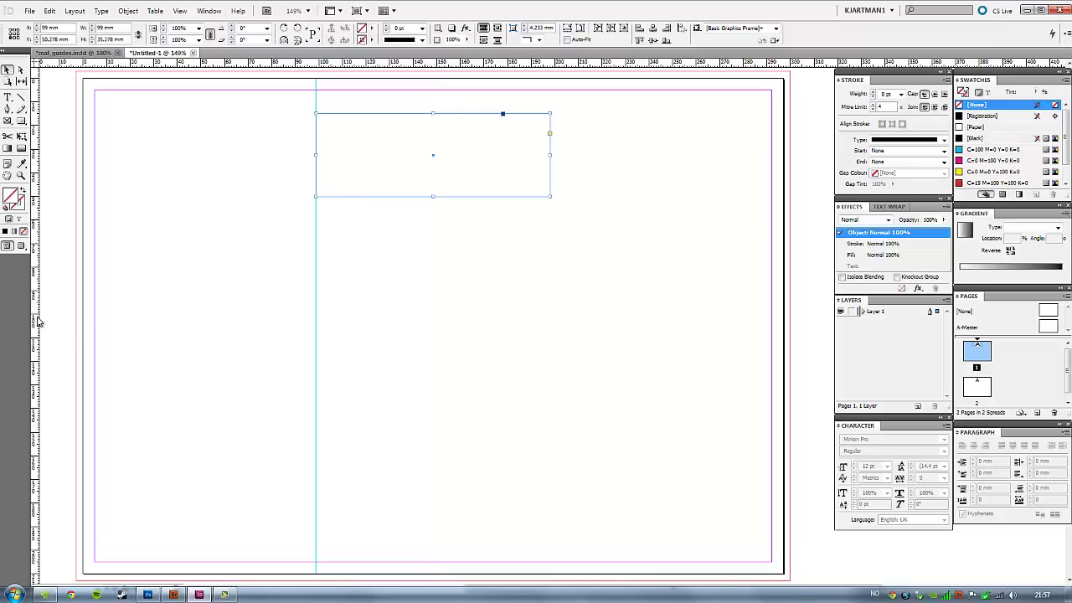
pyautogui.moveTo(36, 321)
pyautogui.mouseDown()
pyautogui.moveTo(305, 276)
pyautogui.moveTo(549, 254)
pyautogui.mouseUp()
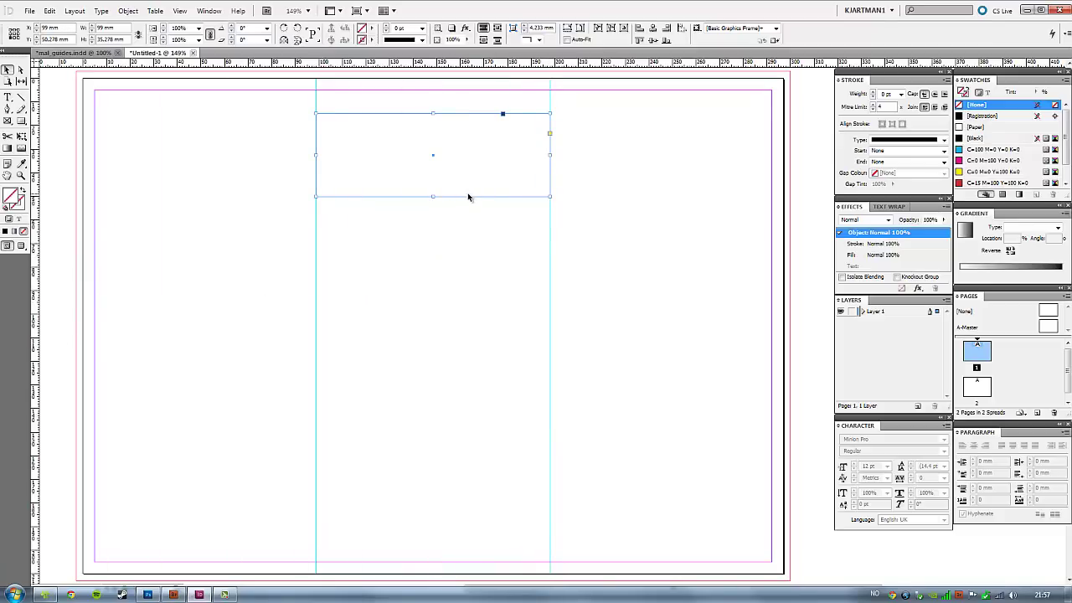
pyautogui.press('Delete')
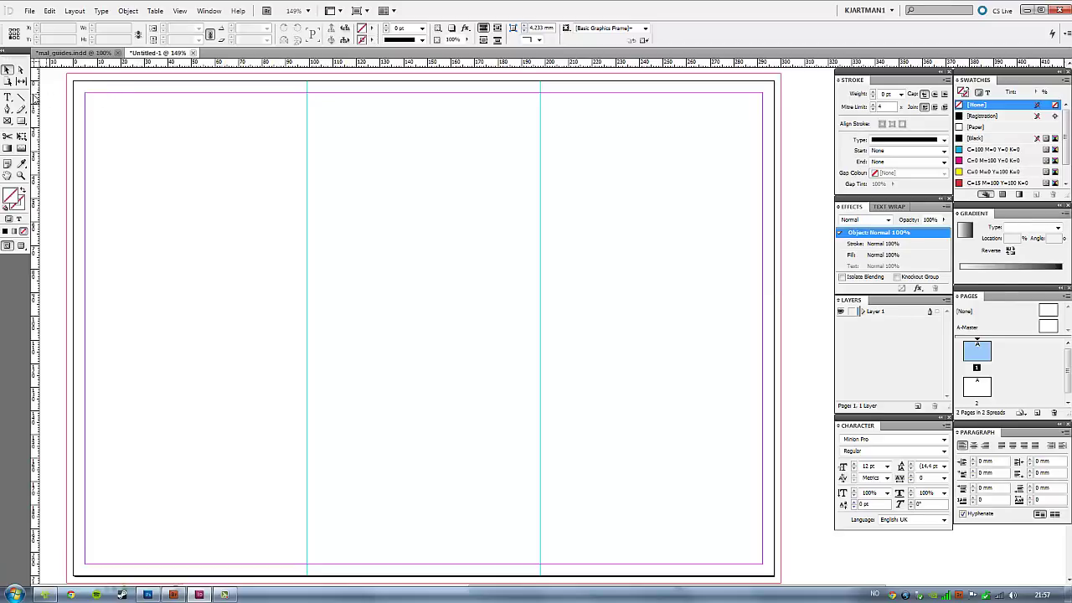
# Create a 5 mm wide spacer frame and line it up against the first fold.
pyautogui.click(23, 121)
pyautogui.click(145, 162)
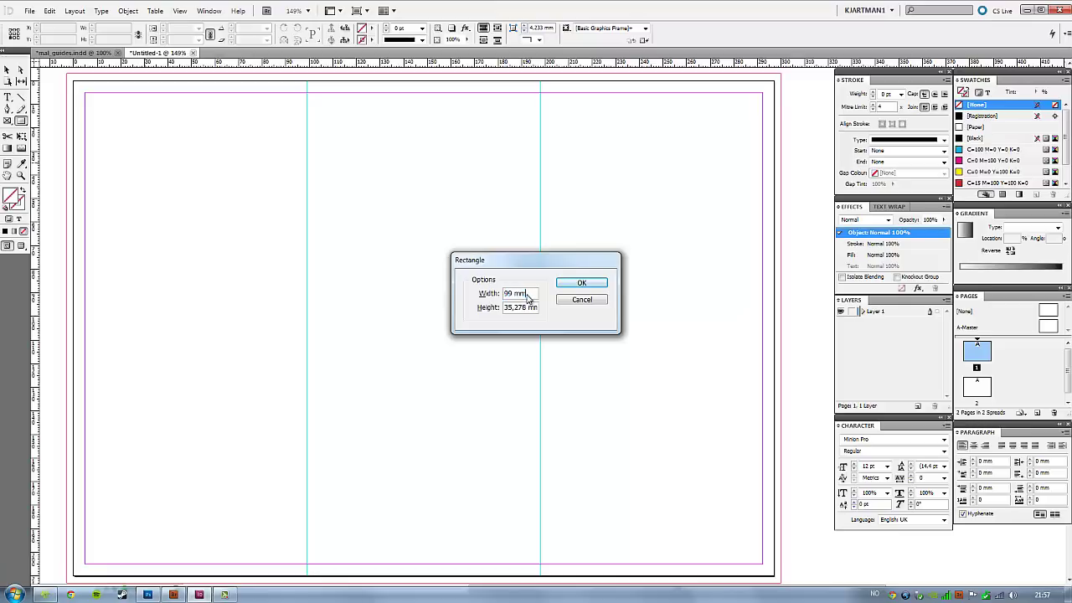
pyautogui.moveTo(528, 294); pyautogui.dragTo(491, 295)
pyautogui.write('5')
pyautogui.press('Tab')
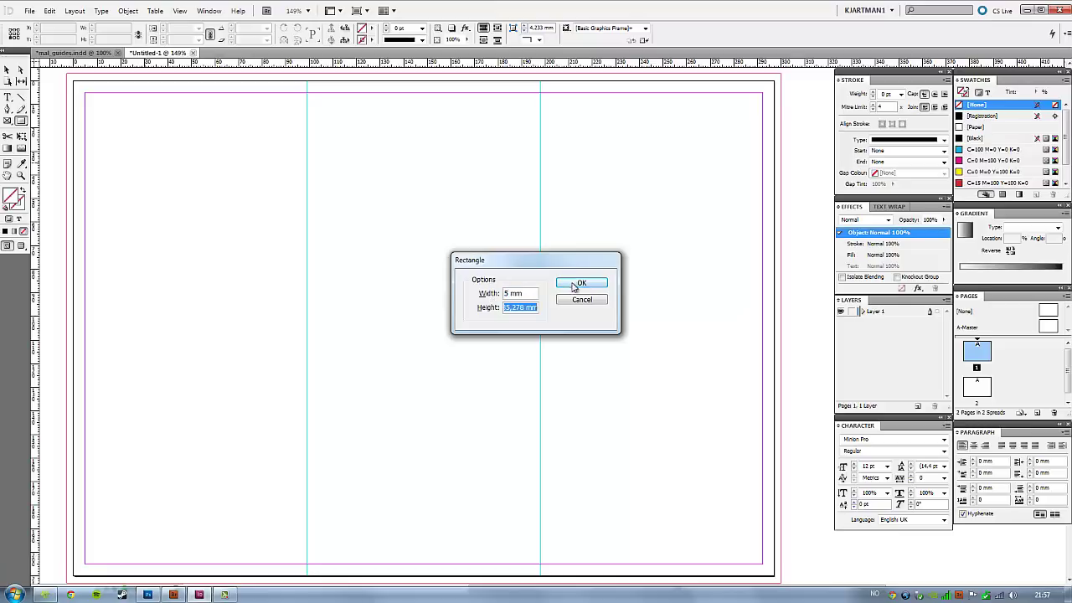
pyautogui.click(584, 283)
pyautogui.press('v')
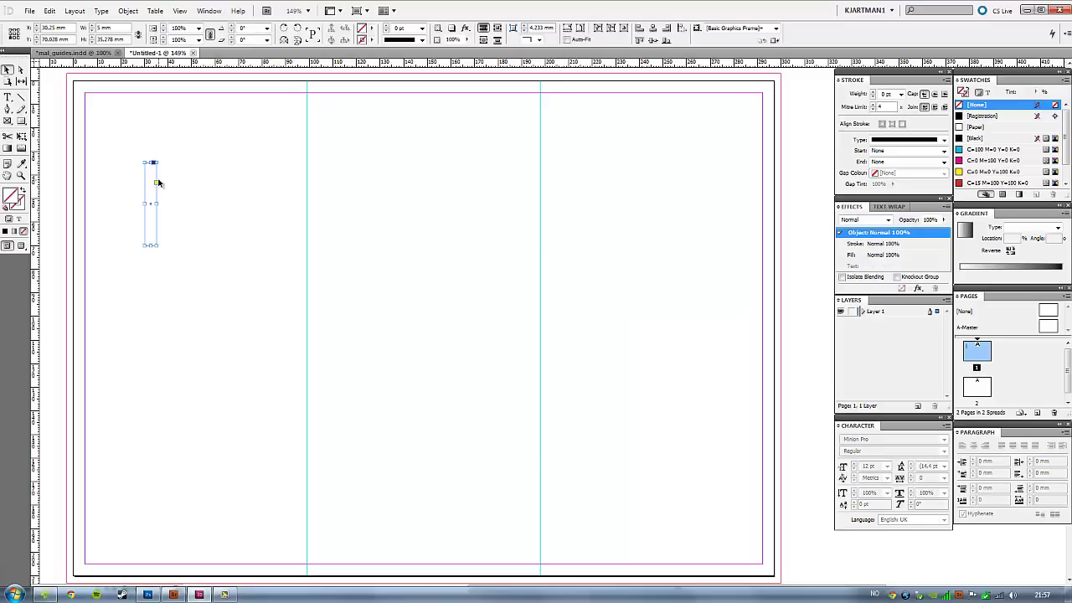
pyautogui.moveTo(156, 180); pyautogui.dragTo(85, 170)
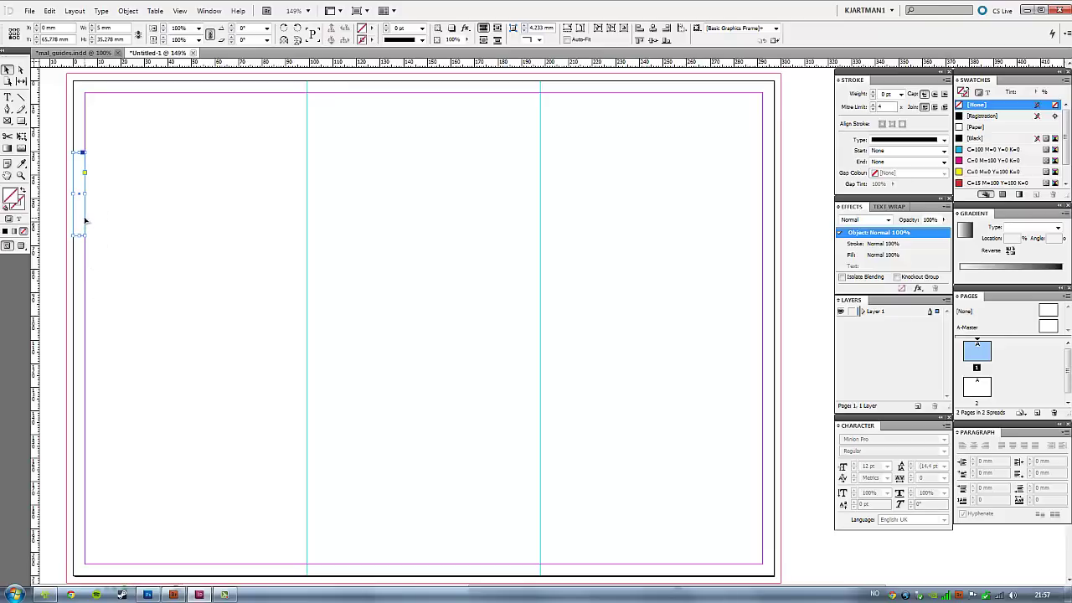
pyautogui.moveTo(84, 220); pyautogui.dragTo(306, 198)
# Add guides 5 mm either side of the first fold, undoing a stray guide.
pyautogui.moveTo(37, 235); pyautogui.dragTo(318, 183)
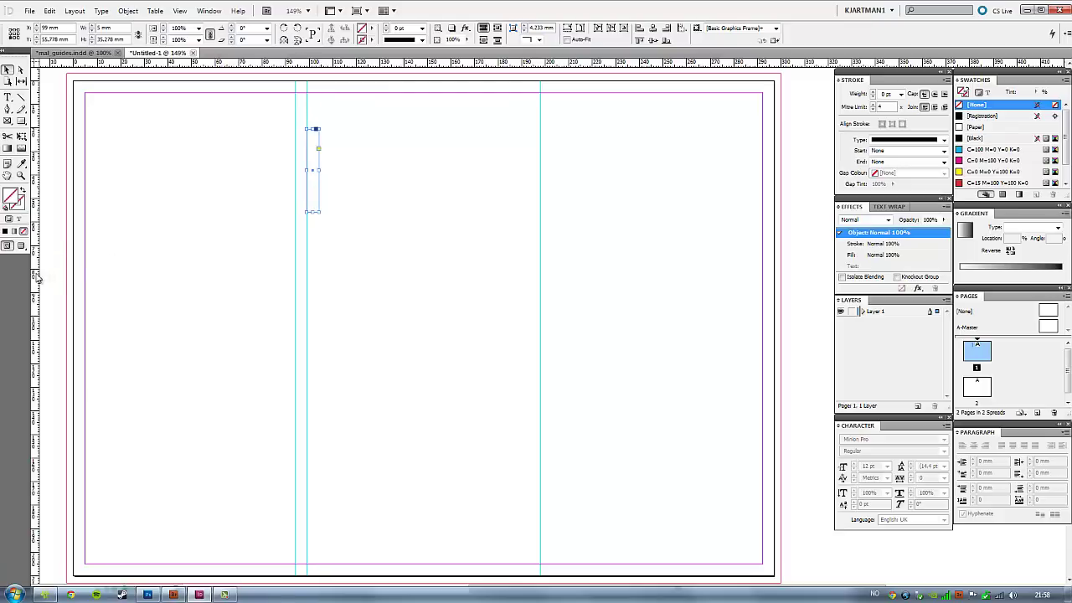
pyautogui.moveTo(36, 277); pyautogui.dragTo(318, 216)
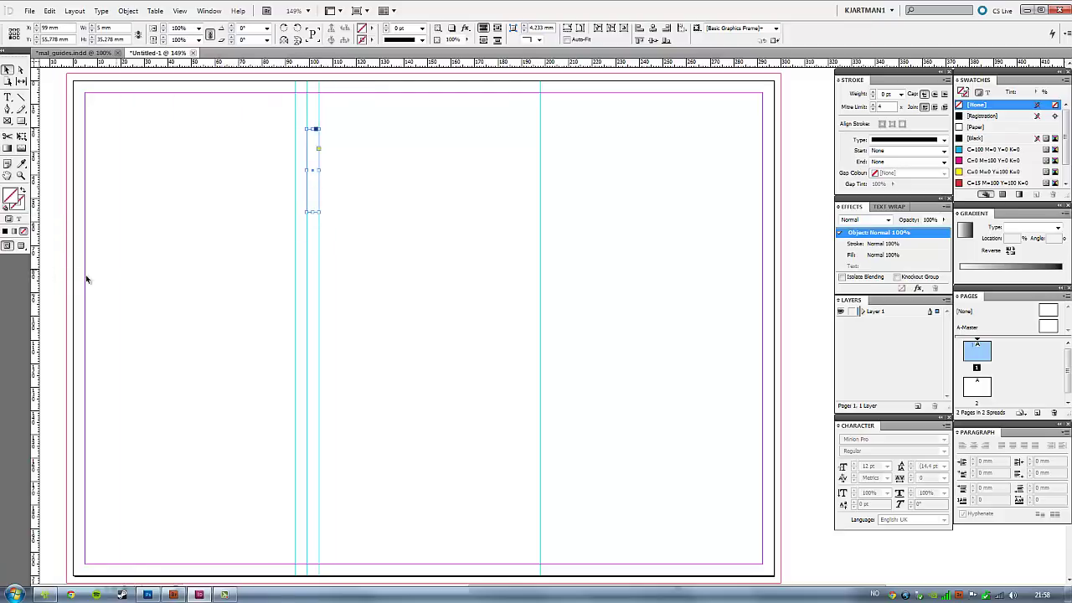
pyautogui.moveTo(37, 274); pyautogui.dragTo(421, 237)
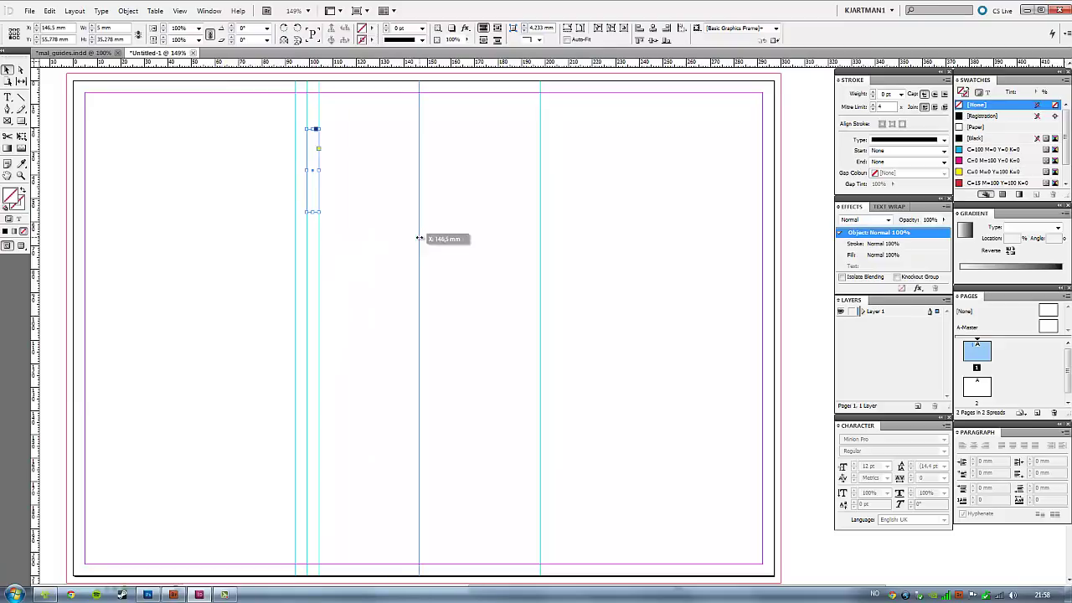
pyautogui.hotkey('ctrl', 'z')
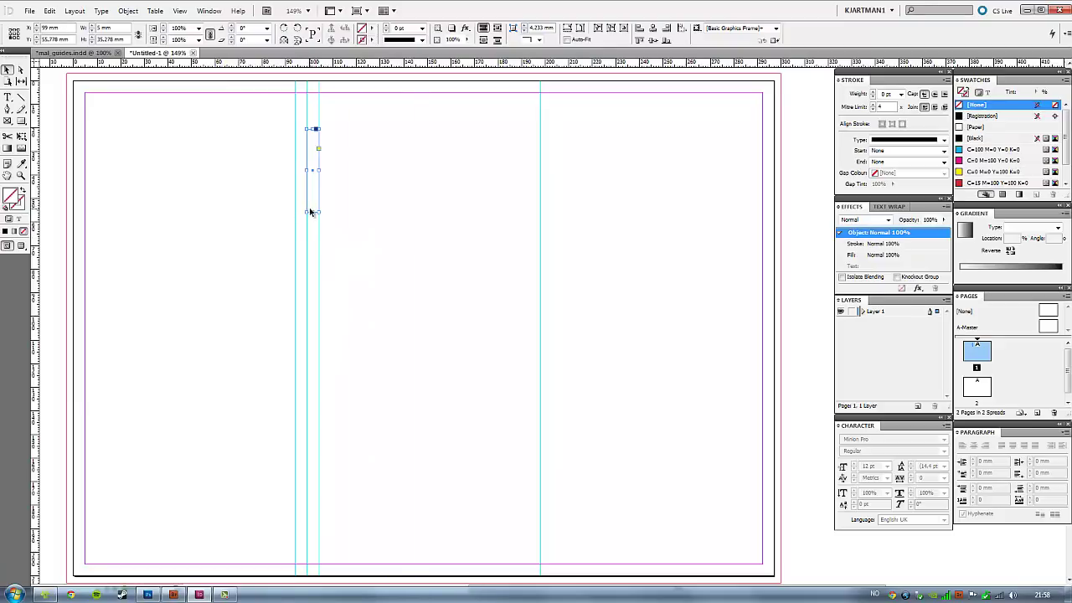
pyautogui.moveTo(310, 213)
pyautogui.mouseDown()
pyautogui.moveTo(471, 206)
pyautogui.moveTo(320, 182)
pyautogui.mouseUp()
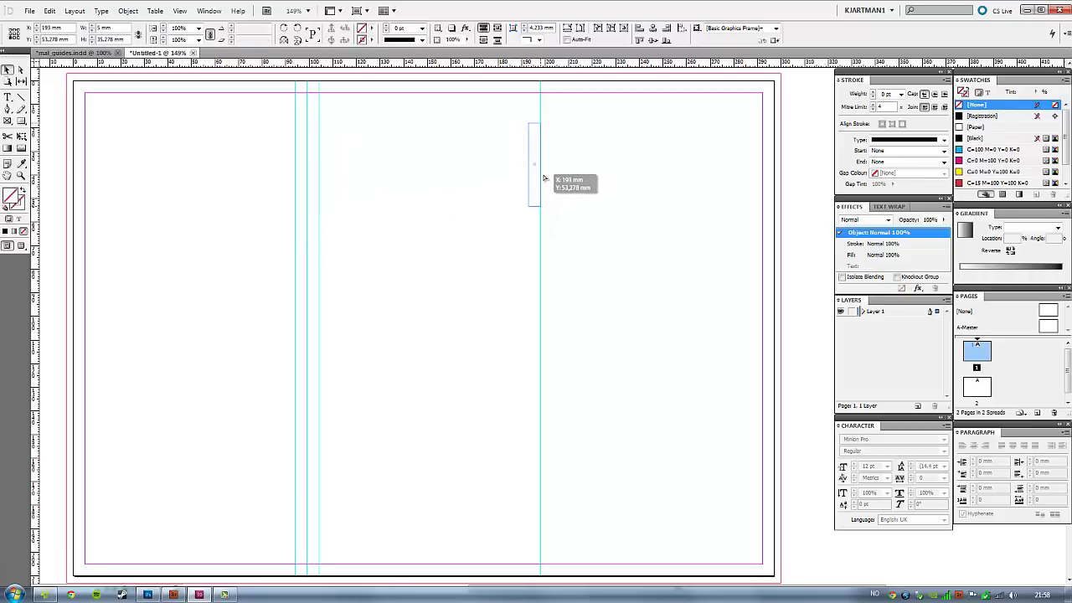
# Move the spacer to the second fold and add guides 5 mm either side of it.
pyautogui.moveTo(319, 183); pyautogui.dragTo(540, 177)
pyautogui.moveTo(40, 238); pyautogui.dragTo(528, 203)
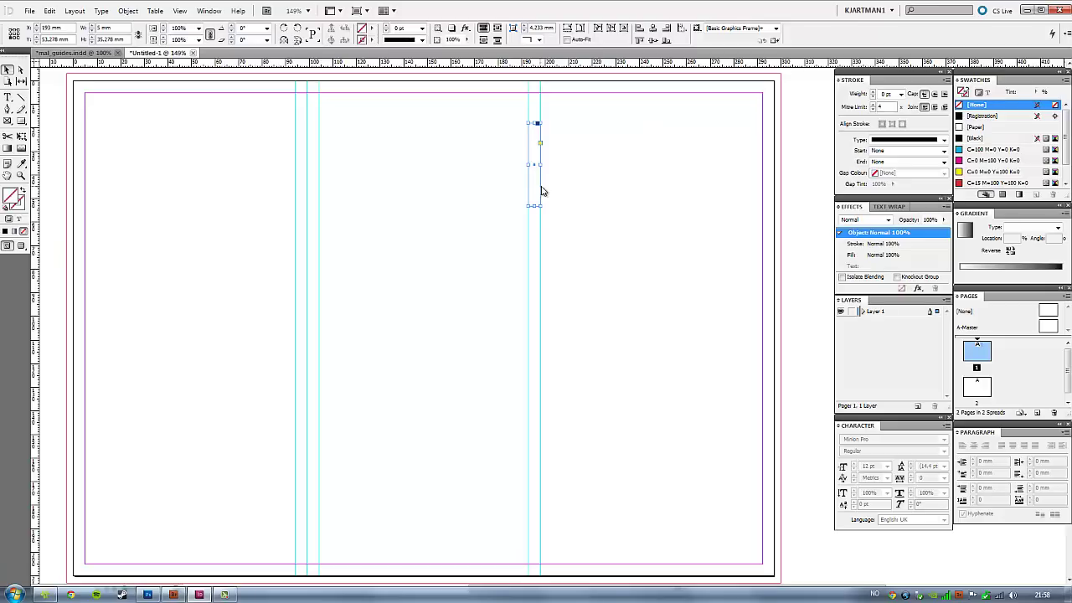
pyautogui.moveTo(542, 192); pyautogui.dragTo(553, 192)
pyautogui.moveTo(37, 238); pyautogui.dragTo(552, 205)
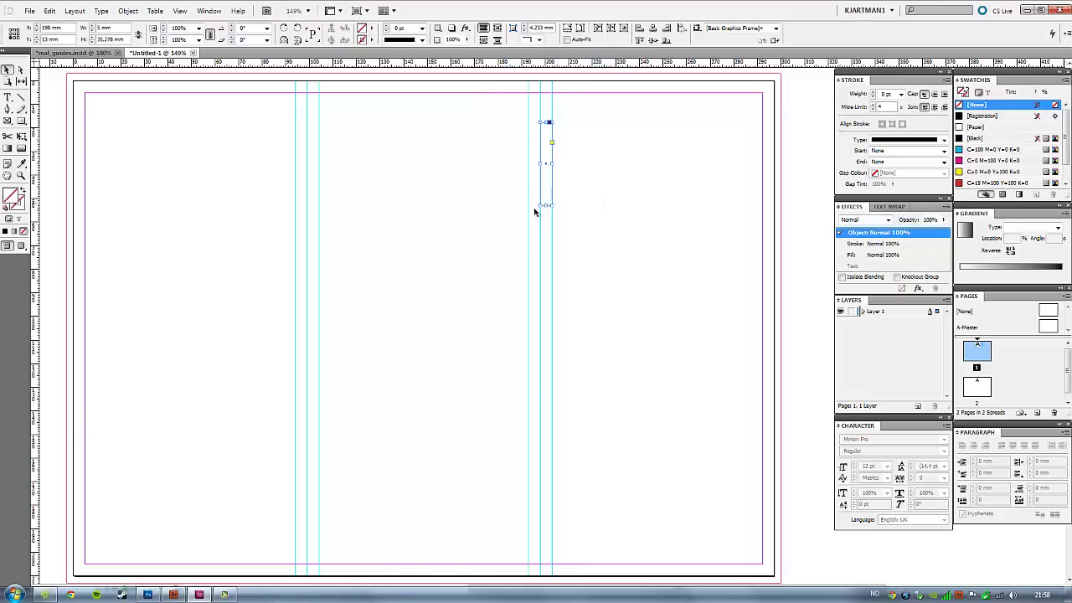
pyautogui.click(594, 180)
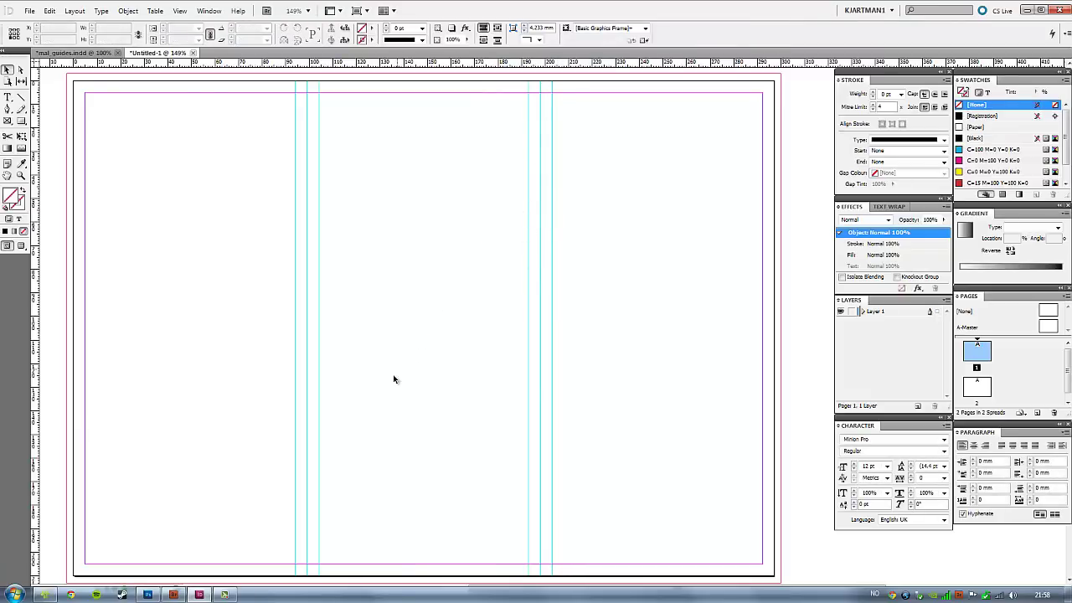
pyautogui.moveTo(389, 386)
pyautogui.mouseDown()
pyautogui.moveTo(411, 313)
pyautogui.moveTo(466, 337)
pyautogui.moveTo(505, 380)
pyautogui.moveTo(420, 398)
pyautogui.moveTo(382, 388)
pyautogui.moveTo(391, 378)
pyautogui.mouseUp()
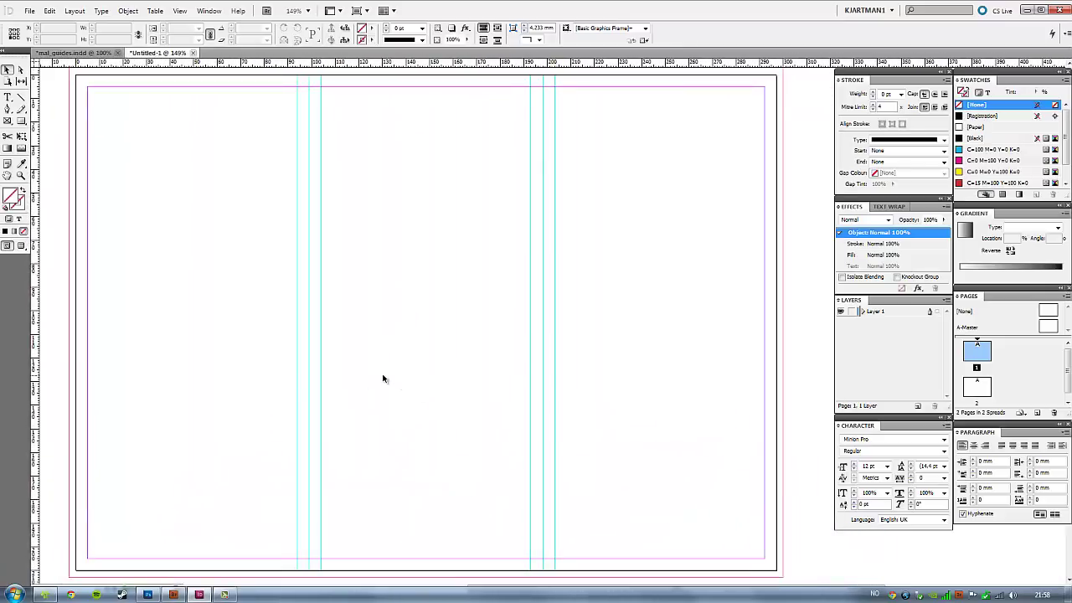
pyautogui.moveTo(393, 444); pyautogui.dragTo(442, 182)
pyautogui.scroll(-4, 419, 218)
pyautogui.scroll(-1, 400, 249)
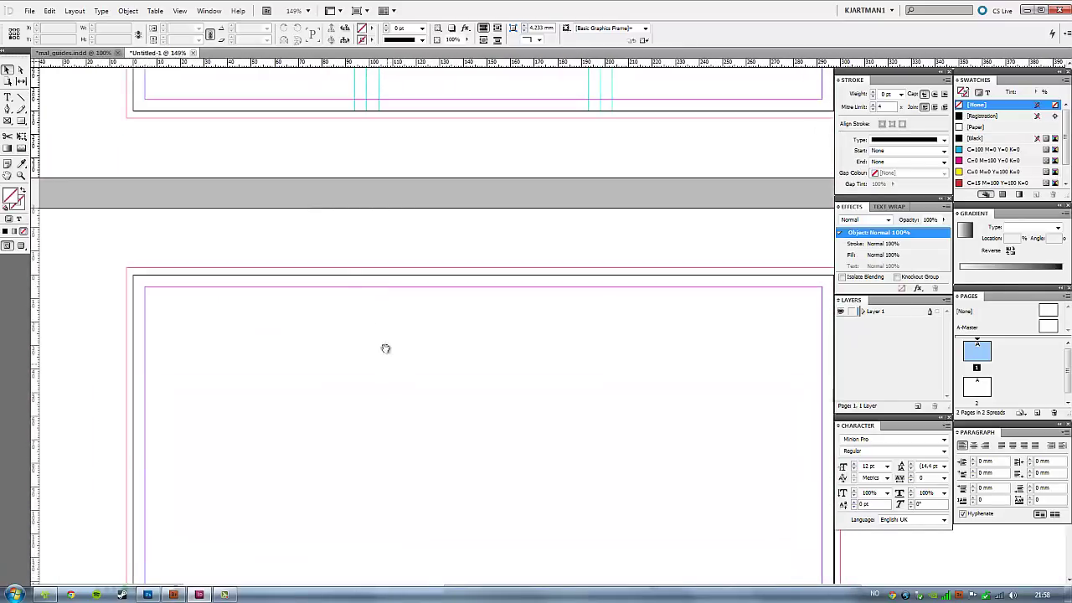
pyautogui.scroll(7, 462, 327)
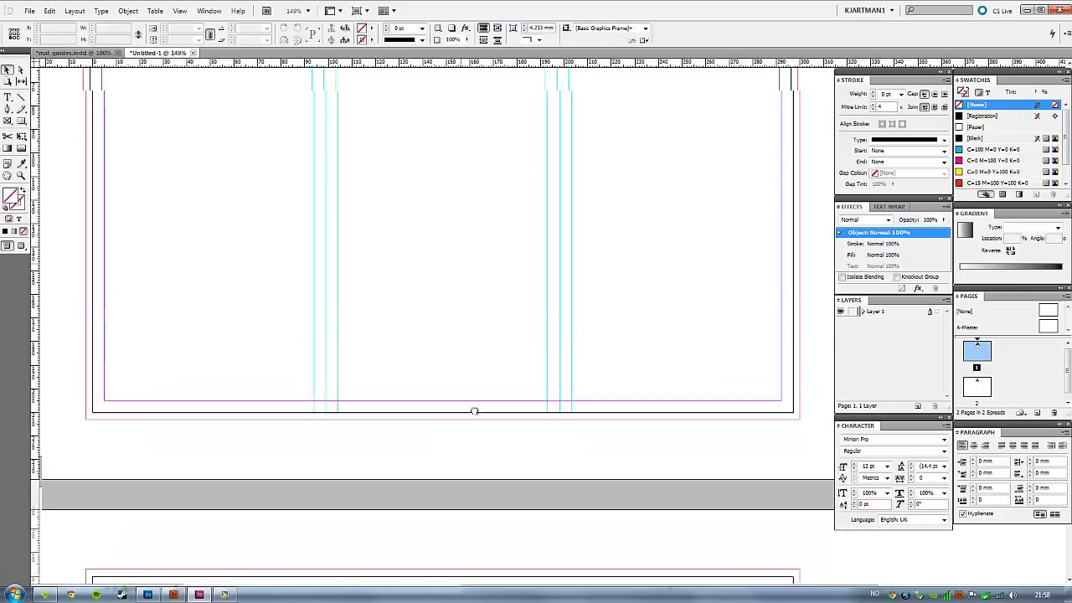
pyautogui.scroll(3, 451, 350)
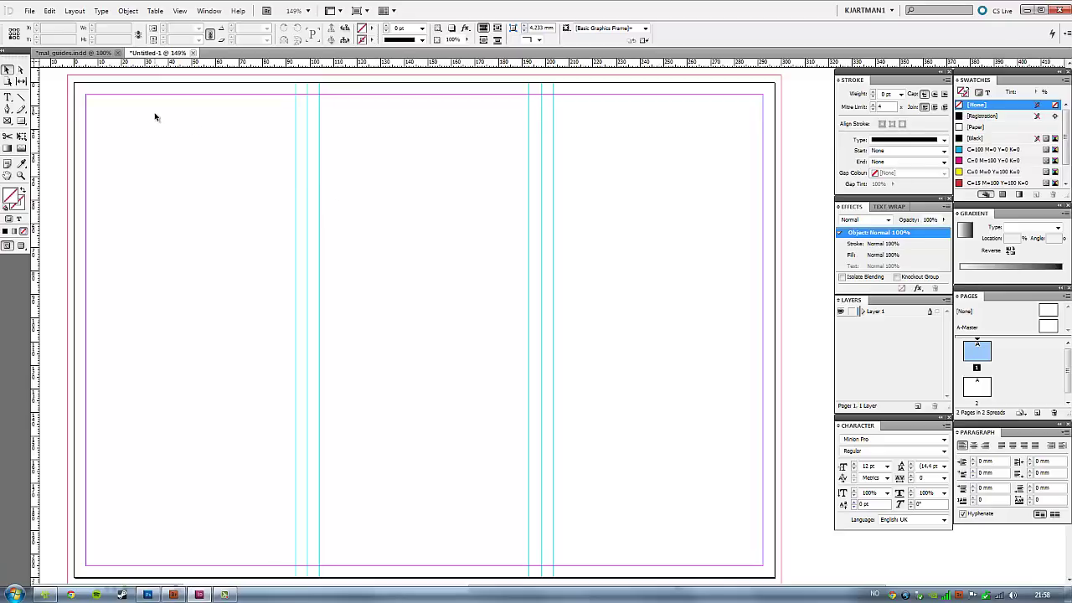
pyautogui.moveTo(327, 168); pyautogui.dragTo(152, 184)
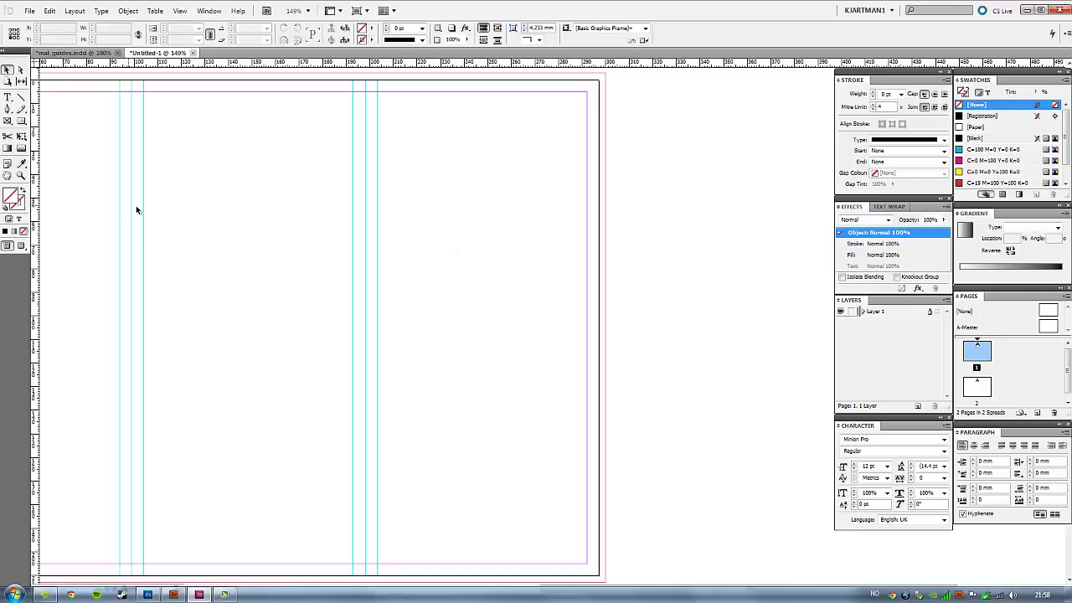
pyautogui.click(8, 120)
# Draw a frame over the right-hand panel and place Fashion_foto (10) from the Bilder folder.
pyautogui.moveTo(366, 75)
pyautogui.mouseDown()
pyautogui.moveTo(579, 485)
pyautogui.moveTo(601, 578)
pyautogui.mouseUp()
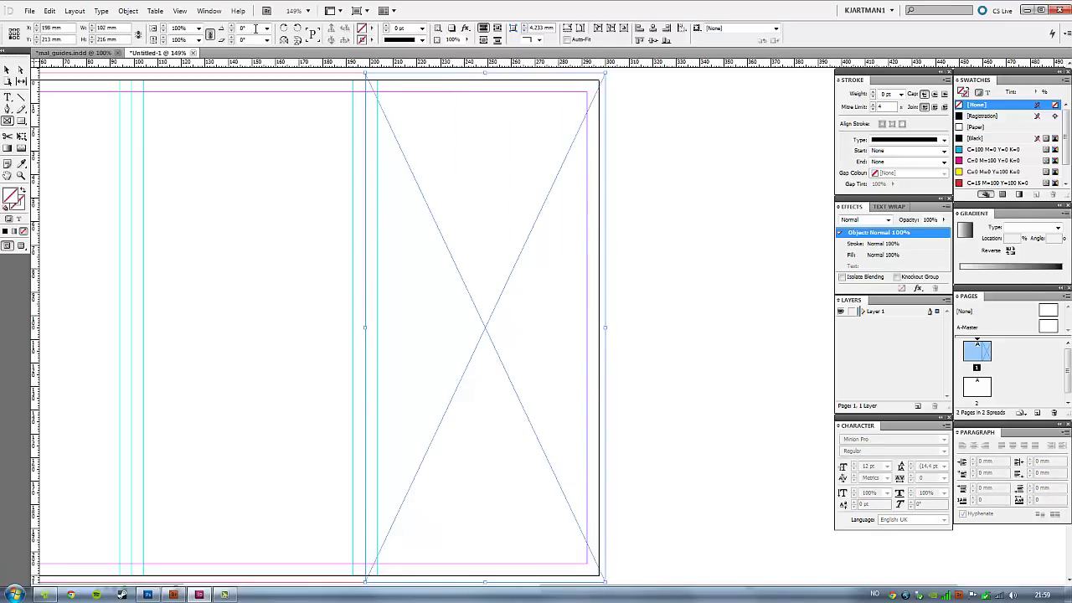
pyautogui.click(29, 11)
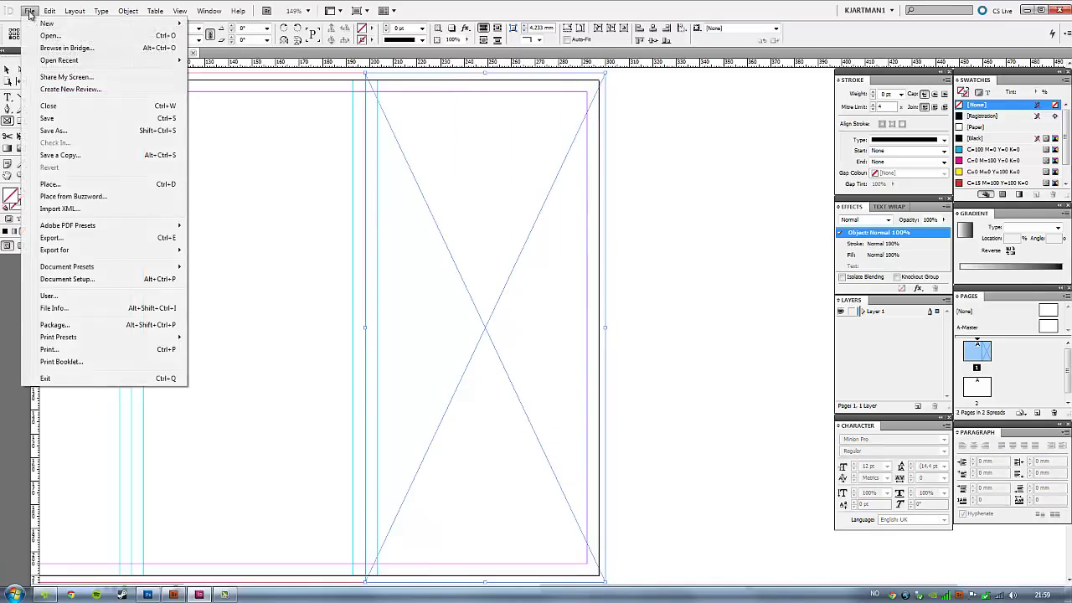
pyautogui.click(91, 190)
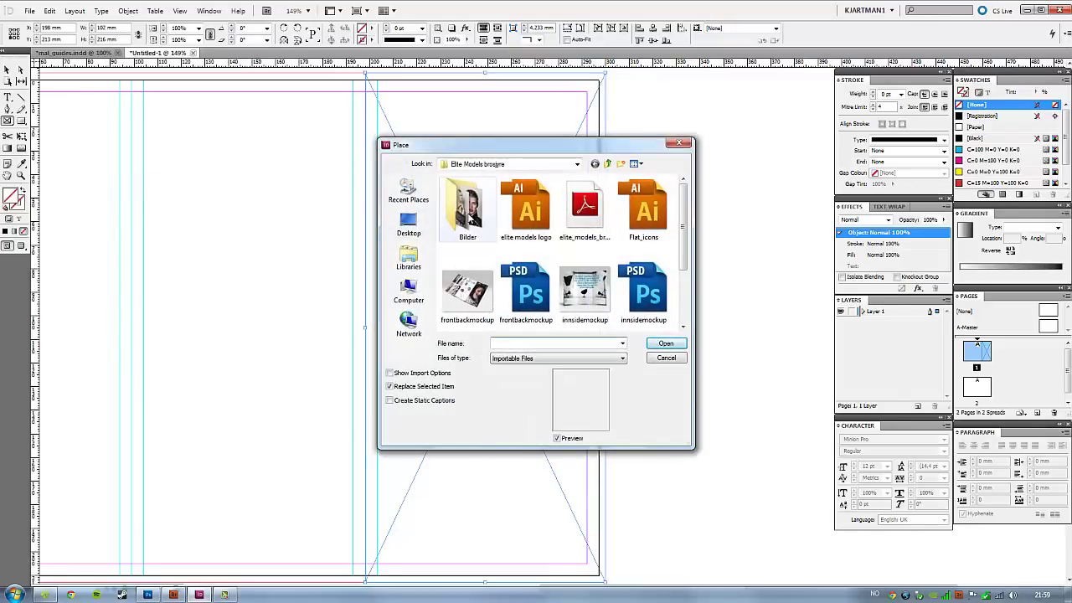
pyautogui.doubleClick(468, 216)
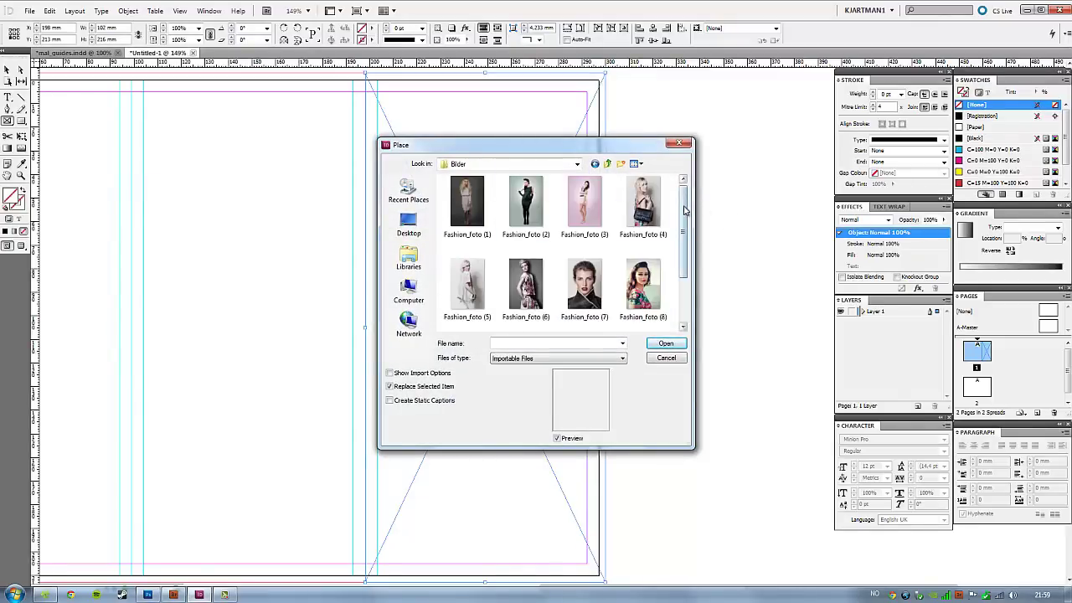
pyautogui.moveTo(684, 210); pyautogui.dragTo(681, 273)
pyautogui.doubleClick(525, 293)
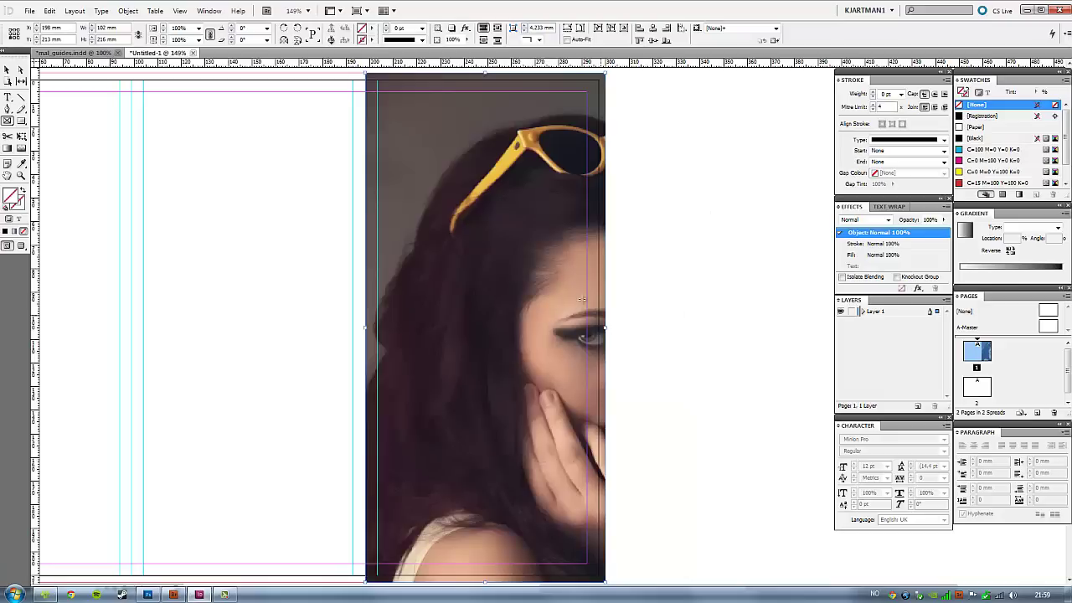
# Fill the frame proportionally with the photo and shift it left to centre her face.
pyautogui.rightClick(480, 253)
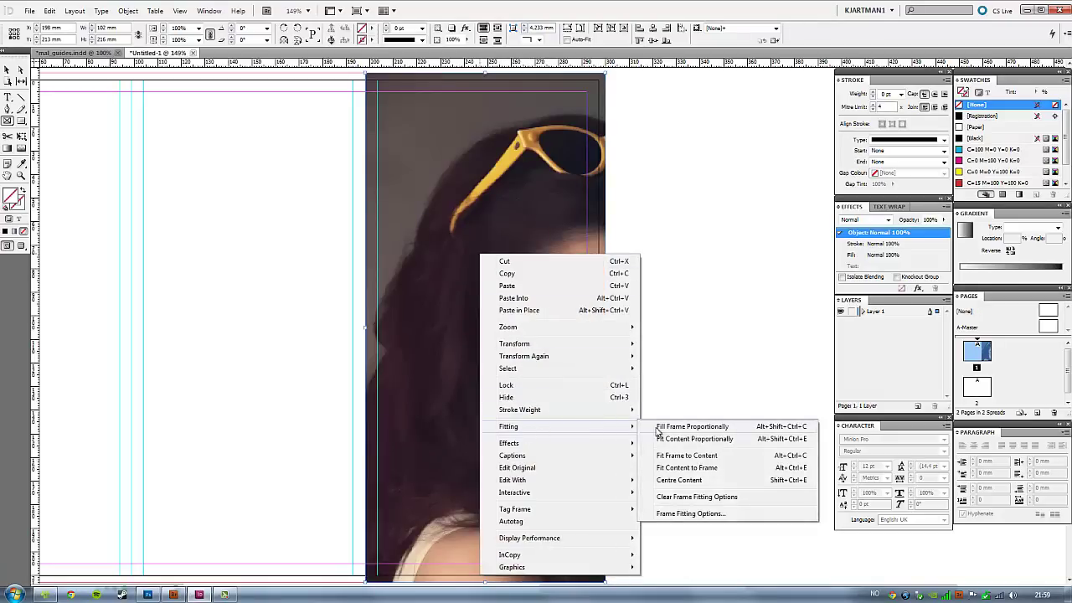
pyautogui.moveTo(536, 427)
pyautogui.click(750, 429)
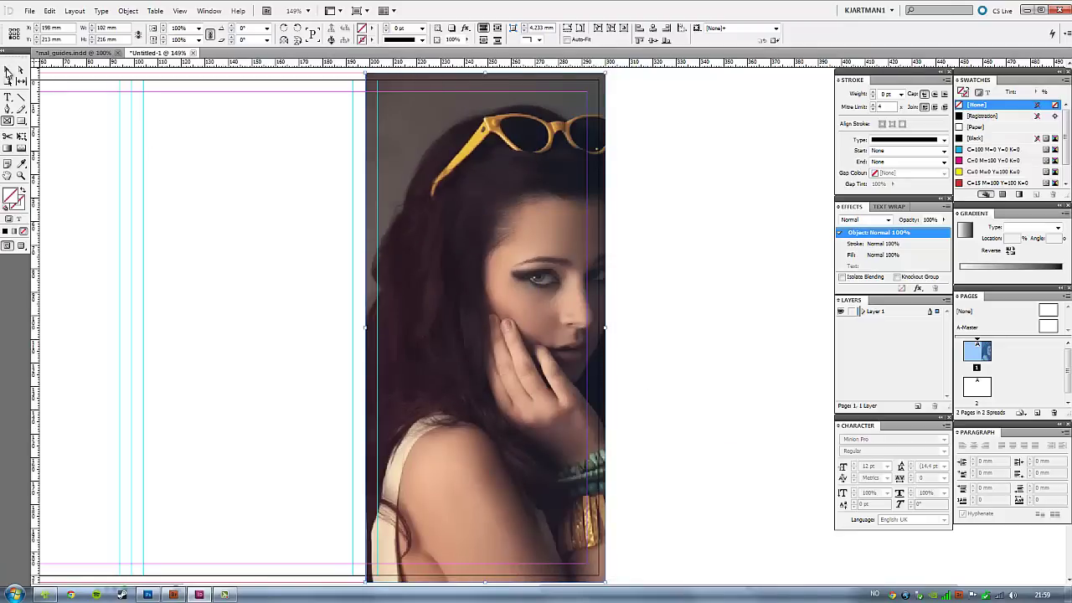
pyautogui.click(7, 70)
pyautogui.click(500, 334)
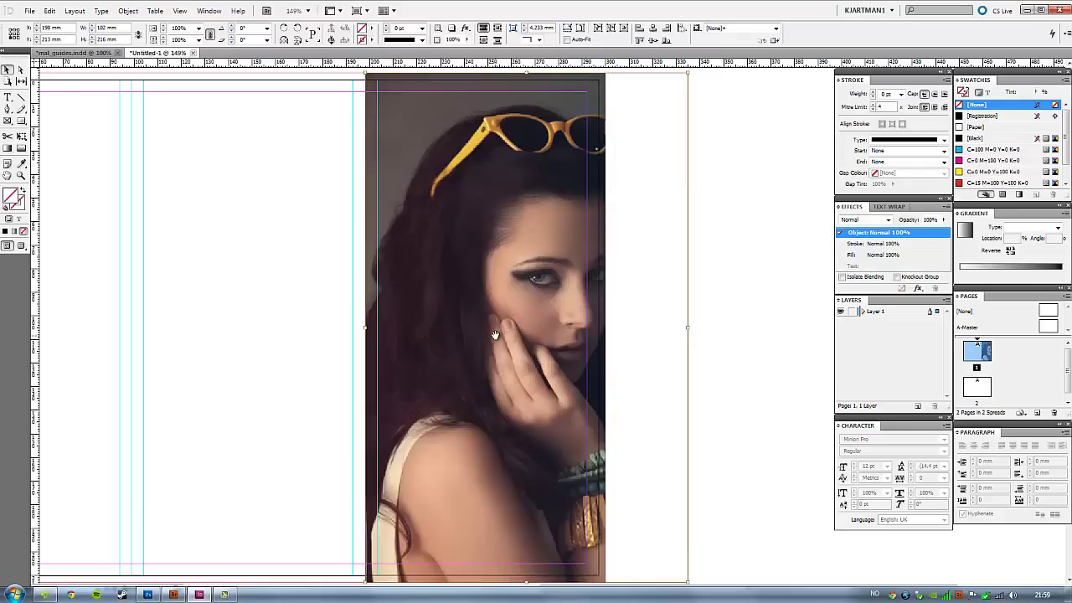
pyautogui.moveTo(505, 333); pyautogui.dragTo(452, 335)
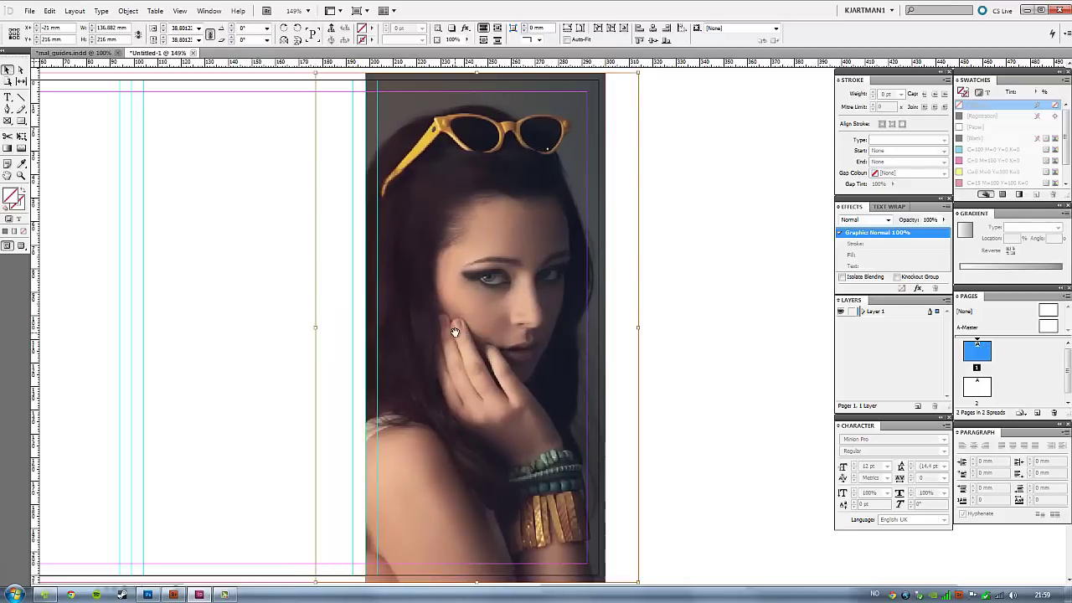
# Preview the cover in Preview mode without guides and compare it with the Elite Models mockup.
pyautogui.click(710, 264)
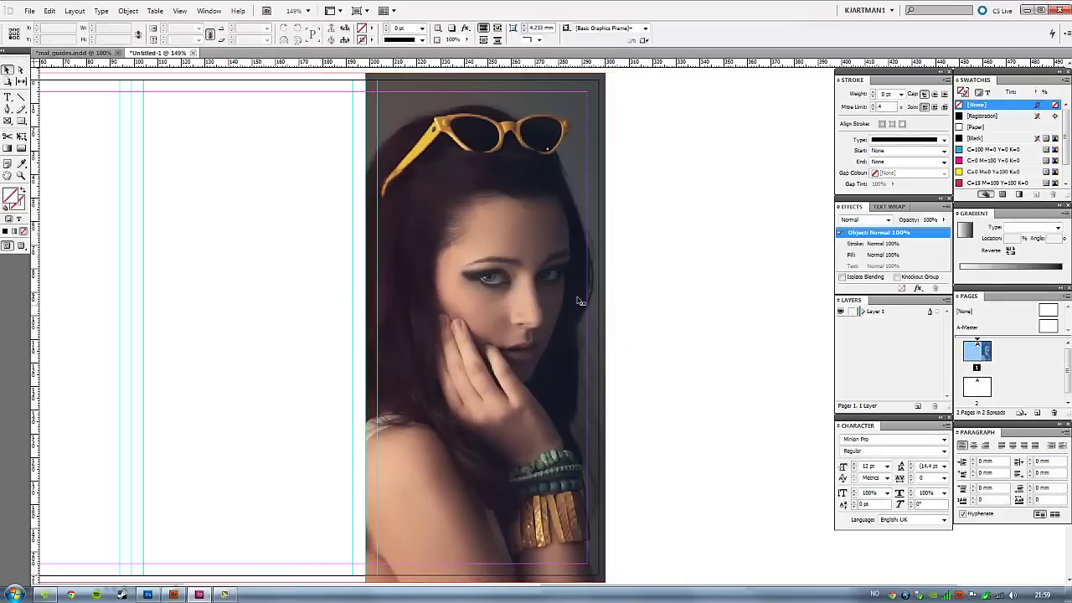
pyautogui.click(22, 246)
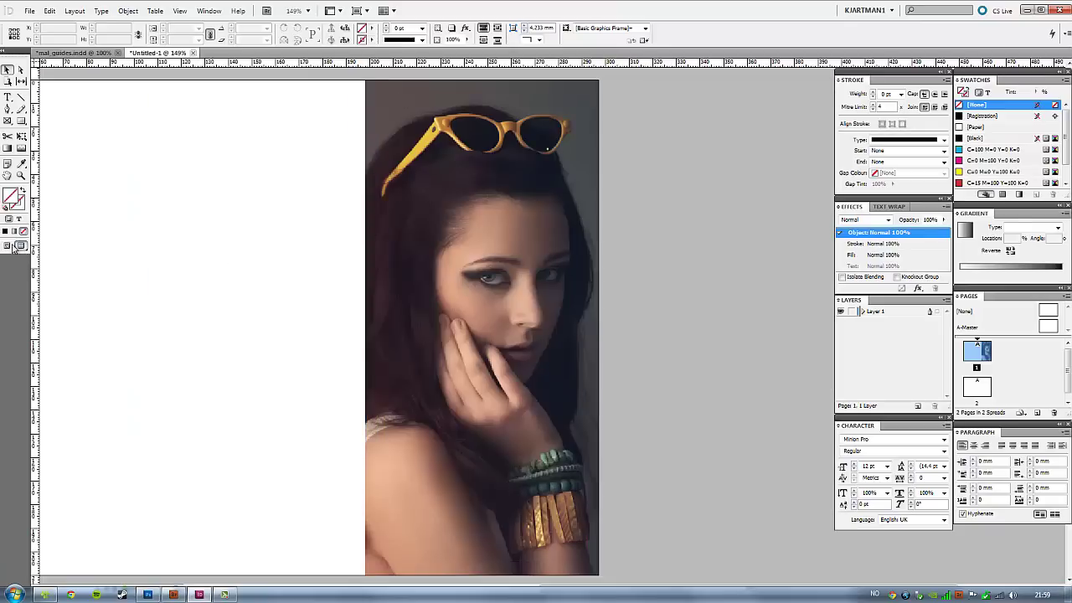
pyautogui.click(7, 245)
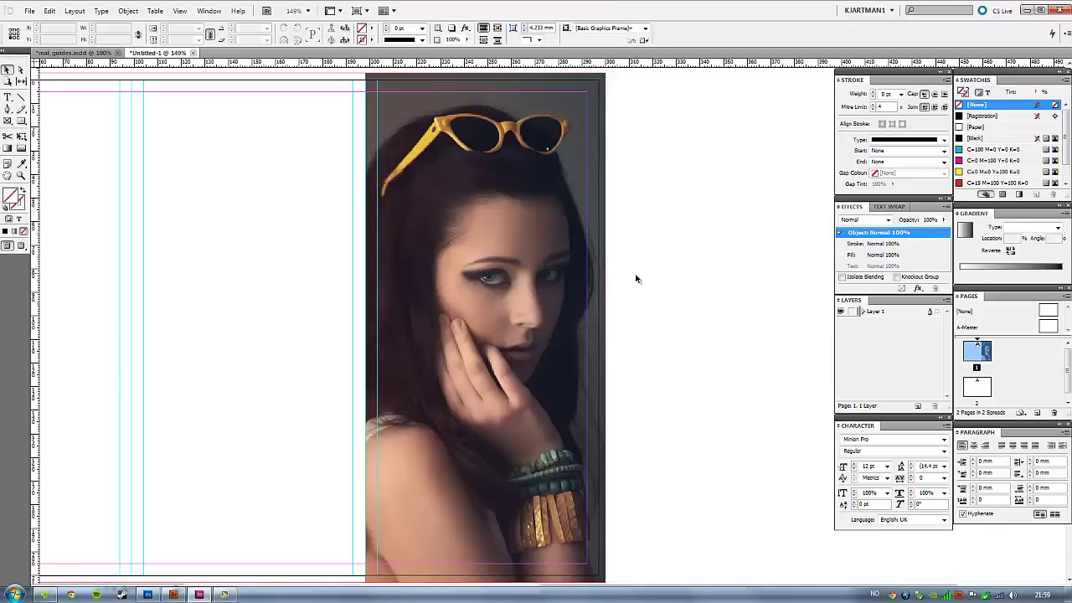
pyautogui.press('w')
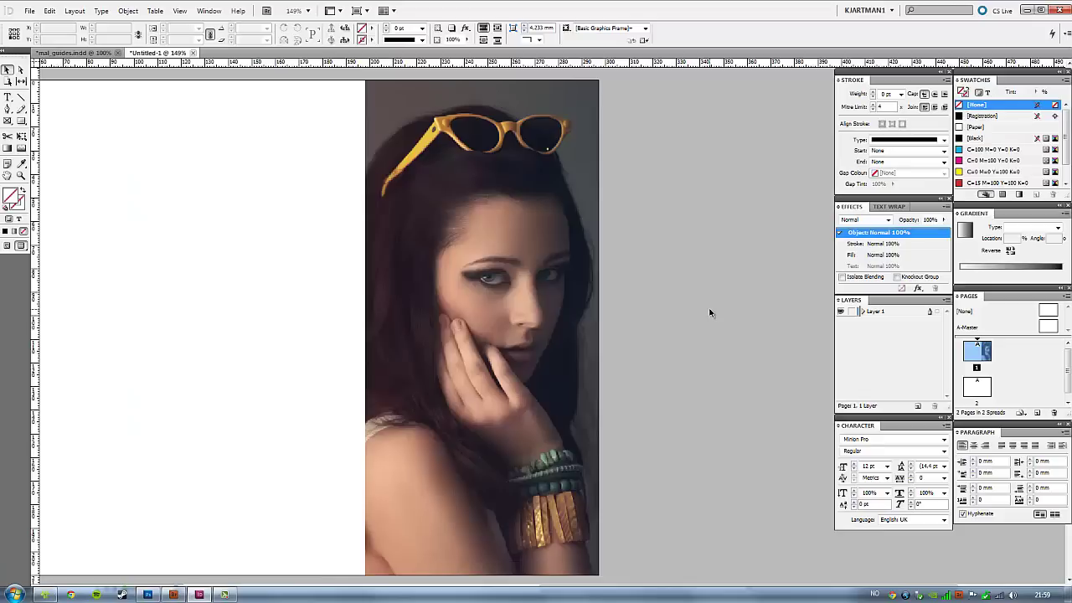
pyautogui.moveTo(589, 342); pyautogui.dragTo(566, 335)
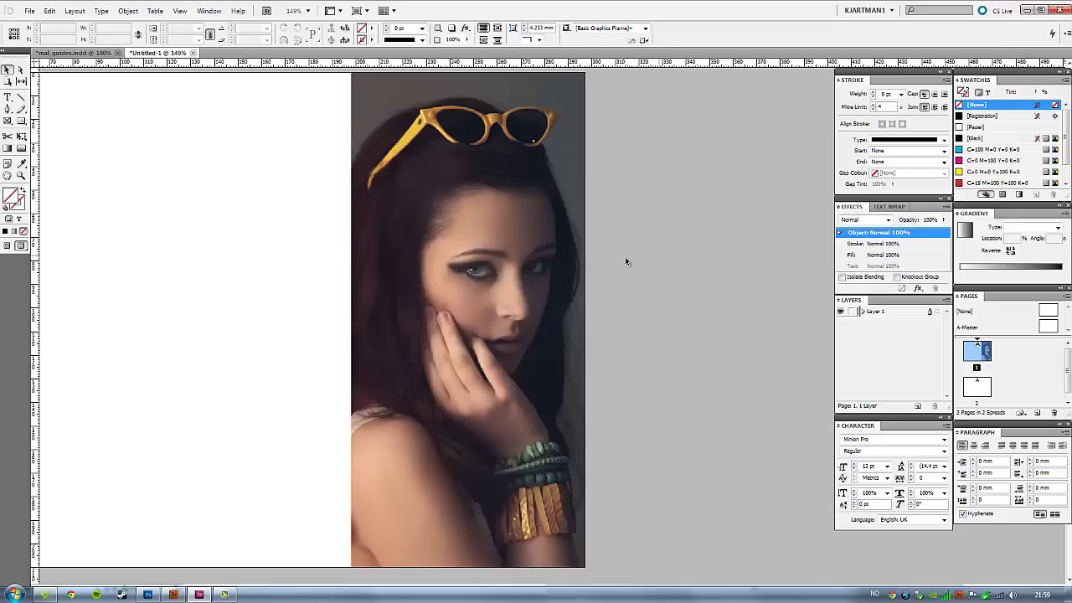
pyautogui.moveTo(455, 267); pyautogui.dragTo(473, 270)
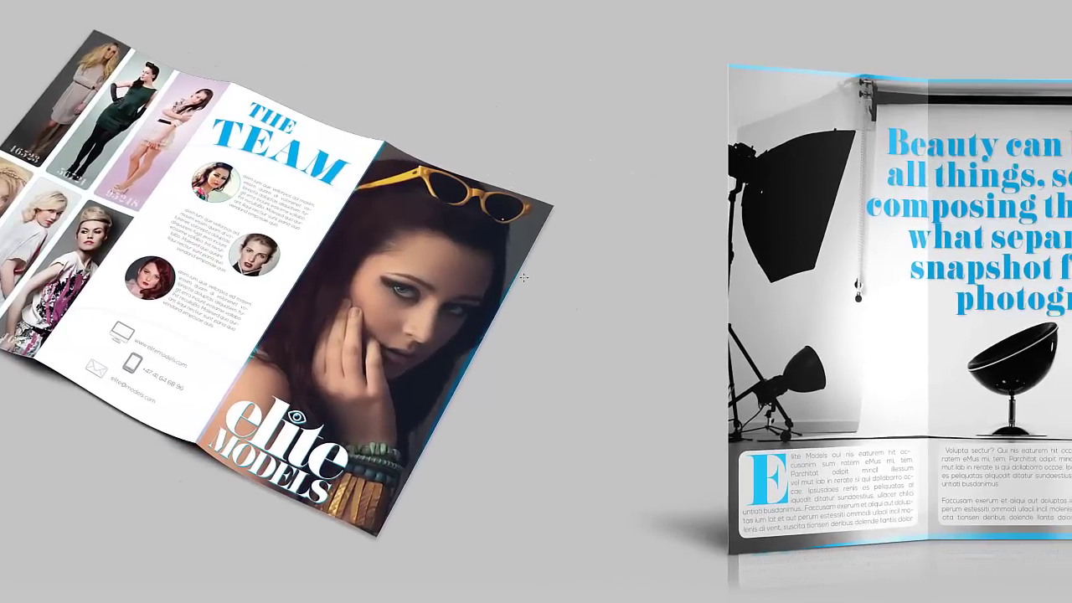
pyautogui.hotkey('alt', 'Tab')
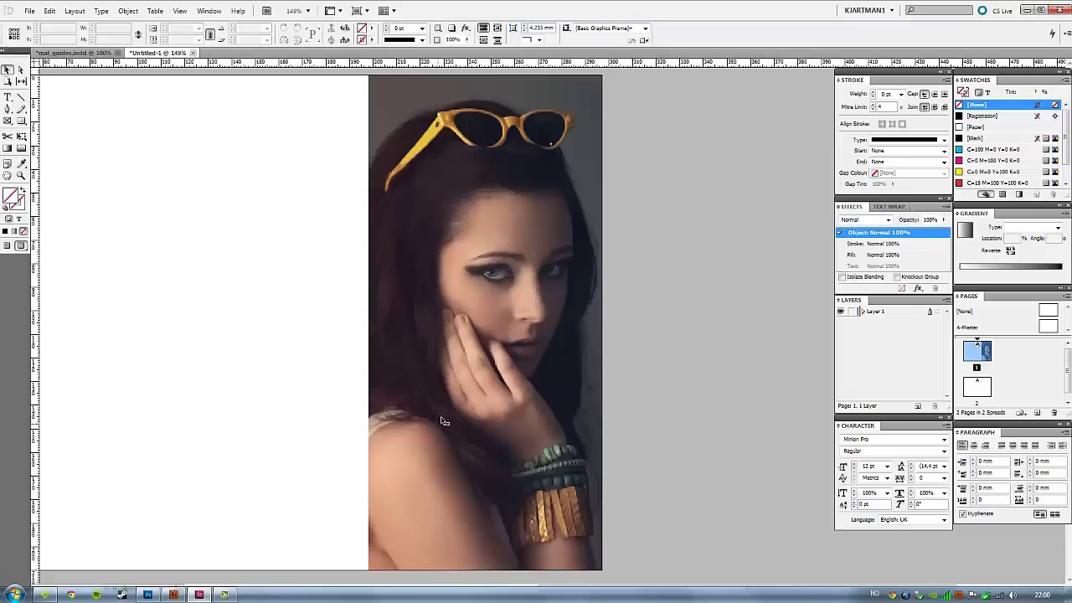
# Draw a 9.75 mm × 213 mm strip along the photo's right edge and fill it cyan.
pyautogui.moveTo(544, 303); pyautogui.dragTo(414, 307)
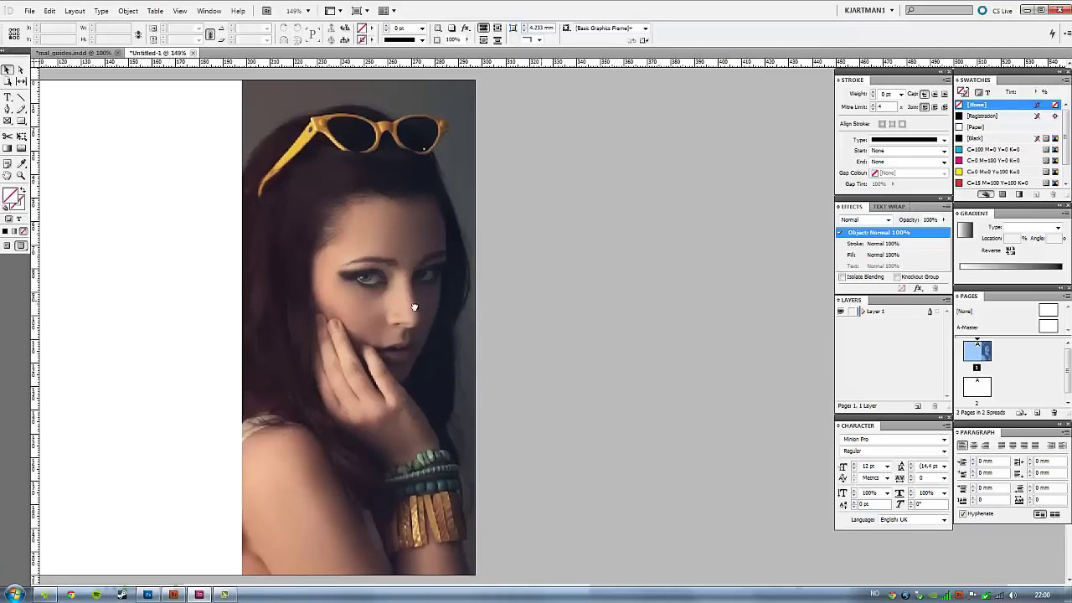
pyautogui.click(21, 121)
pyautogui.moveTo(485, 80); pyautogui.dragTo(462, 578)
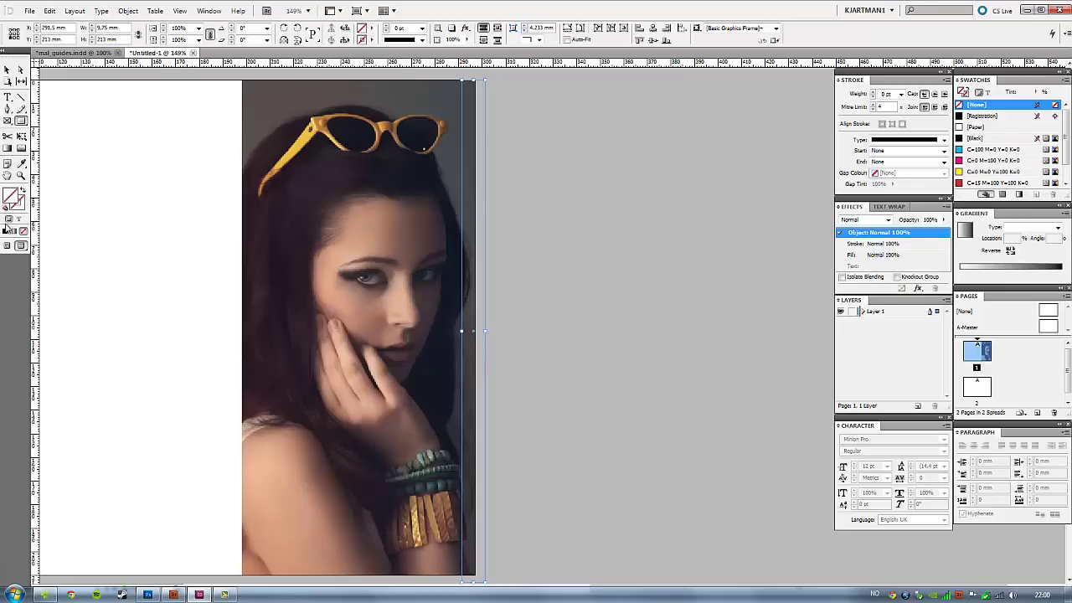
pyautogui.click(7, 230)
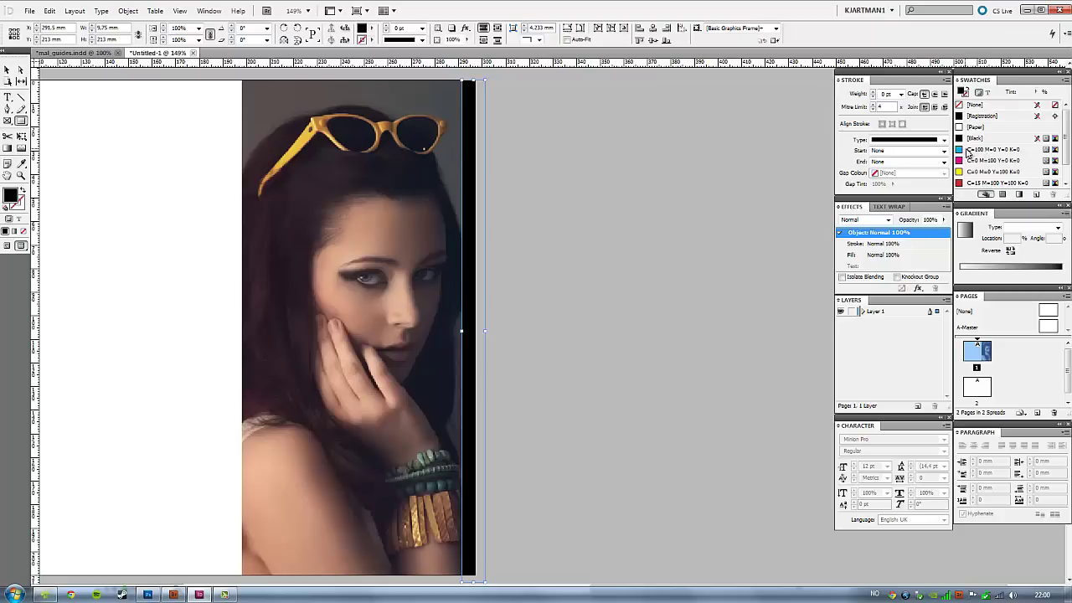
pyautogui.click(980, 149)
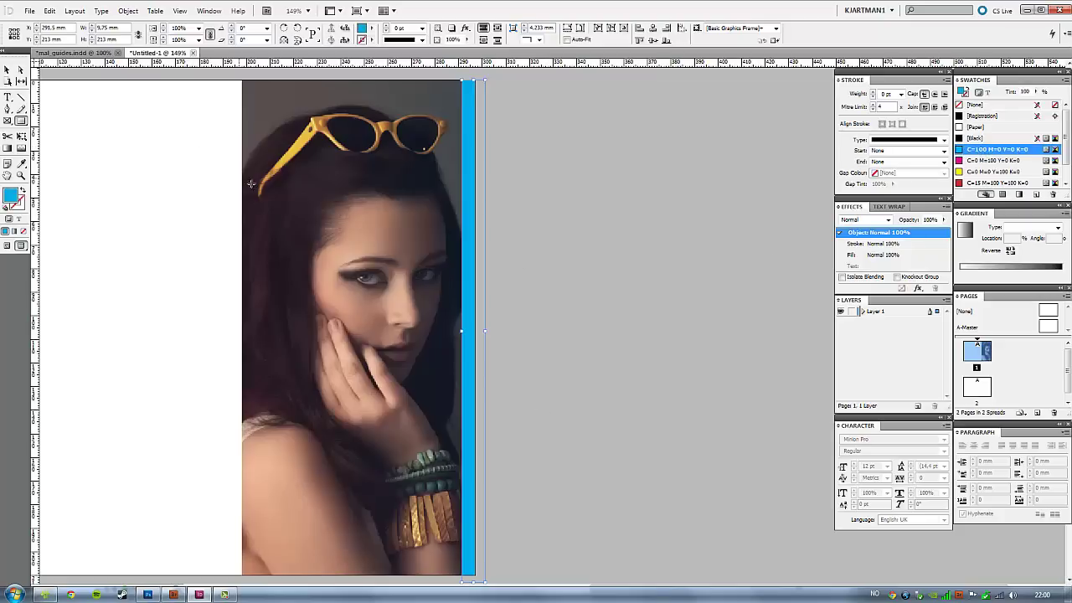
pyautogui.moveTo(402, 206); pyautogui.dragTo(354, 274)
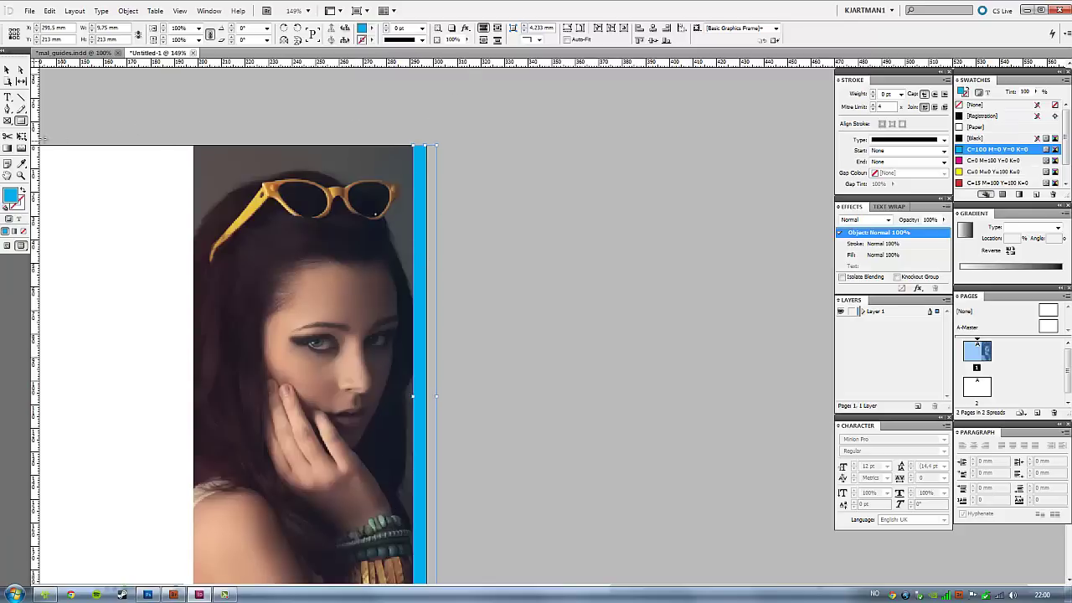
# Curve the cyan strip's top-right corner into a bulge with the Convert Direction Point tool.
pyautogui.click(8, 110)
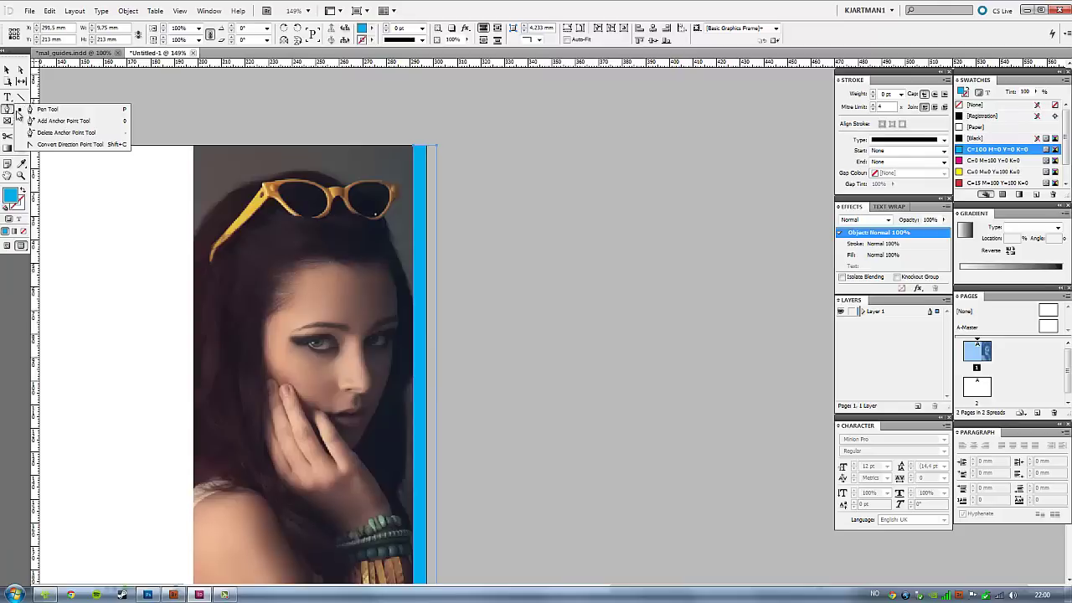
pyautogui.click(67, 146)
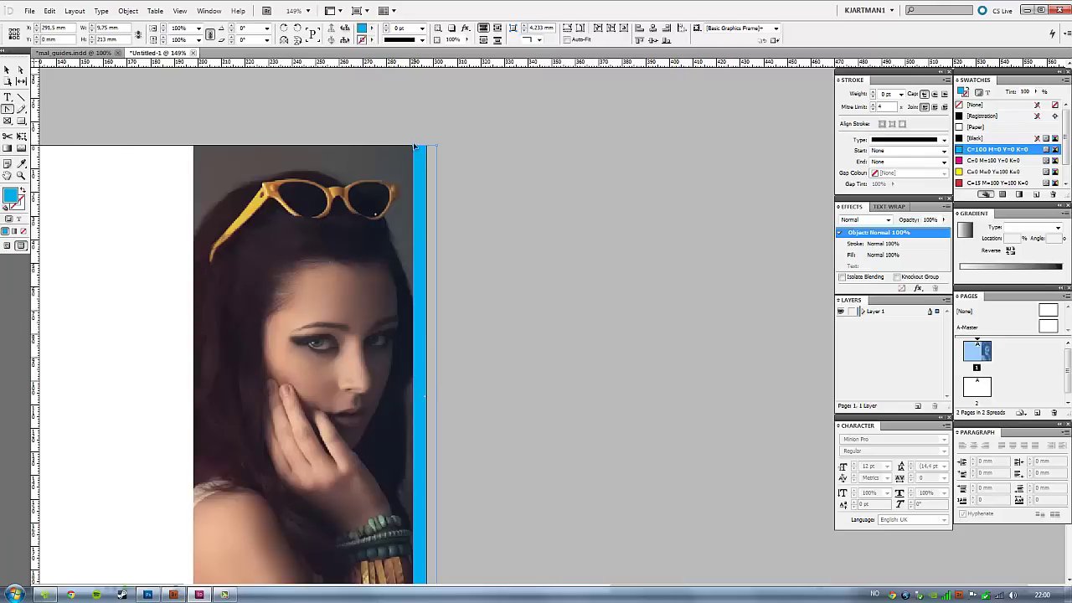
pyautogui.moveTo(413, 146); pyautogui.dragTo(352, 217)
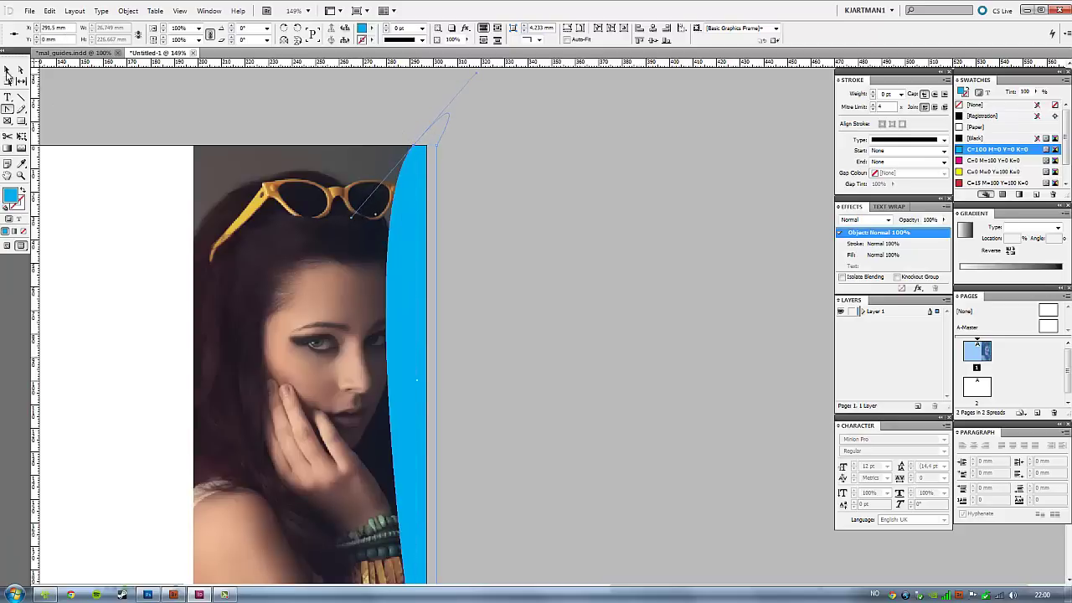
# Move and stretch the curved strip into a thin sliver along the photo's right edge, then view the mockup.
pyautogui.click(7, 72)
pyautogui.scroll(-5, 393, 202)
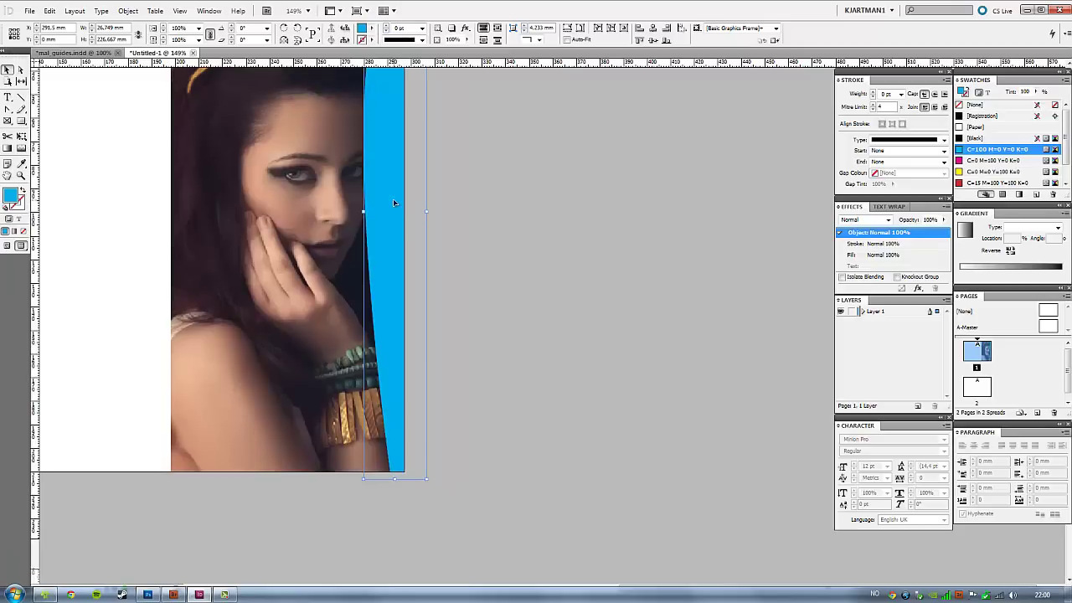
pyautogui.moveTo(394, 203); pyautogui.dragTo(418, 218)
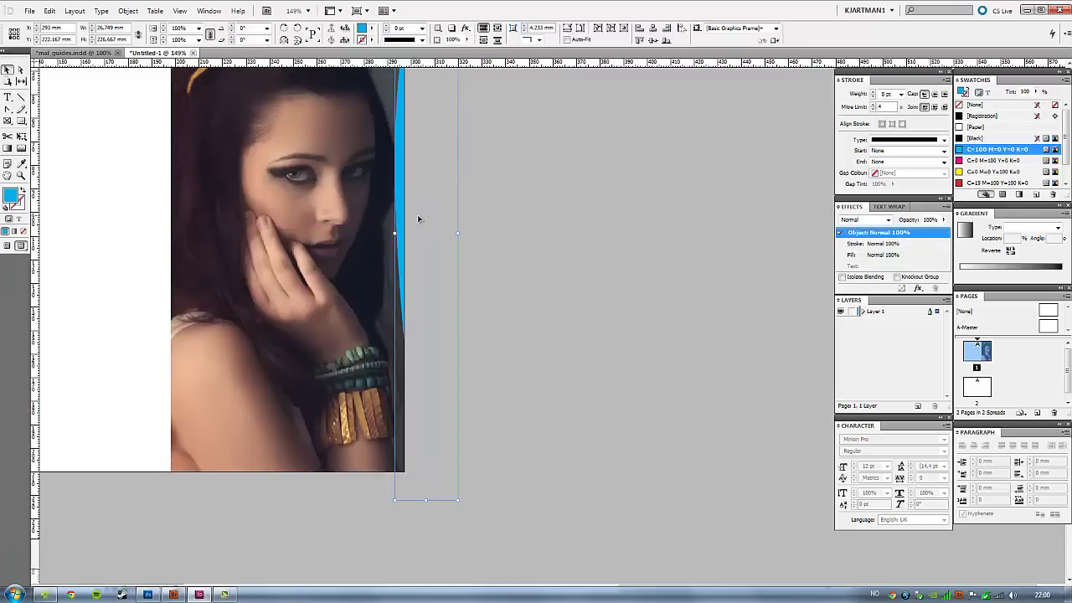
pyautogui.scroll(-3, 418, 219)
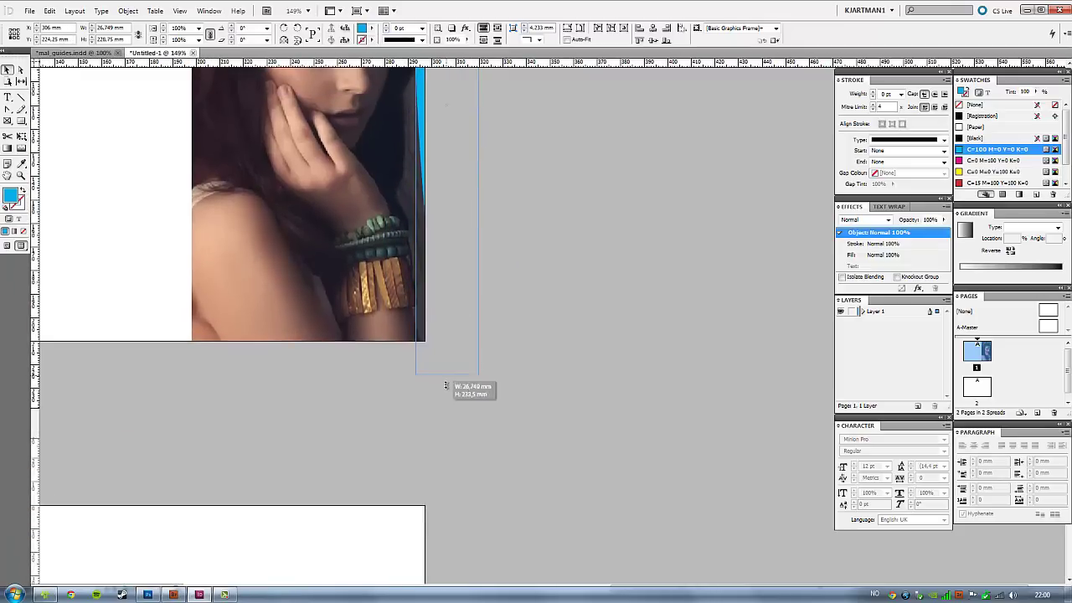
pyautogui.moveTo(446, 372); pyautogui.dragTo(447, 544)
pyautogui.scroll(2, 456, 396)
pyautogui.moveTo(456, 397); pyautogui.dragTo(503, 568)
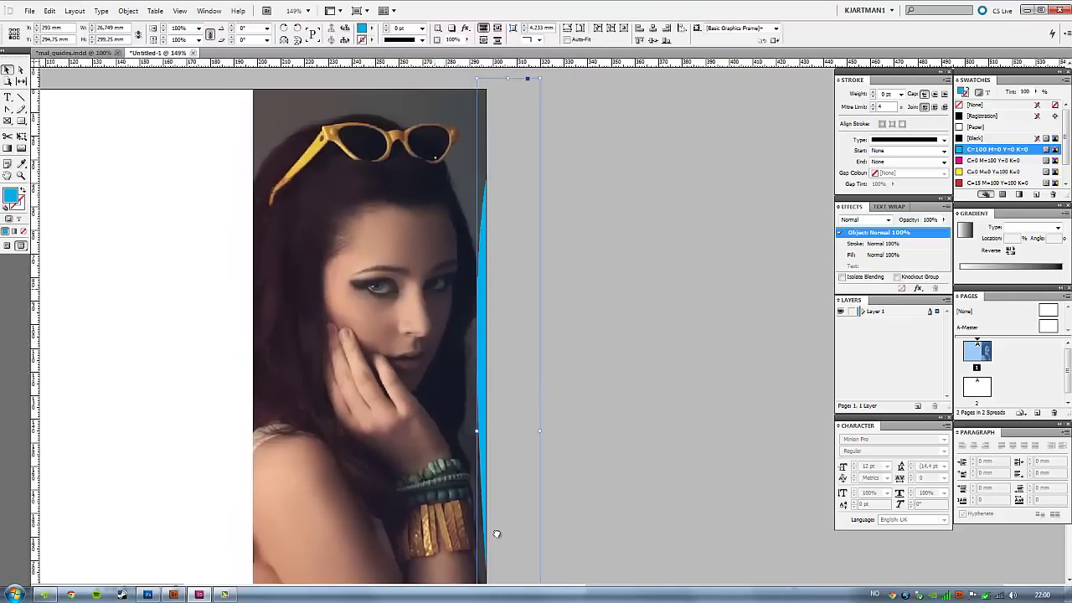
pyautogui.moveTo(489, 286); pyautogui.dragTo(490, 224)
pyautogui.click(687, 219)
pyautogui.hotkey('alt', 'Tab')
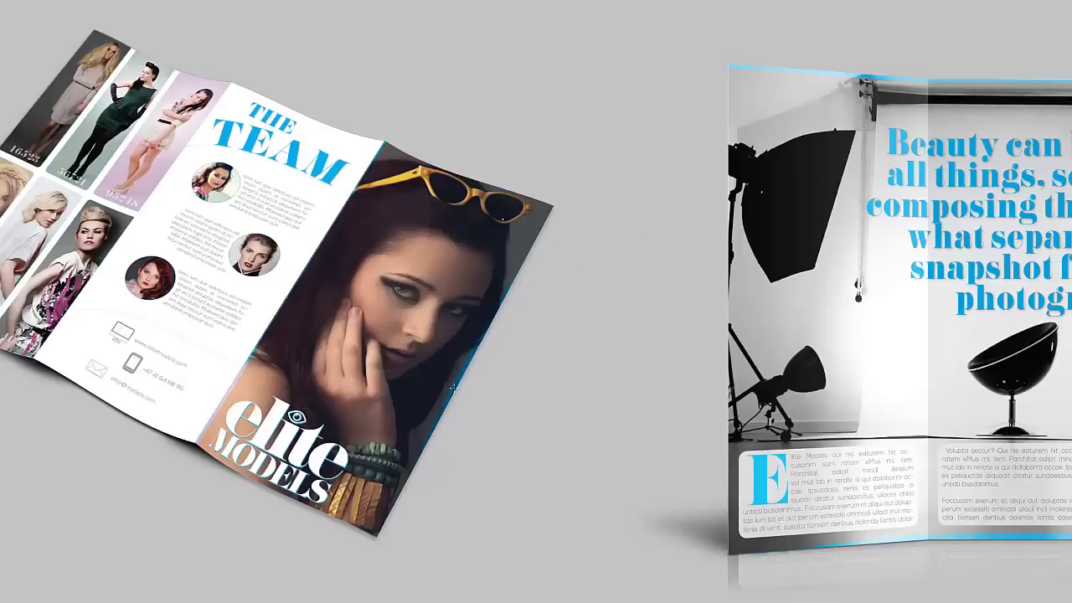
# Zoom in on the mockup's curved blue cover edge, then switch back to InDesign's Untitled-1.
pyautogui.scroll(3, 453, 388)
pyautogui.scroll(2, 453, 387)
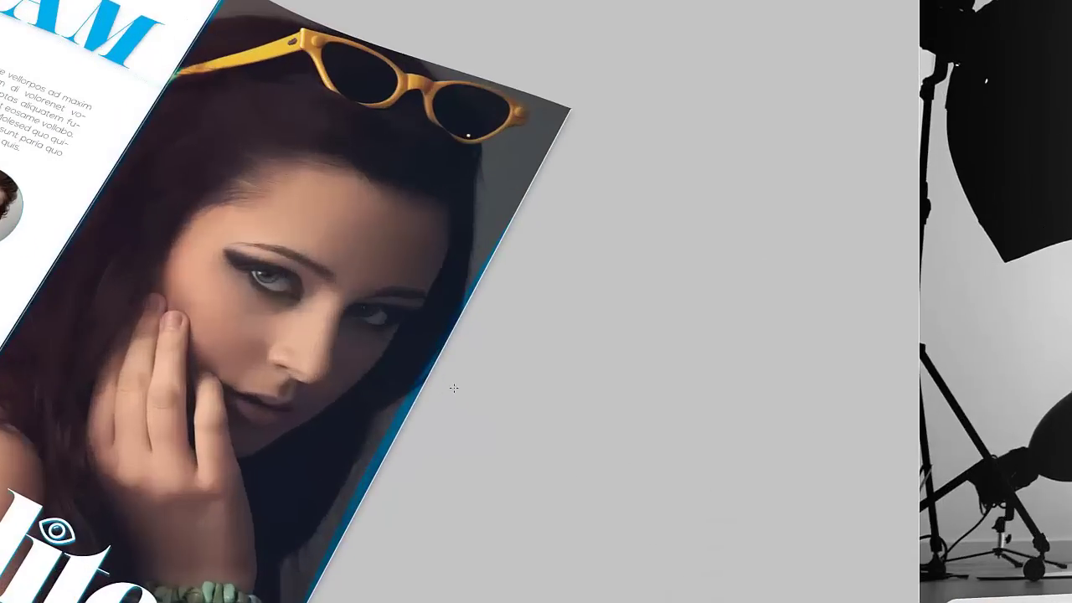
pyautogui.scroll(-2, 419, 423)
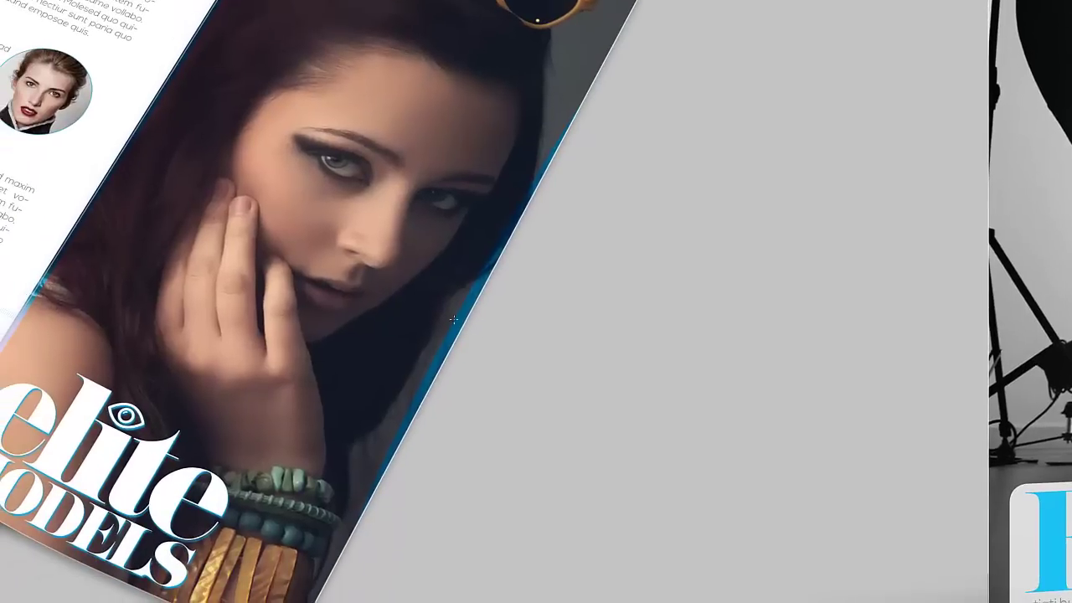
pyautogui.hotkey('alt', 'Tab')
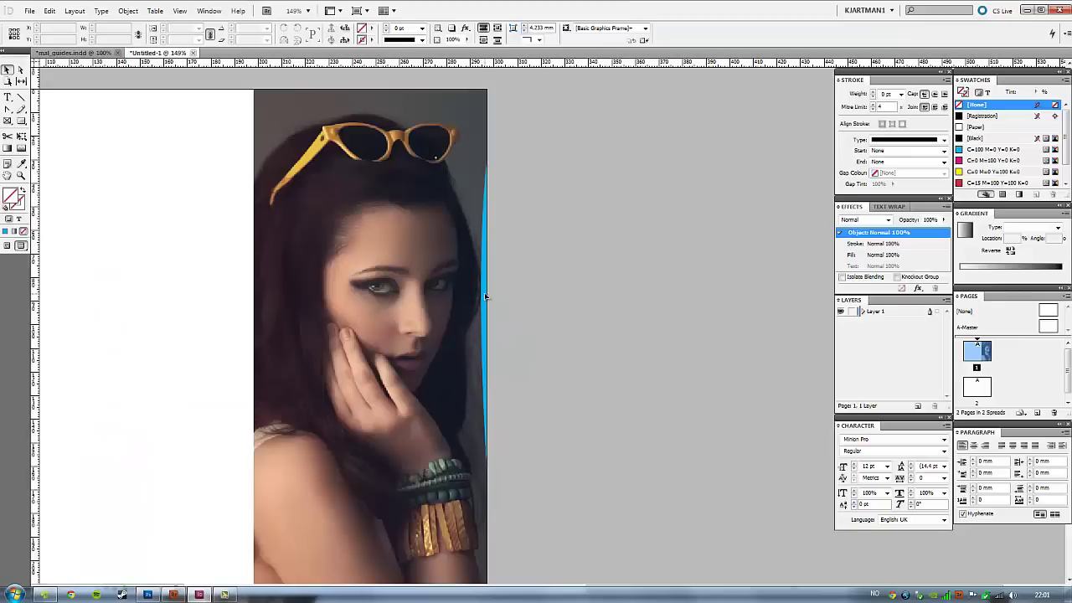
pyautogui.click(484, 292)
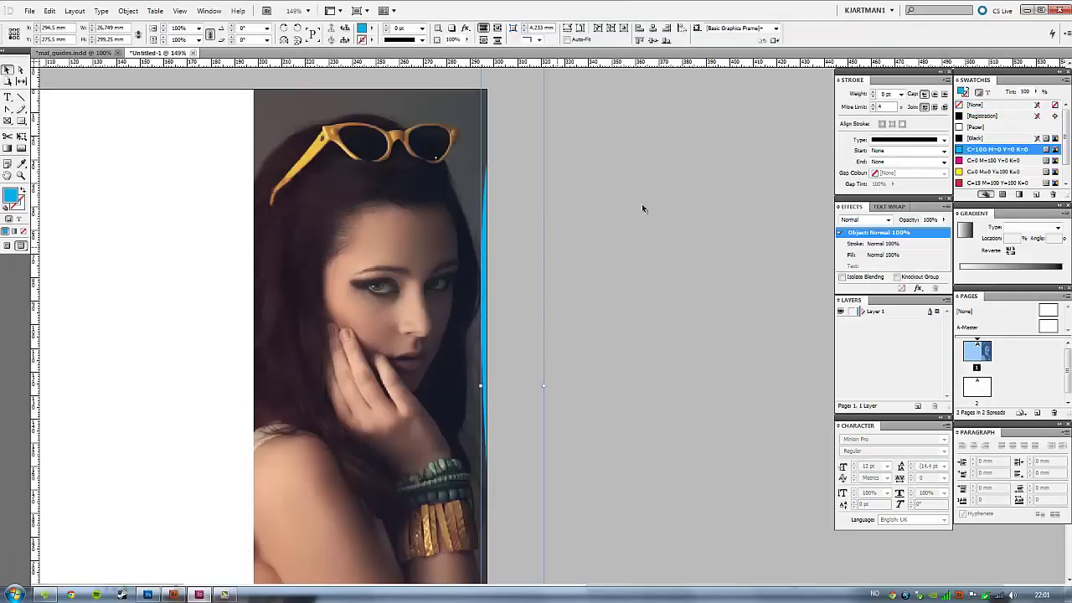
pyautogui.click(856, 219)
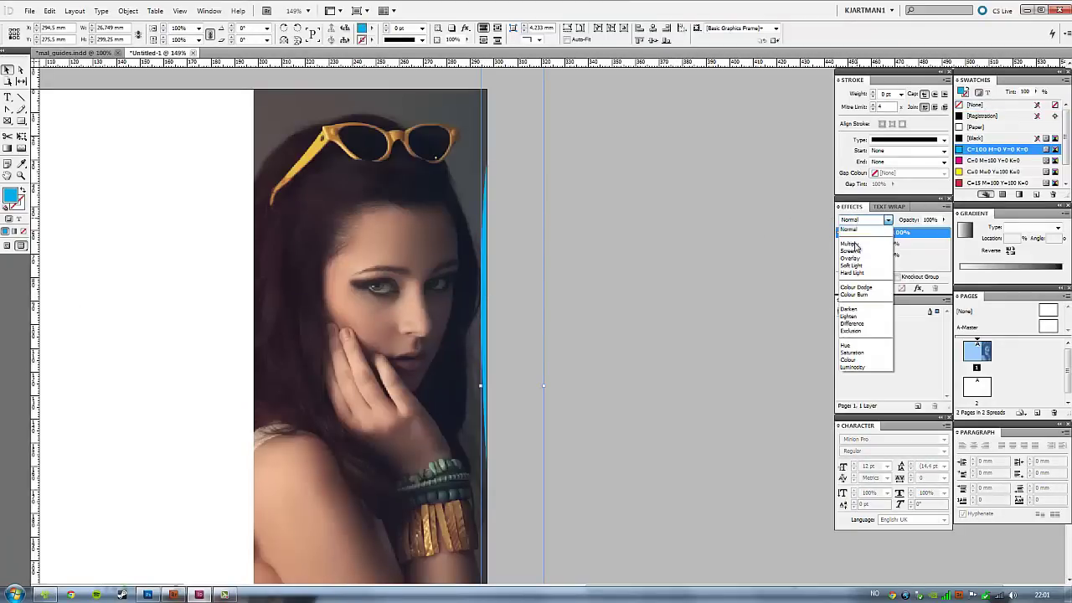
pyautogui.click(851, 258)
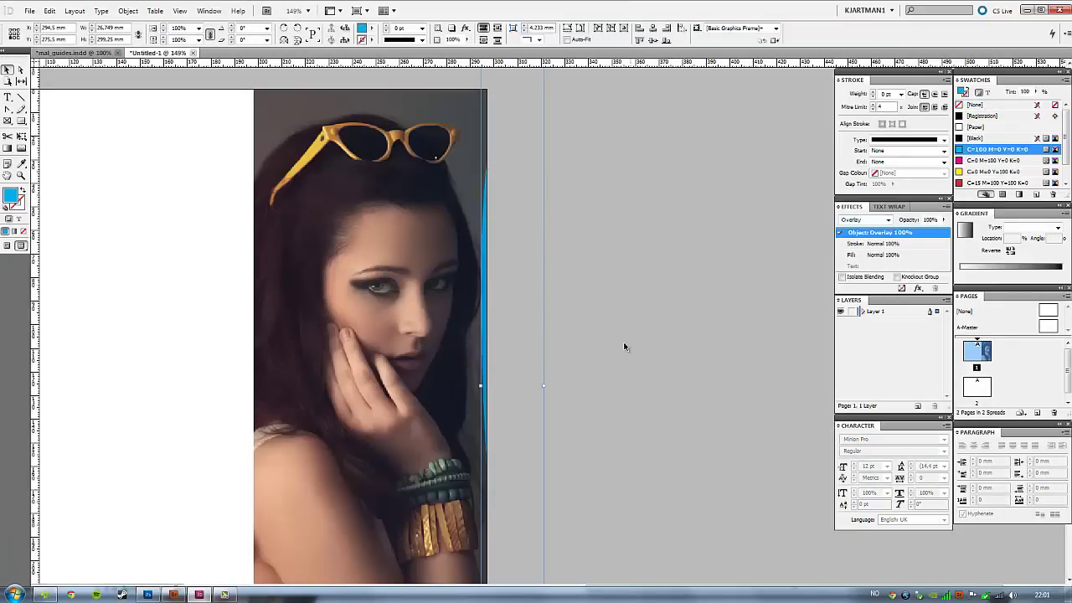
pyautogui.click(774, 472)
pyautogui.moveTo(392, 337)
pyautogui.mouseDown()
pyautogui.moveTo(382, 307)
pyautogui.moveTo(468, 286)
pyautogui.moveTo(514, 323)
pyautogui.mouseUp()
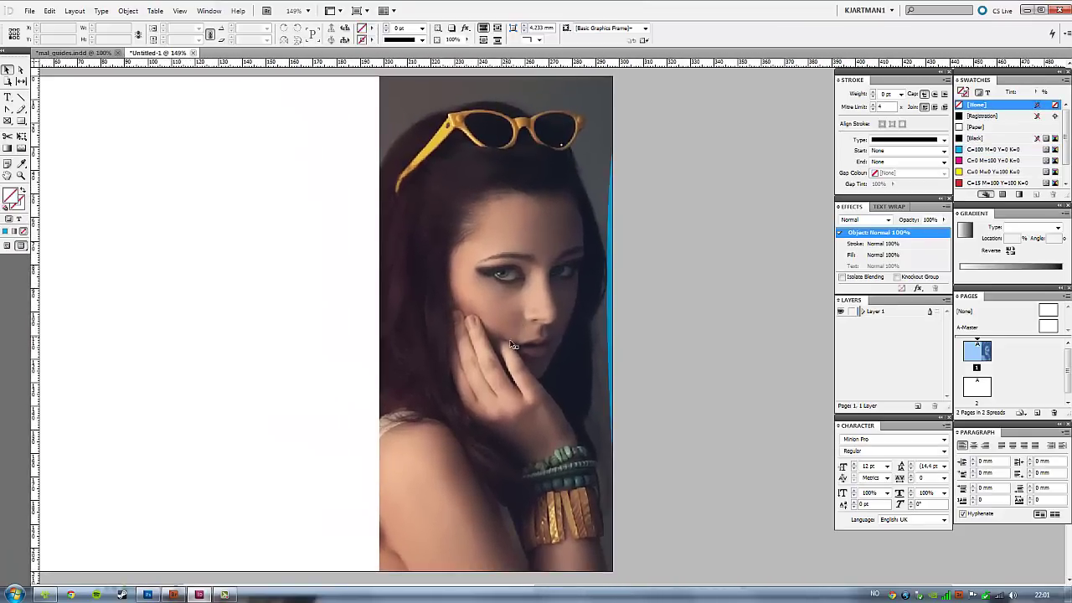
# Open 'elite models logo' from the Elite Models brosjyre folder in Illustrator.
pyautogui.click(45, 594)
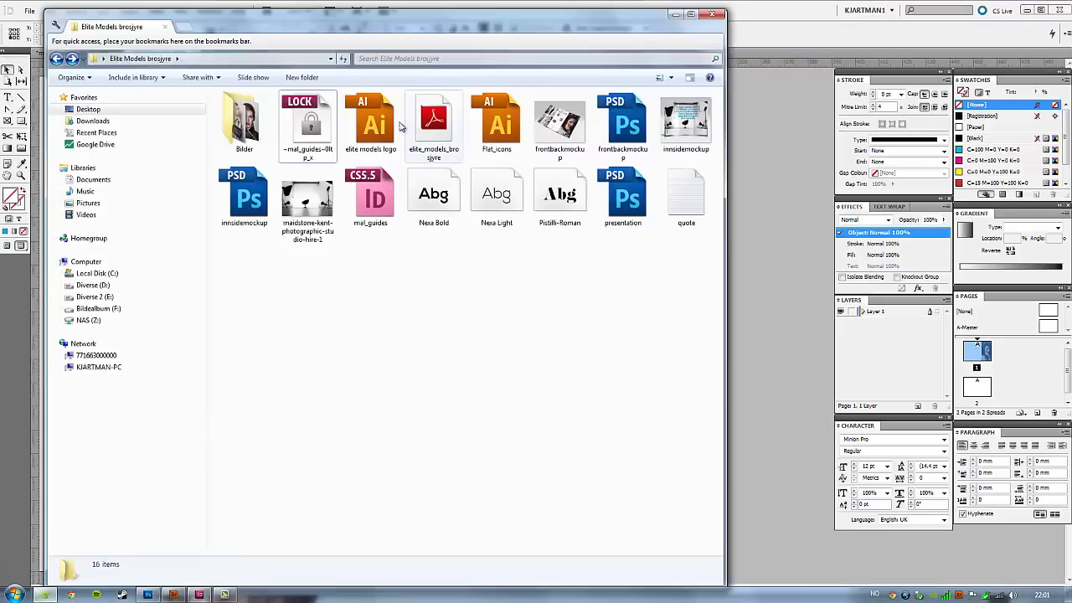
pyautogui.click(373, 125)
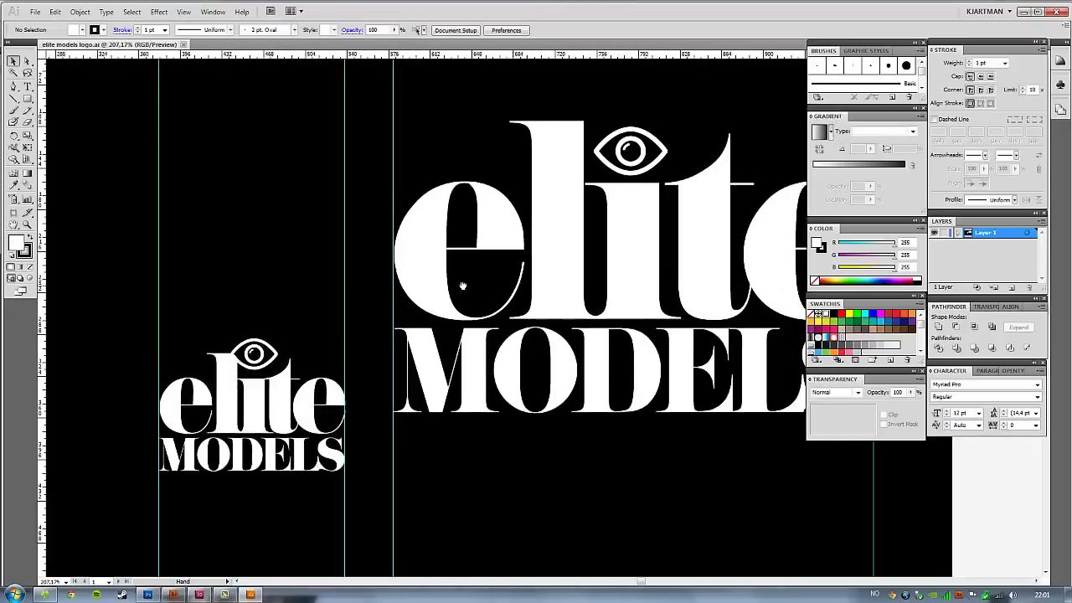
# Marquee-select the whole large elite MODELS logo, copy it with Edit > Copy, and return to InDesign.
pyautogui.scroll(5, 329, 277)
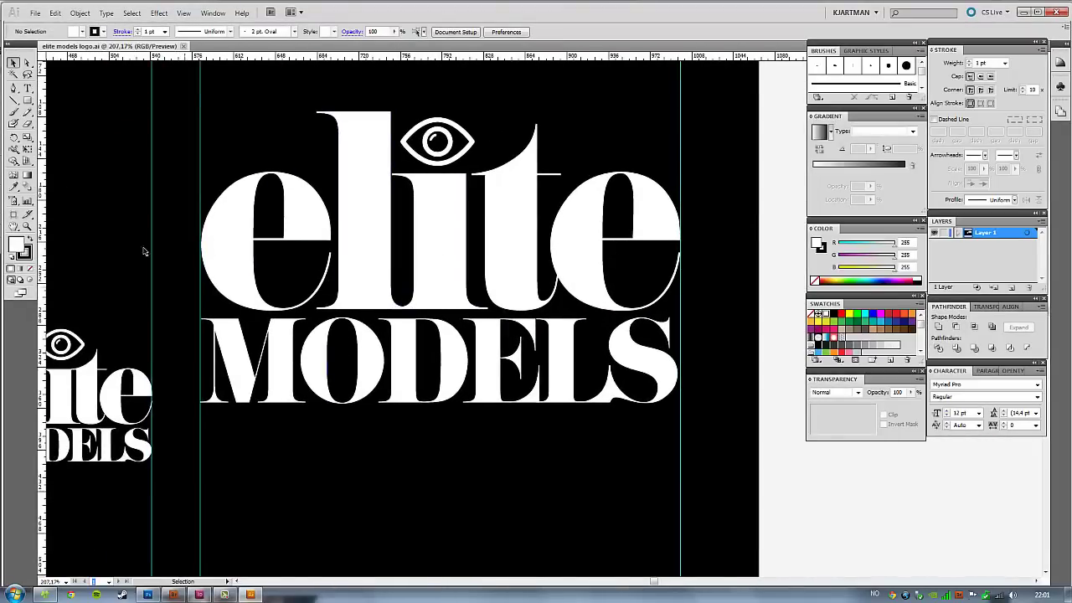
pyautogui.click(28, 88)
pyautogui.click(28, 88)
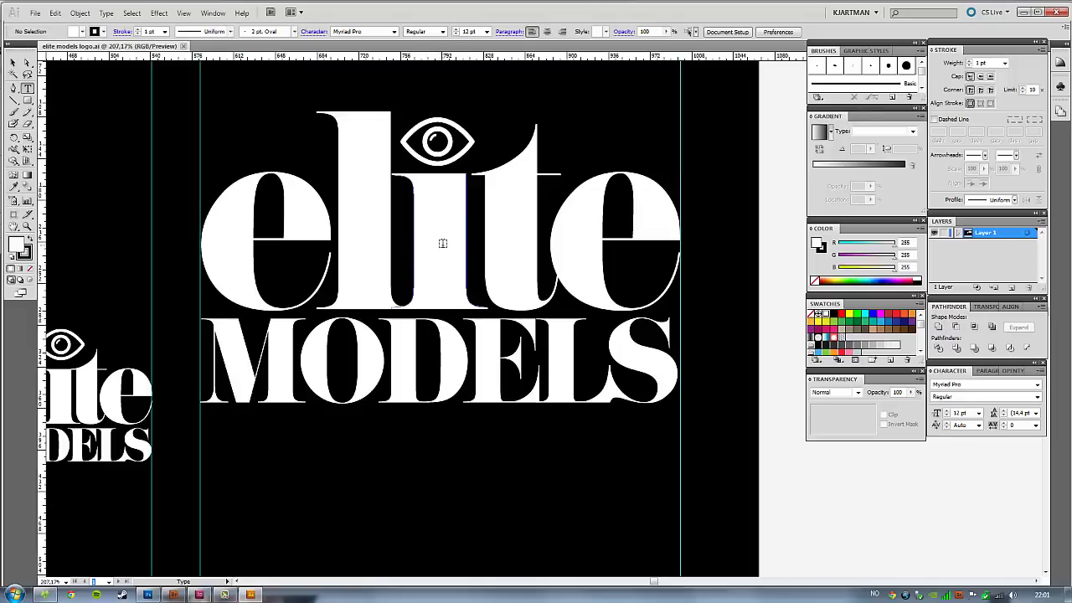
pyautogui.click(13, 64)
pyautogui.moveTo(222, 103); pyautogui.dragTo(656, 467)
pyautogui.rightClick(375, 249)
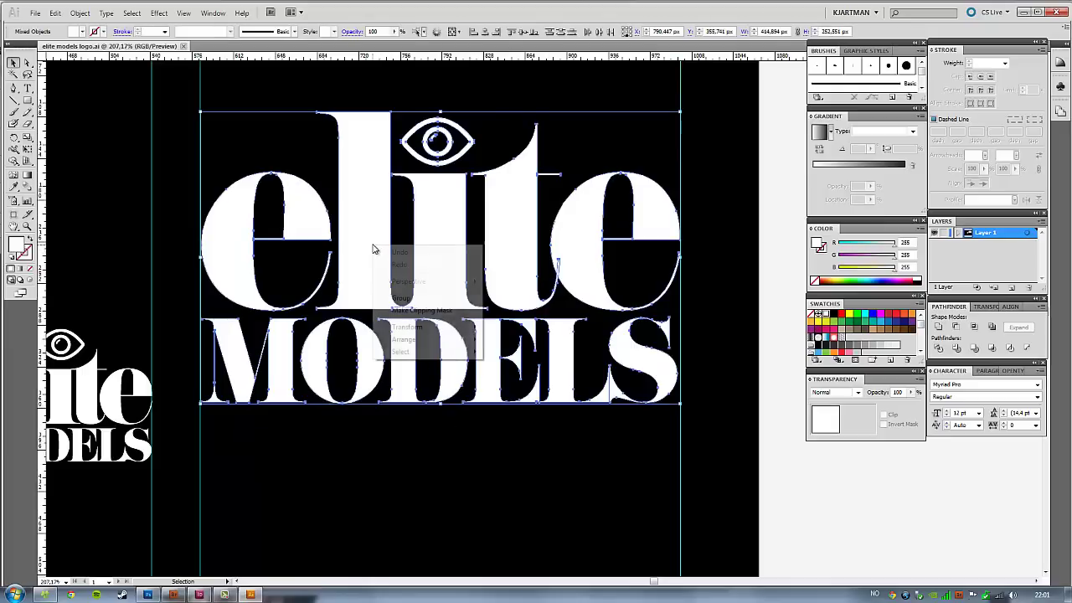
pyautogui.click(53, 11)
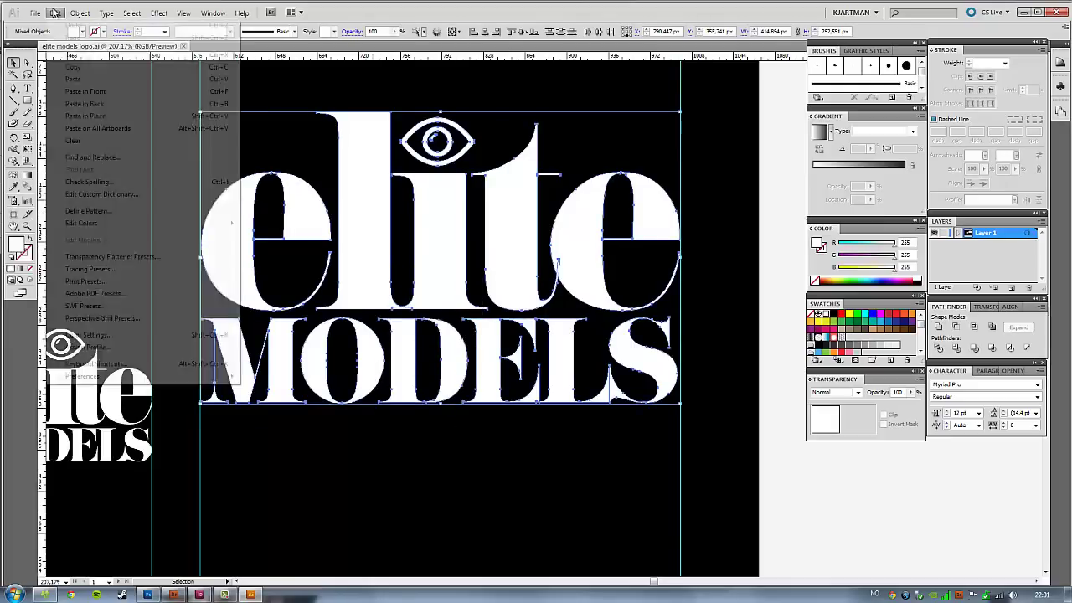
pyautogui.click(97, 72)
pyautogui.hotkey('alt', 'Tab')
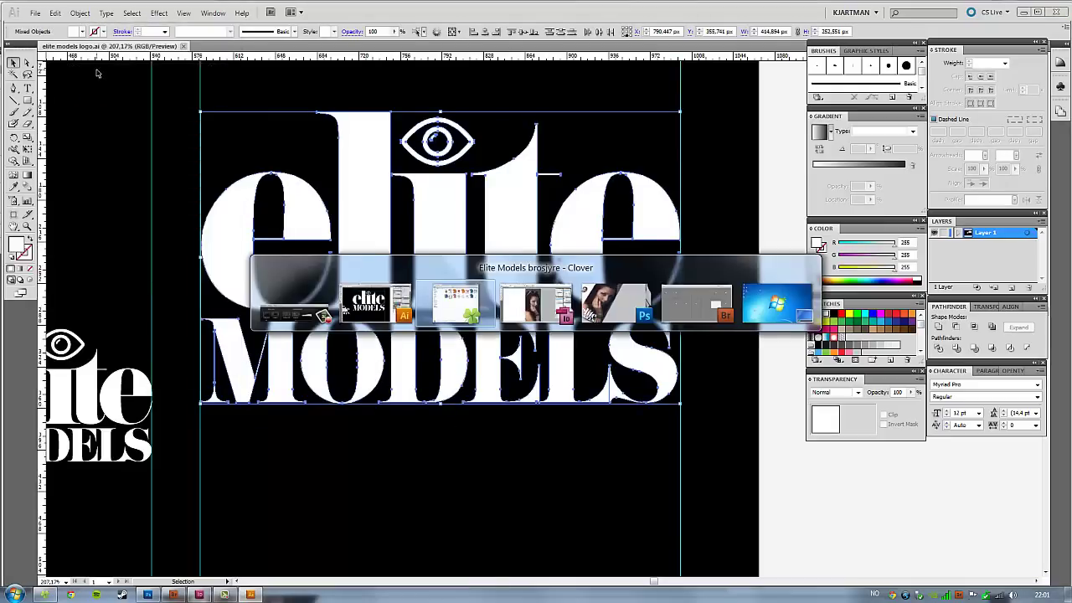
pyautogui.hotkey('alt', 'Tab')
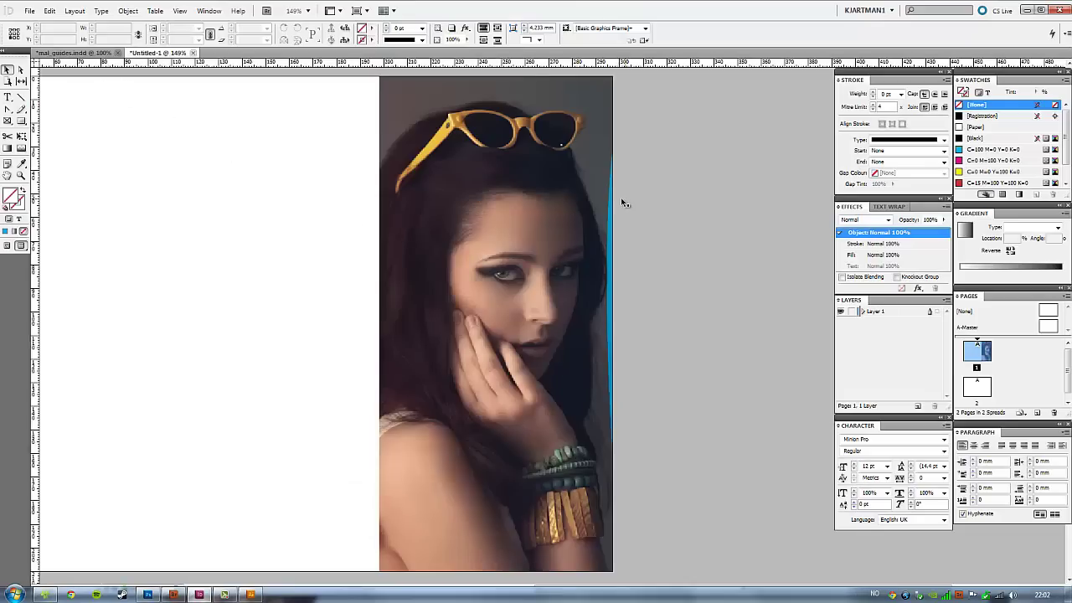
# Paste the logo, shrink it proportionally to about 60.5 × 36.6 mm, and place it at the photo's bottom-left.
pyautogui.hotkey('ctrl', 'v')
pyautogui.moveTo(553, 314); pyautogui.dragTo(514, 198)
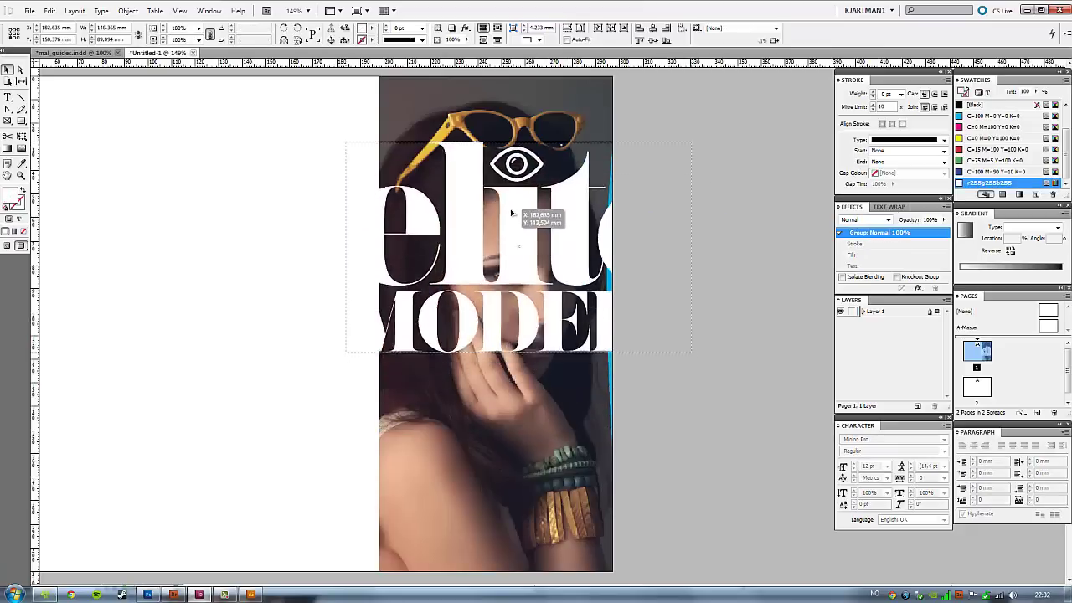
pyautogui.moveTo(686, 103); pyautogui.dragTo(584, 165)
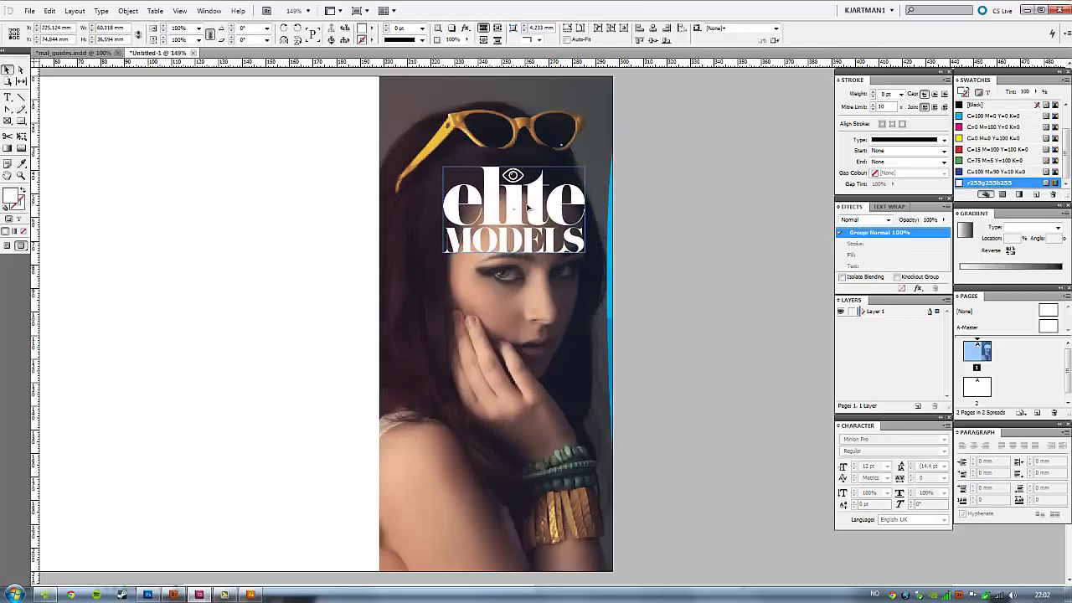
pyautogui.moveTo(541, 206); pyautogui.dragTo(480, 509)
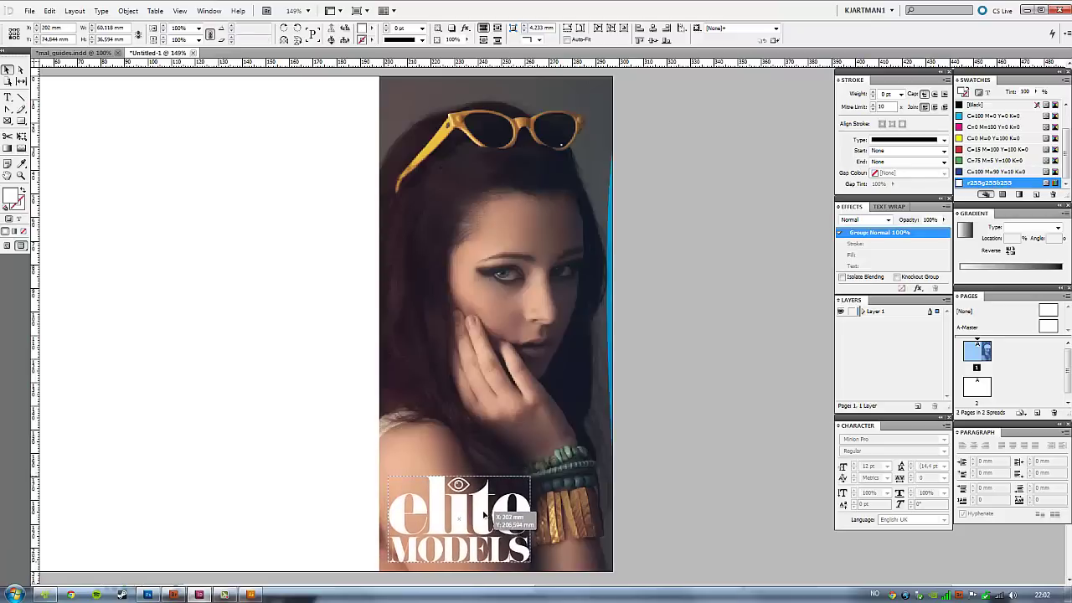
pyautogui.moveTo(480, 508); pyautogui.dragTo(482, 513)
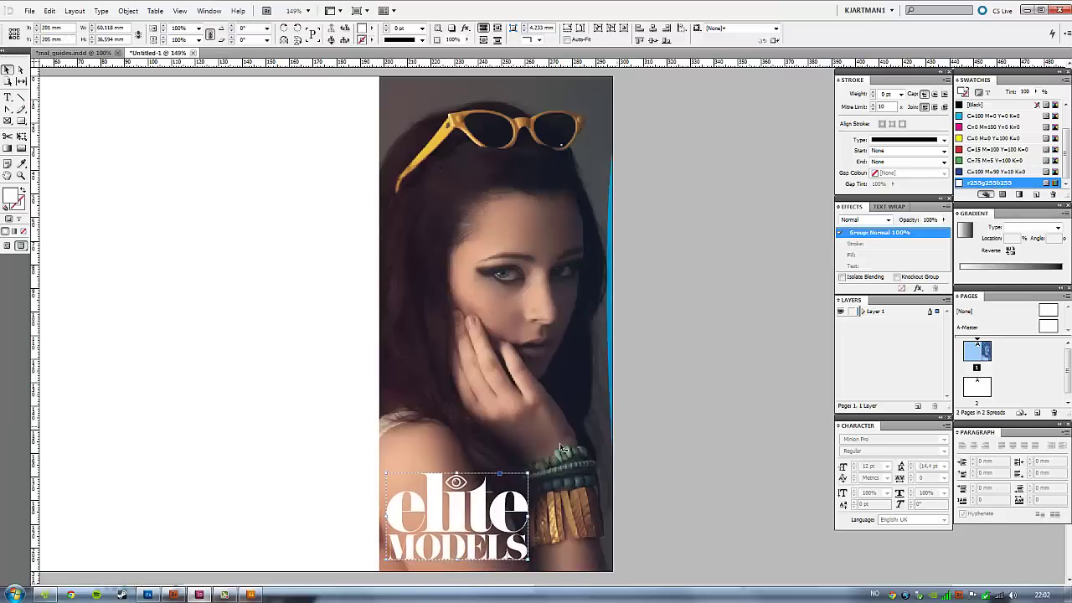
pyautogui.scroll(-4, 494, 326)
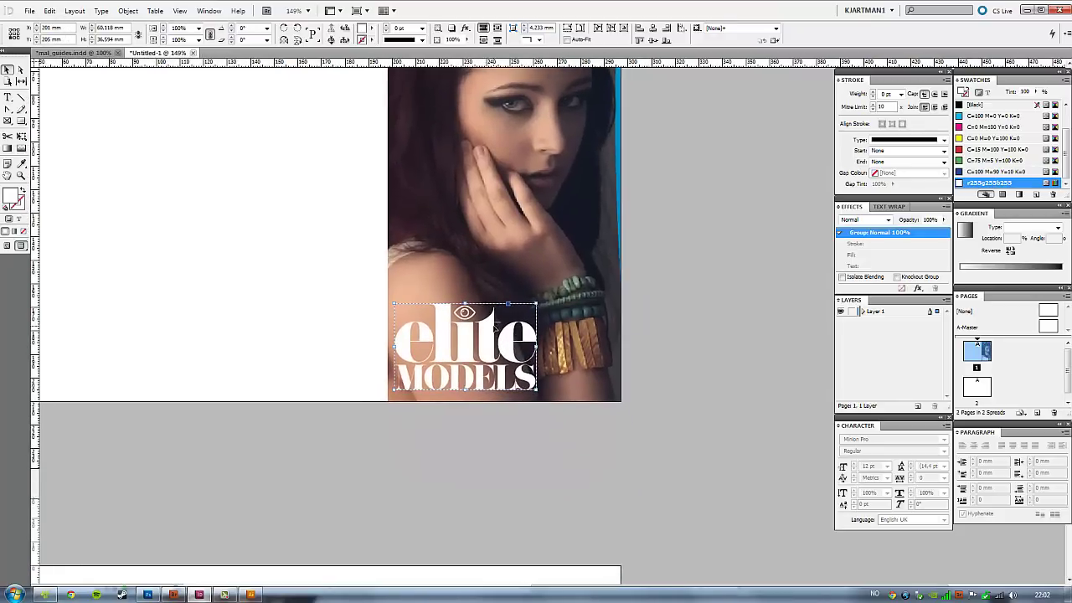
pyautogui.scroll(1, 494, 329)
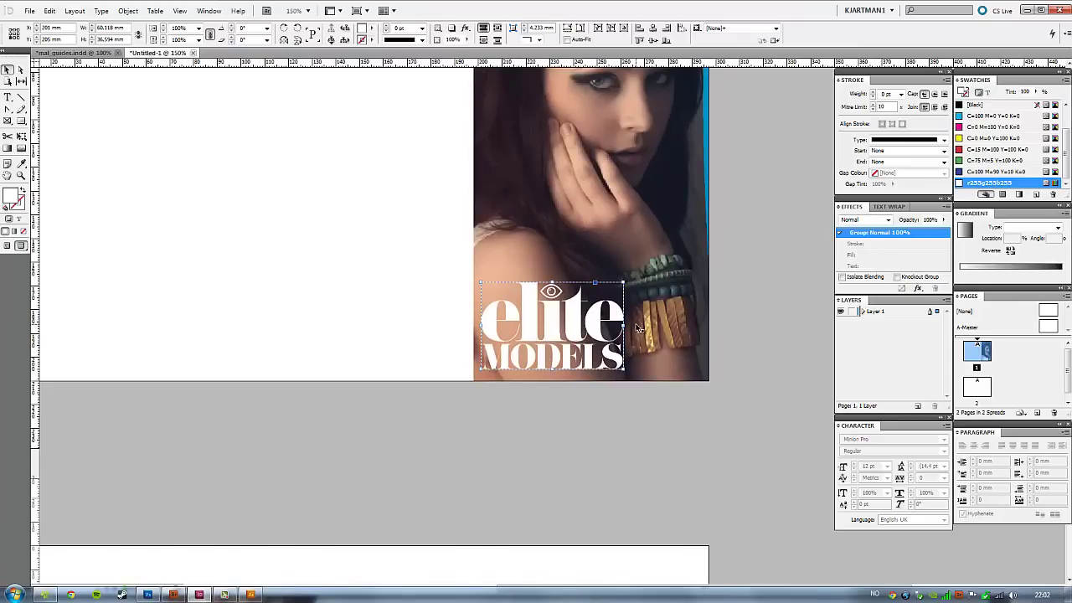
# Add a drop shadow to the logo and set its colour to the cyan swatch.
pyautogui.rightClick(573, 318)
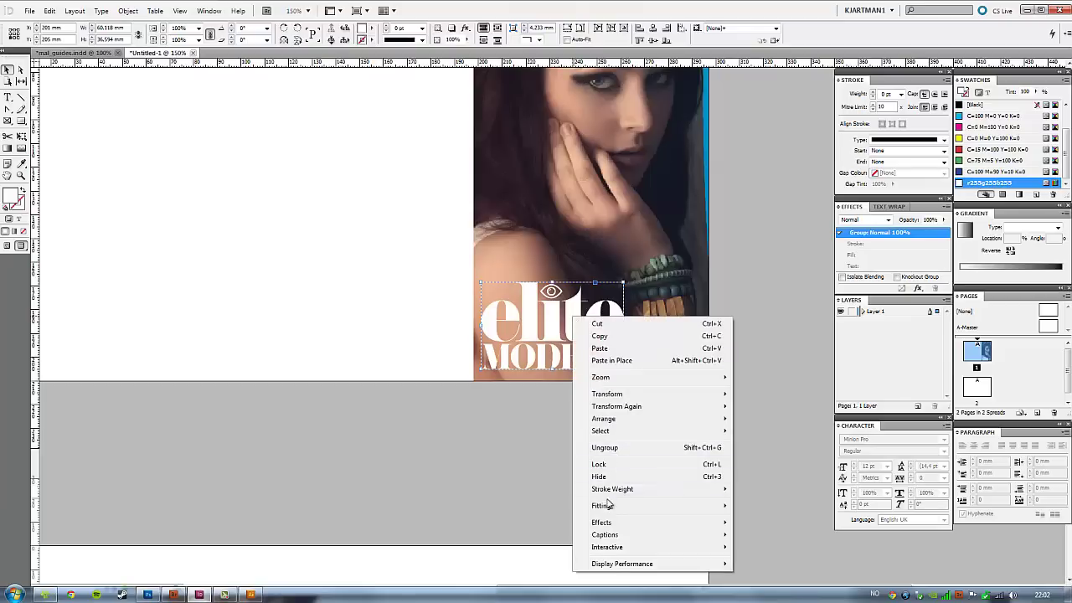
pyautogui.moveTo(601, 522)
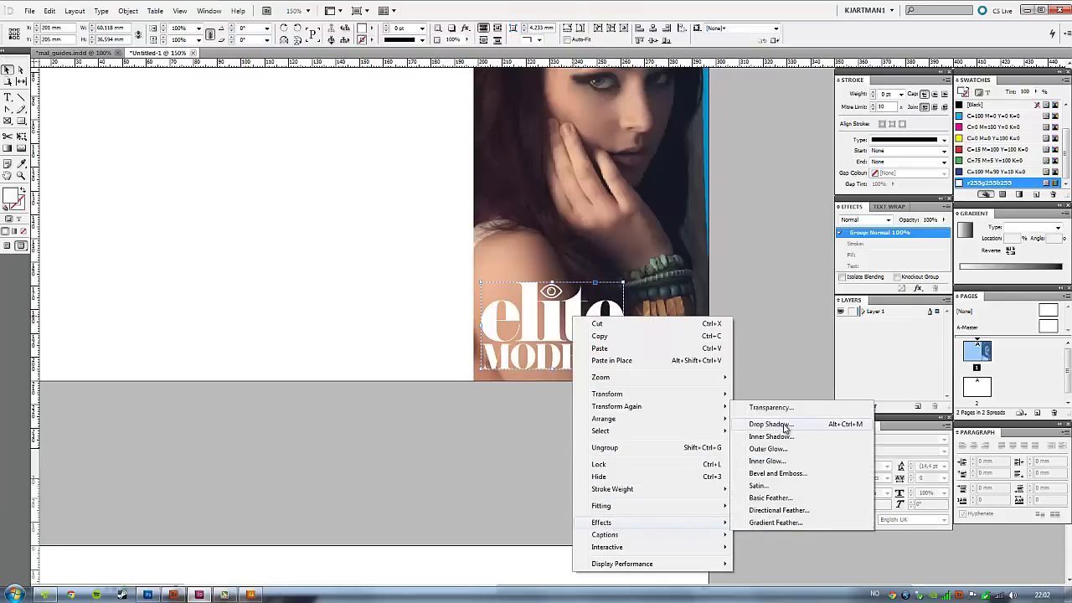
pyautogui.click(784, 426)
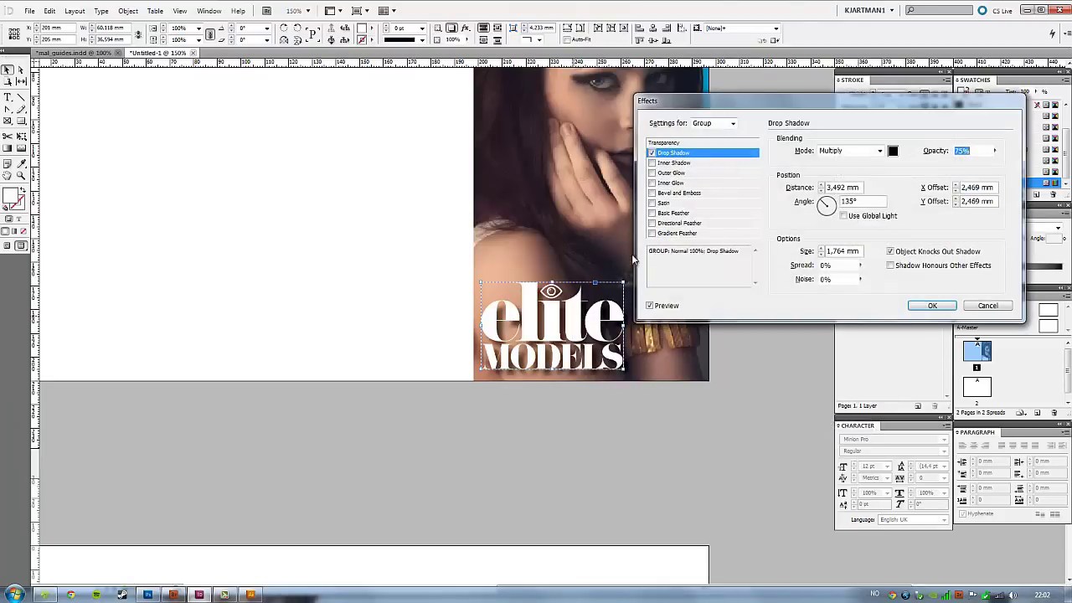
pyautogui.moveTo(853, 103); pyautogui.dragTo(877, 99)
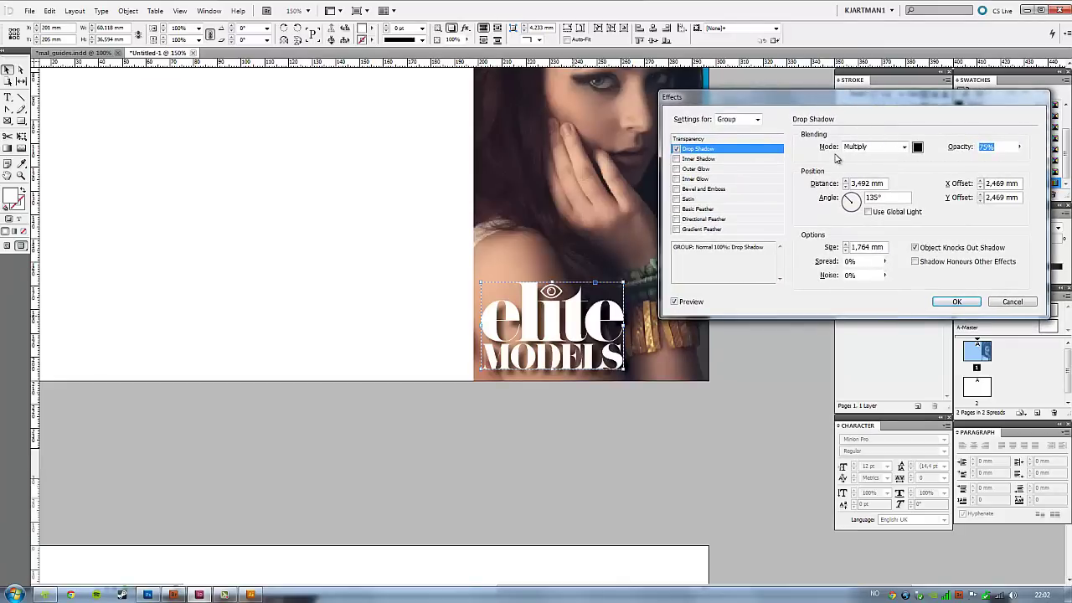
pyautogui.click(917, 148)
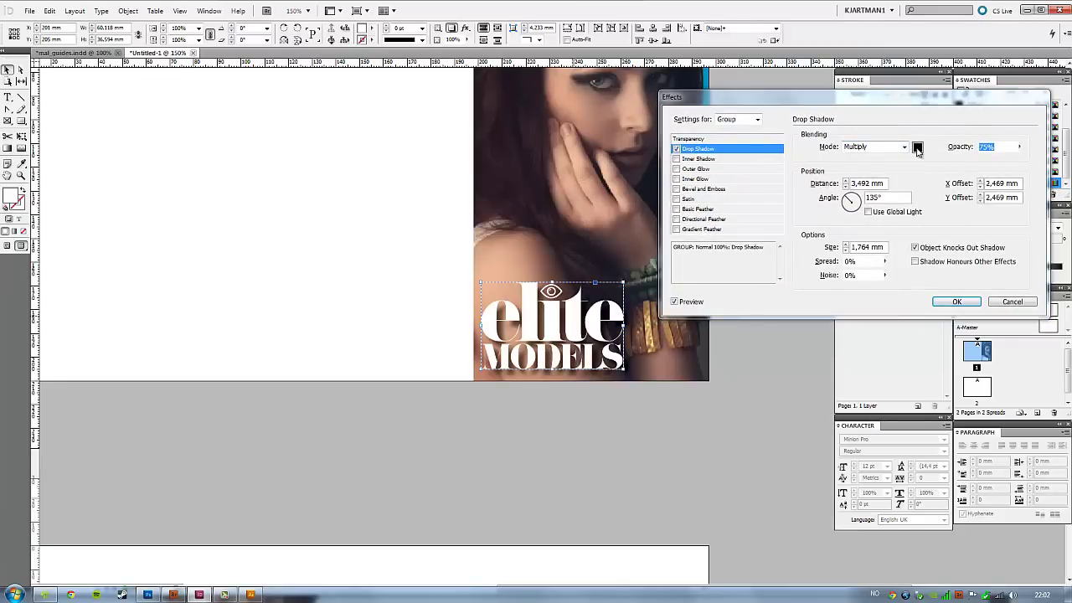
pyautogui.click(500, 303)
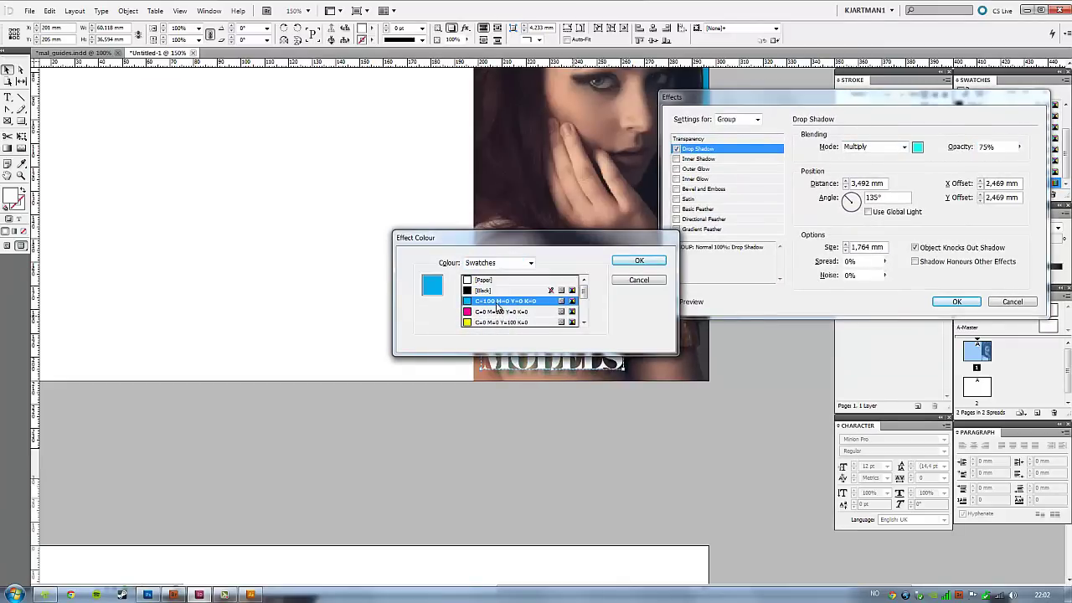
pyautogui.click(639, 263)
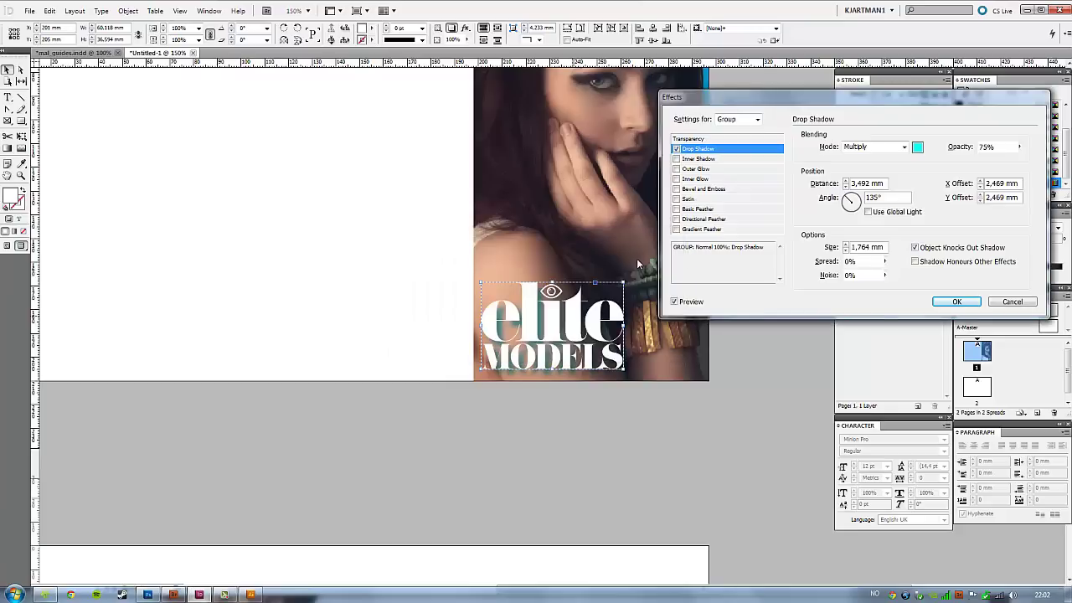
# Set the shadow opacity to 100% with 0,5 mm distance and 0,5 mm size, and apply it.
pyautogui.click(1019, 146)
pyautogui.moveTo(1025, 156); pyautogui.dragTo(1037, 161)
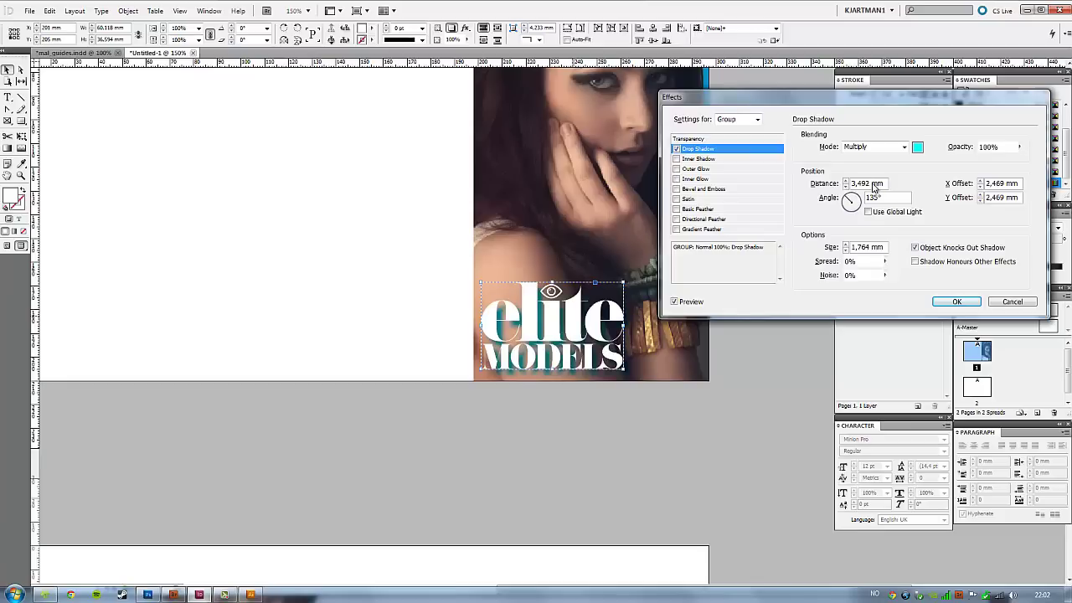
pyautogui.write('0')
pyautogui.press('Tab')
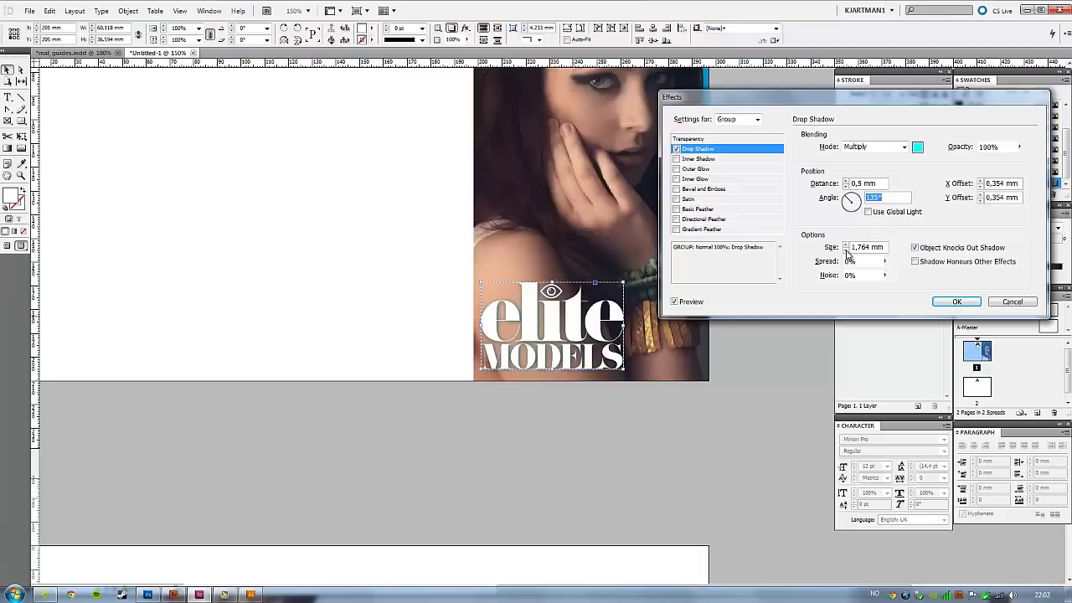
pyautogui.moveTo(885, 251); pyautogui.dragTo(836, 254)
pyautogui.write('0')
pyautogui.press('Tab')
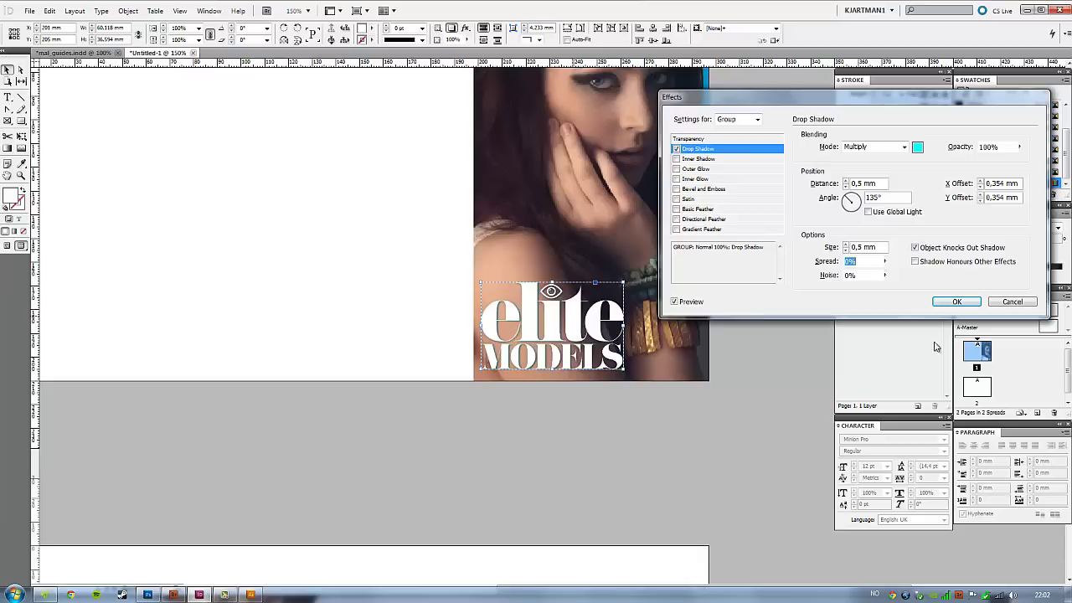
pyautogui.click(953, 303)
pyautogui.click(750, 247)
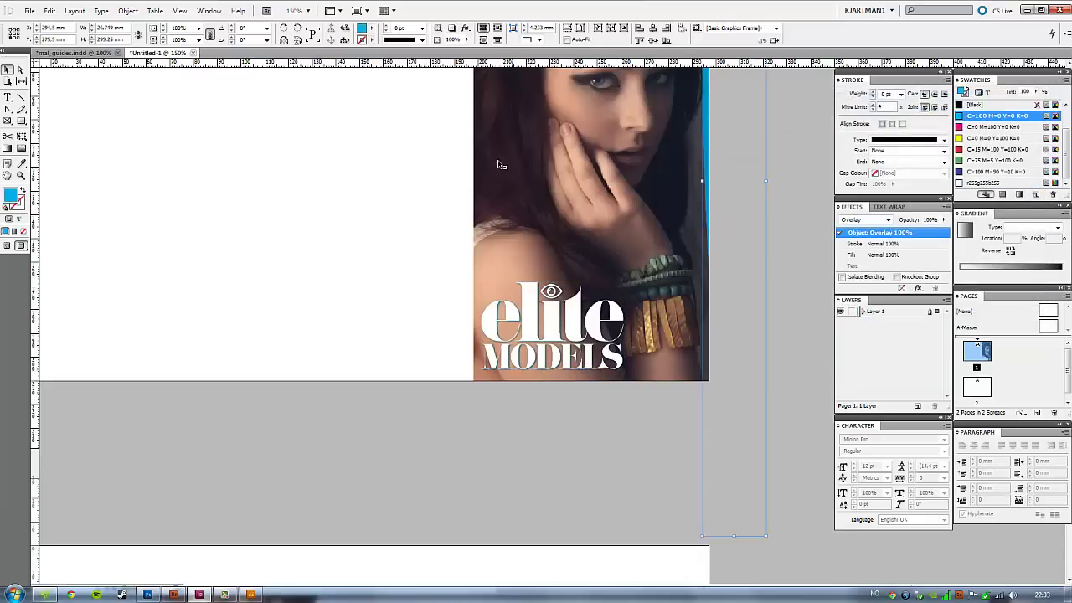
# Check the Photoshop mockup, then return to Normal screen mode with the blank left panel in view.
pyautogui.hotkey('alt', 'Tab')
pyautogui.hotkey('alt', 'Tab')
pyautogui.hotkey('alt', 'Tab')
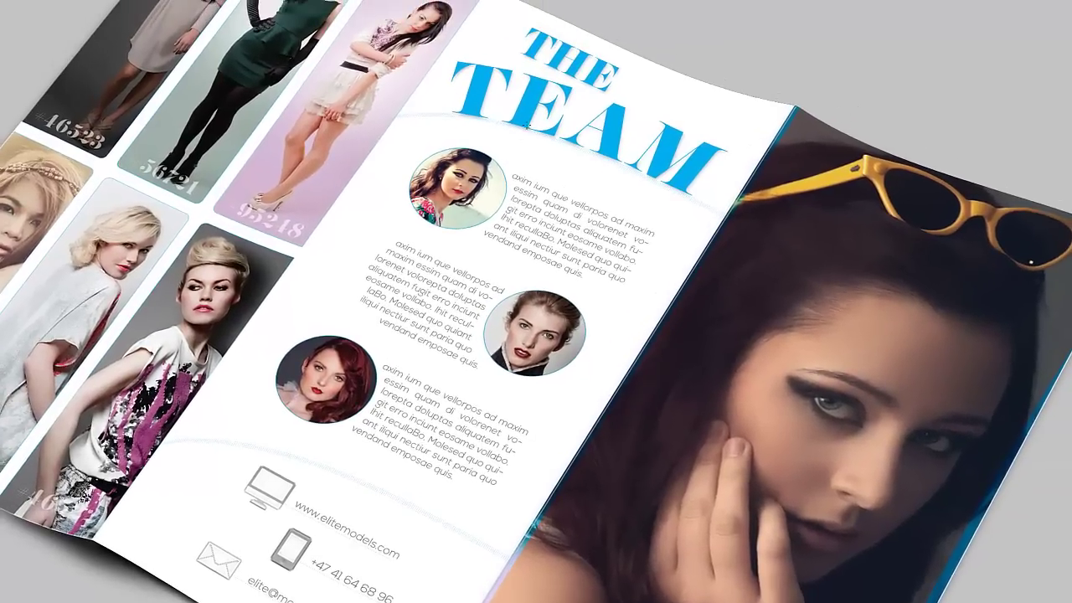
pyautogui.hotkey('alt', 'Tab')
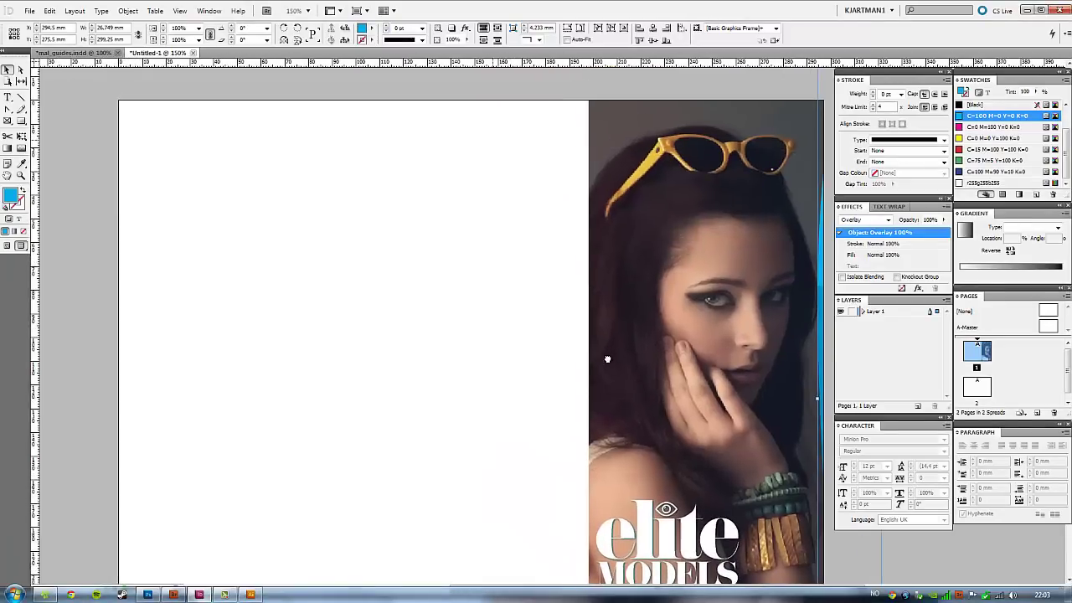
pyautogui.moveTo(607, 358); pyautogui.dragTo(566, 334)
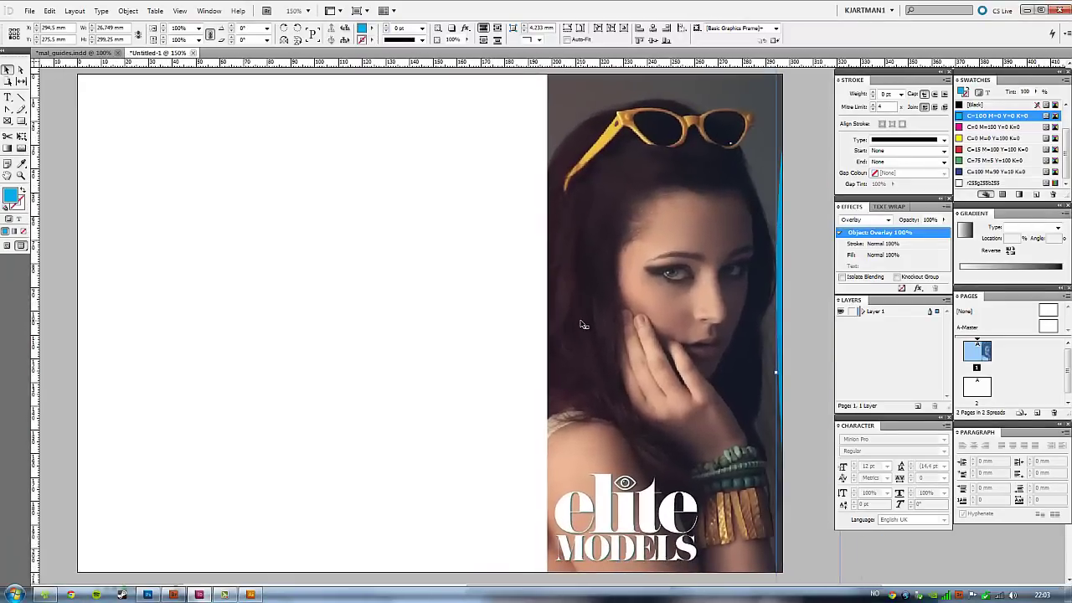
pyautogui.press('w')
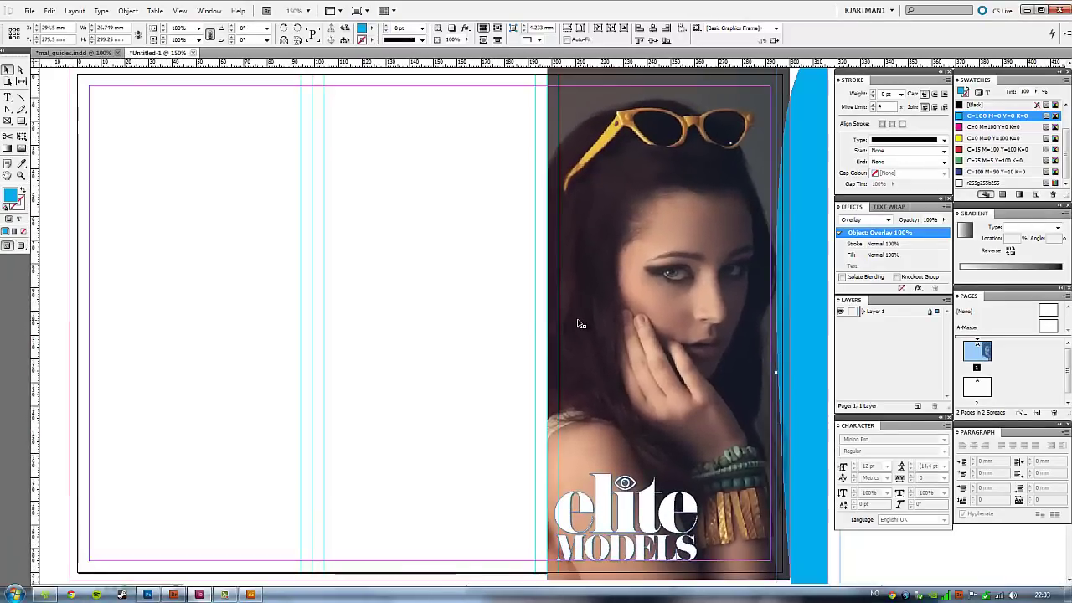
pyautogui.moveTo(579, 318); pyautogui.dragTo(417, 293)
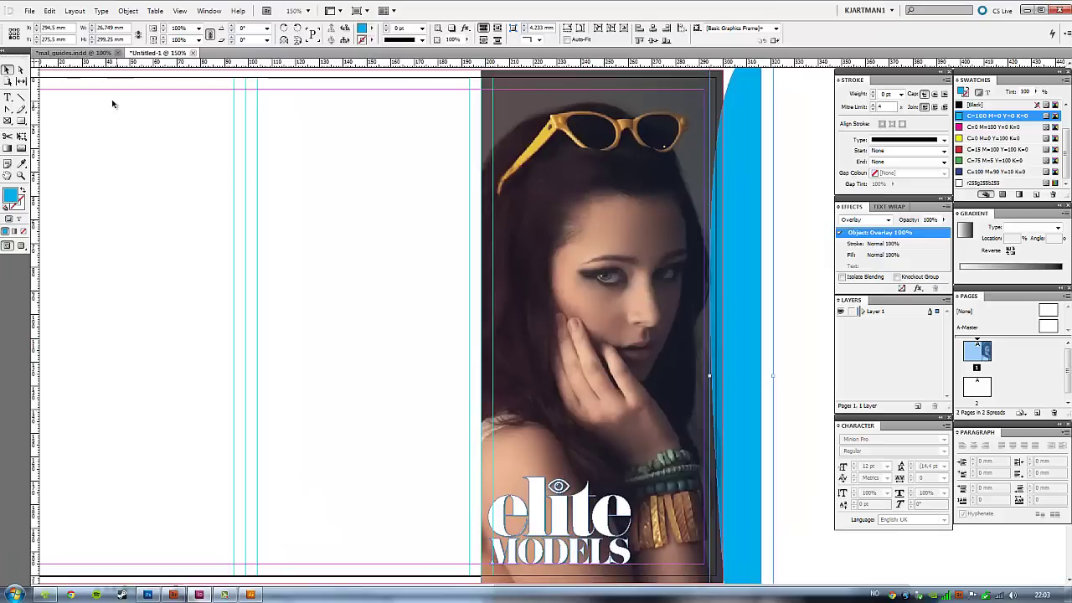
pyautogui.click(9, 97)
# Create a text frame in the blank panel with THE set in the Pacifico font.
pyautogui.moveTo(296, 113); pyautogui.dragTo(417, 158)
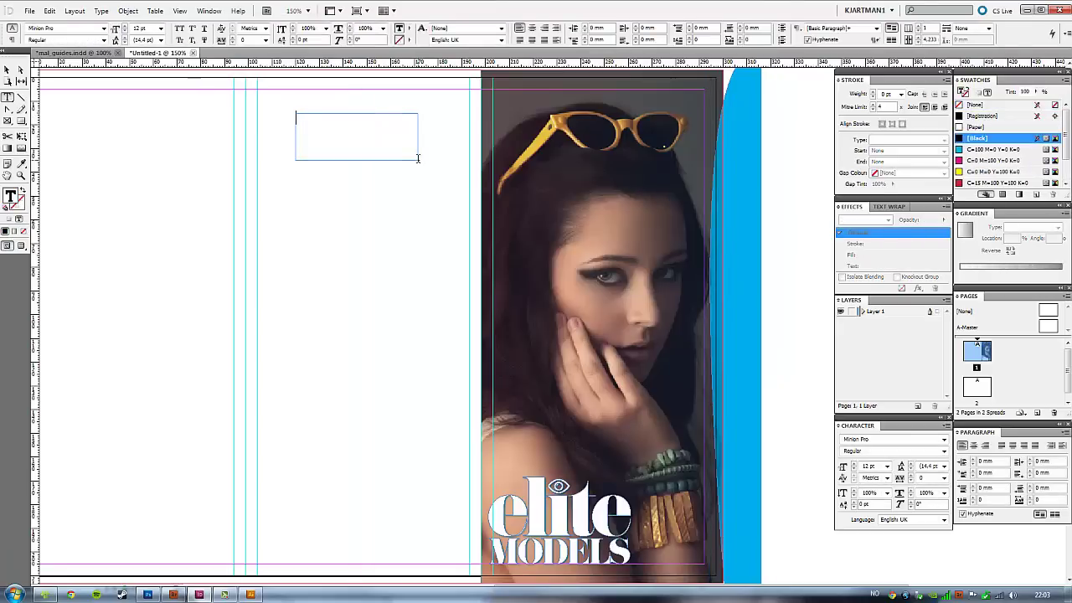
pyautogui.write('THE')
pyautogui.hotkey('ctrl', 'a')
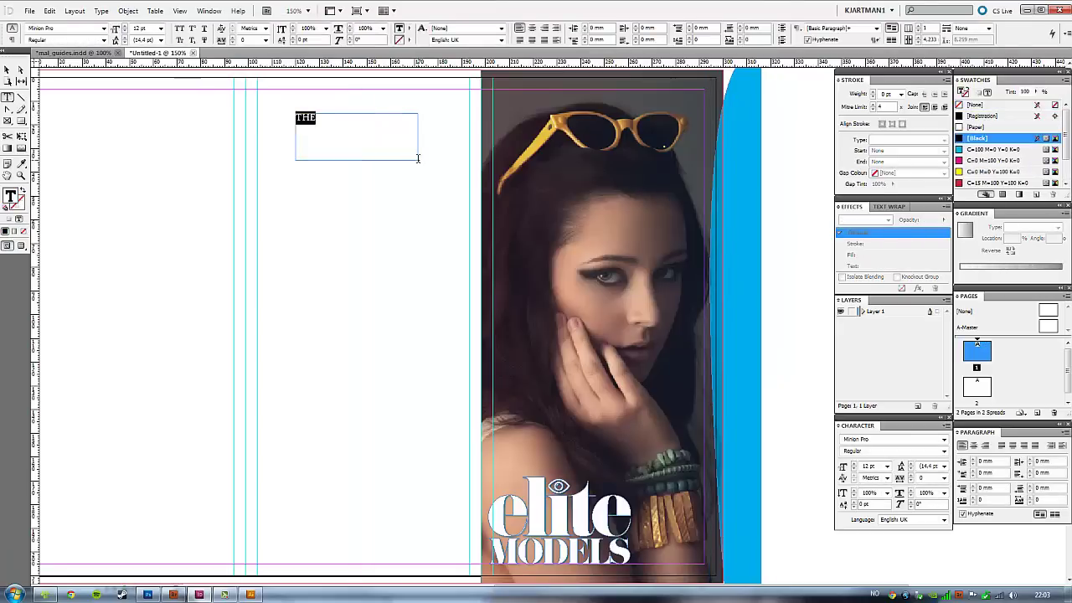
pyautogui.tripleClick(48, 29)
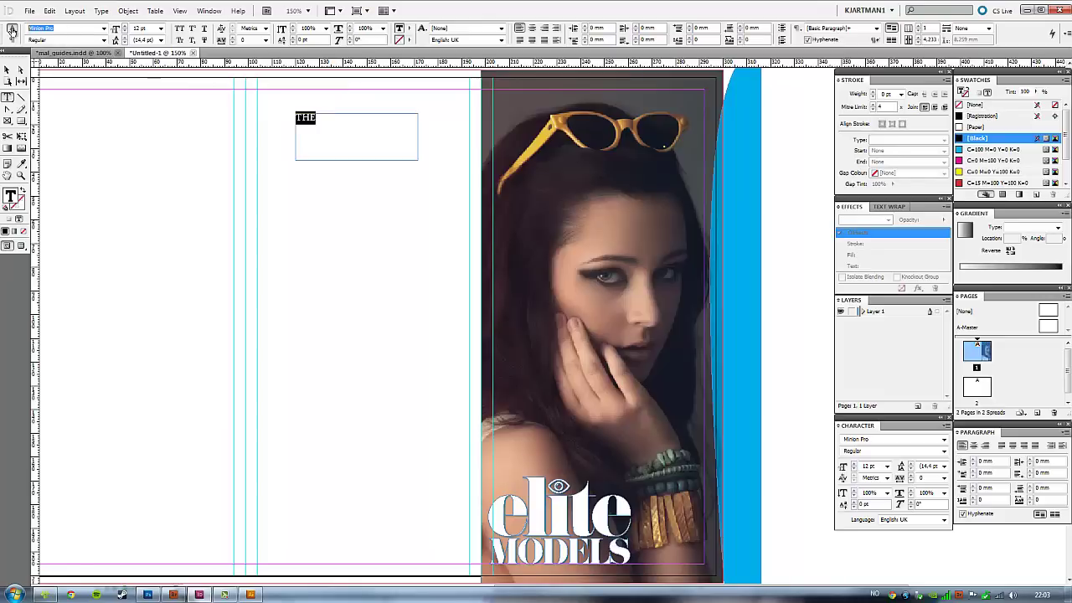
pyautogui.write('Pacifico')
pyautogui.press('Return')
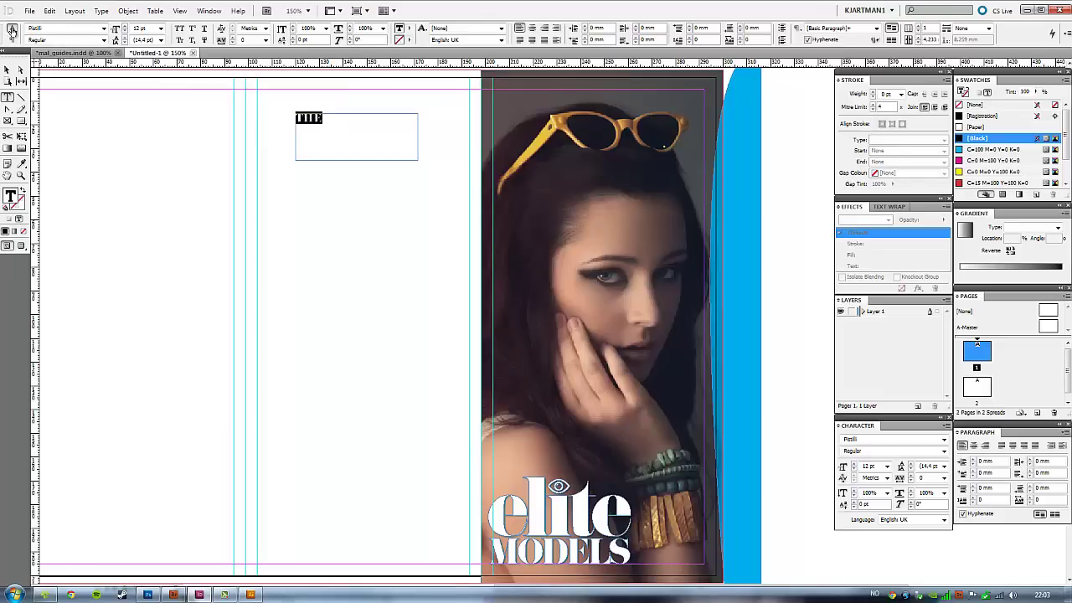
# Fit the THE frame to its content and scale it up much larger with Free Transform.
pyautogui.click(8, 69)
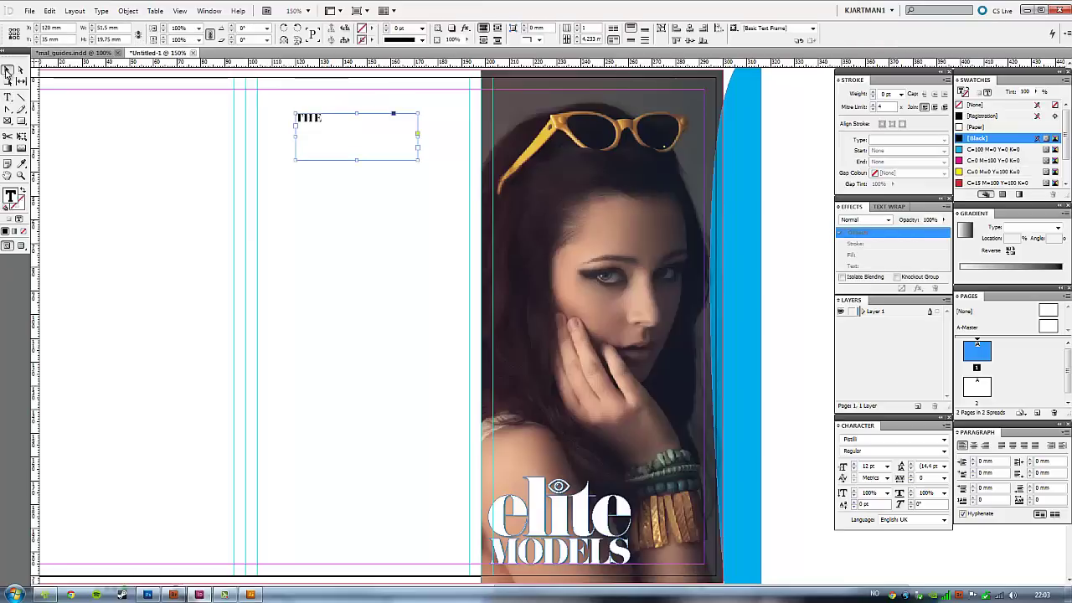
pyautogui.rightClick(329, 128)
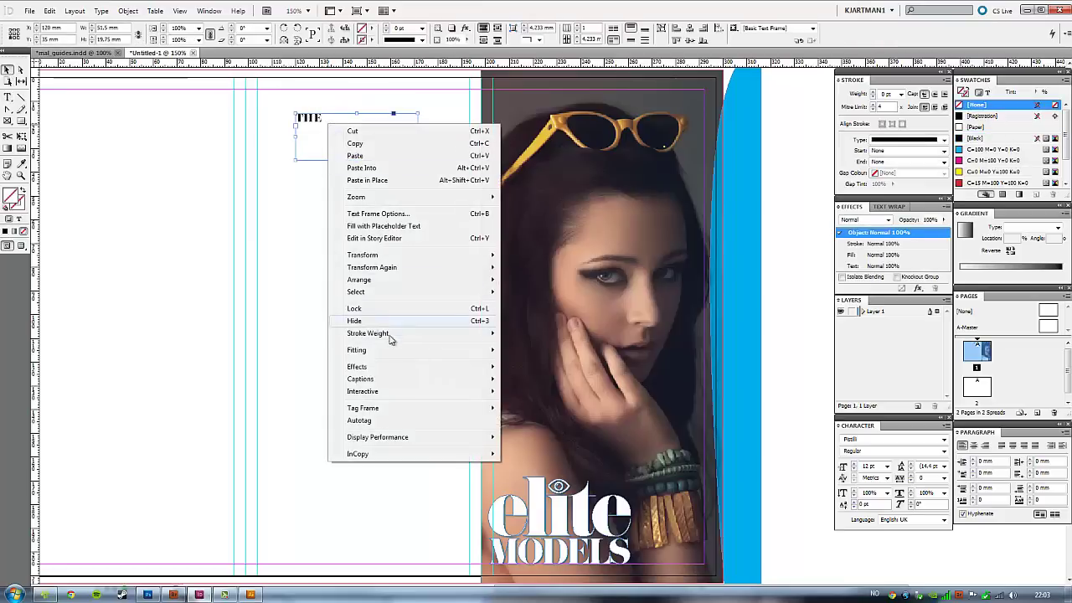
pyautogui.moveTo(414, 351)
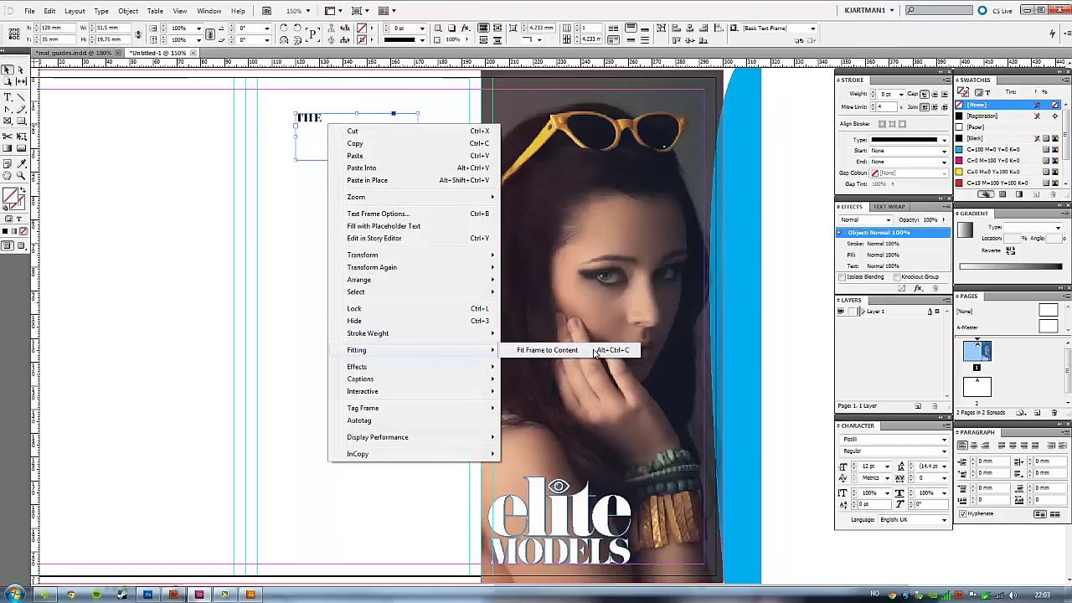
pyautogui.click(586, 350)
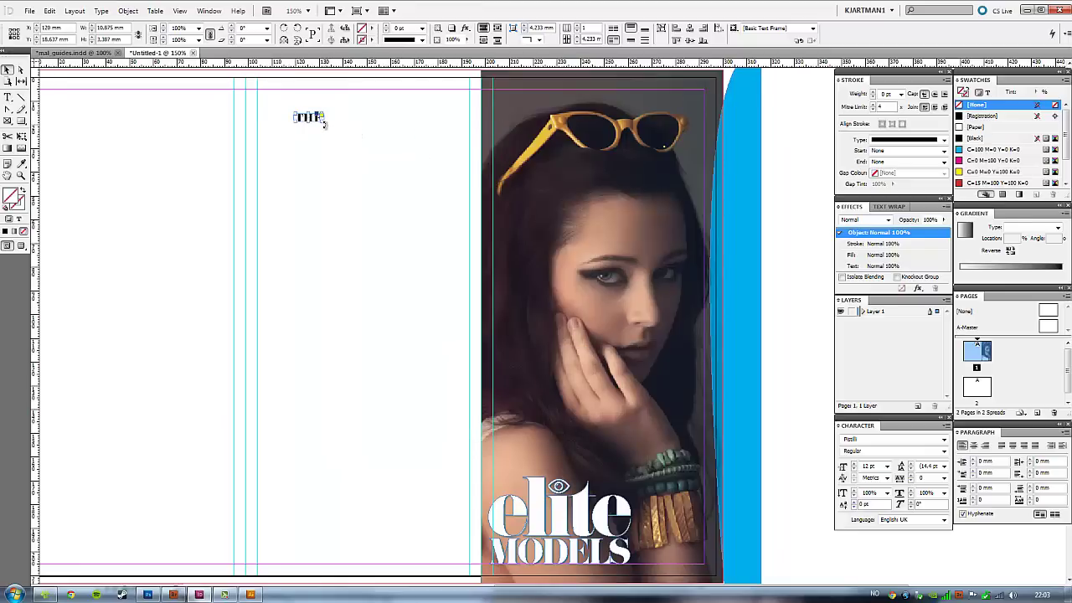
pyautogui.press('e')
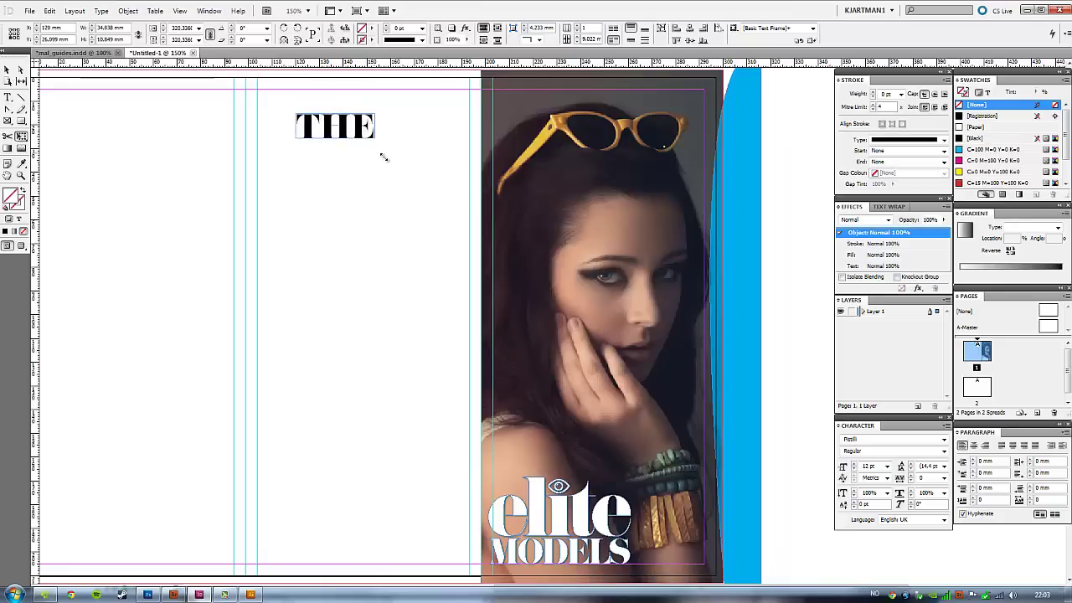
pyautogui.moveTo(328, 123)
pyautogui.mouseDown()
pyautogui.moveTo(391, 161)
pyautogui.moveTo(383, 125)
pyautogui.moveTo(454, 136)
pyautogui.mouseUp()
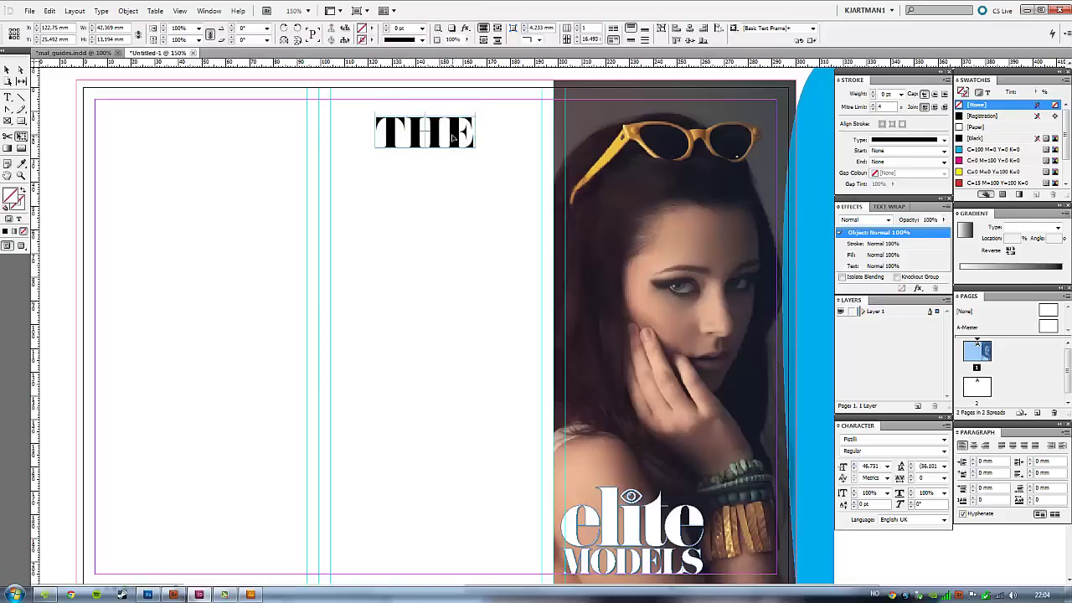
pyautogui.moveTo(455, 134); pyautogui.dragTo(451, 134)
# Alt-drag a copy of THE just below it and change its word to TEAM.
pyautogui.click(8, 70)
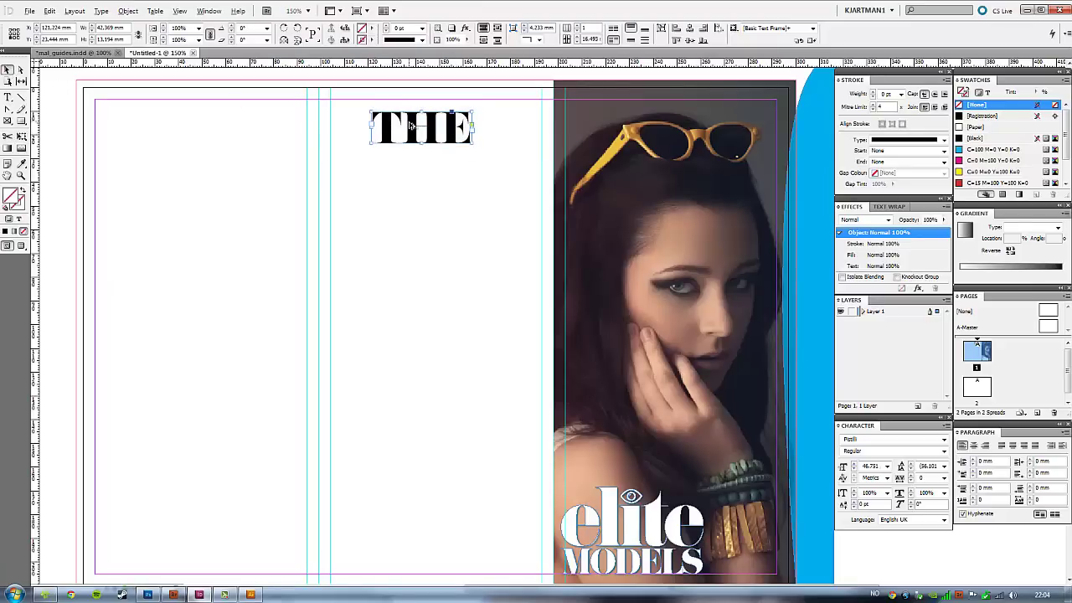
pyautogui.moveTo(411, 127); pyautogui.dragTo(403, 178)
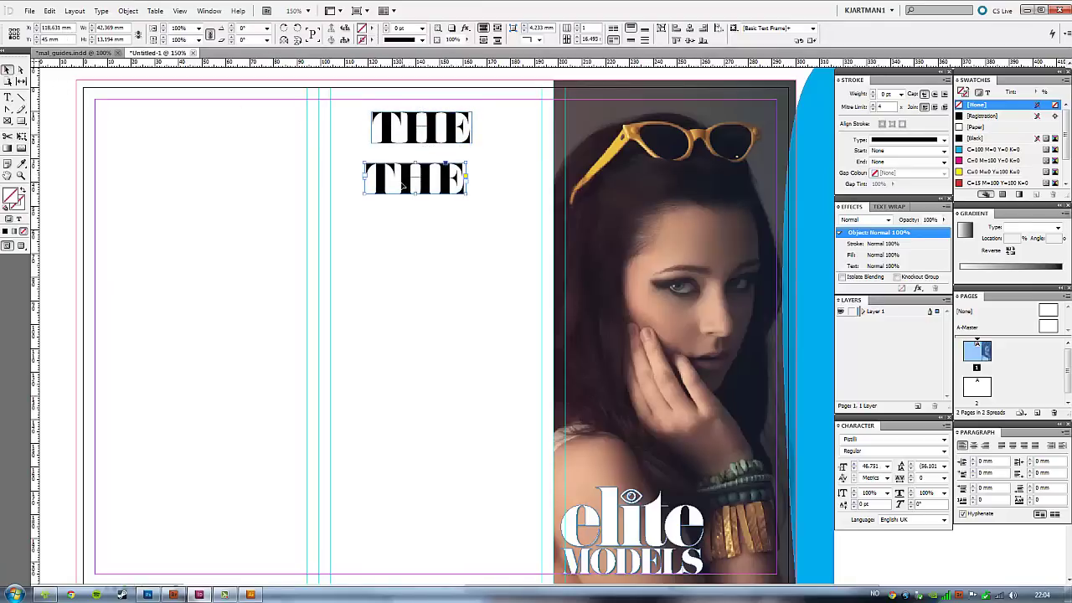
pyautogui.doubleClick(421, 183)
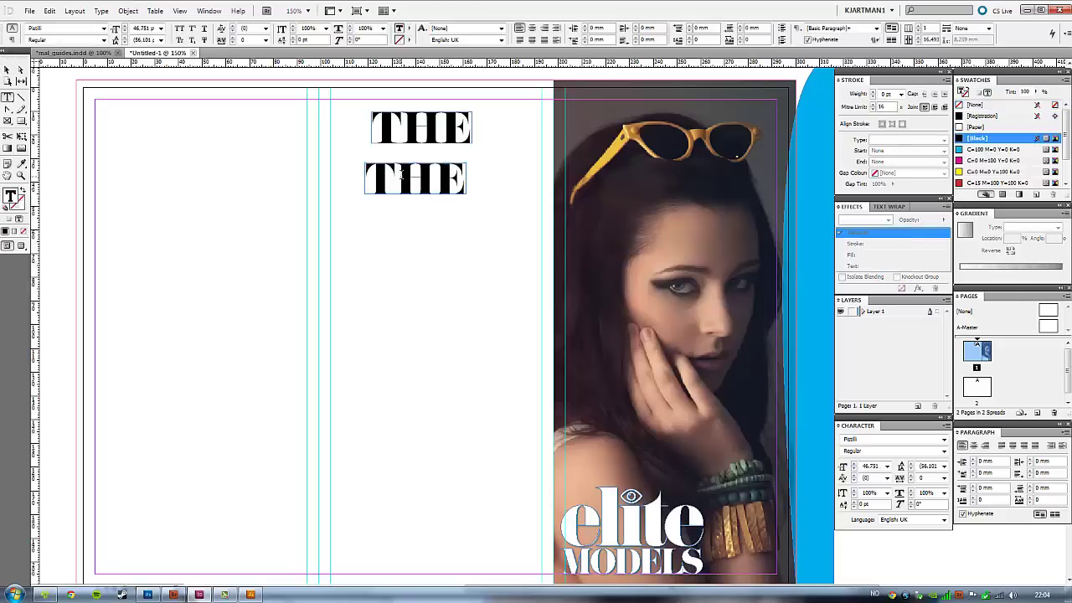
pyautogui.doubleClick(402, 178)
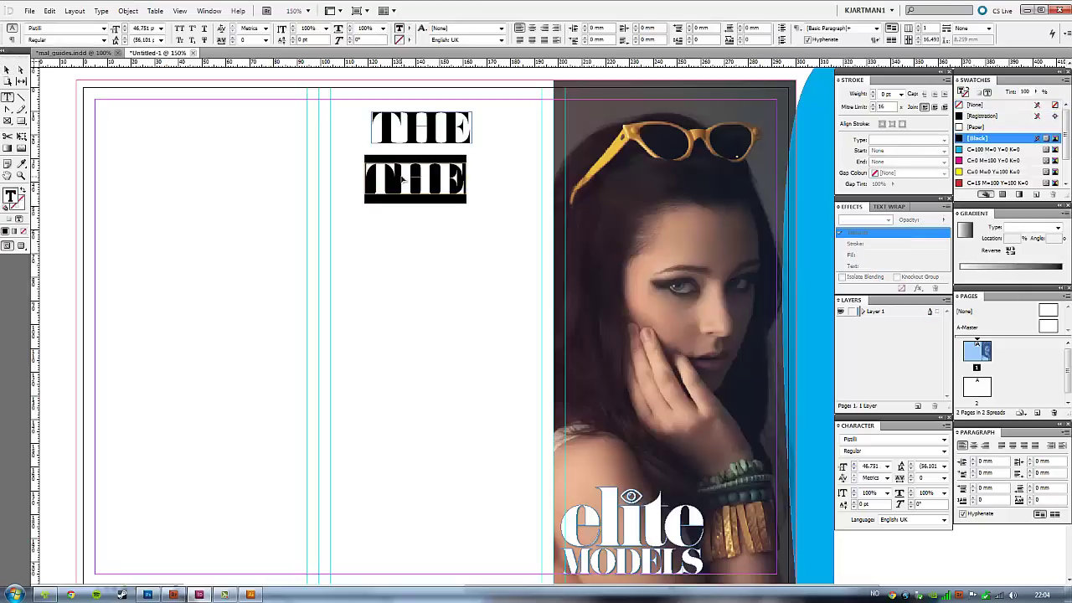
pyautogui.write('TEA')
pyautogui.press('BackSpace')
pyautogui.press('BackSpace')
pyautogui.press('BackSpace')
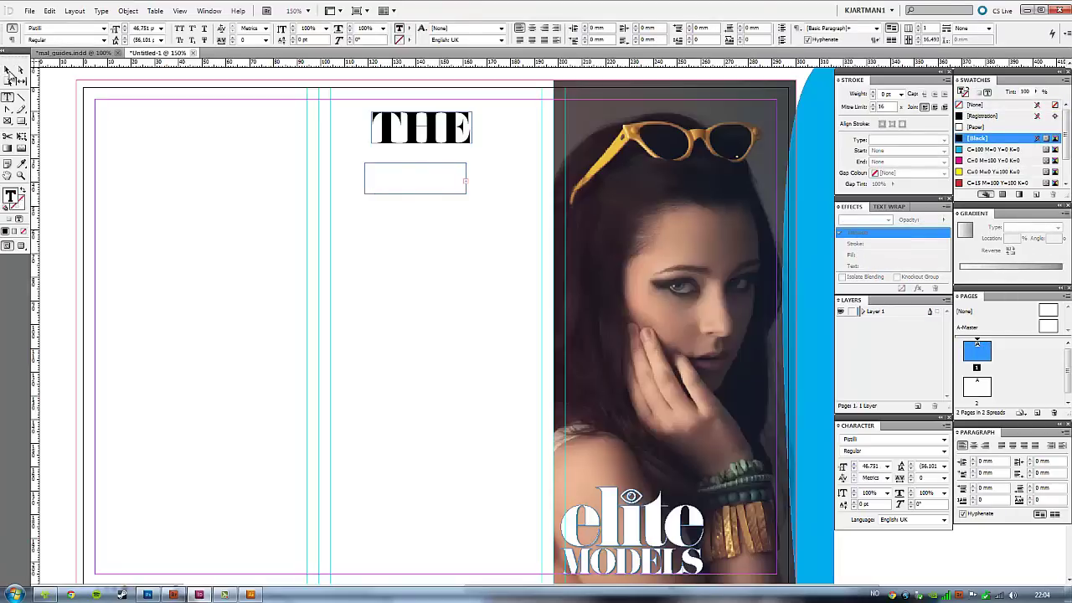
# Fit the TEAM frame to its text, scale it larger and wider, and place it under THE.
pyautogui.click(7, 71)
pyautogui.moveTo(467, 194); pyautogui.dragTo(526, 227)
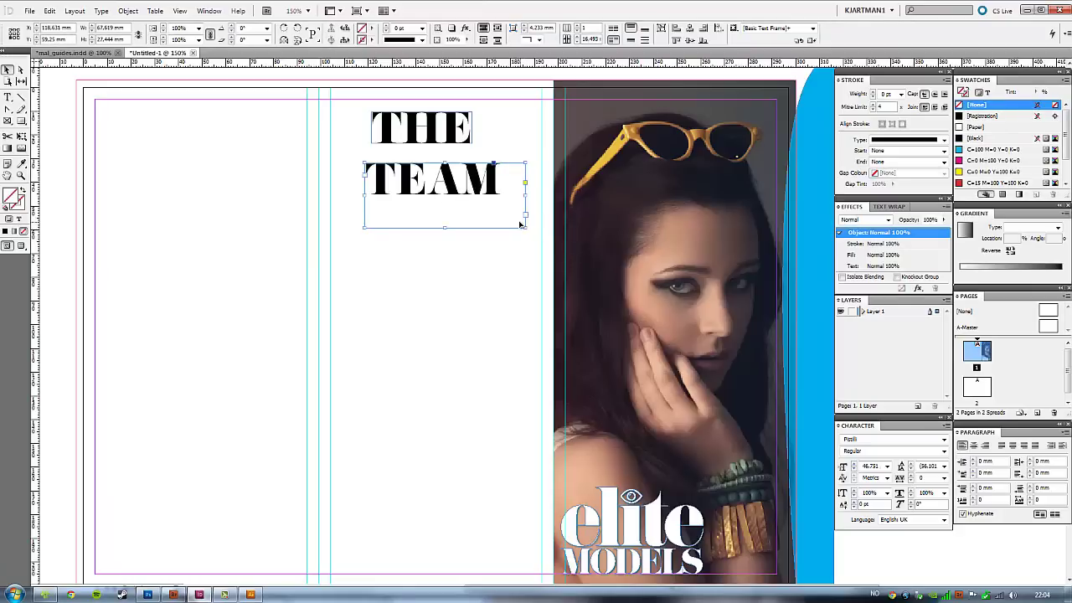
pyautogui.doubleClick(524, 226)
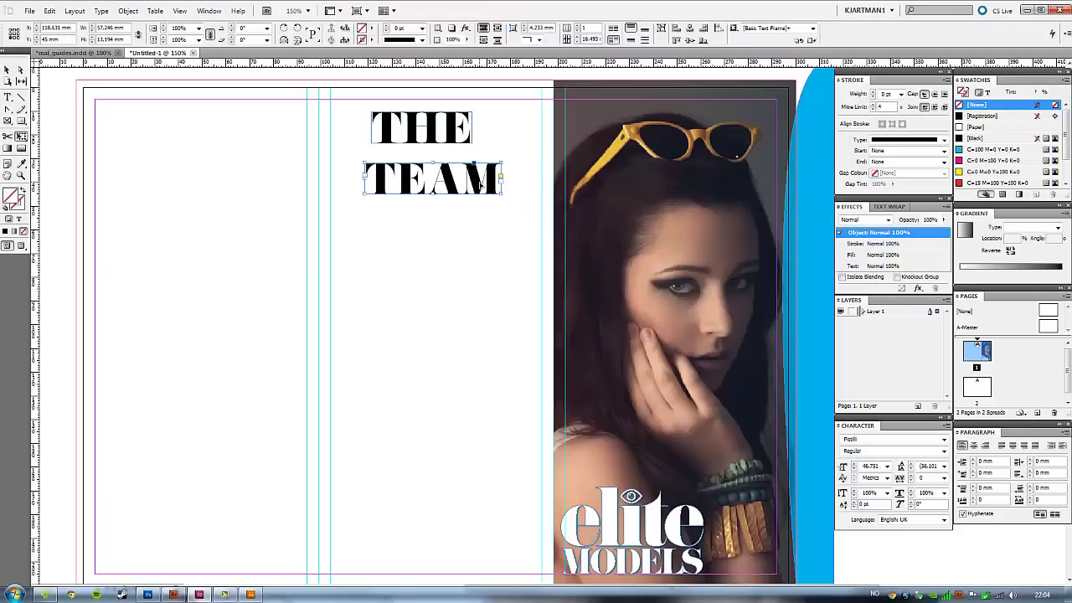
pyautogui.moveTo(501, 193); pyautogui.dragTo(545, 219)
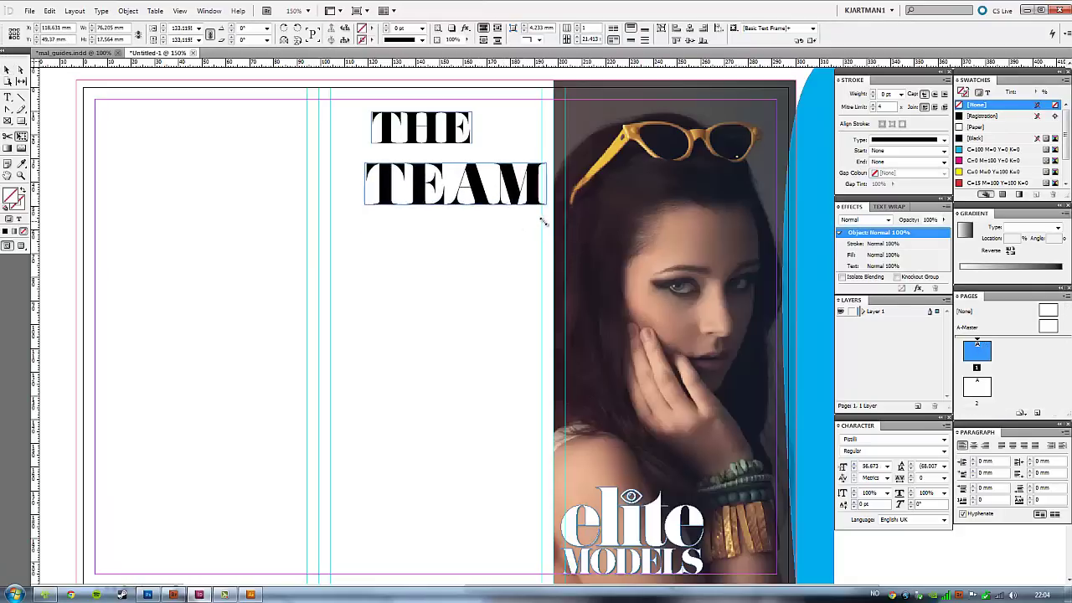
pyautogui.moveTo(465, 190); pyautogui.dragTo(457, 178)
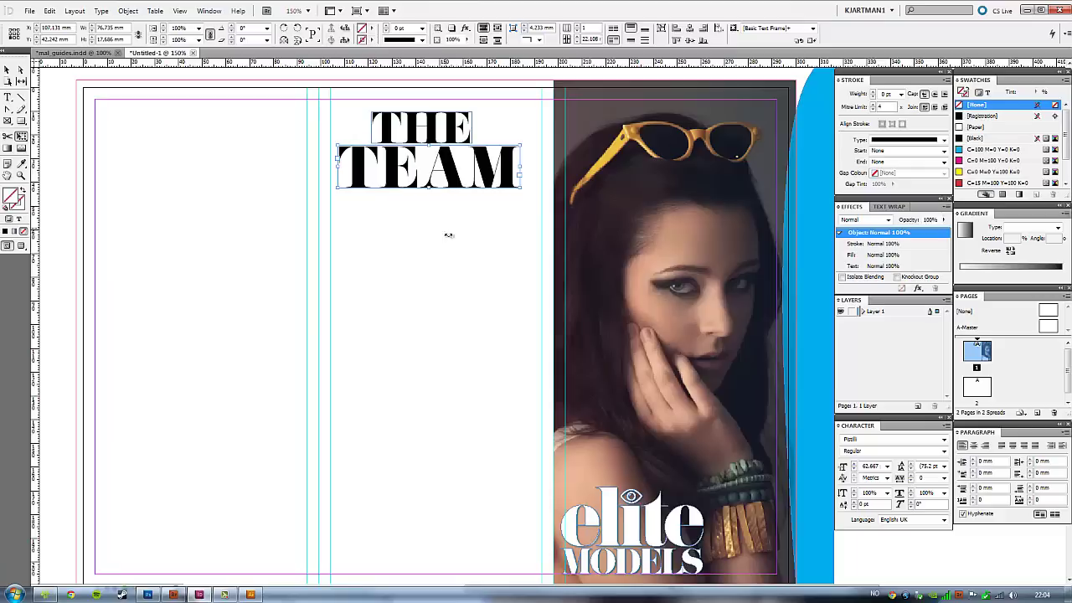
# Compare with the brochure mockup and nudge TEAM slightly down under THE.
pyautogui.click(6, 70)
pyautogui.hotkey('alt', 'Tab')
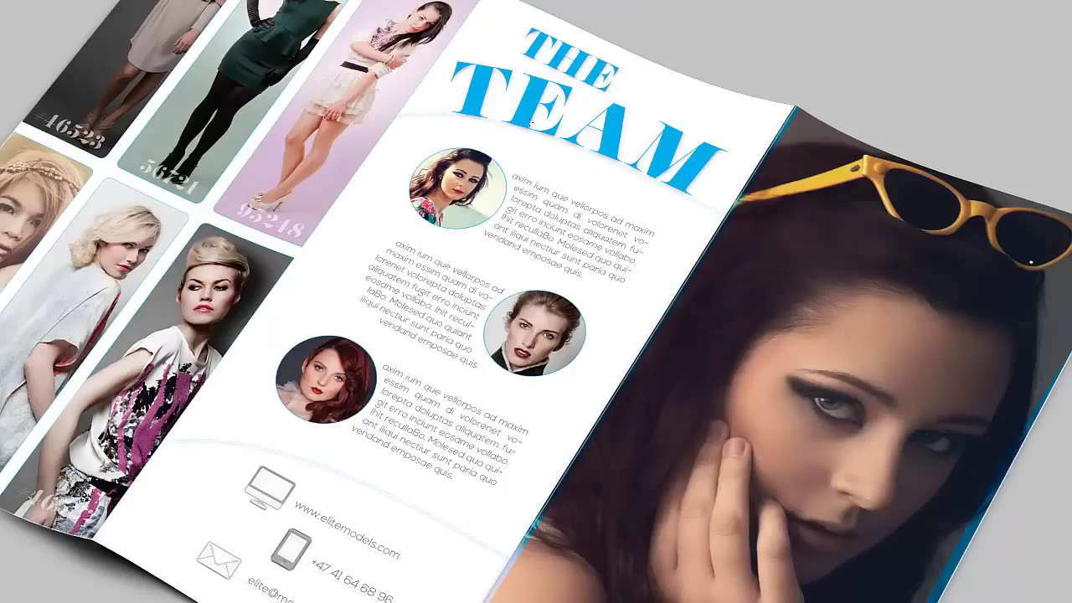
pyautogui.hotkey('alt', 'Tab')
pyautogui.moveTo(402, 170); pyautogui.dragTo(402, 176)
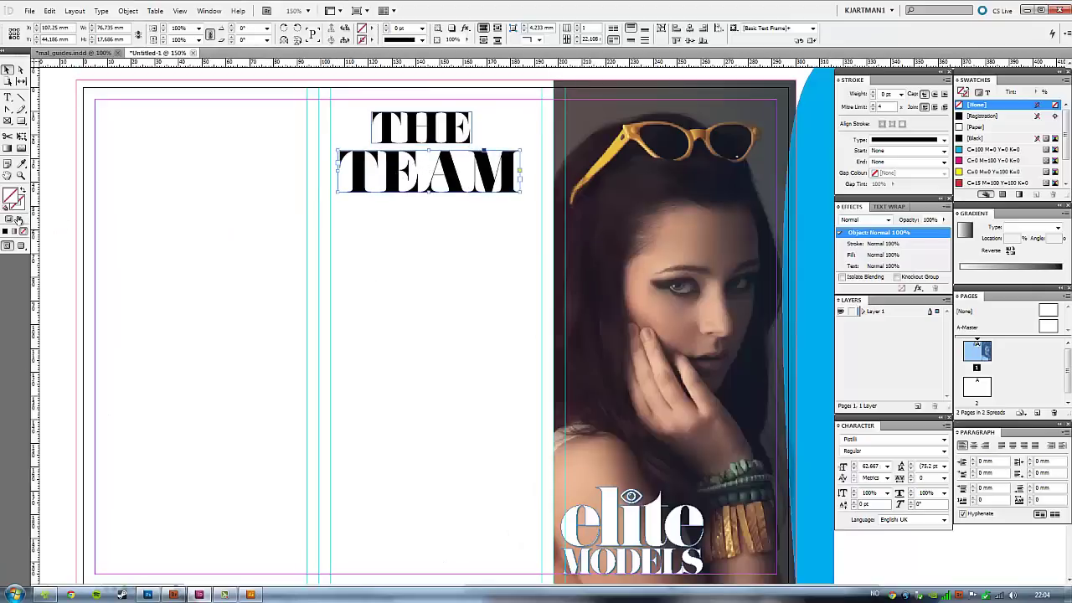
# Colour the THE and TEAM text cyan and select both heading frames.
pyautogui.click(18, 219)
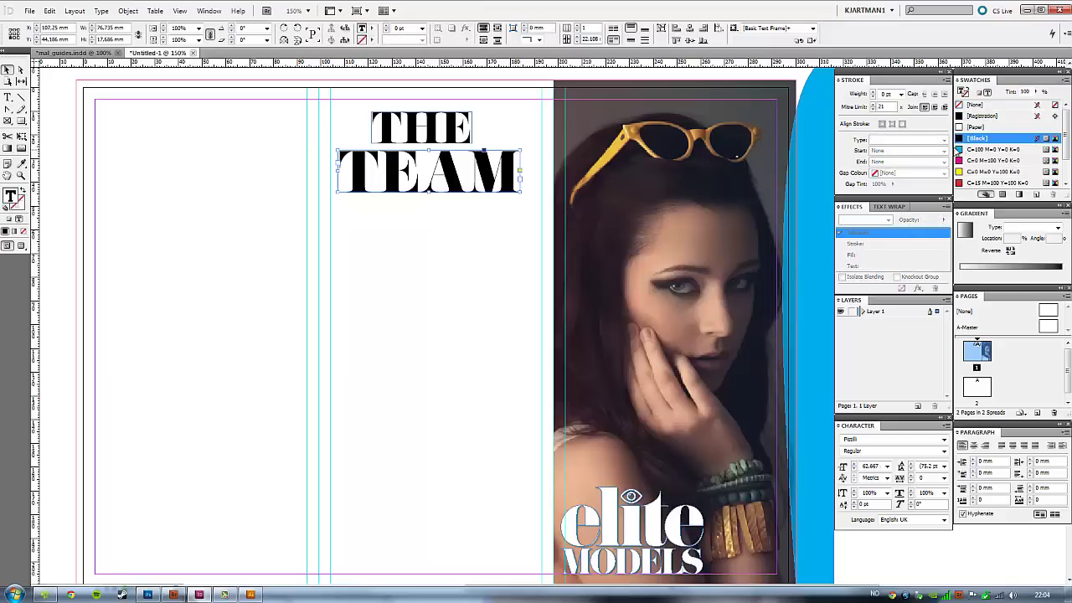
pyautogui.click(991, 151)
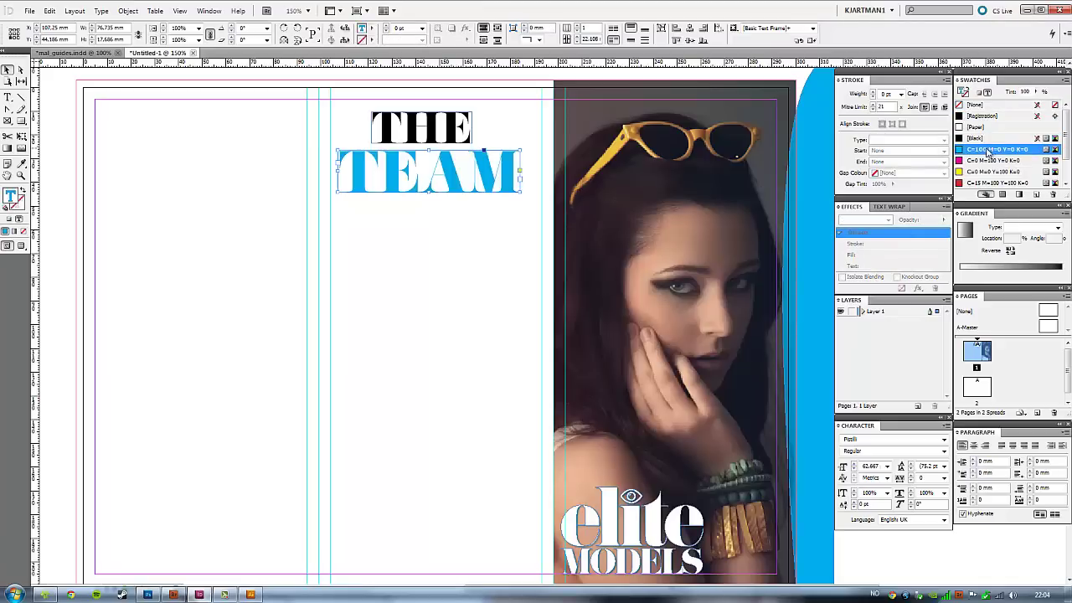
pyautogui.click(432, 136)
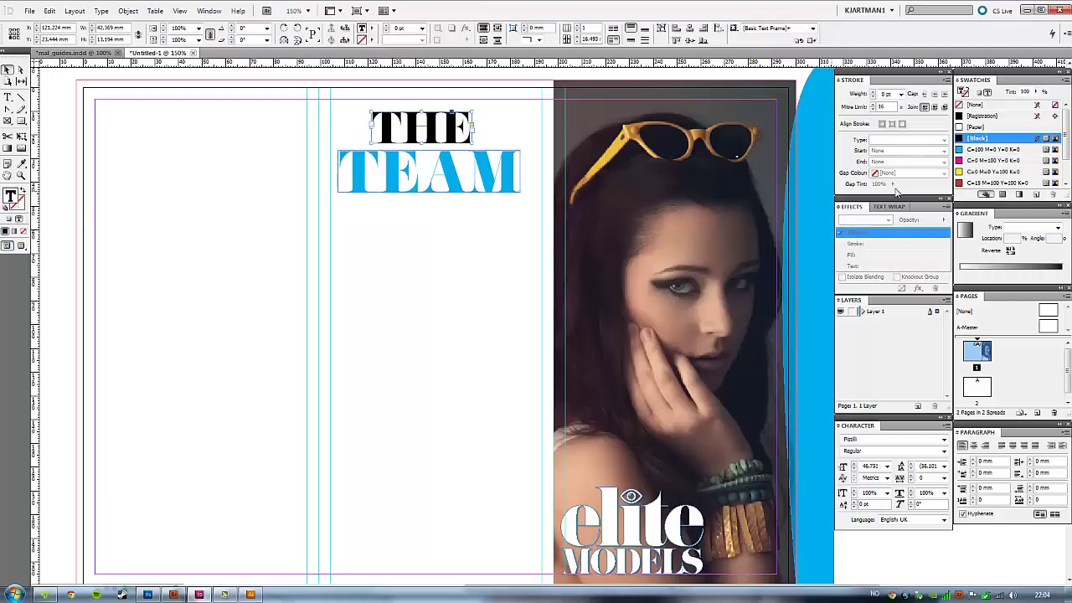
pyautogui.click(1001, 149)
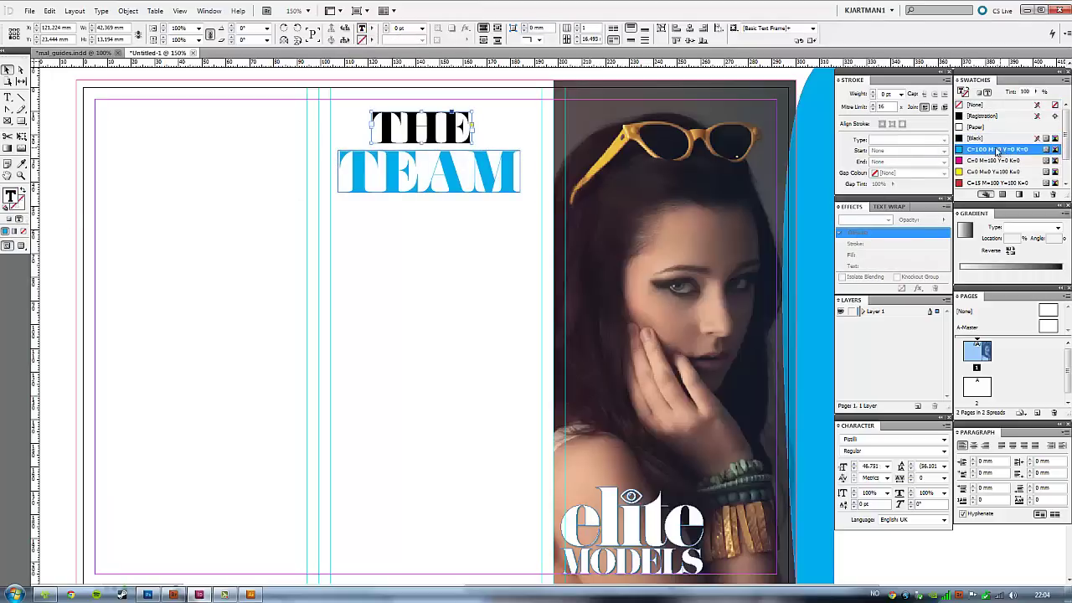
pyautogui.press('Escape')
pyautogui.click(458, 186)
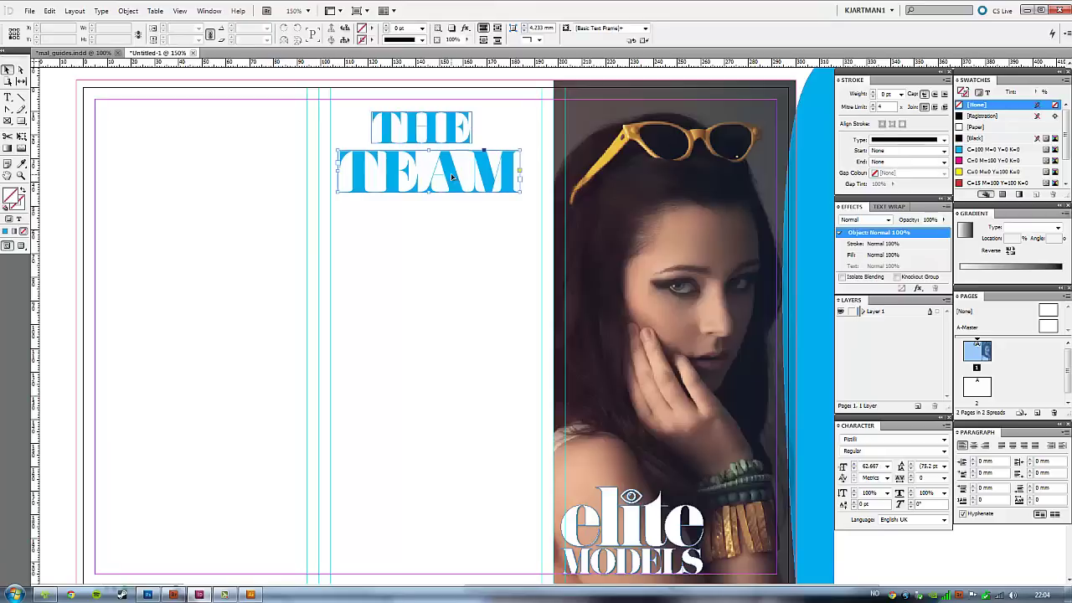
pyautogui.keyDown('shift'); pyautogui.click(432, 134); pyautogui.keyUp('shift')
# Add a drop shadow to the heading, keeping the shadow colour black.
pyautogui.rightClick(432, 131)
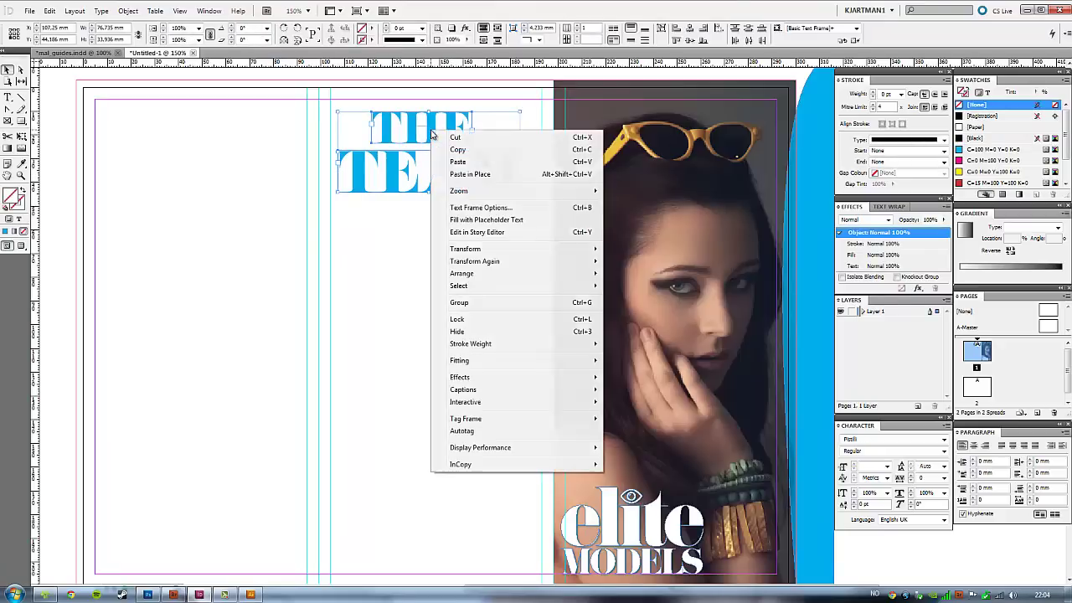
pyautogui.moveTo(460, 376)
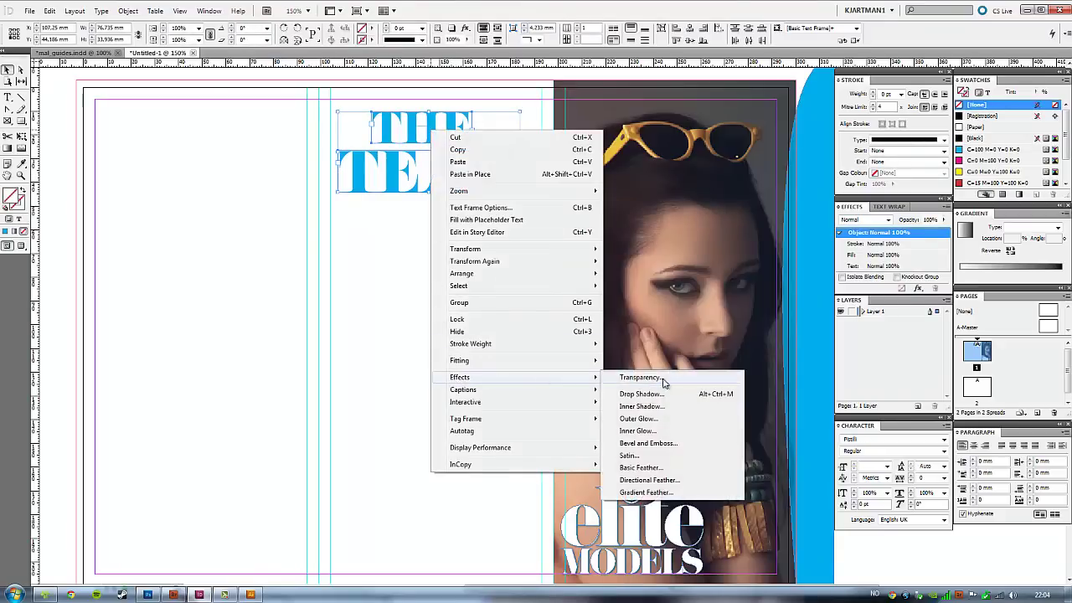
pyautogui.click(642, 393)
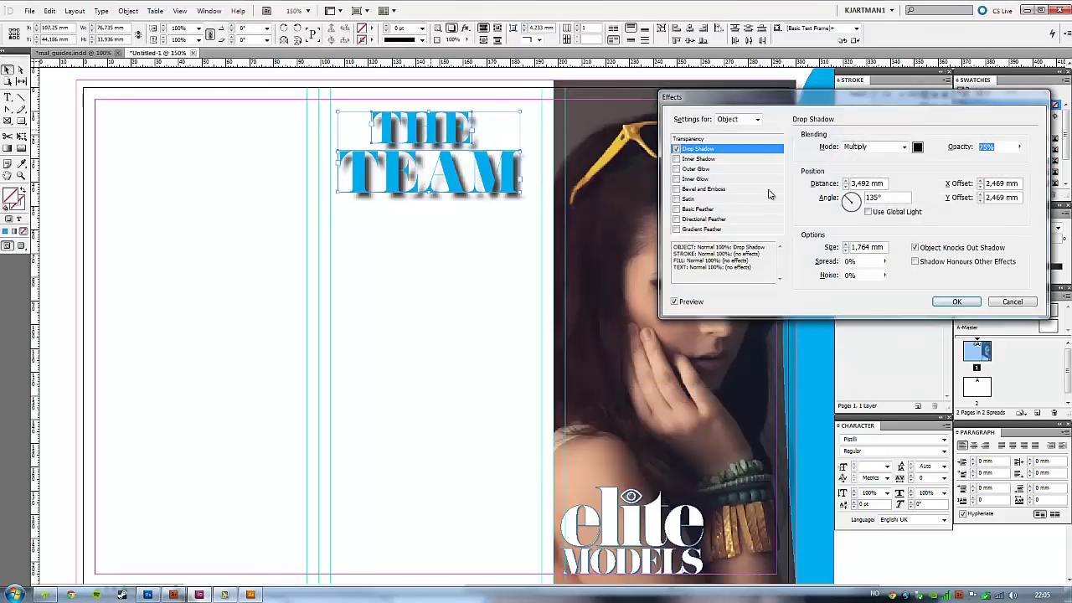
pyautogui.click(917, 148)
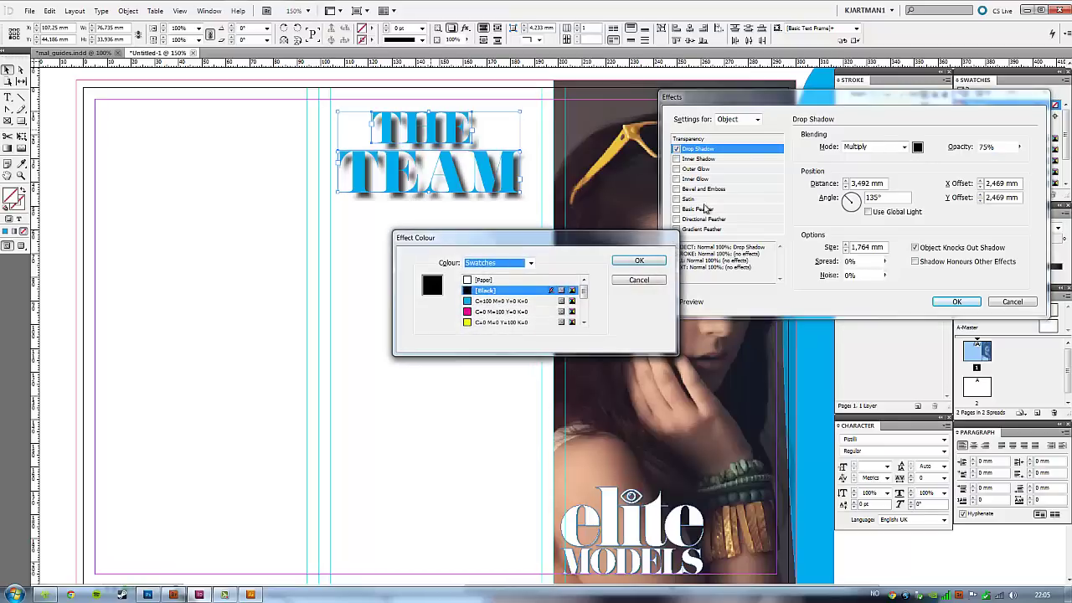
pyautogui.click(507, 300)
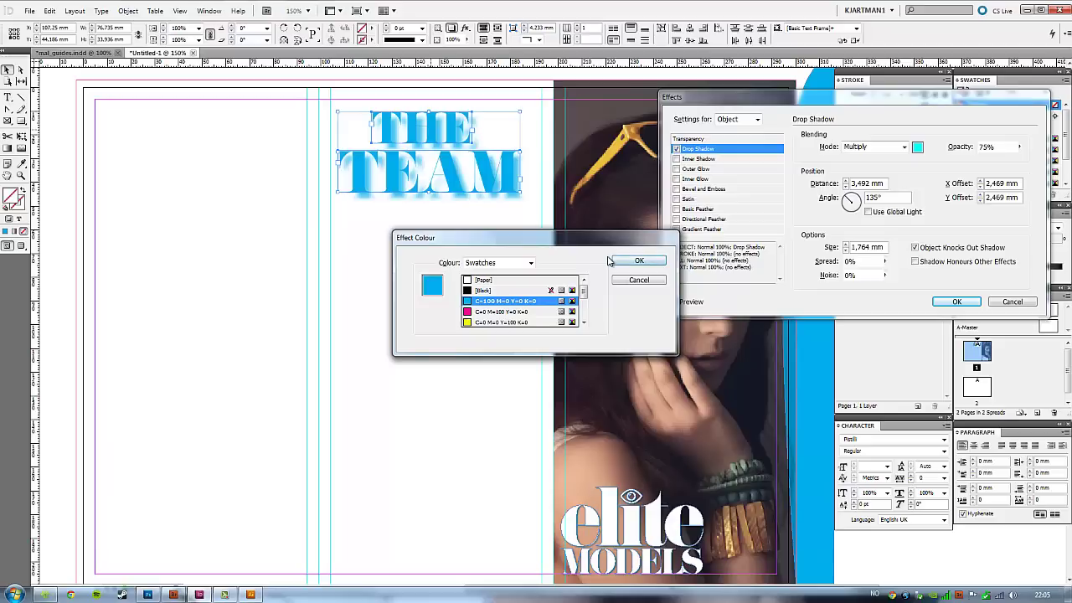
pyautogui.click(486, 291)
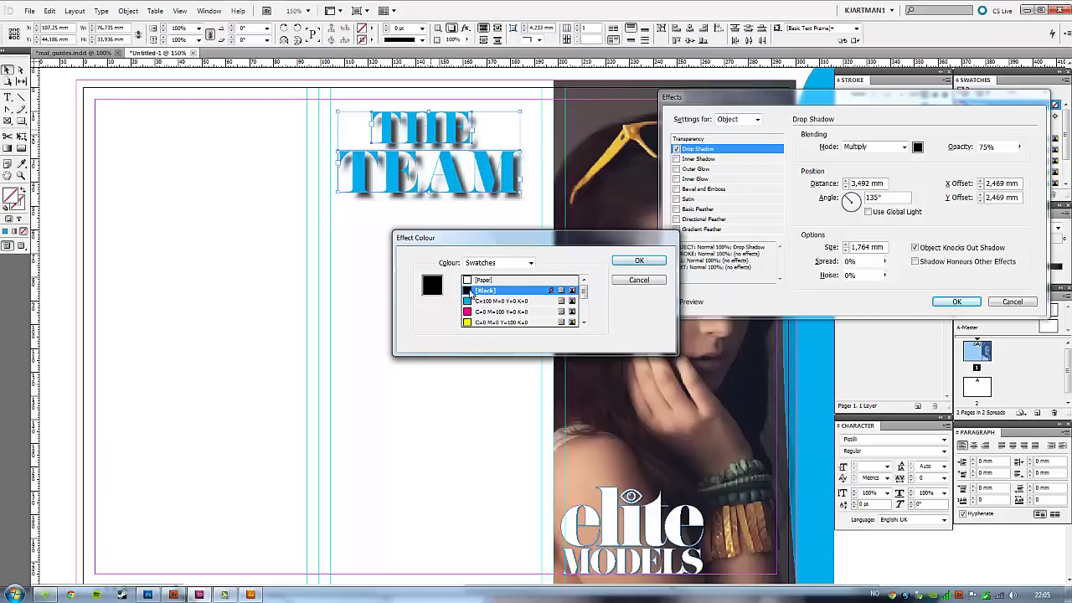
pyautogui.click(641, 261)
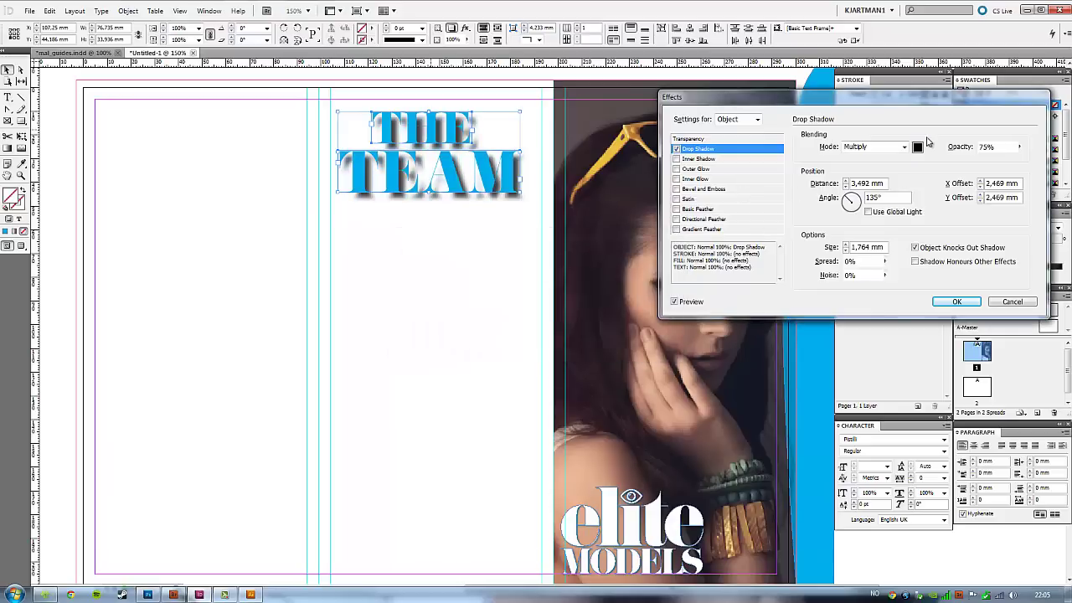
# Set the shadow to 30% opacity, 0,5 mm distance, 130° angle and 1 mm size, and apply it.
pyautogui.click(1019, 148)
pyautogui.moveTo(1005, 161); pyautogui.dragTo(995, 162)
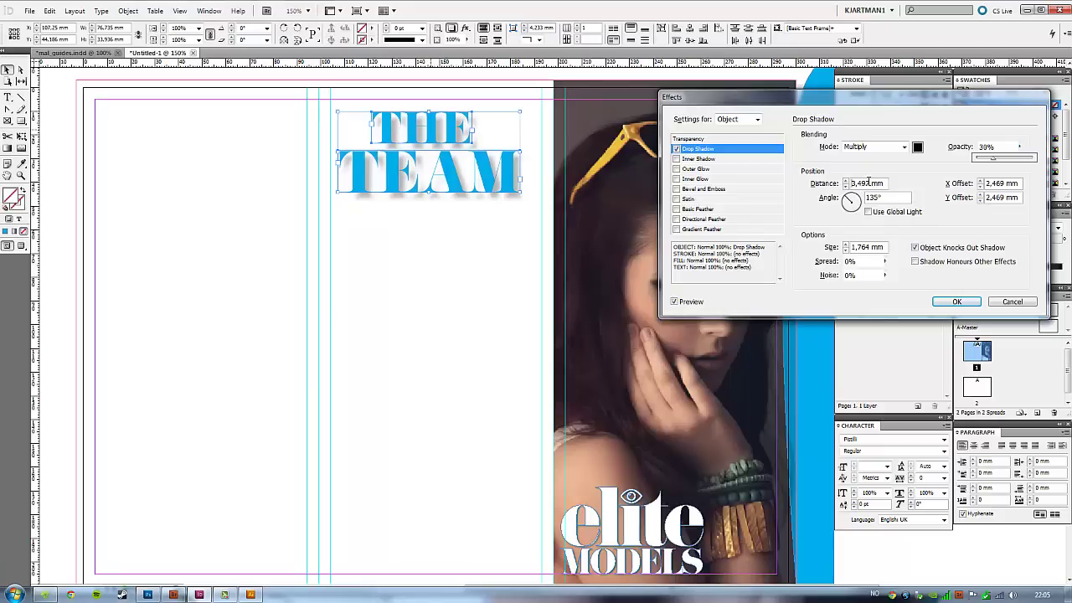
pyautogui.click(855, 188)
pyautogui.doubleClick(871, 186)
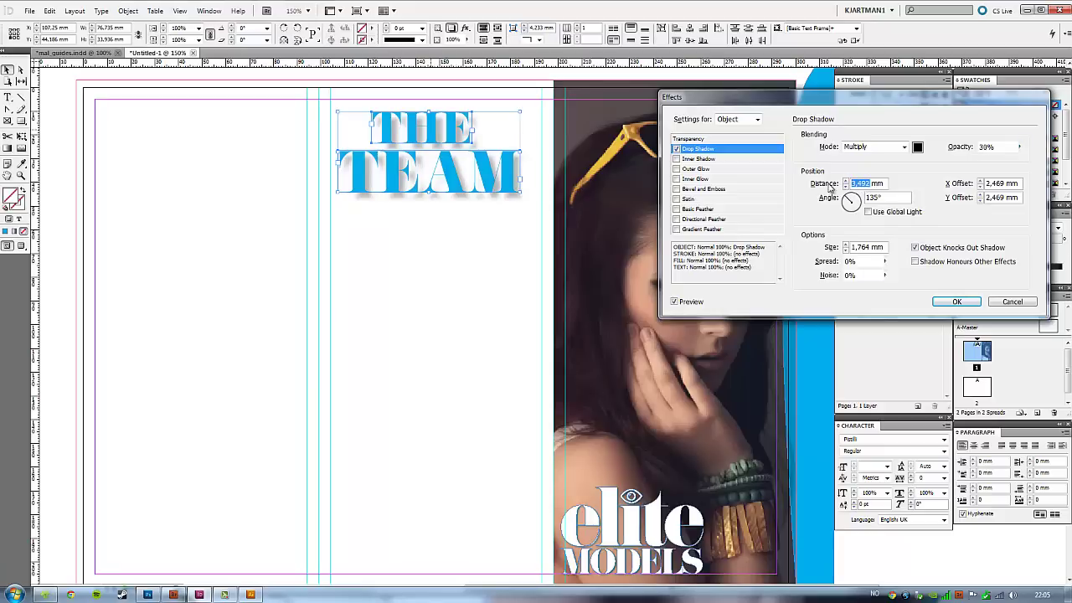
pyautogui.write('0,')
pyautogui.press('Tab')
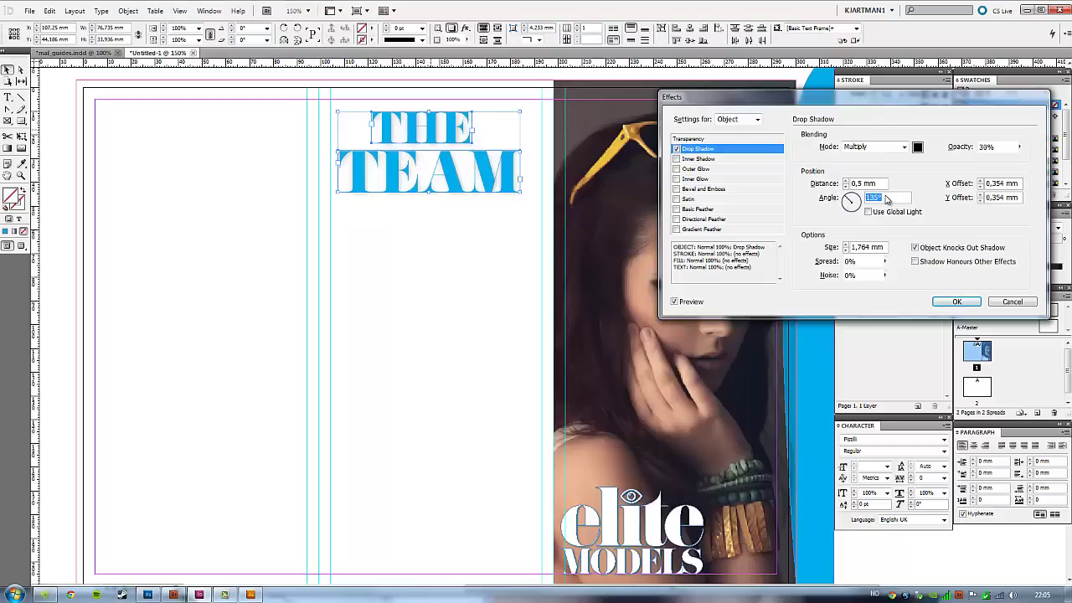
pyautogui.write('130')
pyautogui.press('Tab')
pyautogui.click(846, 250)
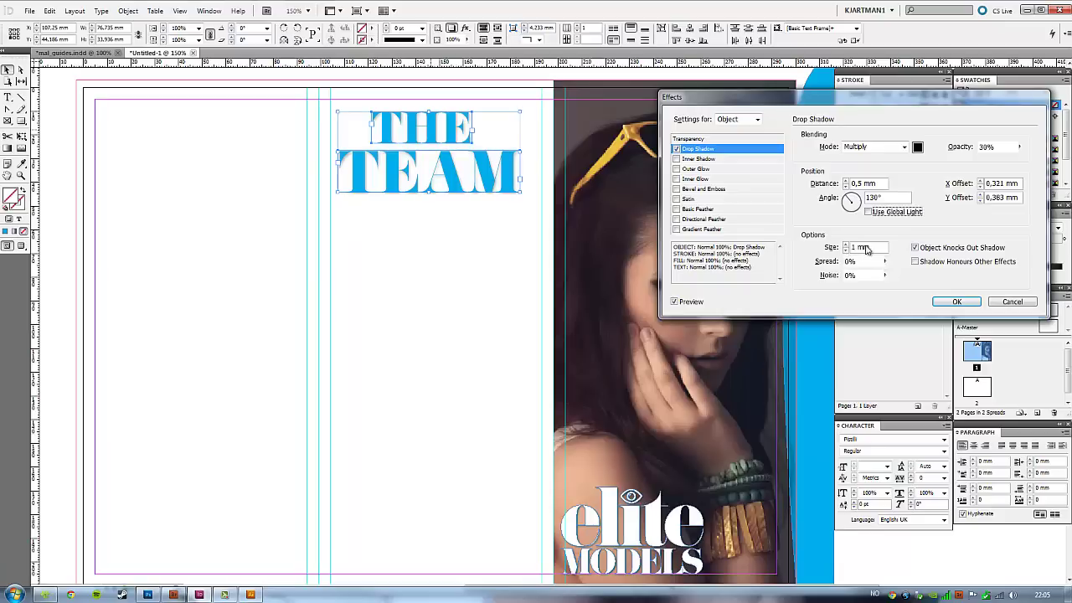
pyautogui.click(957, 302)
# Nudge the THE frame slightly right and down.
pyautogui.click(491, 247)
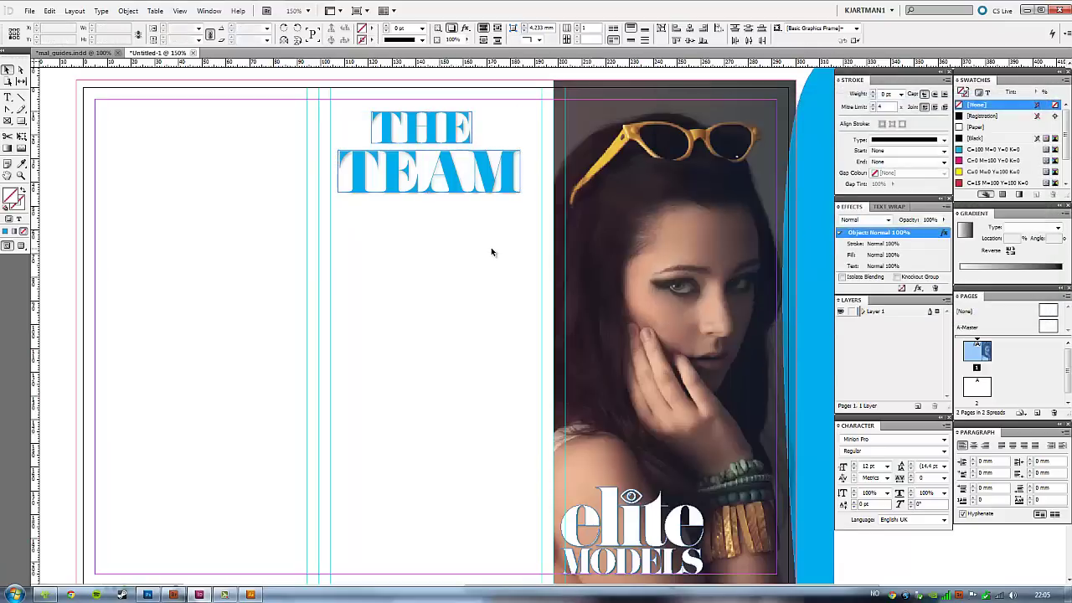
pyautogui.moveTo(442, 125); pyautogui.dragTo(450, 134)
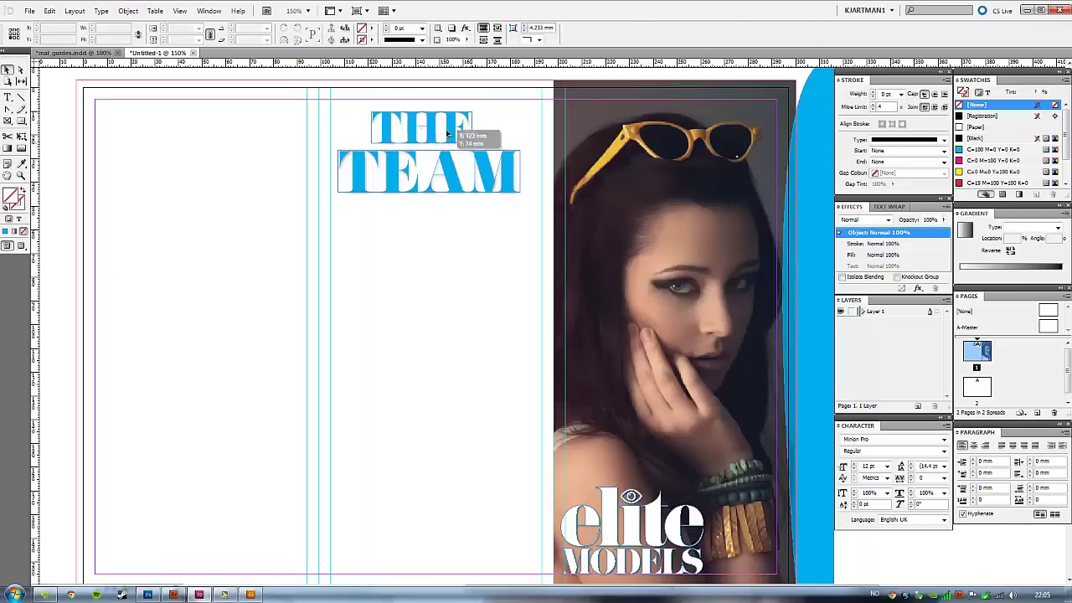
pyautogui.click(457, 251)
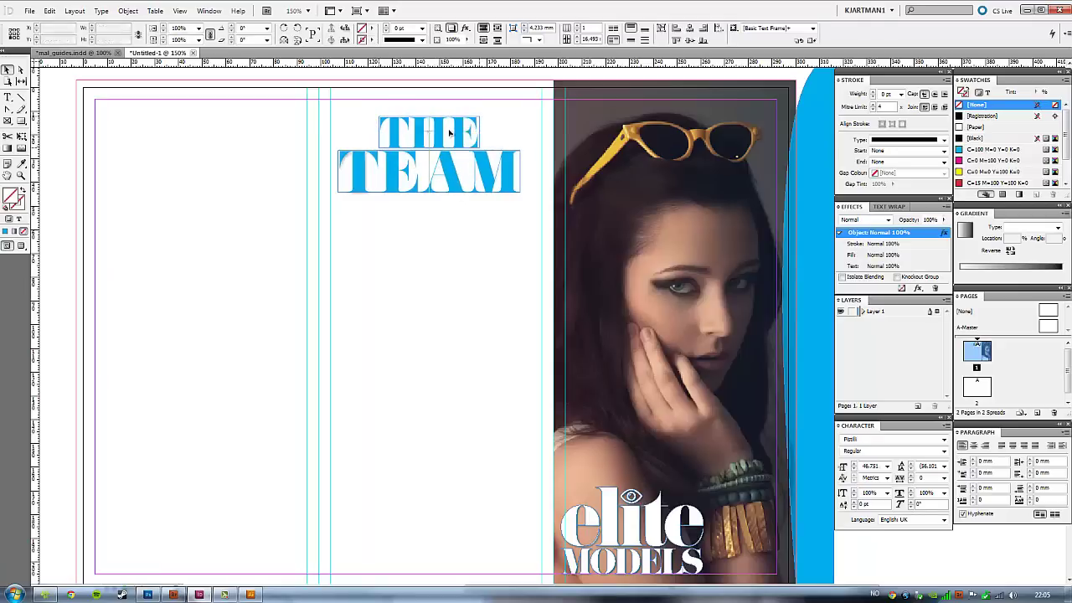
# Group THE and TEAM, move the group slightly up, then ungroup them.
pyautogui.click(431, 134)
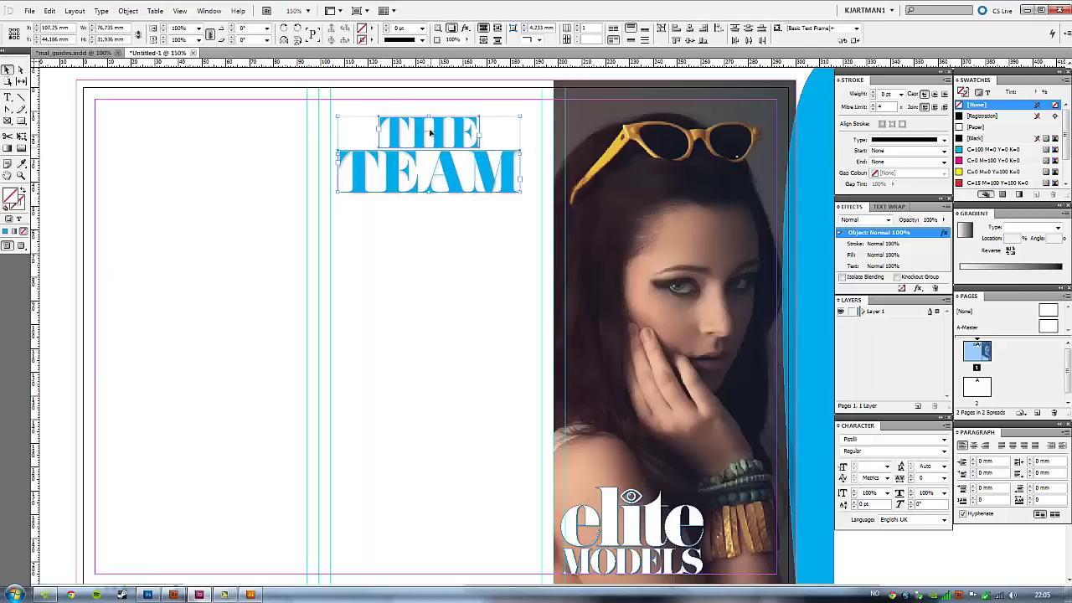
pyautogui.click(128, 11)
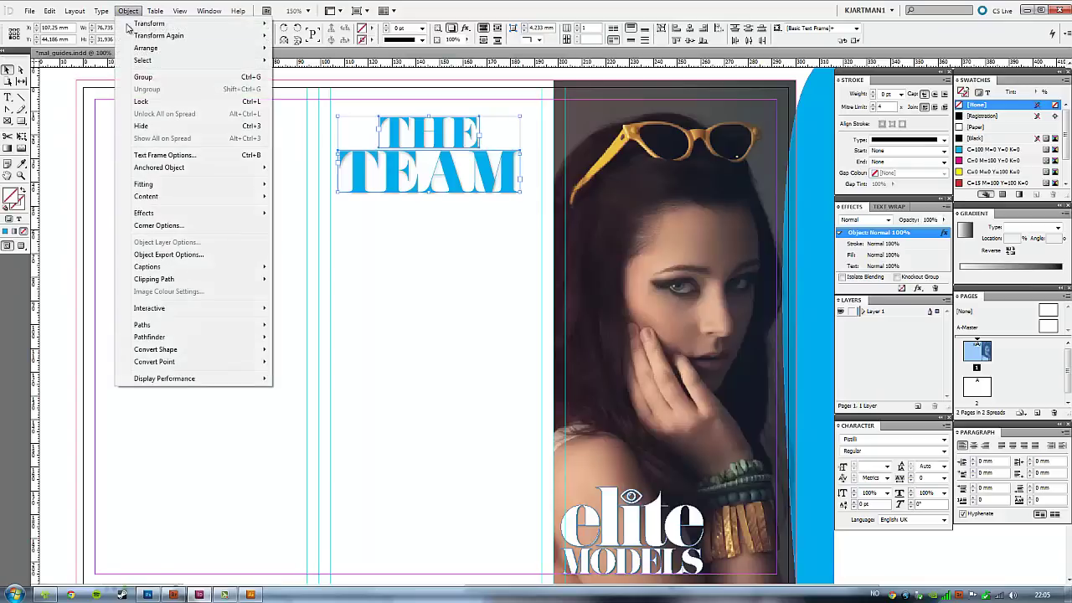
pyautogui.click(226, 77)
pyautogui.click(435, 234)
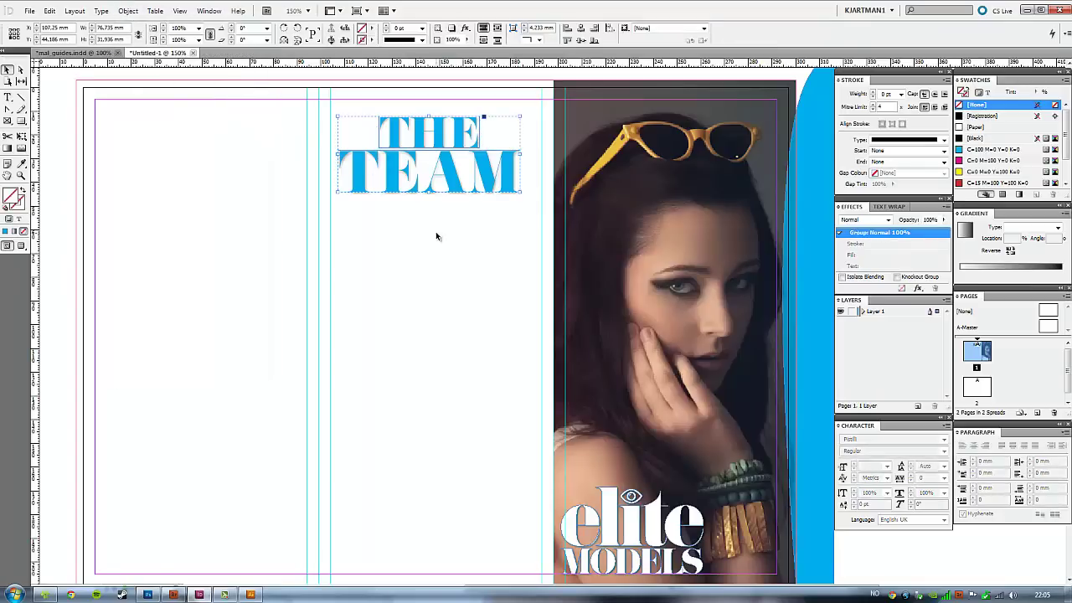
pyautogui.moveTo(452, 174); pyautogui.dragTo(454, 168)
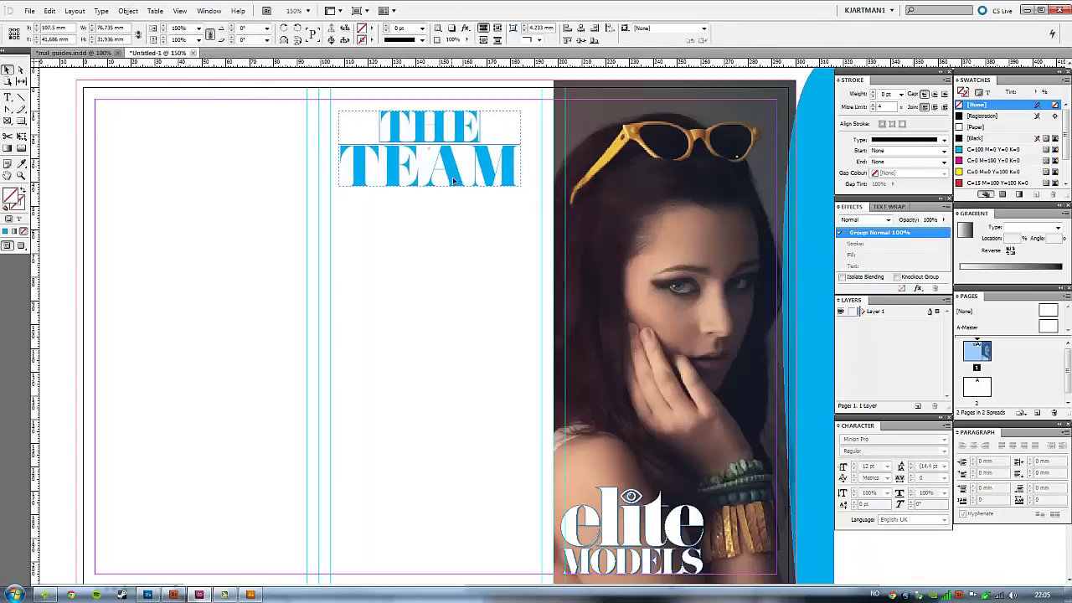
pyautogui.click(458, 229)
pyautogui.rightClick(456, 176)
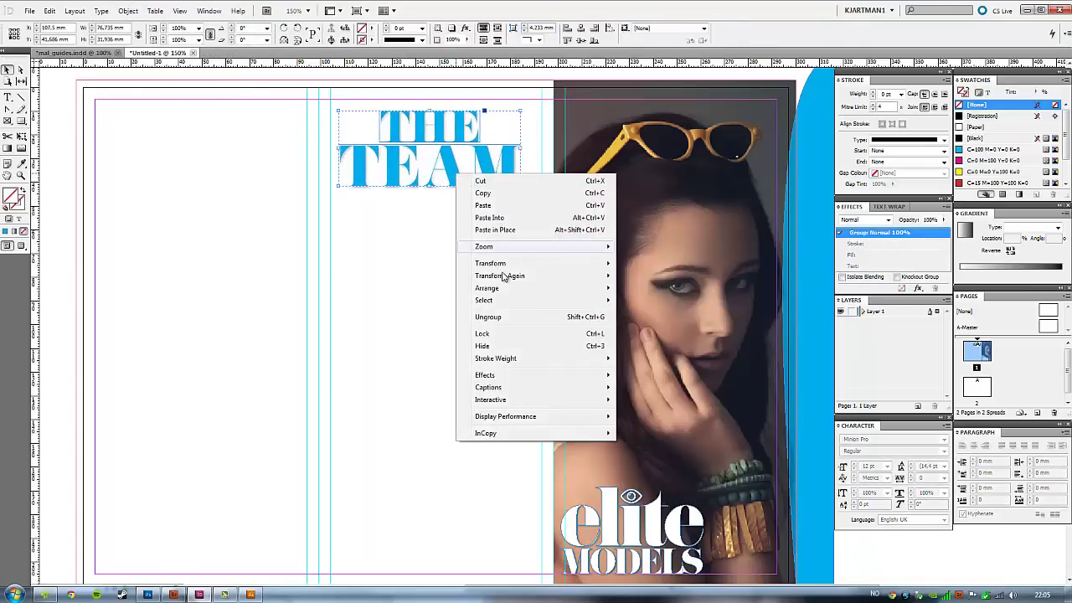
pyautogui.click(494, 318)
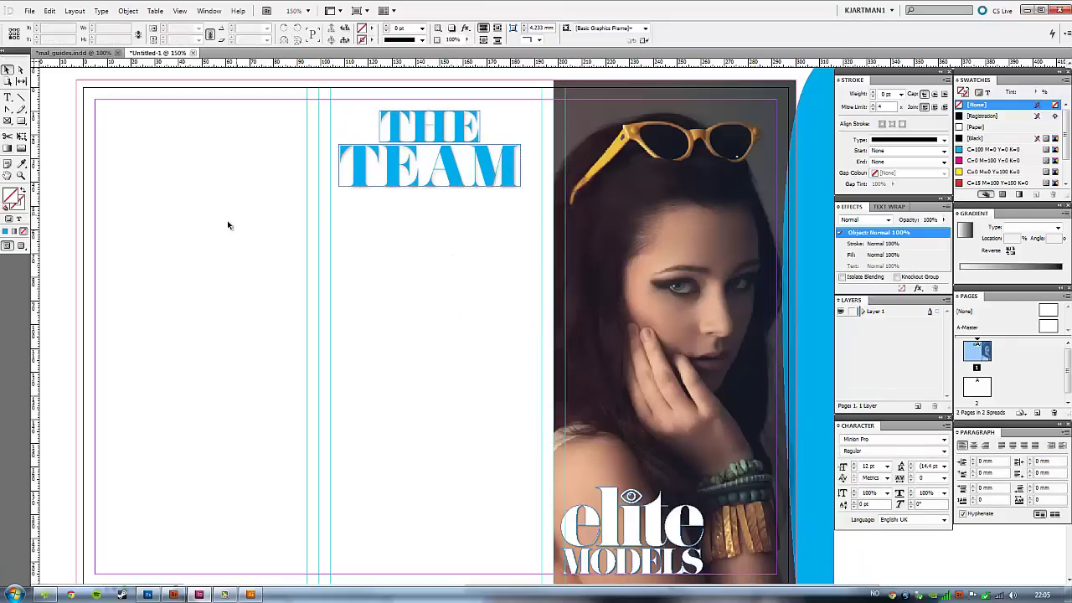
pyautogui.moveTo(8, 109); pyautogui.dragTo(29, 113)
# Draw a 1 pt cyan curve sweeping up to the right below the THE TEAM heading.
pyautogui.click(32, 110)
pyautogui.click(6, 231)
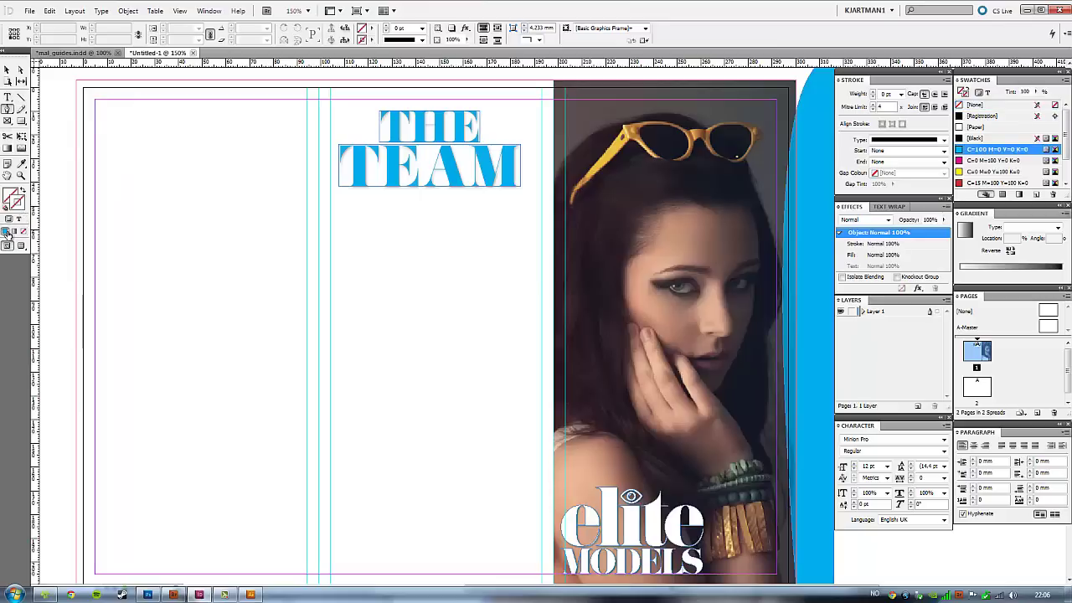
pyautogui.click(332, 277)
pyautogui.moveTo(484, 211)
pyautogui.mouseDown()
pyautogui.moveTo(611, 209)
pyautogui.moveTo(585, 214)
pyautogui.mouseUp()
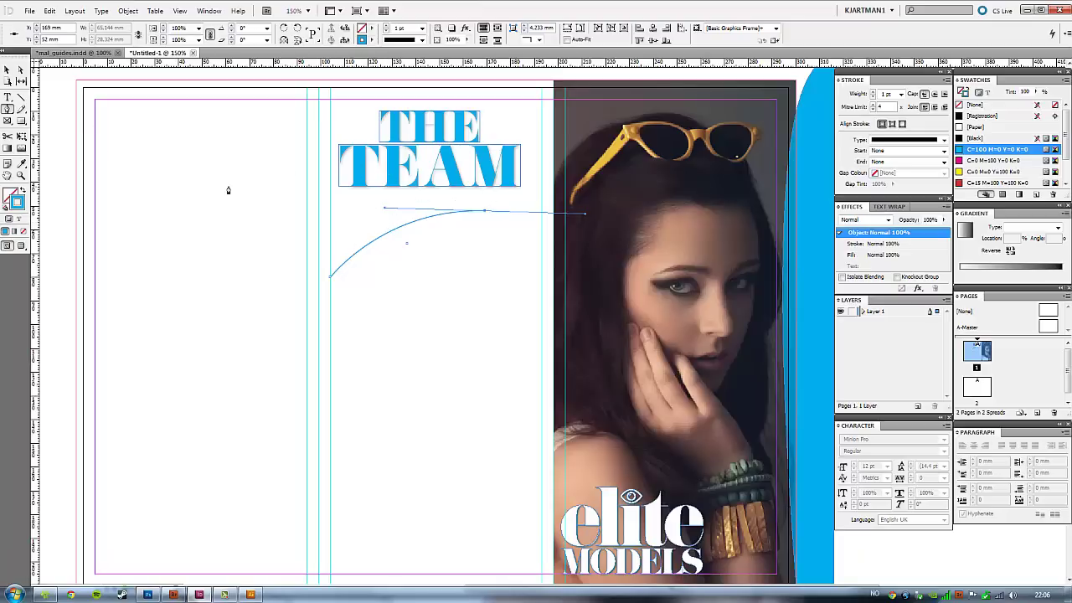
# Stretch the curve toward the photo edge and move it up and left under TEAM.
pyautogui.click(7, 70)
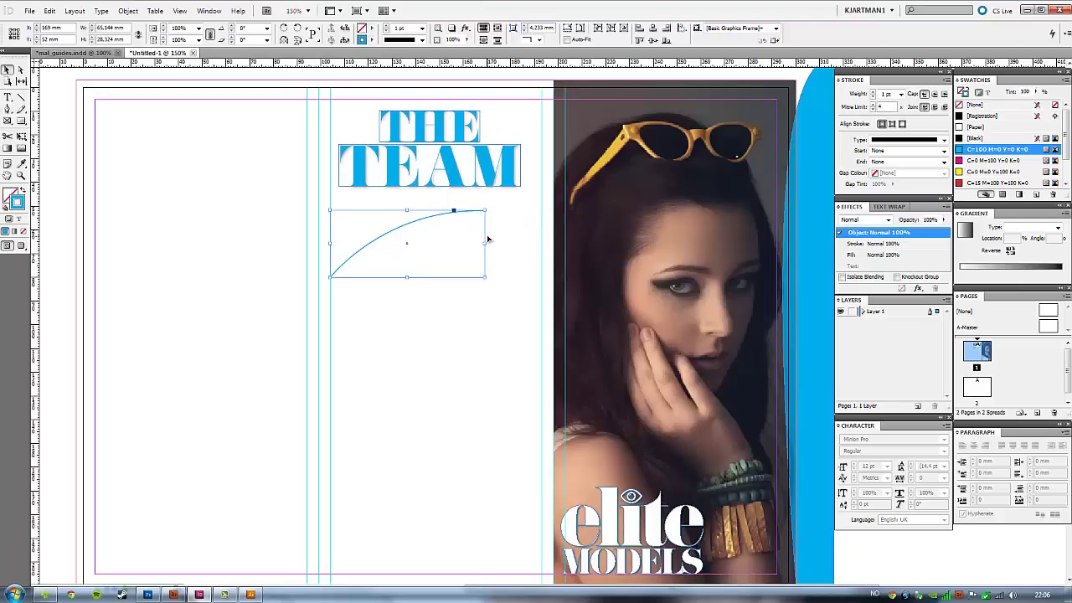
pyautogui.moveTo(485, 242); pyautogui.dragTo(517, 243)
pyautogui.moveTo(555, 243); pyautogui.dragTo(554, 243)
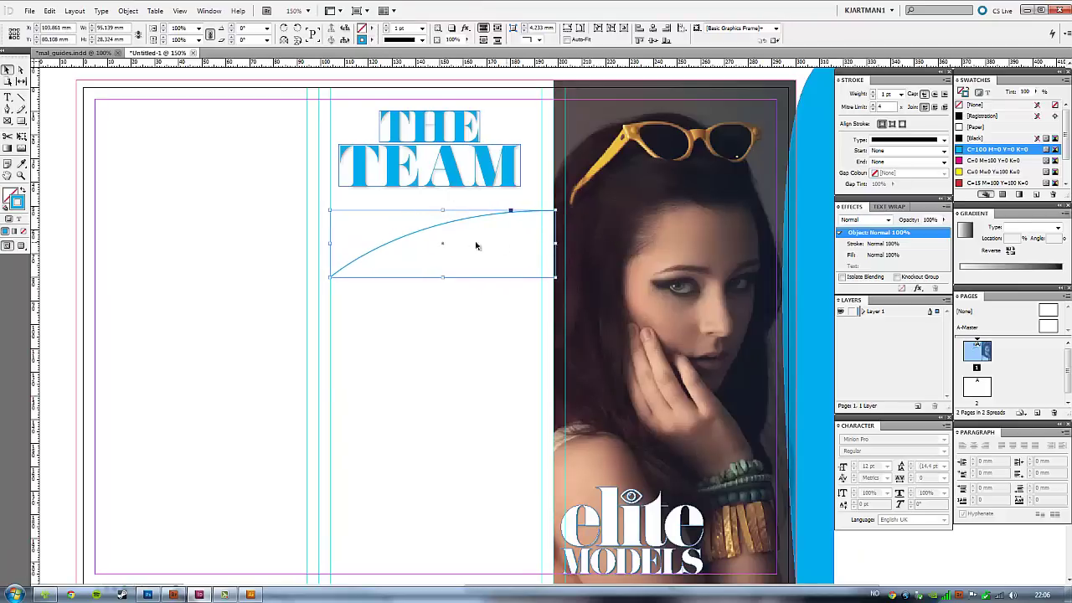
pyautogui.moveTo(428, 231); pyautogui.dragTo(419, 221)
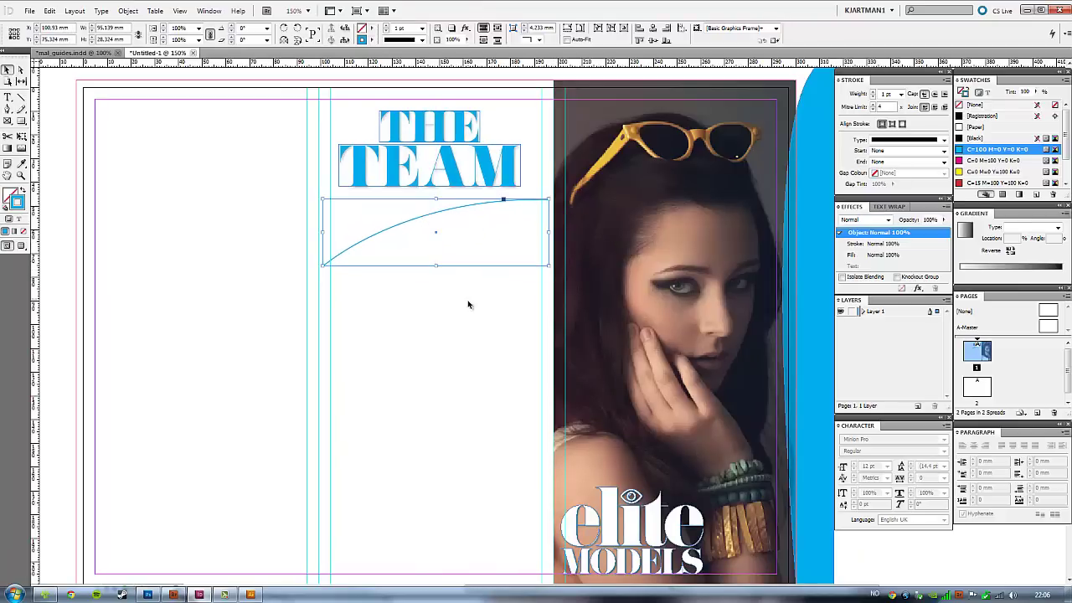
pyautogui.doubleClick(415, 170)
# Cut the word TEAM and paste it onto the cyan curve as path text.
pyautogui.doubleClick(414, 170)
pyautogui.hotkey('ctrl', 'c')
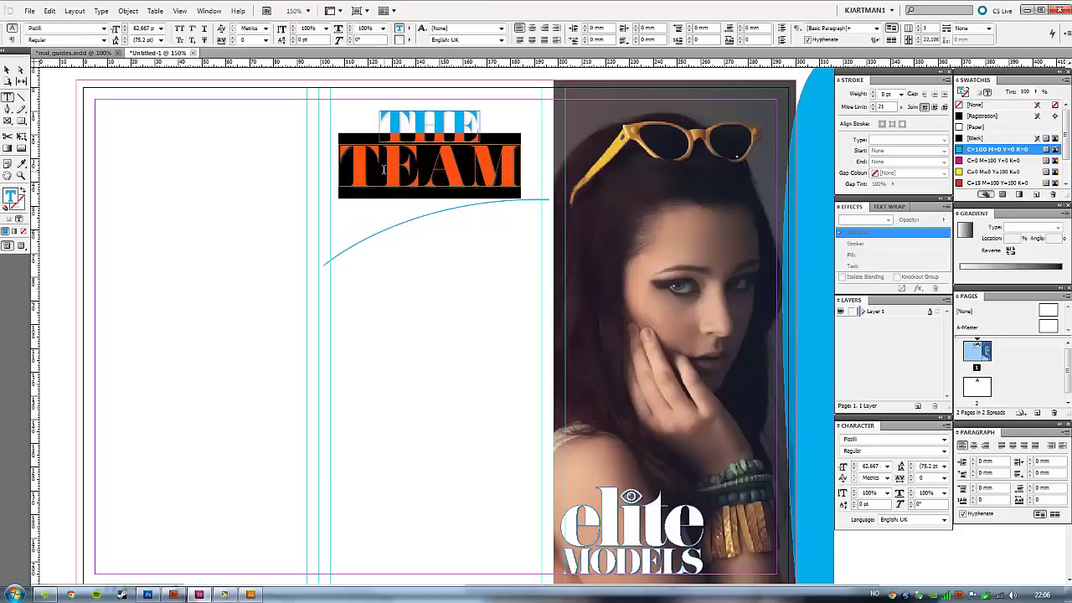
pyautogui.click(49, 11)
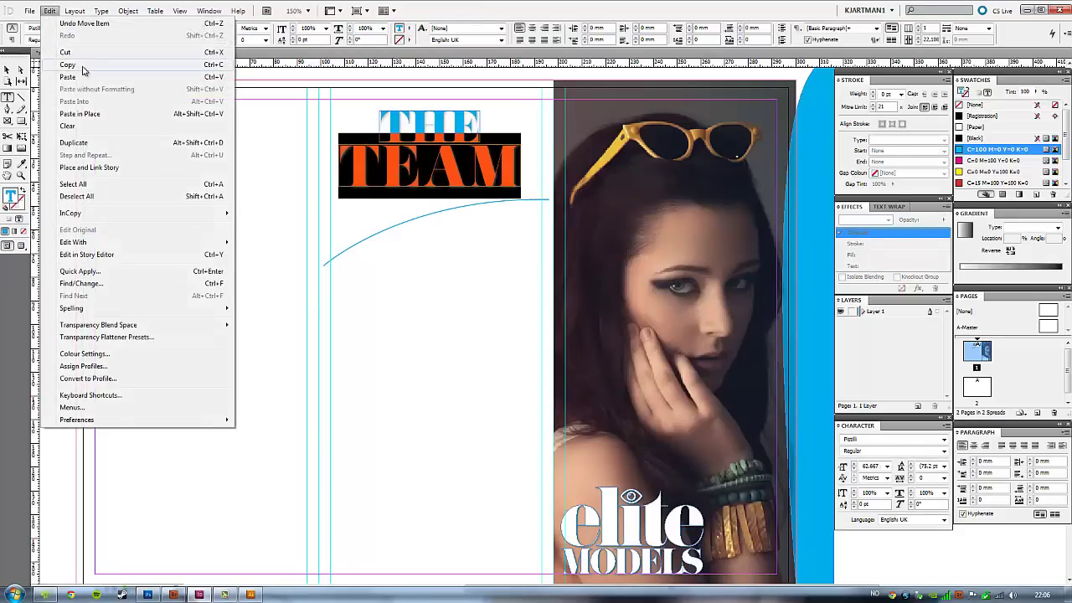
pyautogui.click(72, 53)
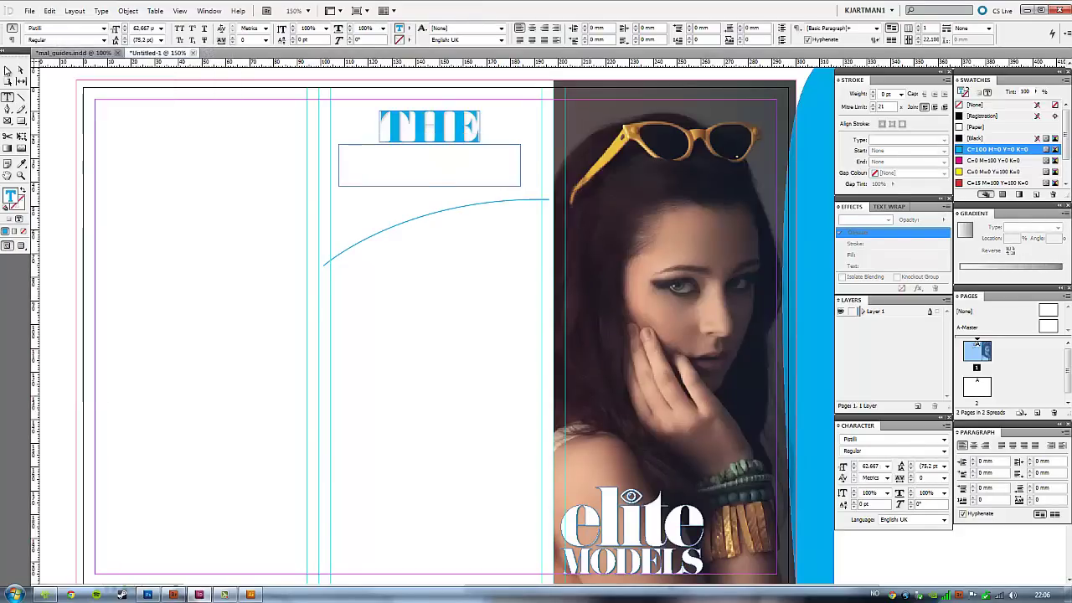
pyautogui.click(8, 70)
pyautogui.moveTo(8, 97); pyautogui.dragTo(59, 111)
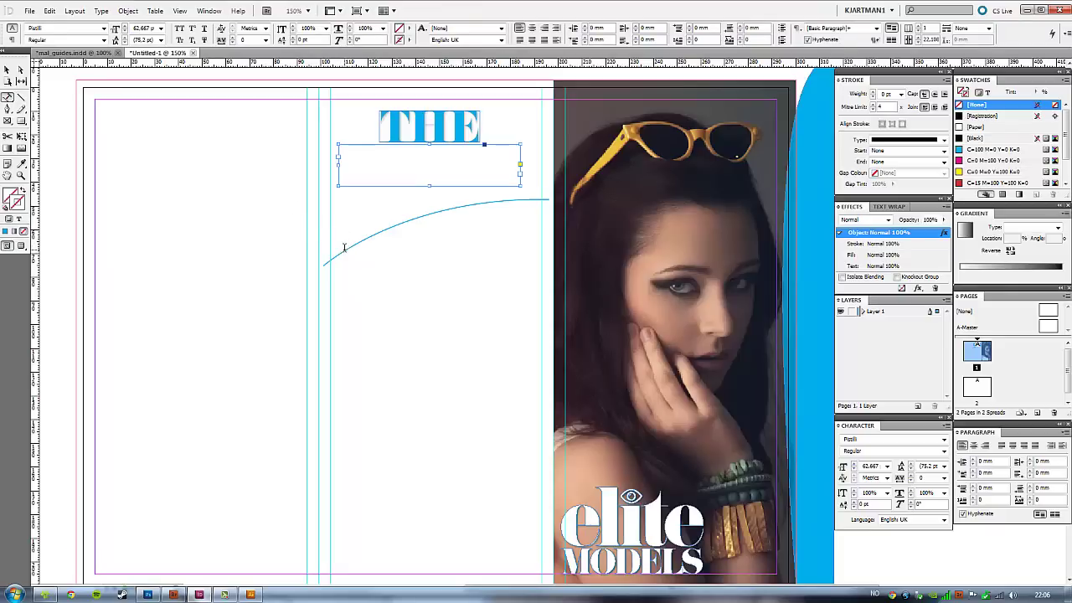
pyautogui.hotkey('ctrl', 'shift', 'a')
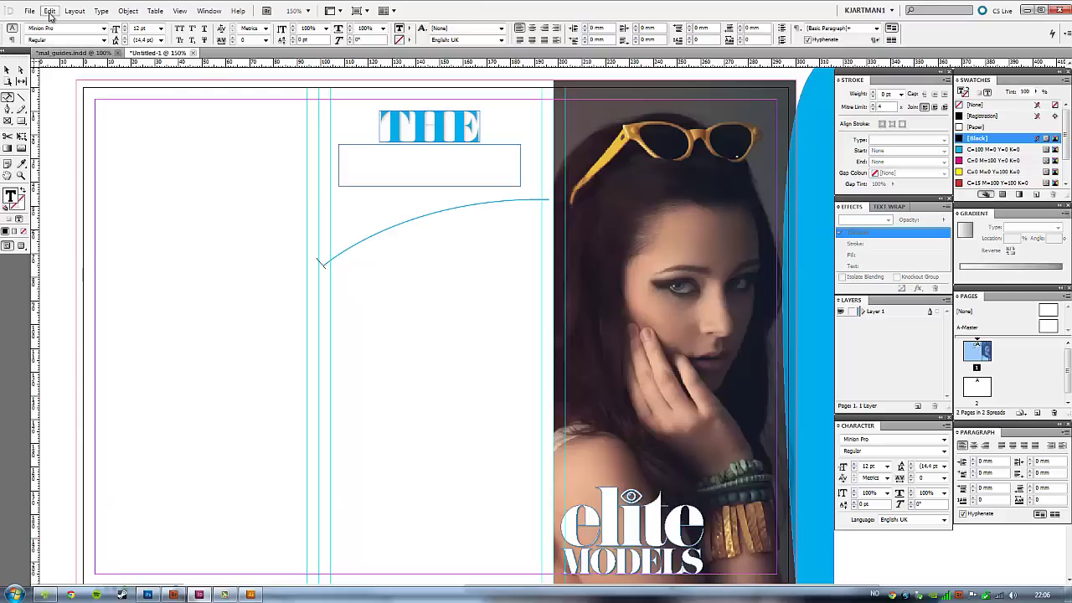
pyautogui.click(49, 10)
pyautogui.click(84, 76)
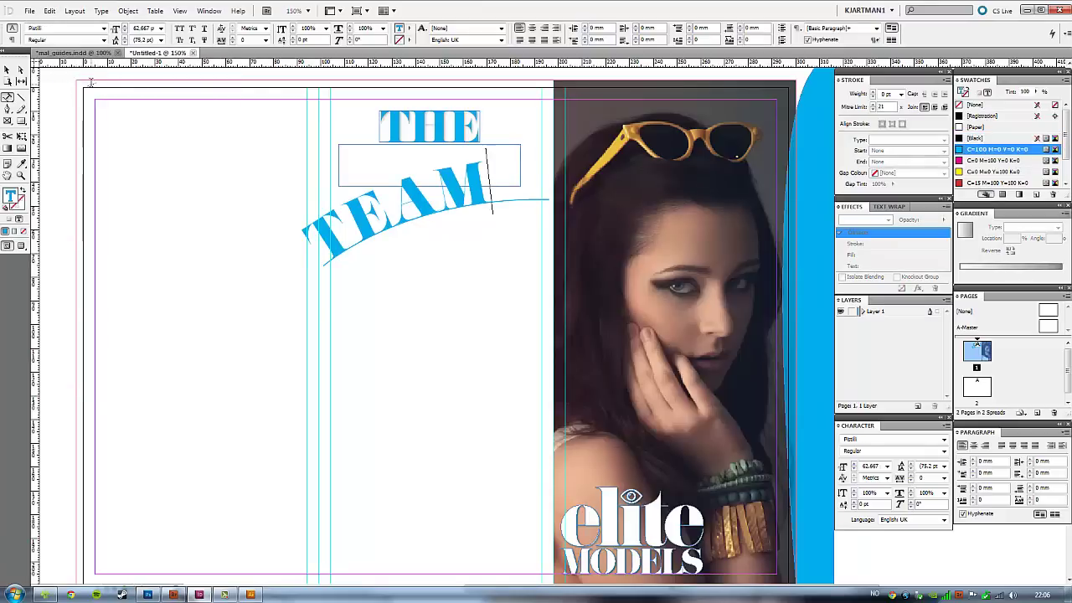
pyautogui.press('Escape')
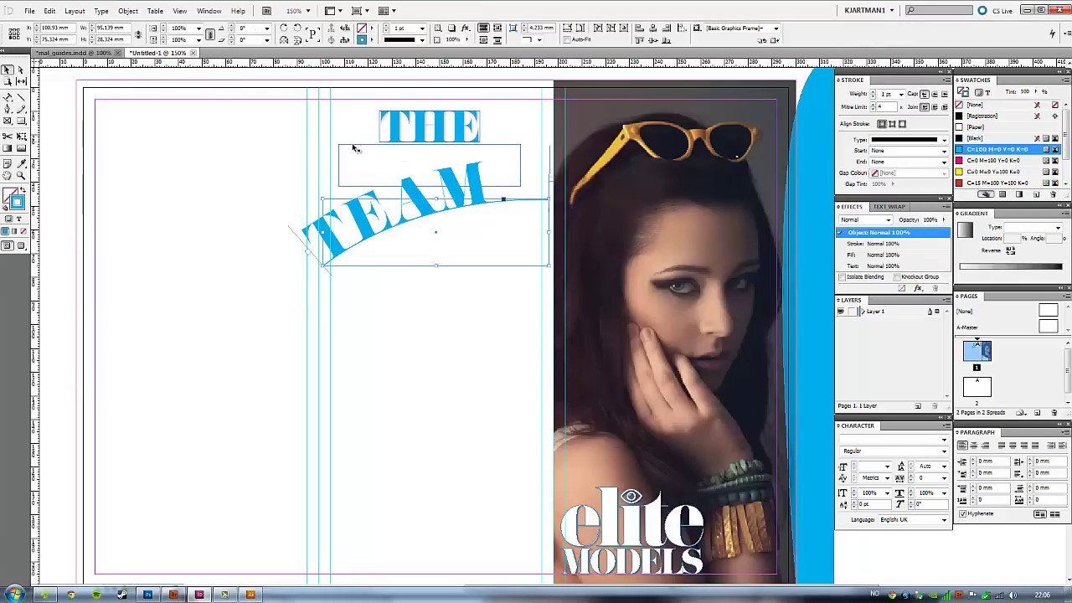
# Reposition the curved TEAM text, shift its start along the path, and rotate it to -11°.
pyautogui.click(352, 147)
pyautogui.click(408, 205)
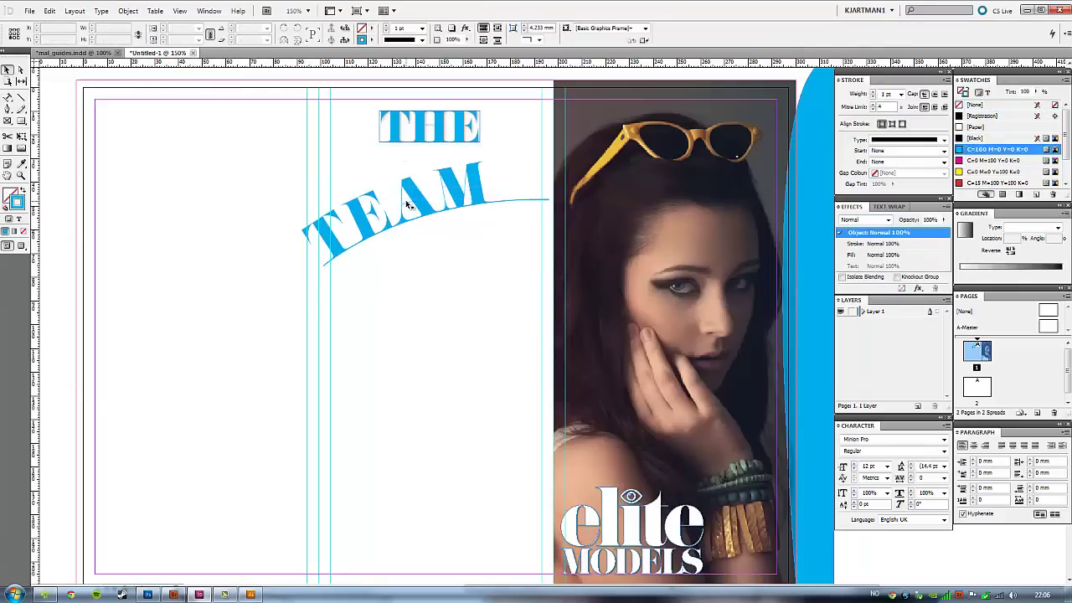
pyautogui.moveTo(414, 199); pyautogui.dragTo(420, 188)
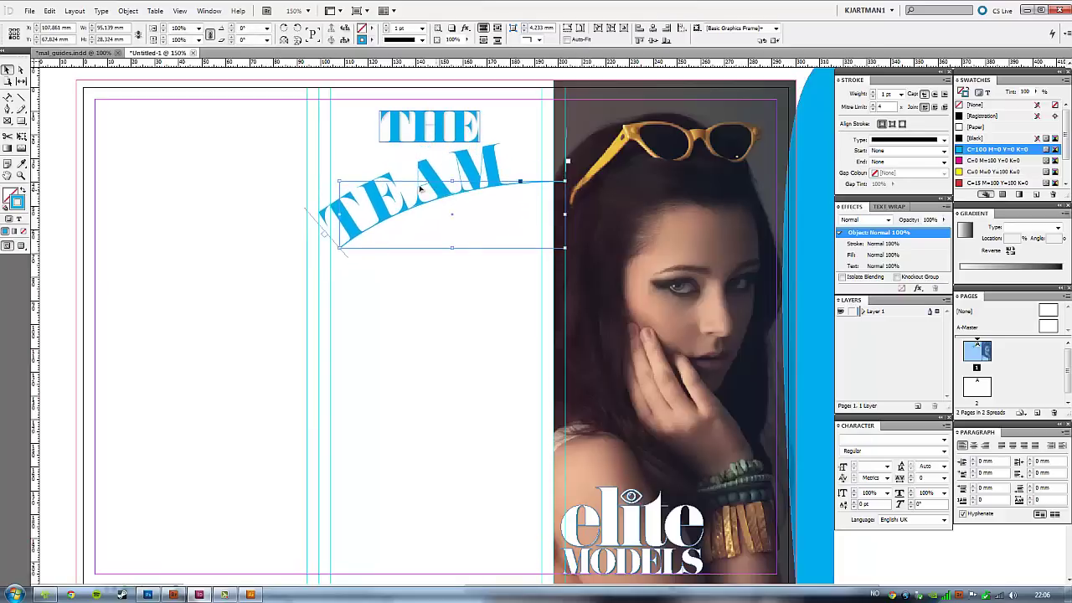
pyautogui.moveTo(326, 235); pyautogui.dragTo(350, 222)
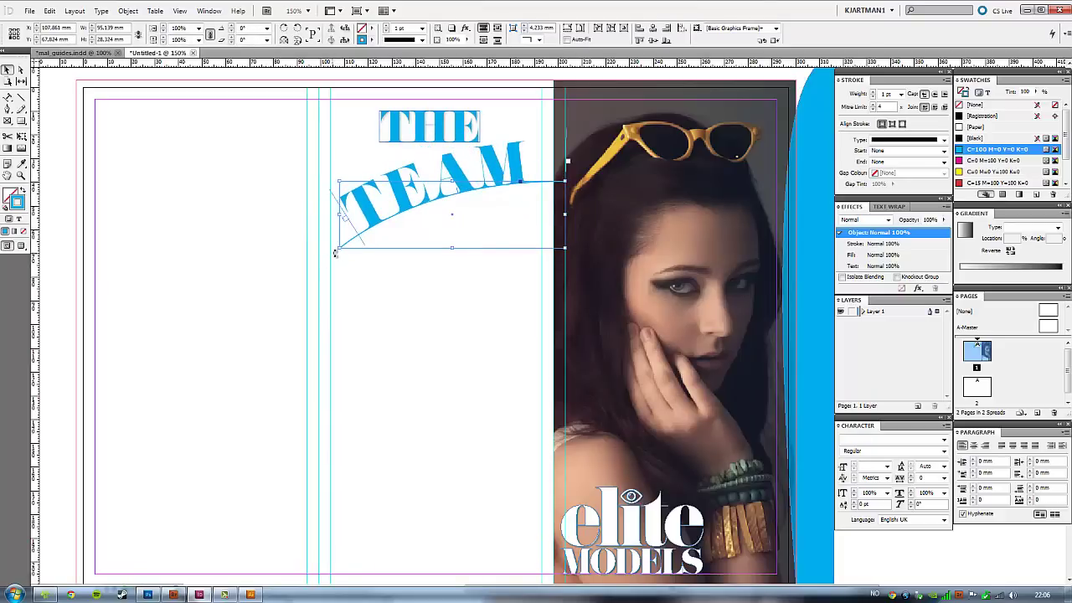
pyautogui.moveTo(337, 255); pyautogui.dragTo(317, 236)
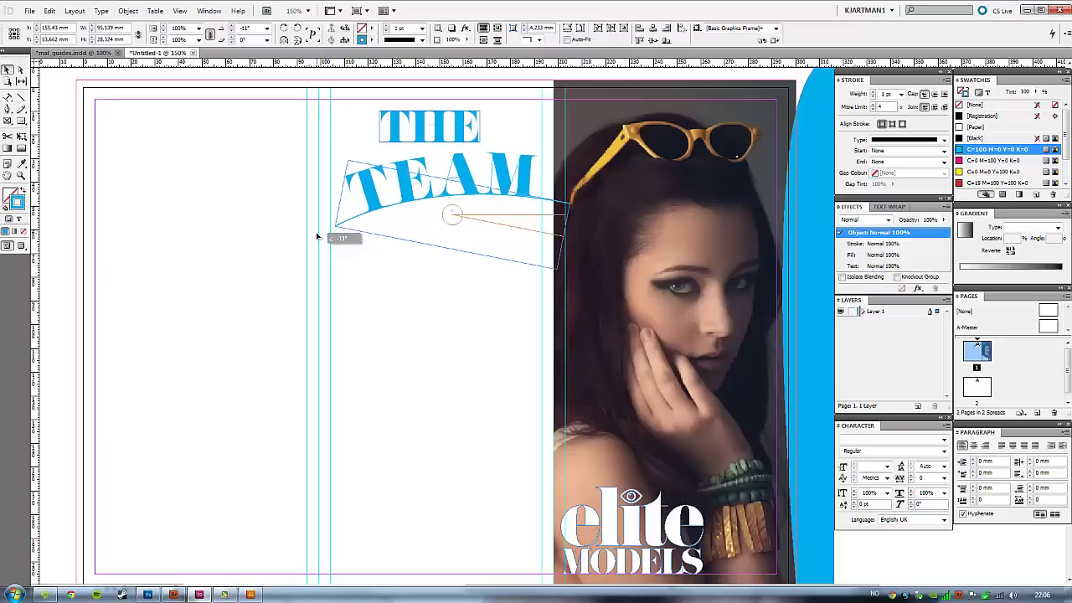
pyautogui.moveTo(407, 197)
pyautogui.mouseDown()
pyautogui.moveTo(387, 187)
pyautogui.moveTo(395, 195)
pyautogui.mouseUp()
# Resize the THE frame so its text scales with it.
pyautogui.click(440, 130)
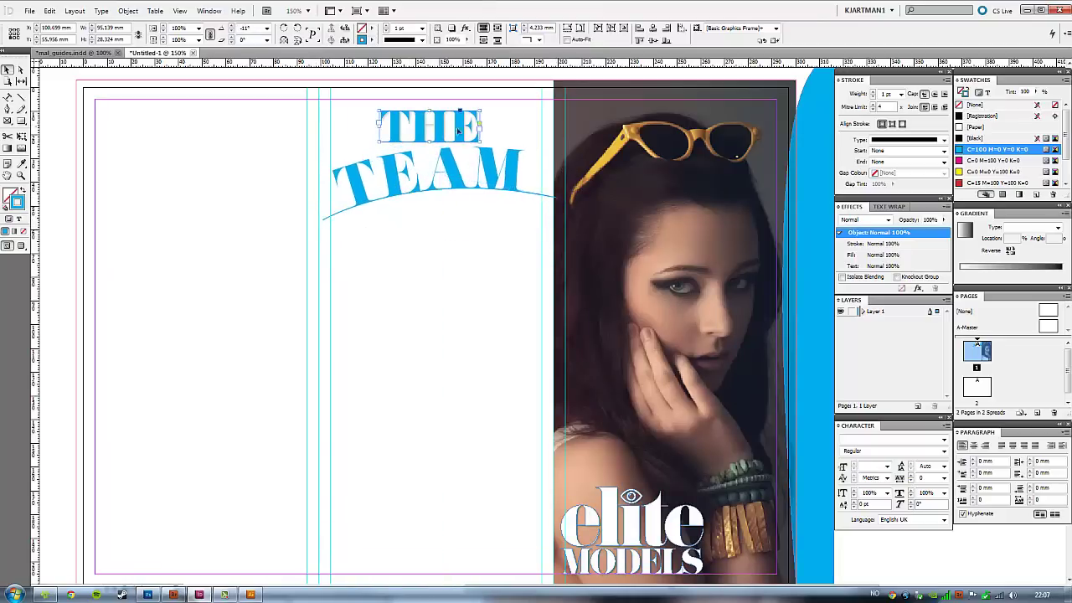
pyautogui.moveTo(479, 111); pyautogui.dragTo(406, 135)
pyautogui.press('e')
pyautogui.doubleClick(432, 130)
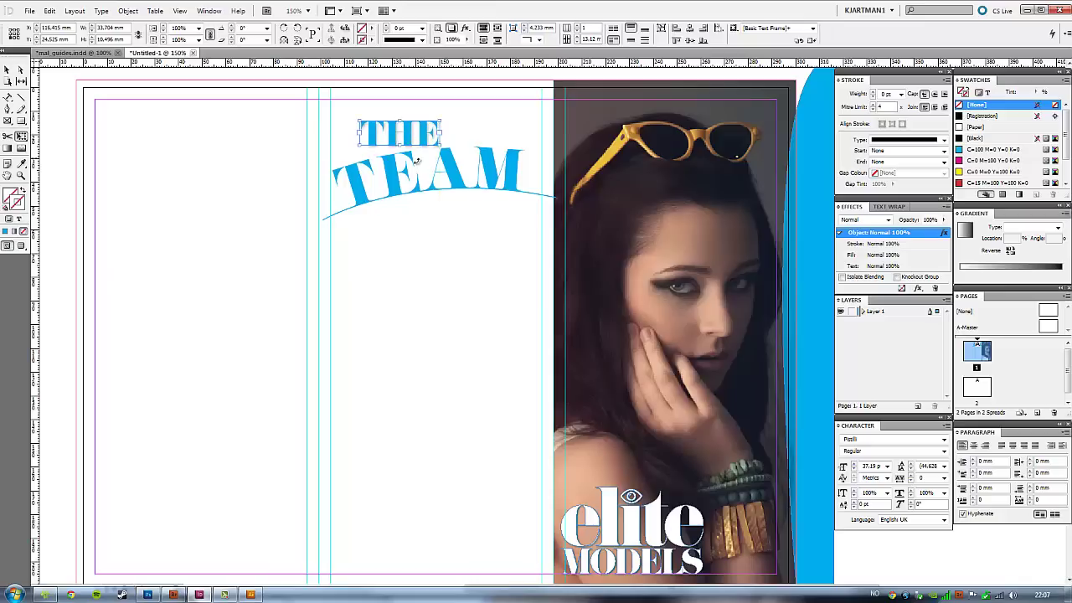
# Remove the cyan stroke from the curve carrying TEAM.
pyautogui.click(8, 70)
pyautogui.click(533, 195)
pyautogui.click(533, 195)
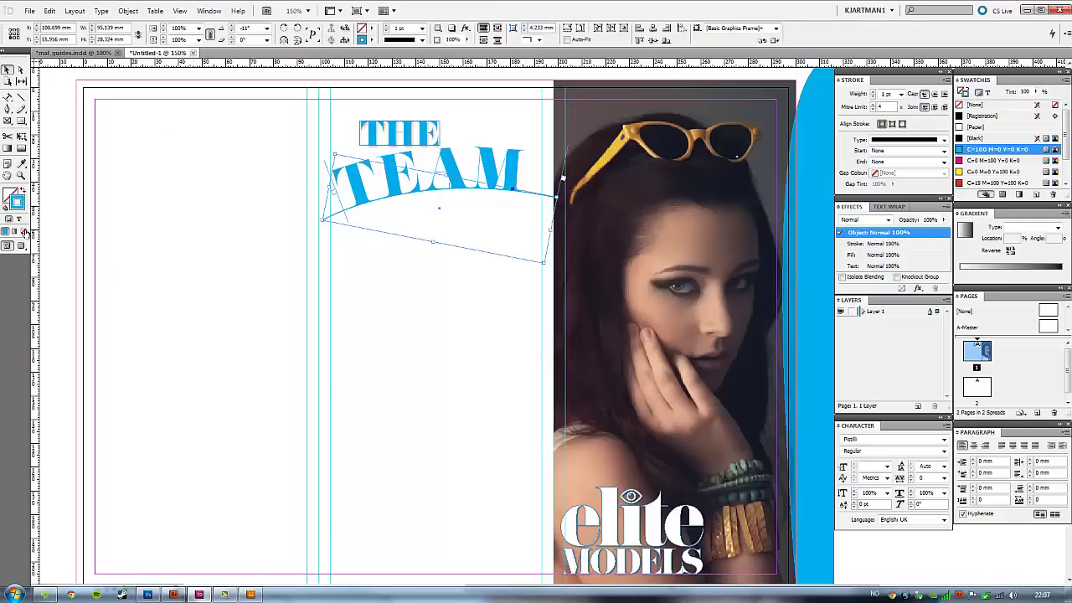
pyautogui.click(25, 232)
# Select the curved TEAM heading and target its Text row in the Effects panel.
pyautogui.click(143, 172)
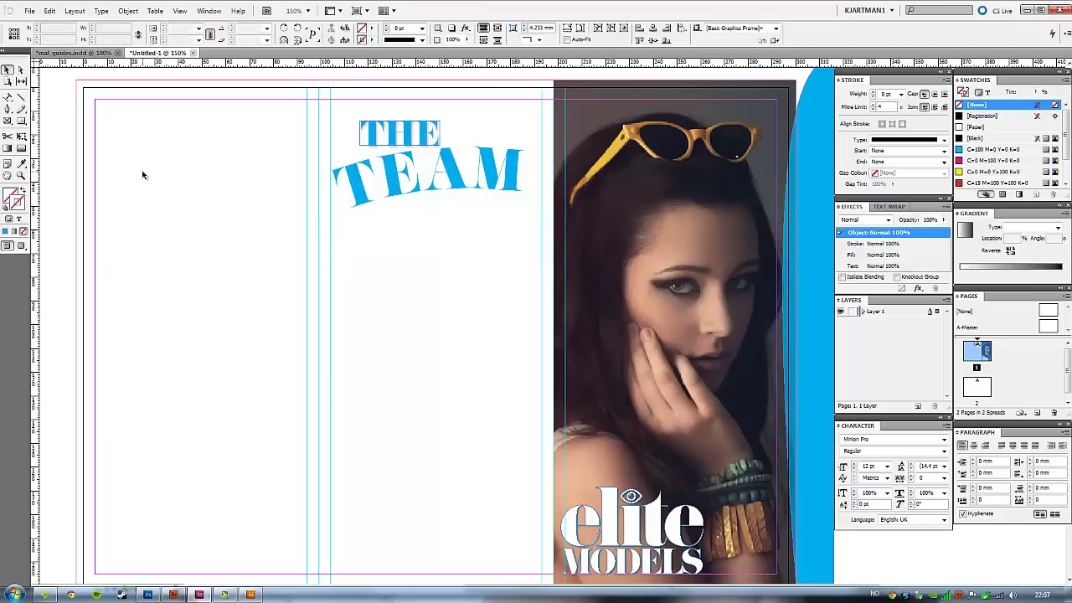
pyautogui.click(400, 141)
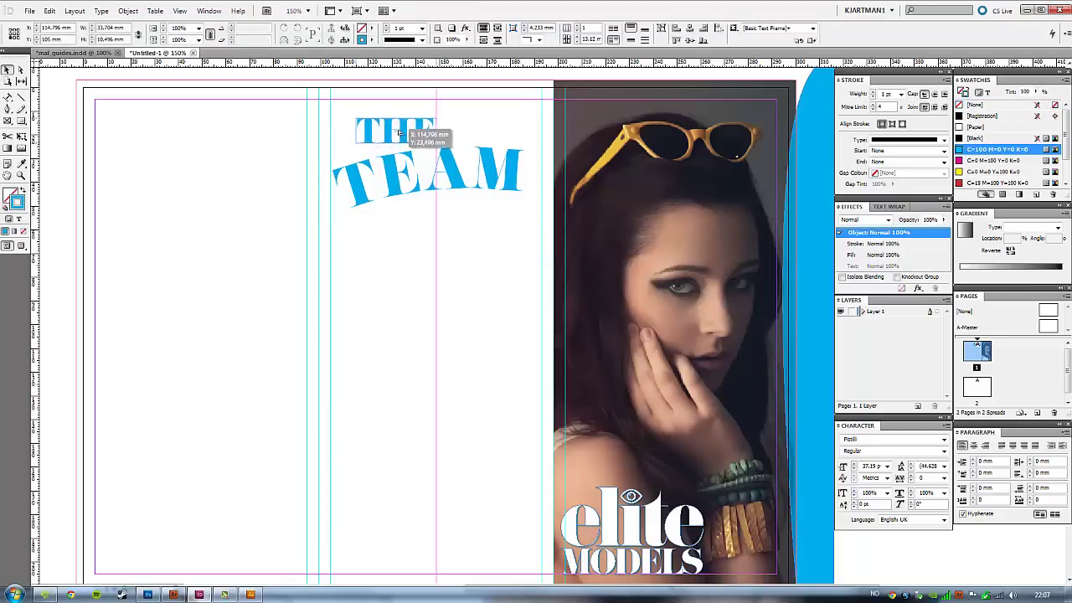
pyautogui.click(449, 169)
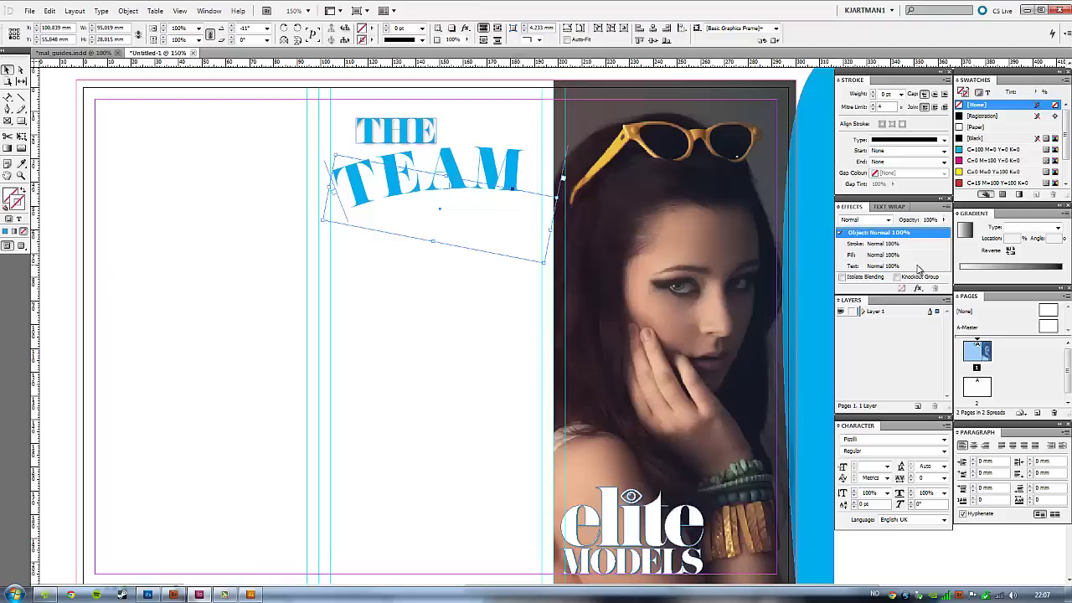
pyautogui.click(853, 264)
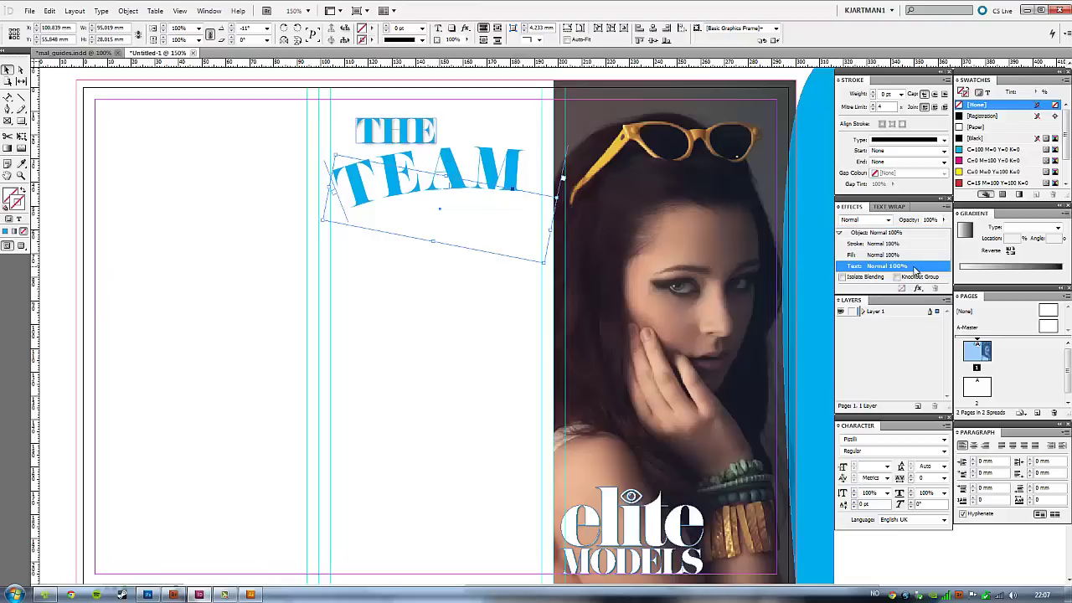
# Add a drop shadow to the TEAM text: 30% opacity, 0.5 mm distance, 1 mm size.
pyautogui.doubleClick(918, 267)
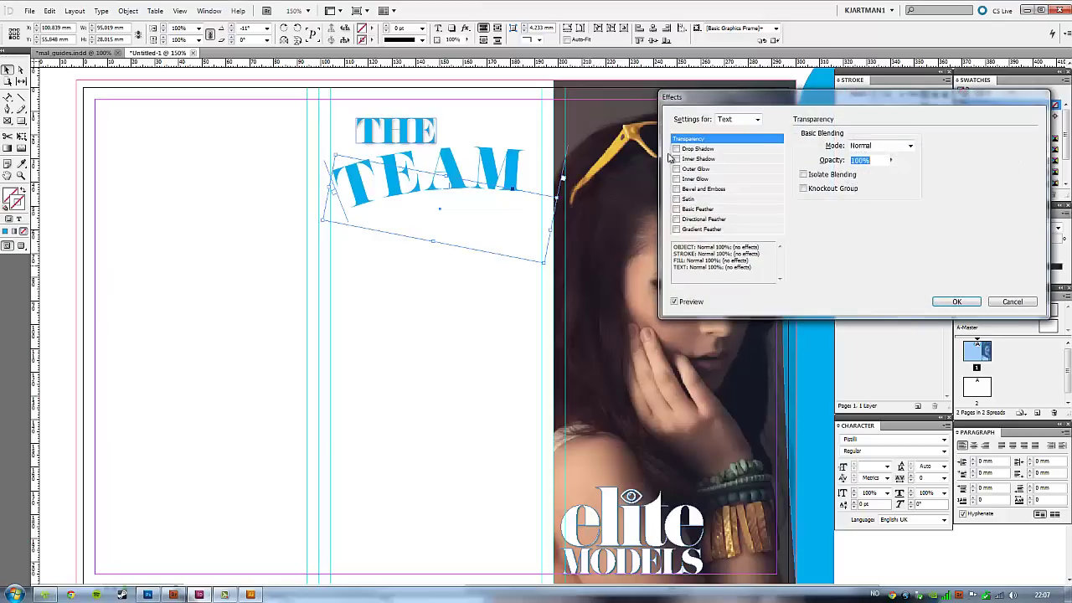
pyautogui.click(677, 149)
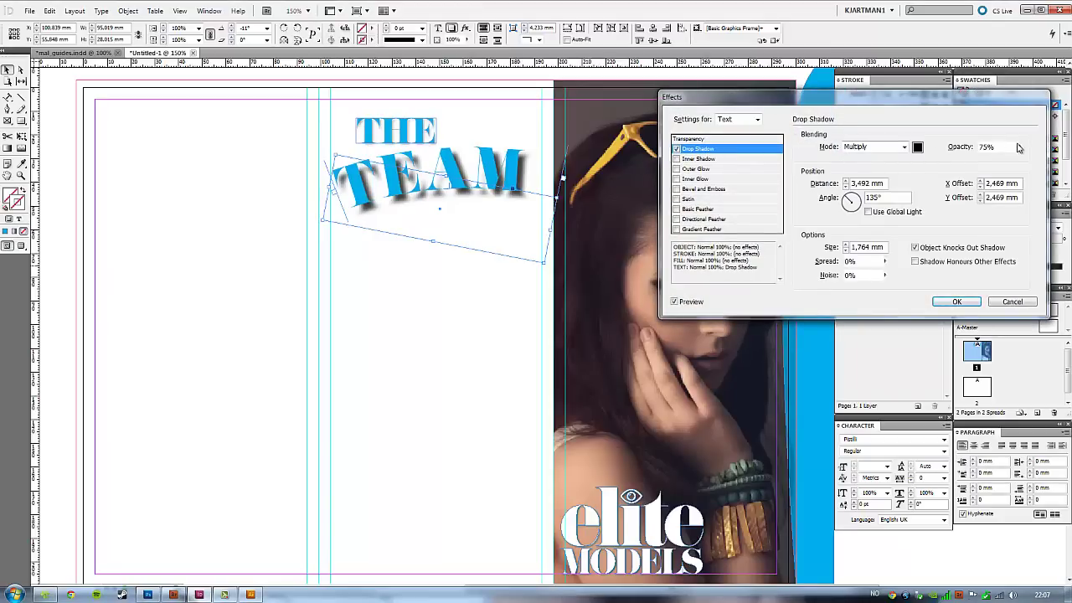
pyautogui.moveTo(1005, 149); pyautogui.dragTo(963, 155)
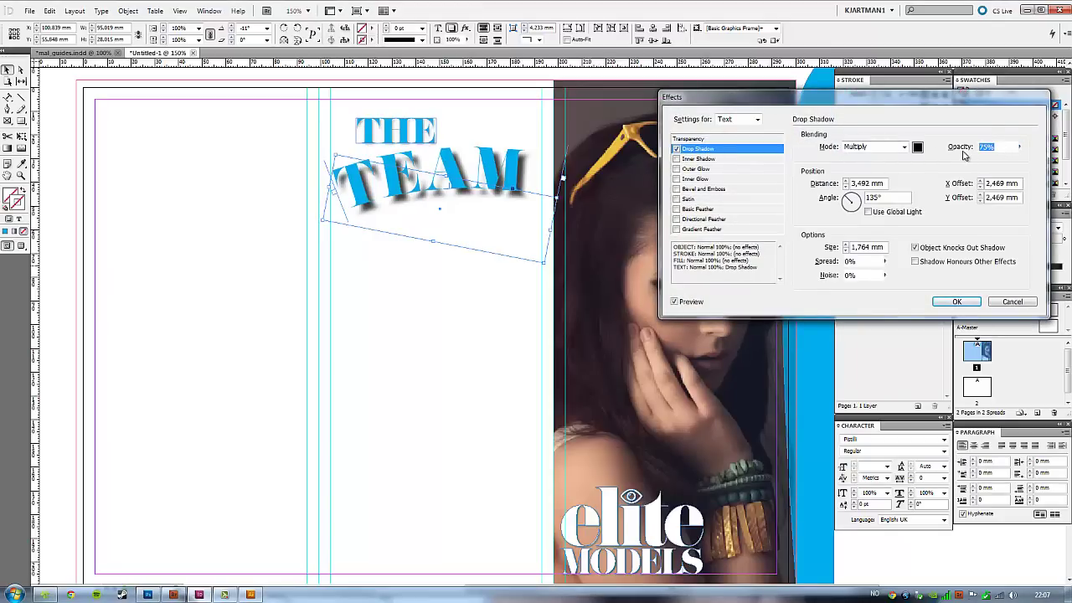
pyautogui.write('30')
pyautogui.press('Tab')
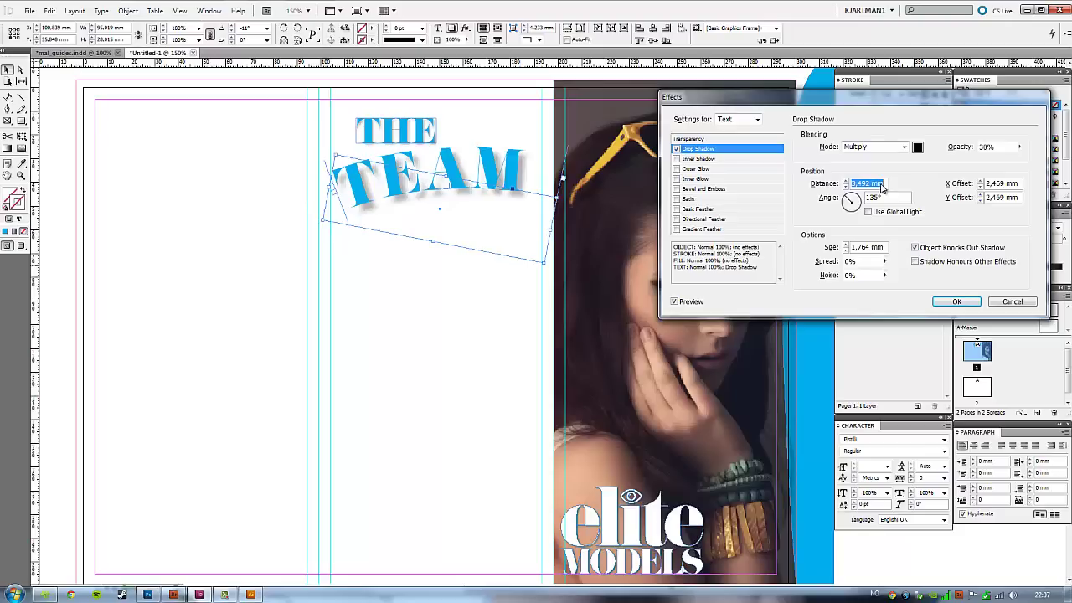
pyautogui.press('BackSpace')
pyautogui.press('Tab')
pyautogui.press('Tab')
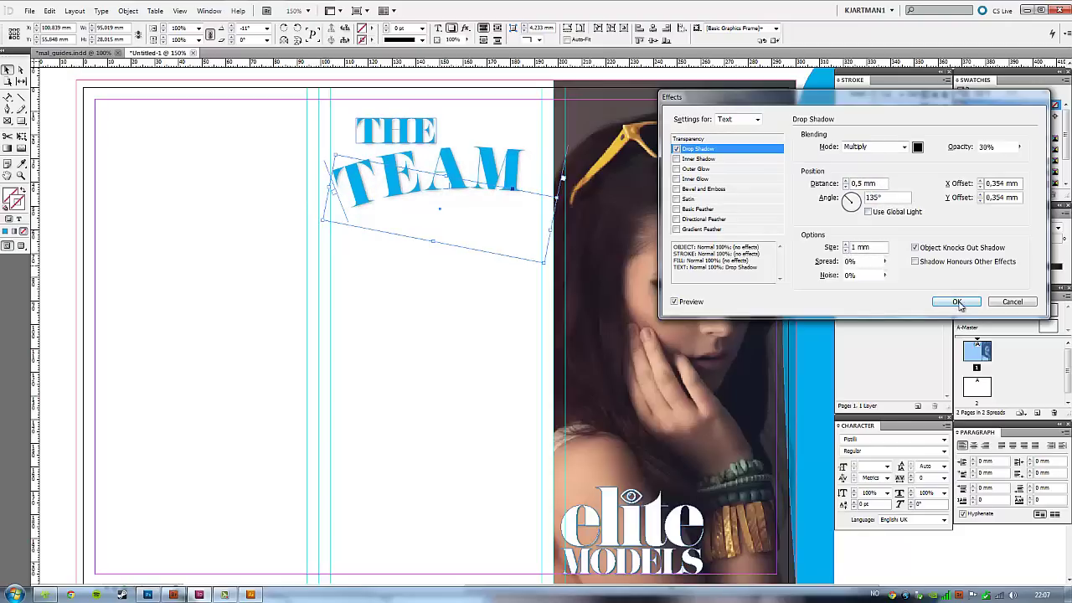
pyautogui.click(943, 301)
# Deselect and preview the page without guides and frame edges, then restore them.
pyautogui.click(456, 305)
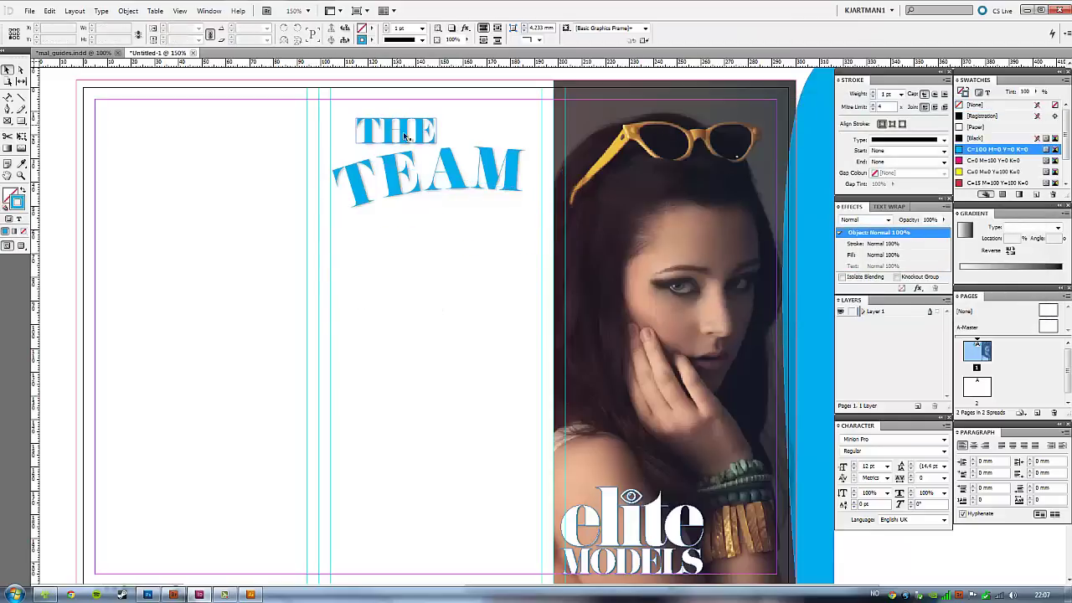
pyautogui.press('w')
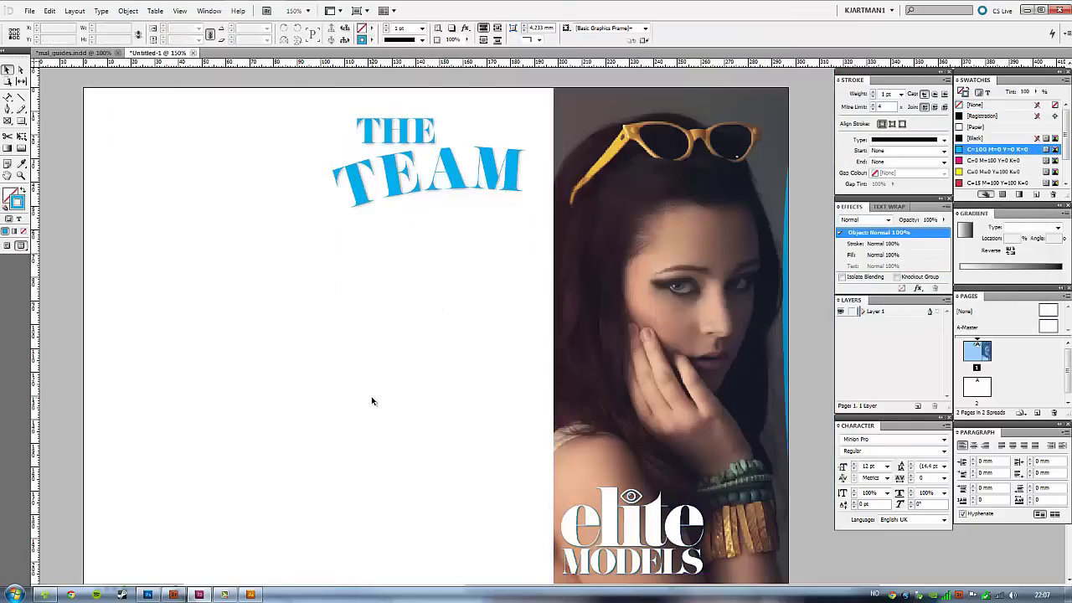
pyautogui.press('w')
pyautogui.hotkey('alt', 'Tab')
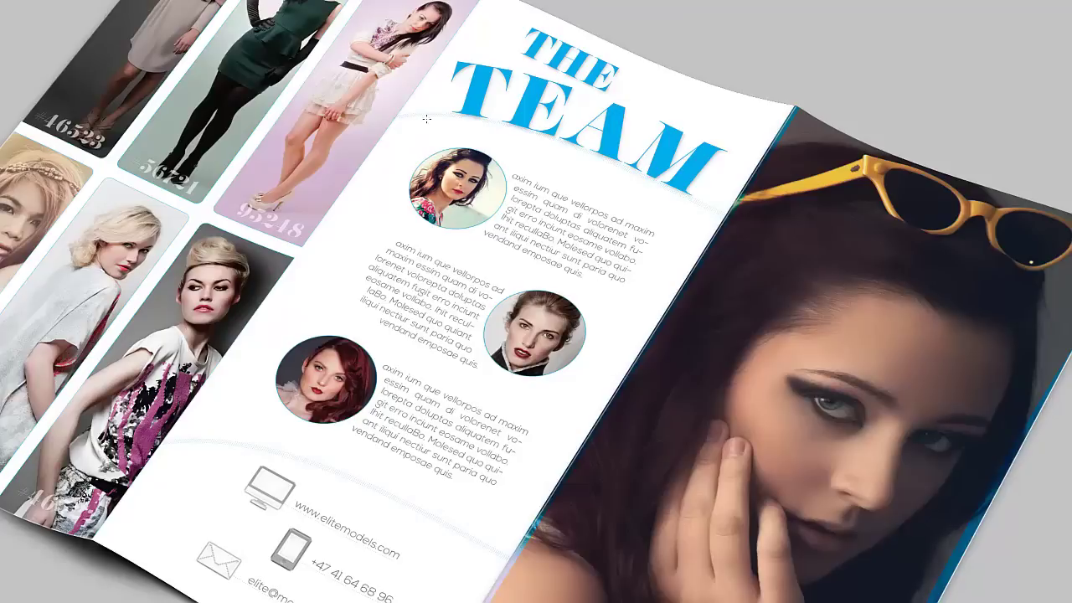
# Exit full-screen to view the Photoshop brochure mockup, then return to InDesign.
pyautogui.press('f')
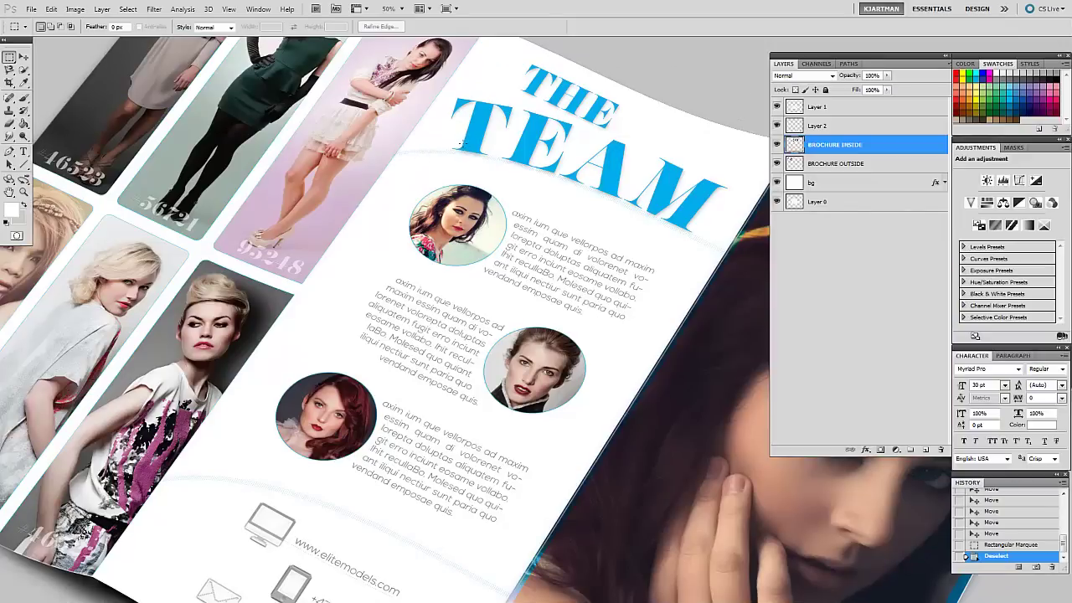
pyautogui.hotkey('alt', 'Tab')
pyautogui.hotkey('alt', 'Tab')
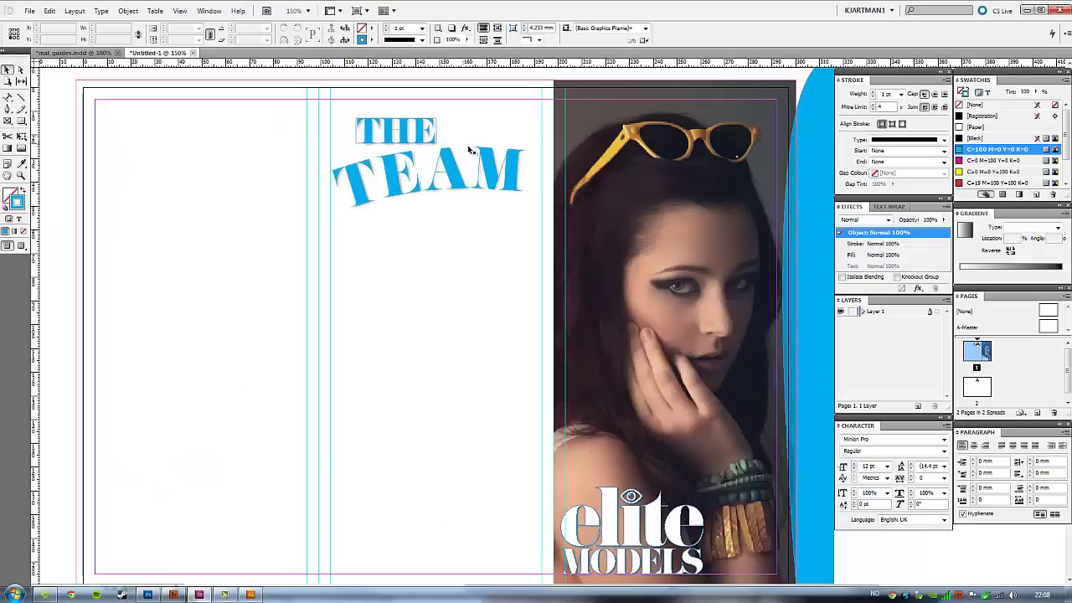
# Draw a curved line beneath the TEAM heading and give it a Dotted stroke.
pyautogui.scroll(-1, 448, 231)
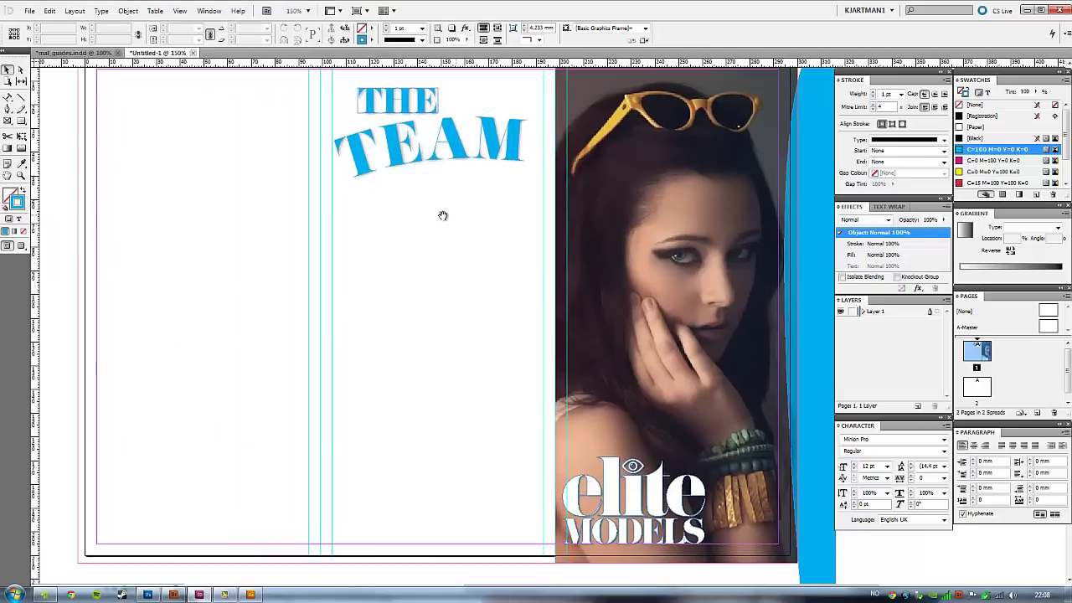
pyautogui.click(8, 109)
pyautogui.click(319, 209)
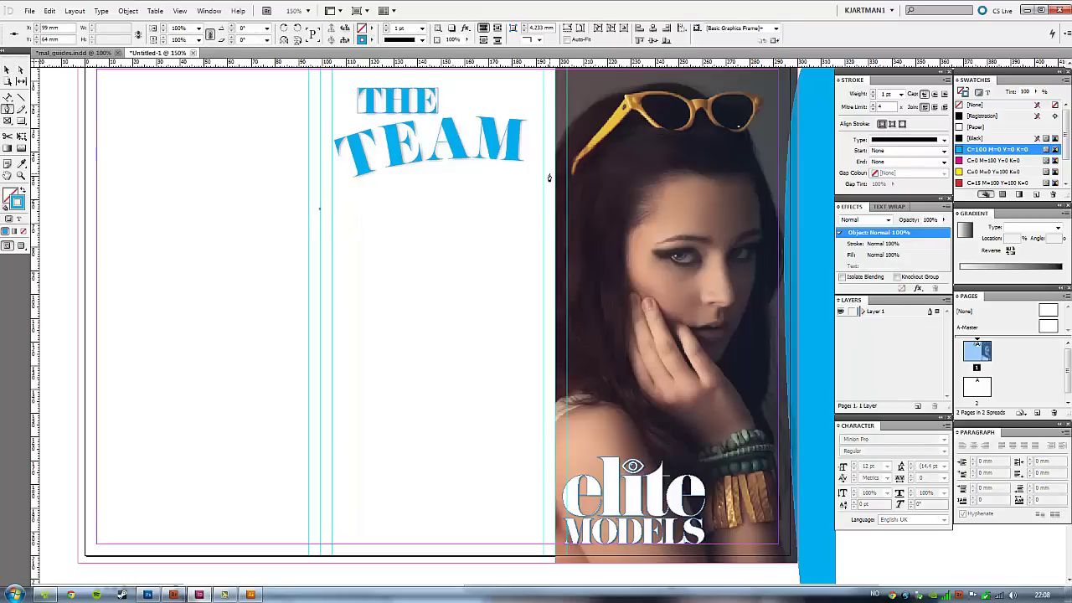
pyautogui.moveTo(555, 176)
pyautogui.mouseDown()
pyautogui.moveTo(735, 196)
pyautogui.moveTo(727, 206)
pyautogui.mouseUp()
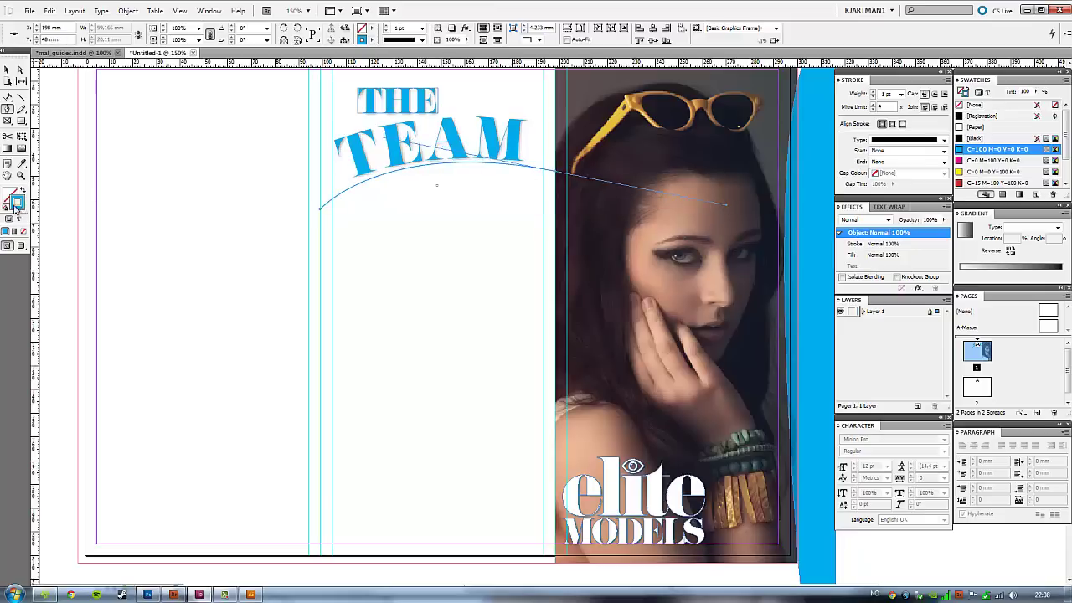
pyautogui.click(422, 40)
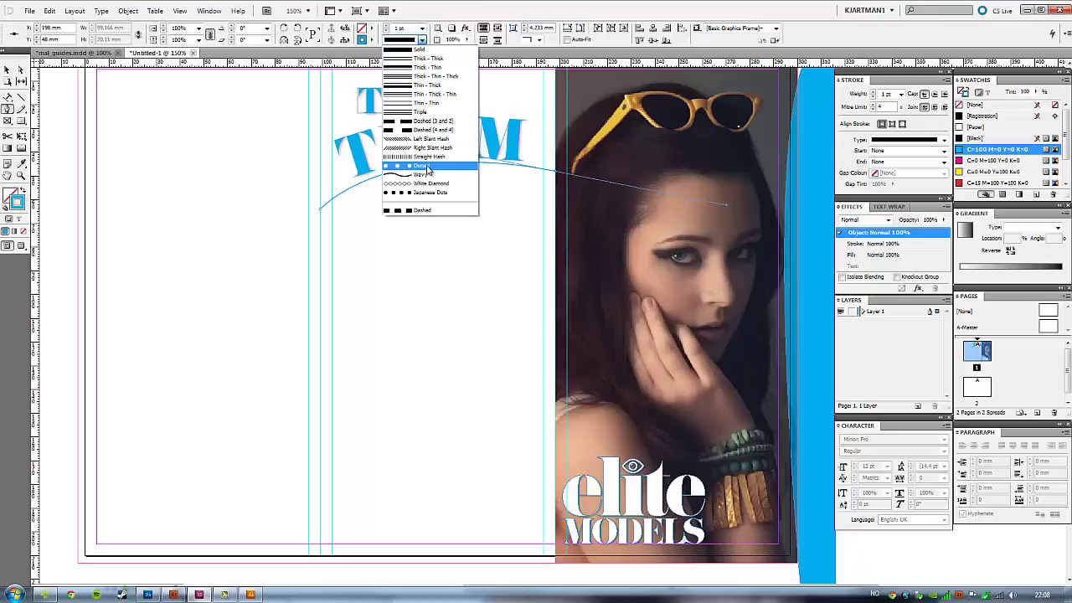
pyautogui.click(429, 166)
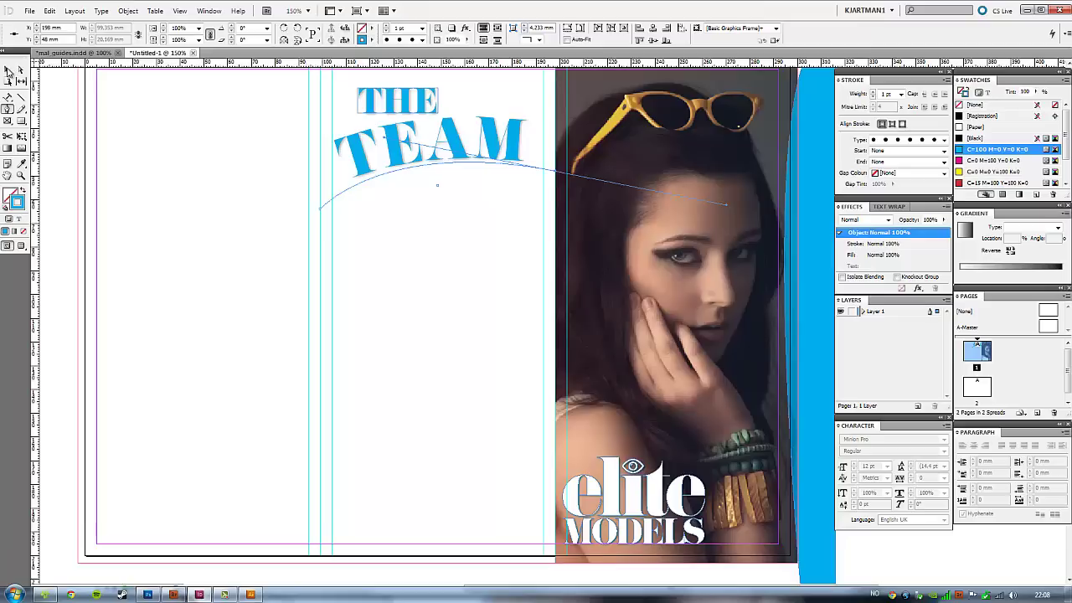
# Zoom in and settle the dotted arc just beneath the TEAM lettering.
pyautogui.click(8, 69)
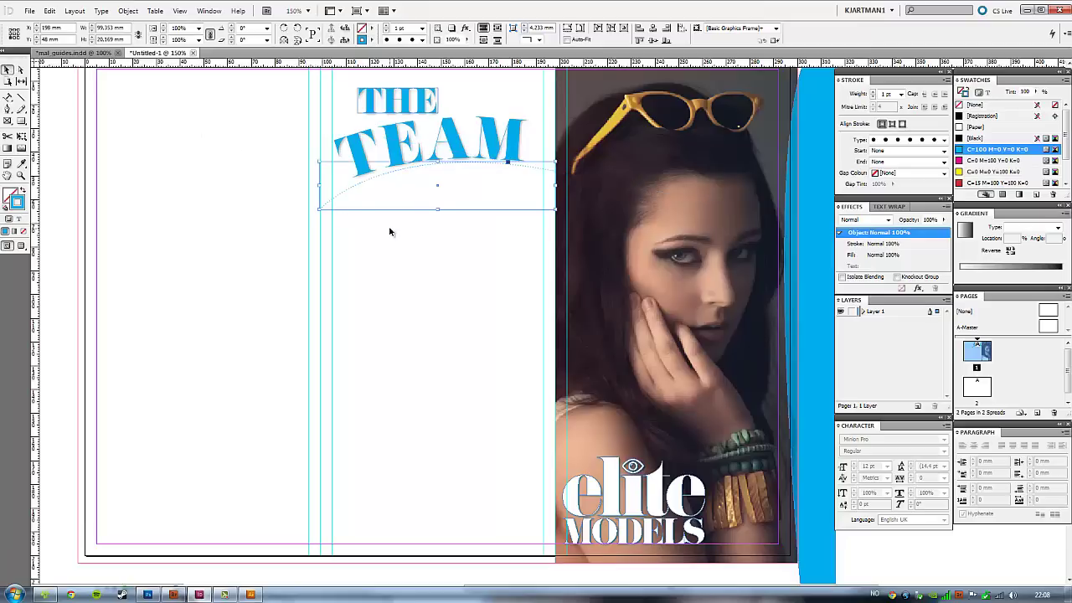
pyautogui.hotkey('ctrl', '=')
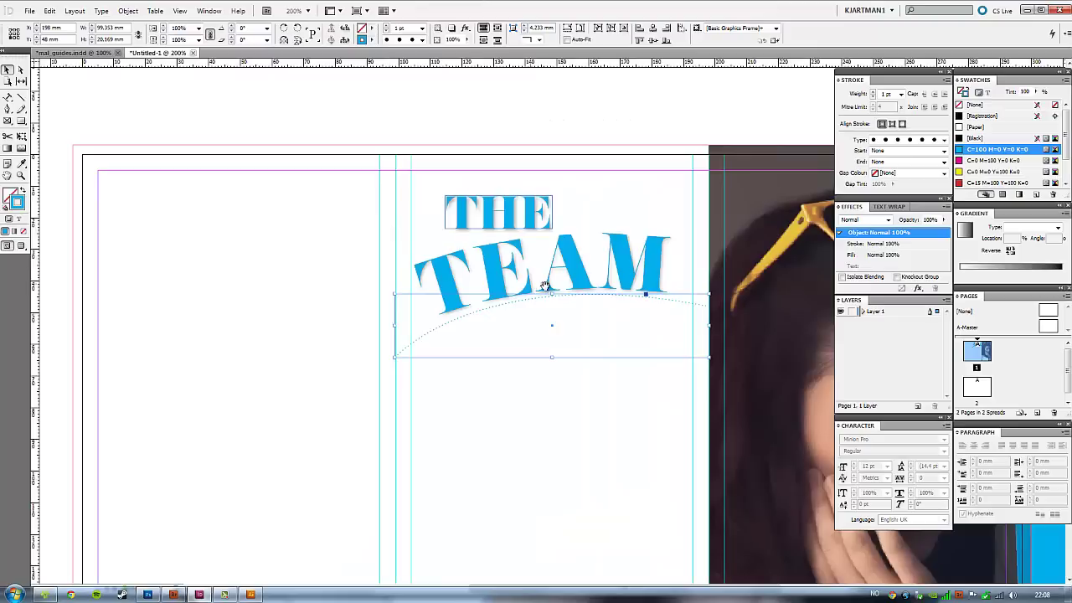
pyautogui.hscroll(2, 394, 234)
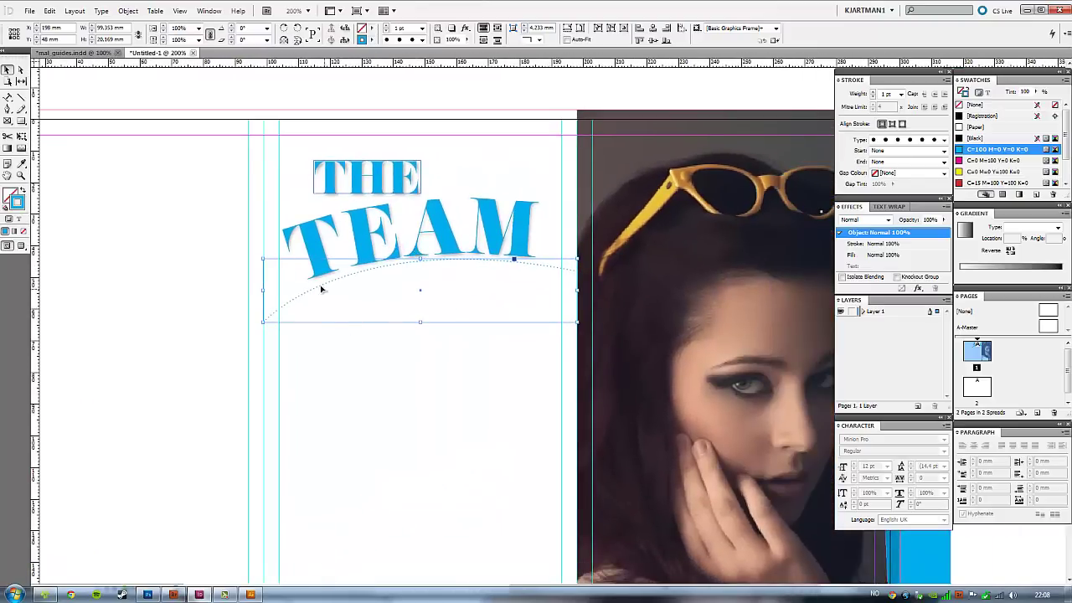
pyautogui.moveTo(321, 289); pyautogui.dragTo(323, 295)
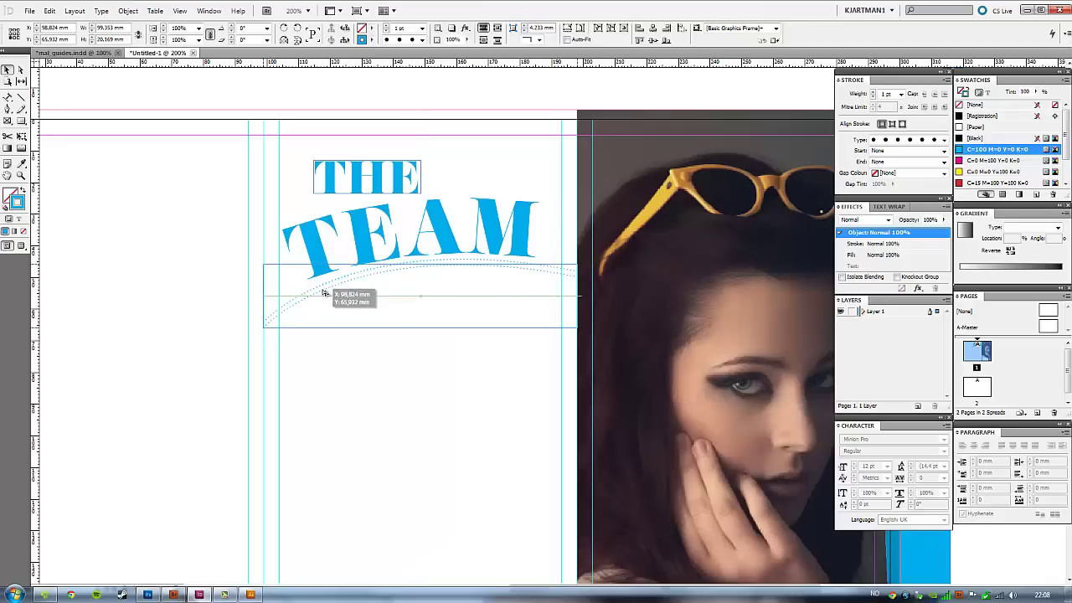
pyautogui.moveTo(321, 295); pyautogui.dragTo(325, 290)
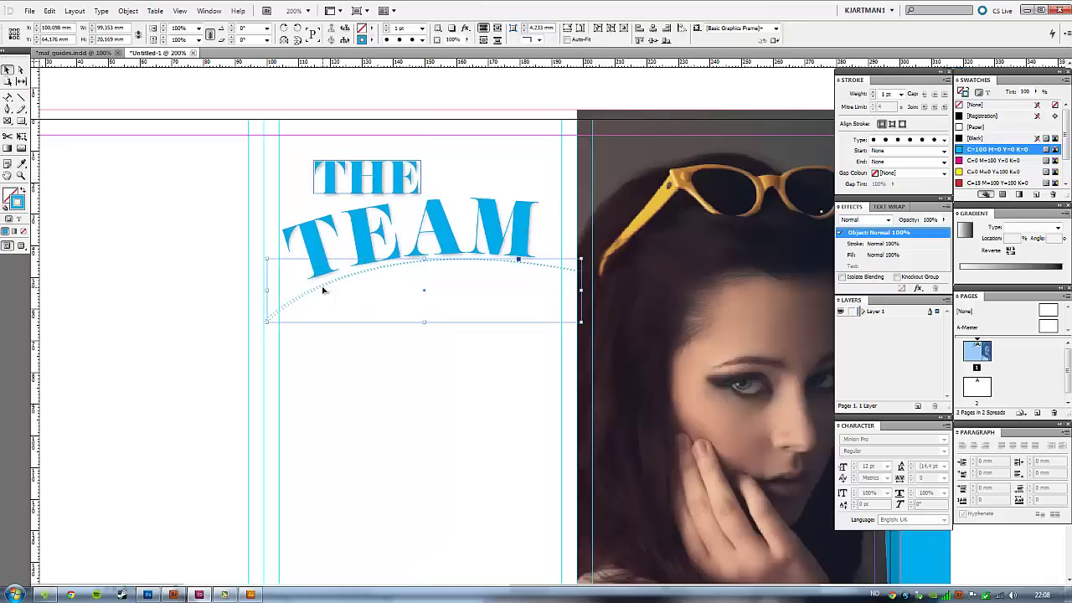
pyautogui.press('z')
pyautogui.moveTo(239, 167); pyautogui.dragTo(577, 426)
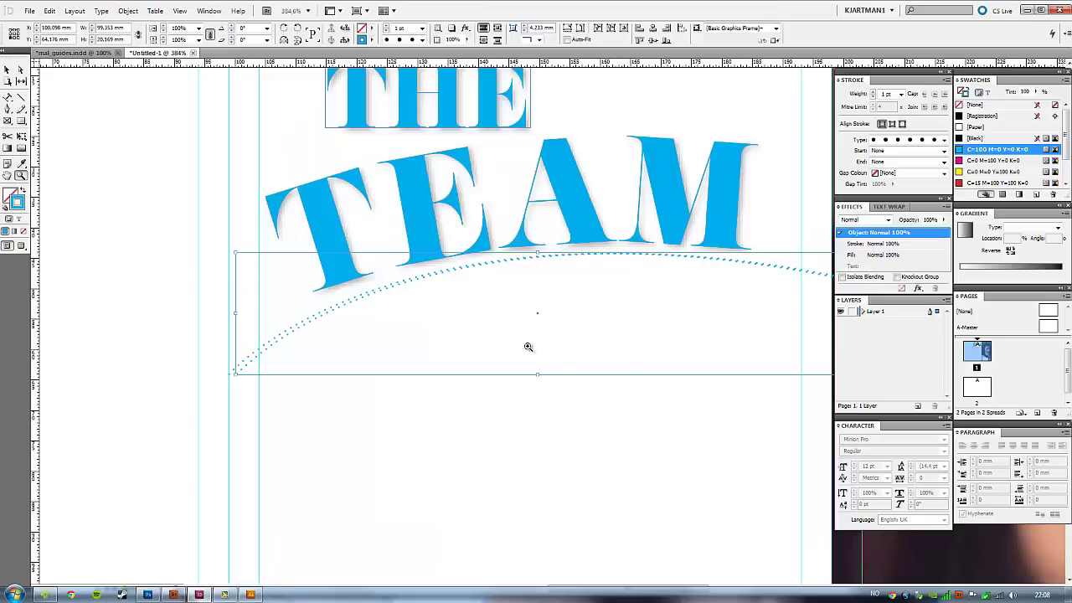
pyautogui.press('v')
pyautogui.moveTo(327, 317); pyautogui.dragTo(320, 321)
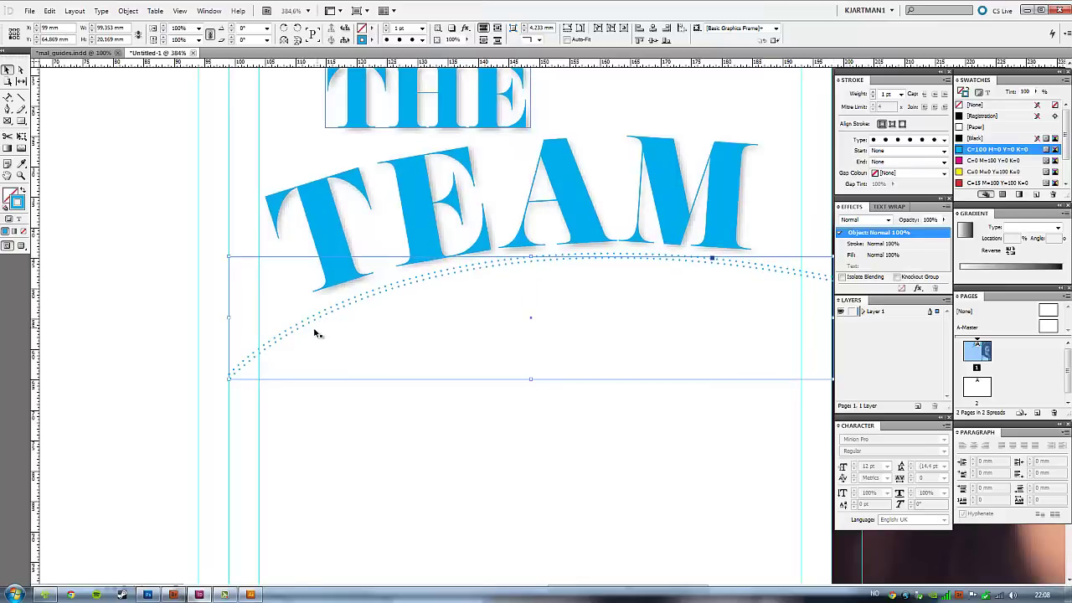
pyautogui.moveTo(291, 402); pyautogui.dragTo(253, 344)
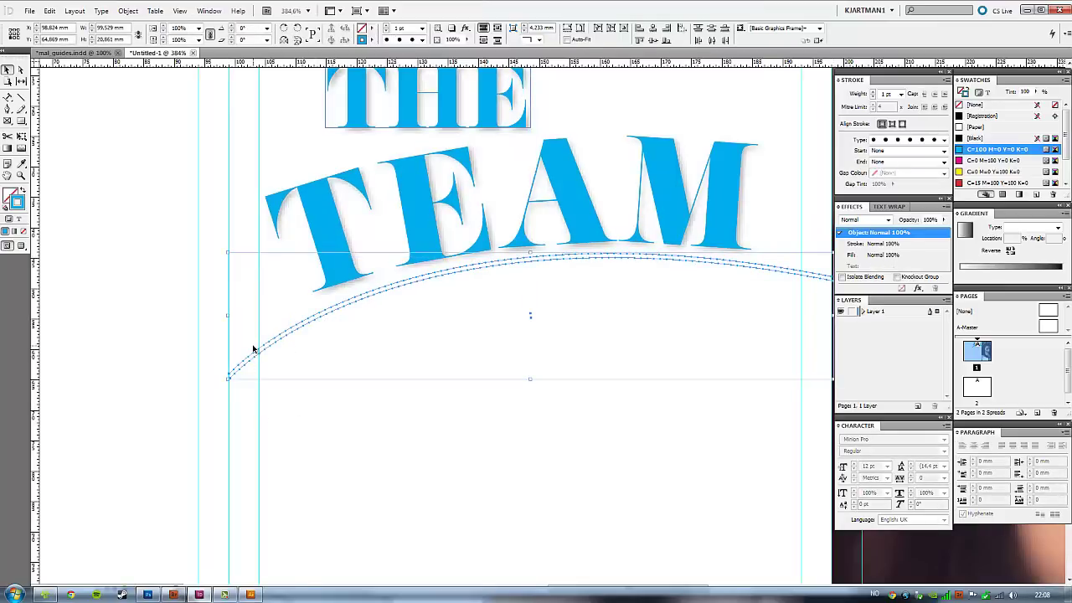
# Group the dotted arc and place a copy just below the original.
pyautogui.click(128, 11)
pyautogui.click(144, 77)
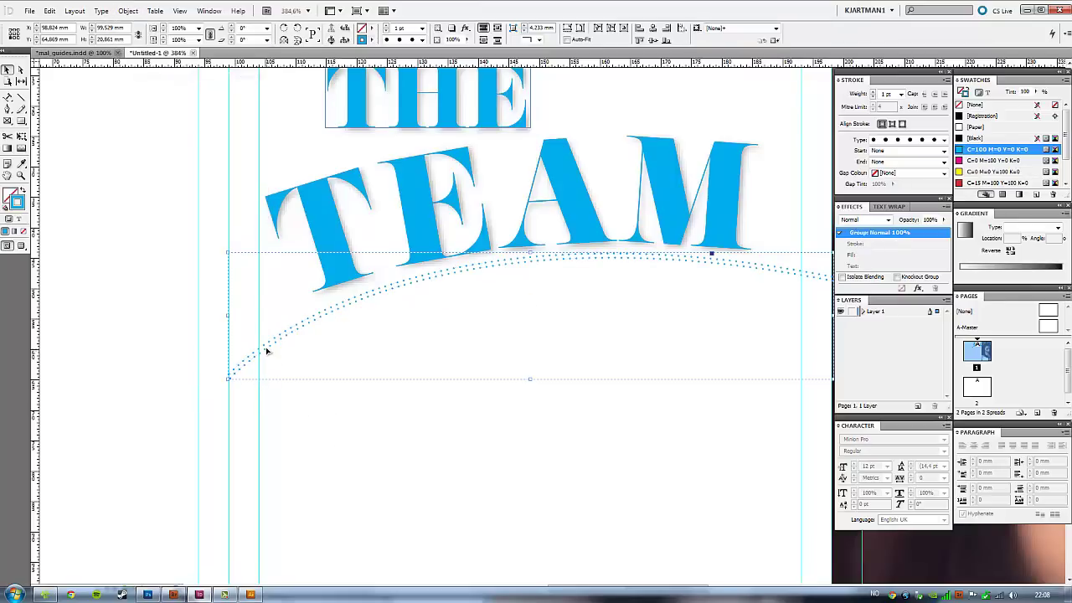
pyautogui.moveTo(266, 350); pyautogui.dragTo(266, 362)
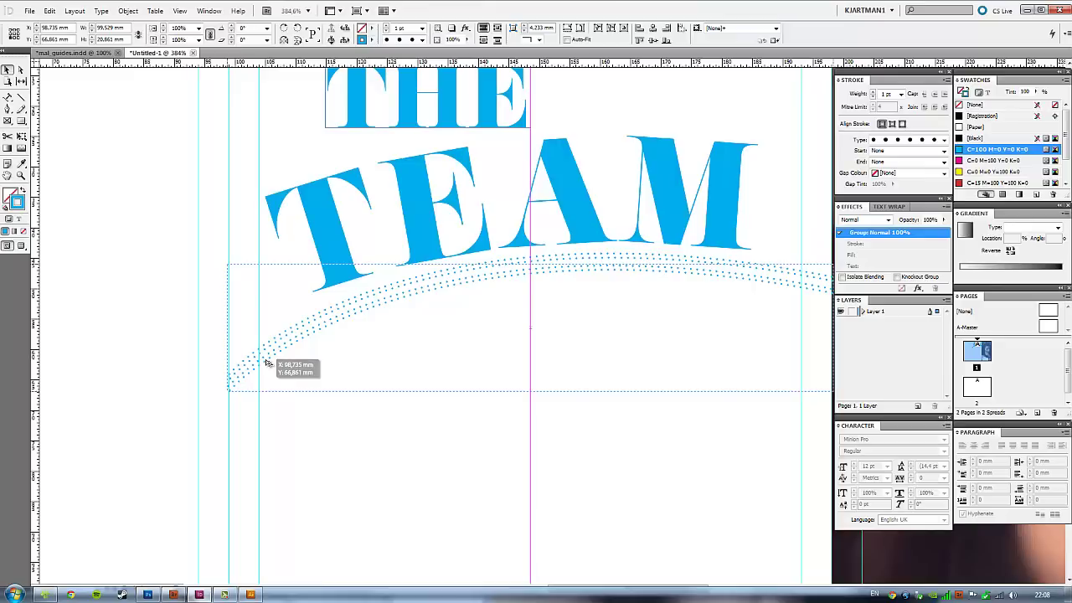
pyautogui.moveTo(267, 362); pyautogui.dragTo(266, 359)
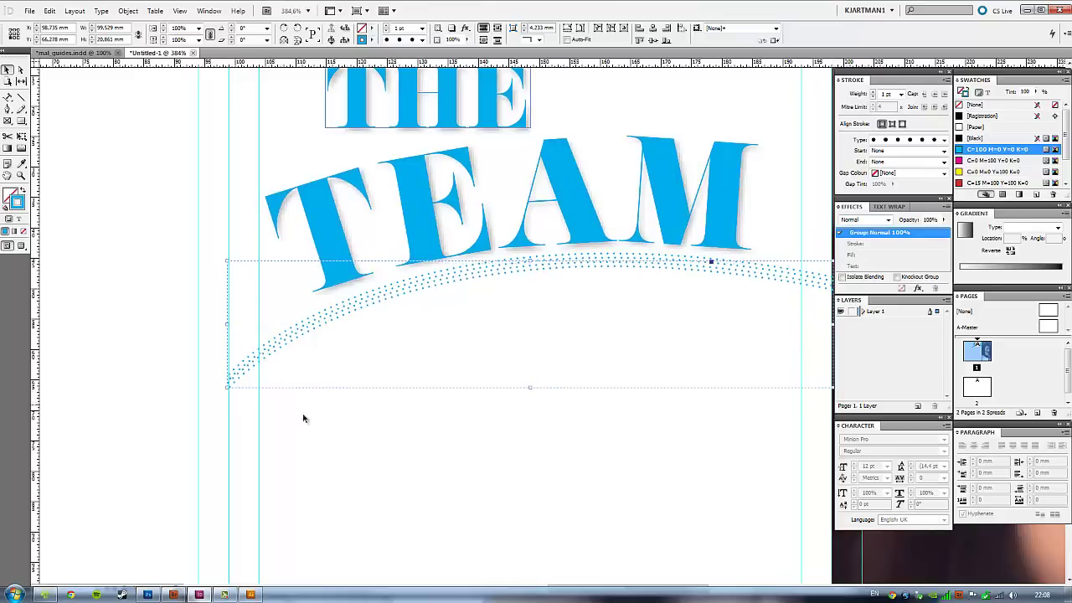
pyautogui.moveTo(301, 427); pyautogui.dragTo(262, 345)
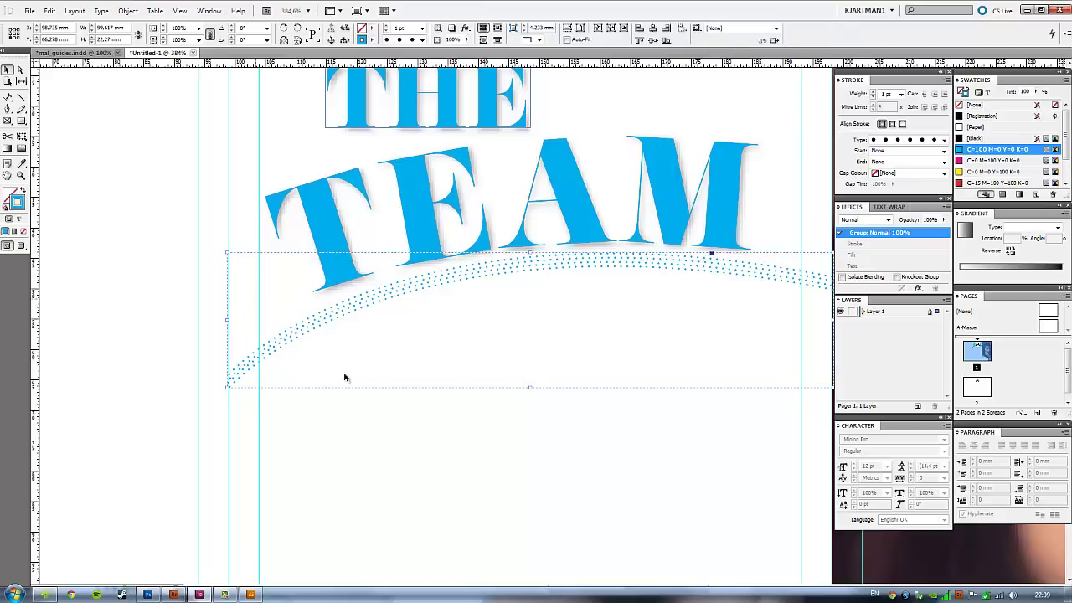
pyautogui.click(438, 445)
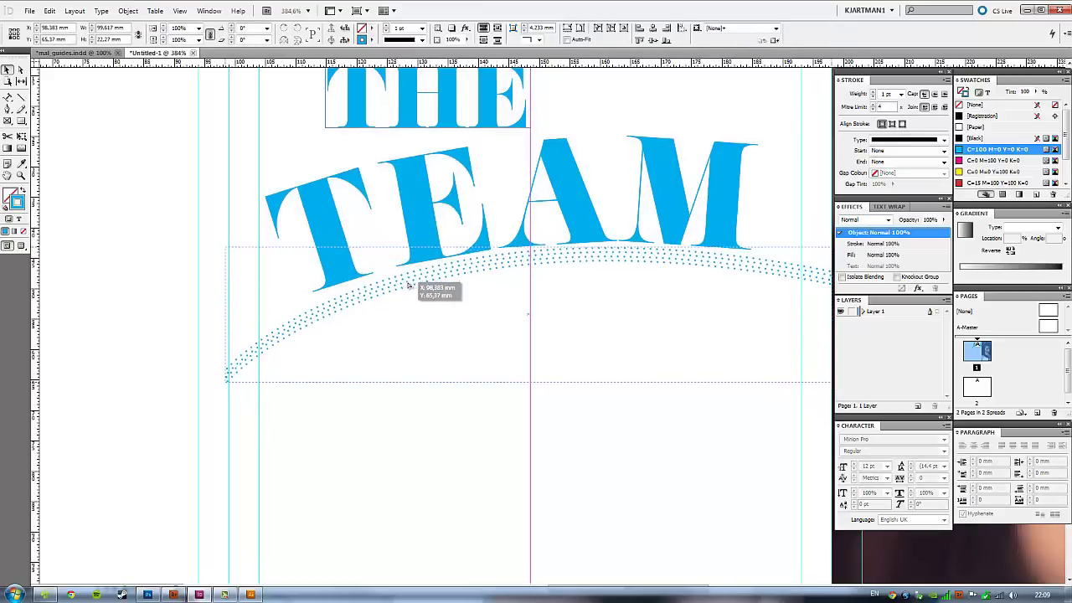
# Nudge the dotted arc up and the word TEAM slightly right, then zoom out.
pyautogui.moveTo(410, 288); pyautogui.dragTo(432, 278)
pyautogui.click(442, 471)
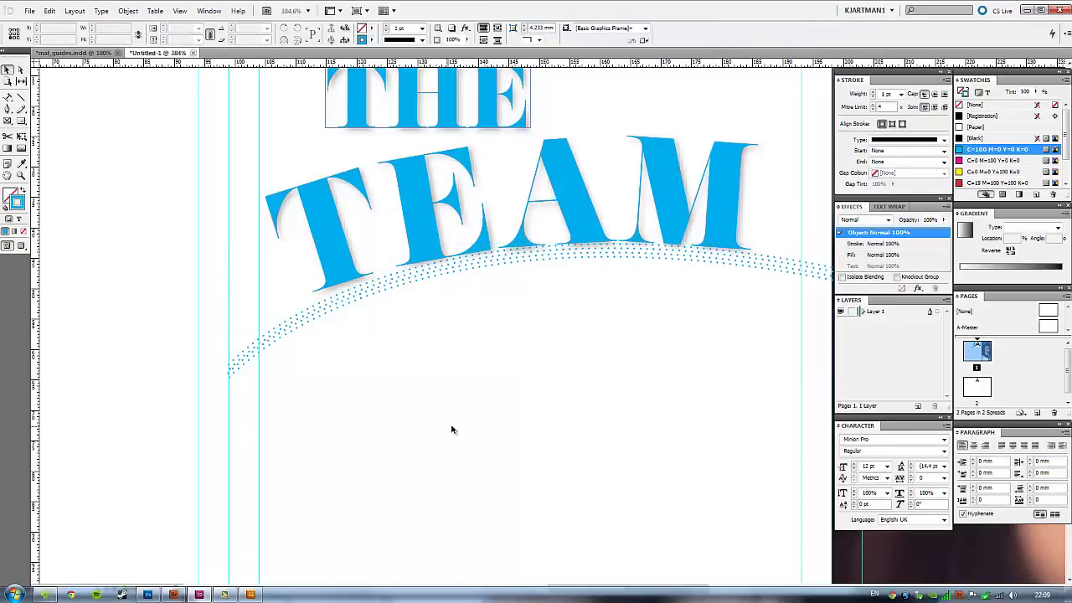
pyautogui.moveTo(481, 235); pyautogui.dragTo(485, 236)
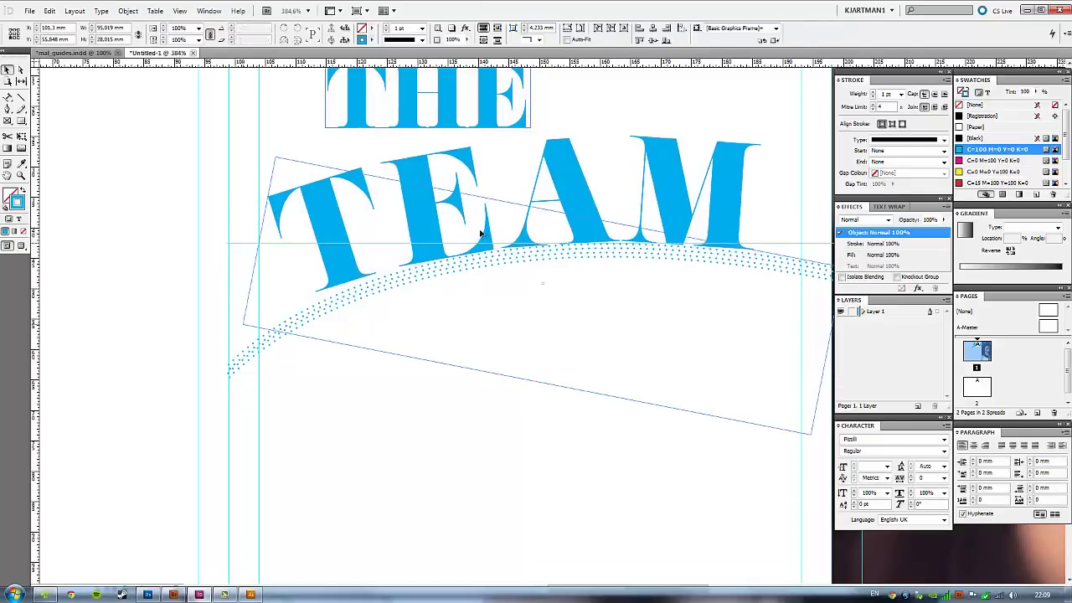
pyautogui.click(477, 373)
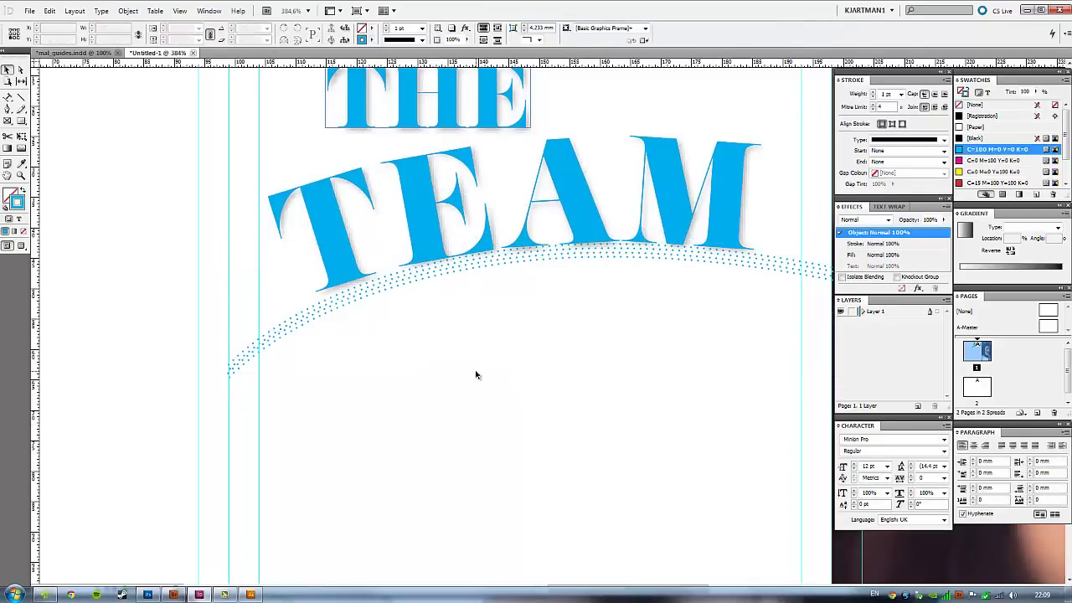
pyautogui.hotkey('ctrl', '-')
pyautogui.hotkey('ctrl', '-')
pyautogui.hotkey('ctrl', '-')
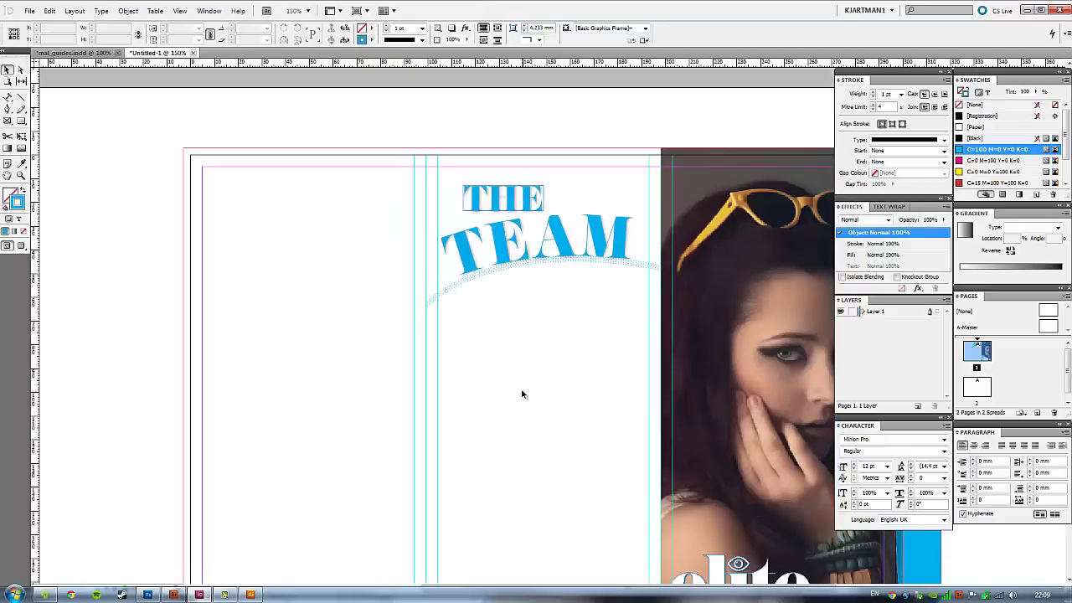
# Draw a small circle below the dotted arc with a double-line stroke.
pyautogui.moveTo(435, 343); pyautogui.dragTo(282, 234)
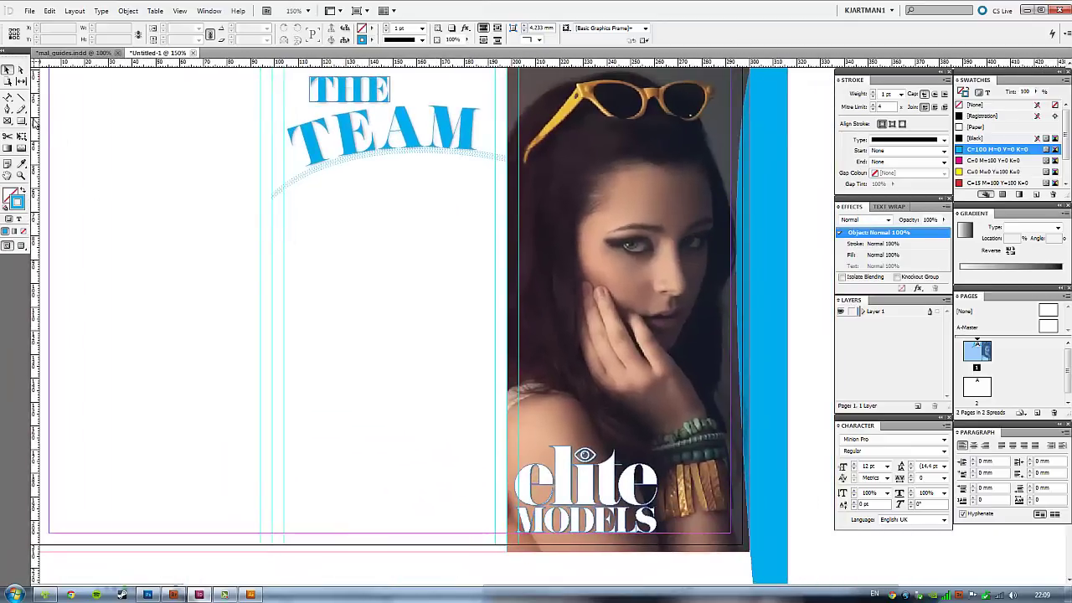
pyautogui.click(21, 122)
pyautogui.click(21, 122)
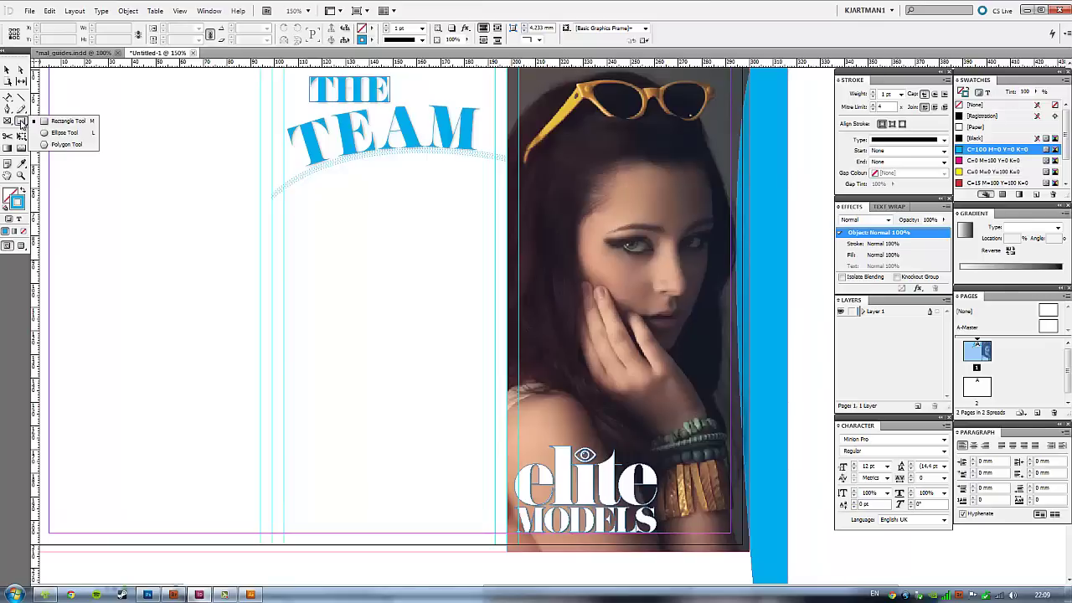
pyautogui.click(63, 133)
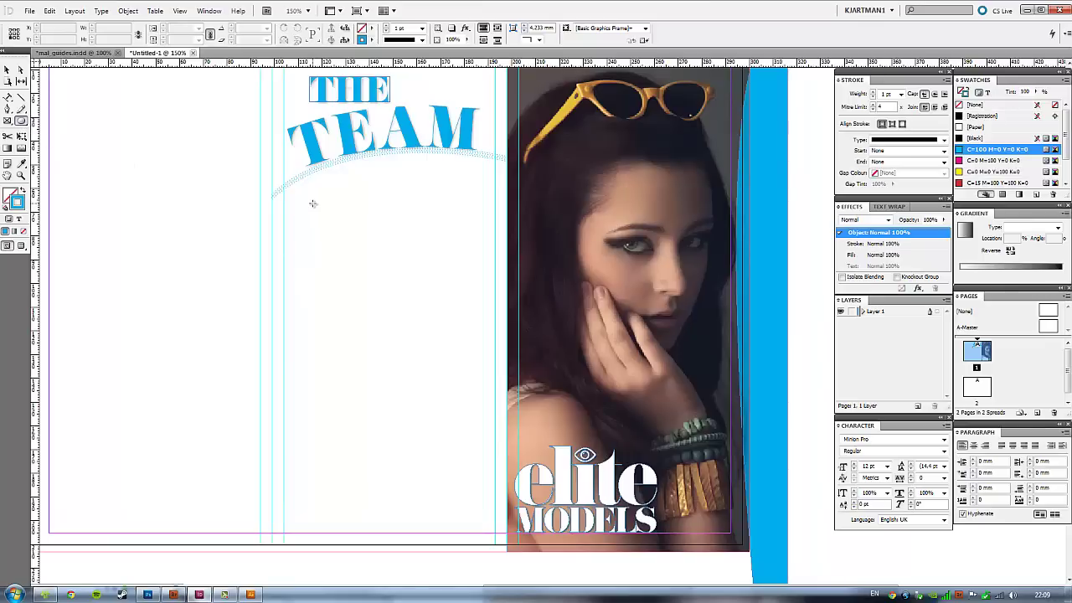
pyautogui.moveTo(312, 204)
pyautogui.mouseDown()
pyautogui.moveTo(362, 238)
pyautogui.moveTo(371, 275)
pyautogui.mouseUp()
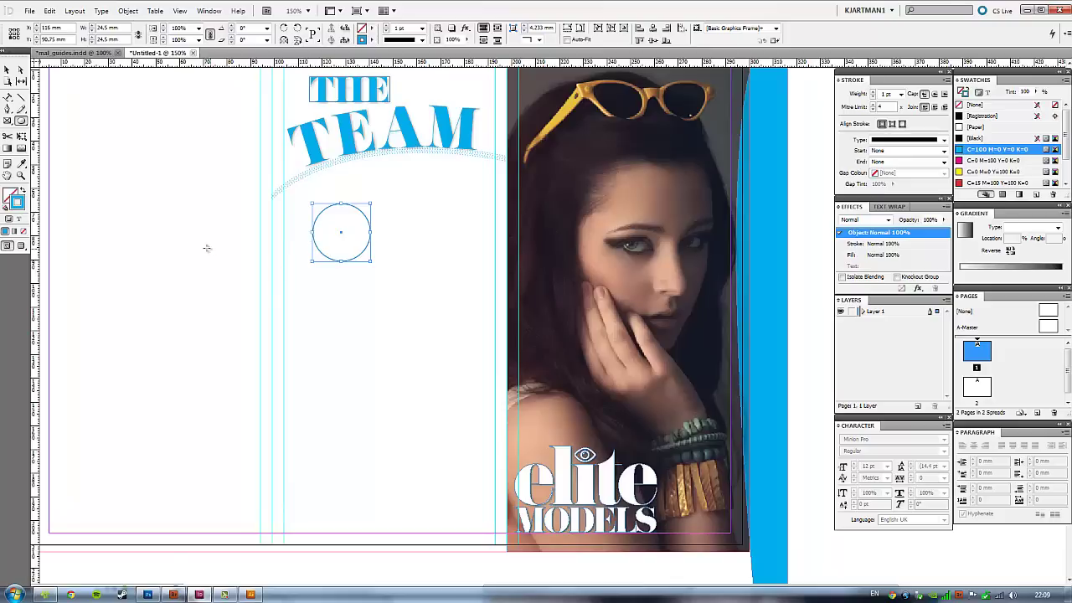
pyautogui.click(423, 41)
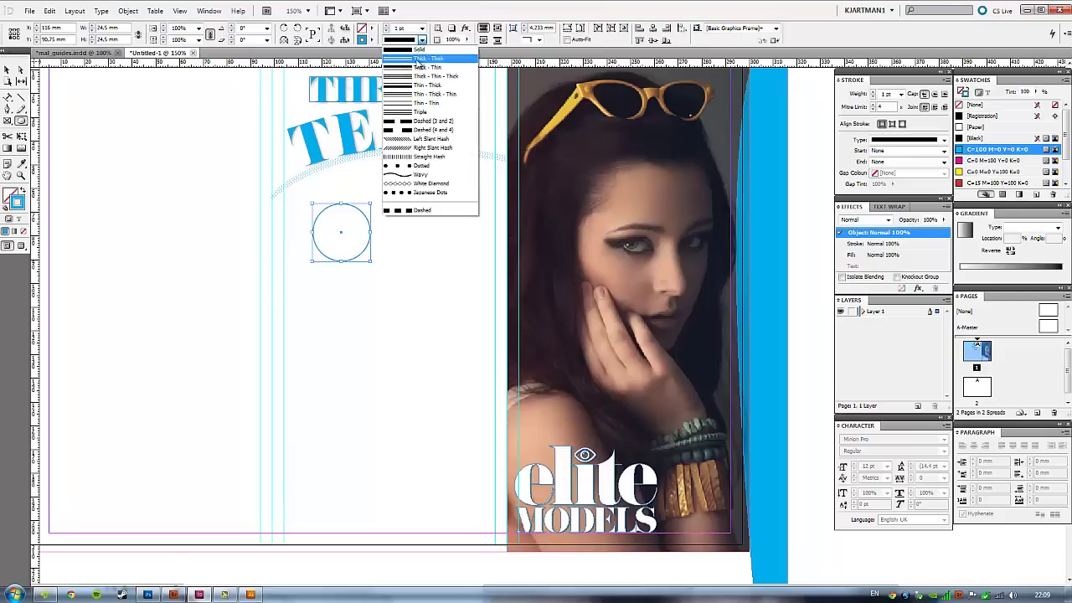
pyautogui.click(441, 59)
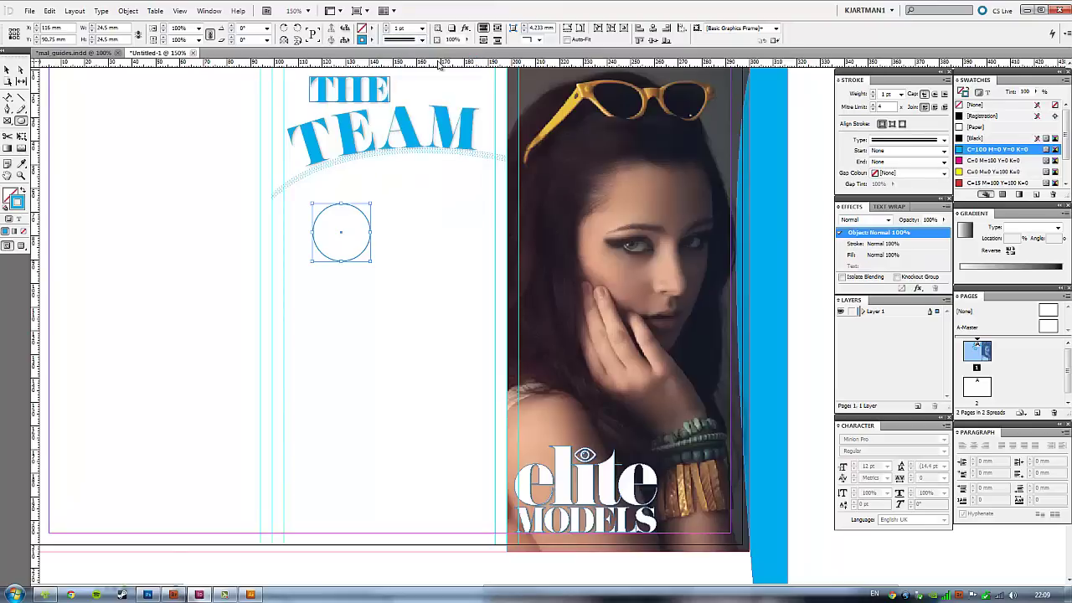
# Thin the circle's outline to 0.5 pt, reapply the multi-line style, and nudge it up-left.
pyautogui.press('z')
pyautogui.moveTo(291, 134); pyautogui.dragTo(524, 344)
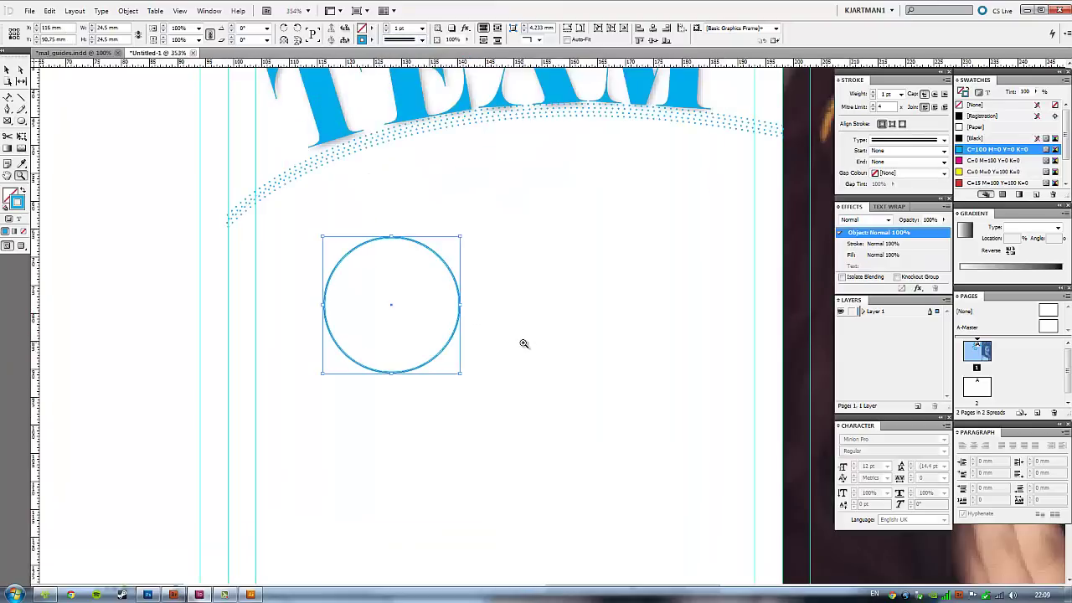
pyautogui.click(423, 29)
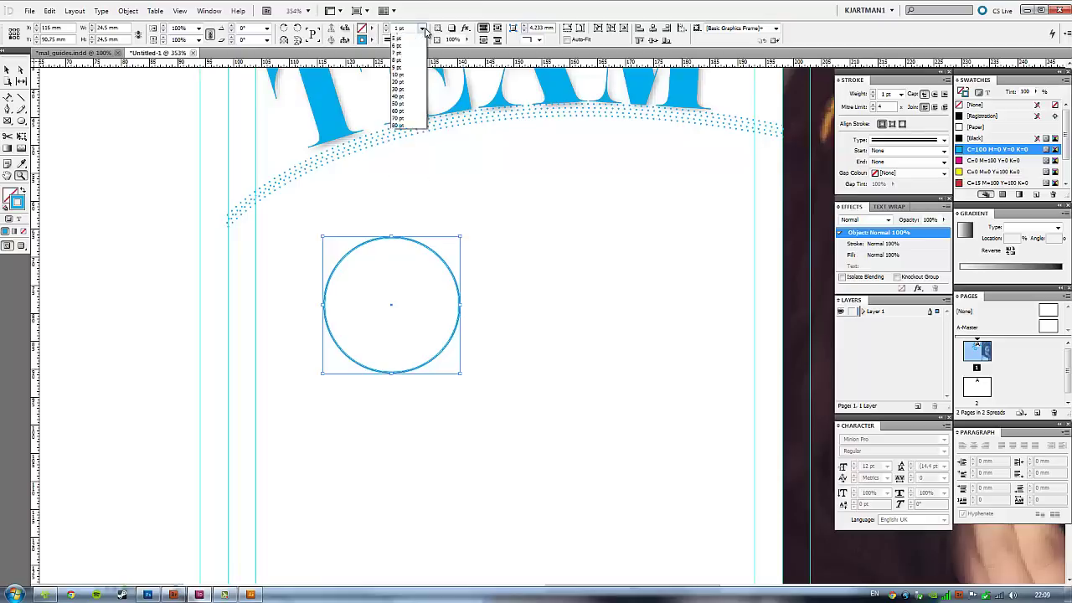
pyautogui.click(411, 52)
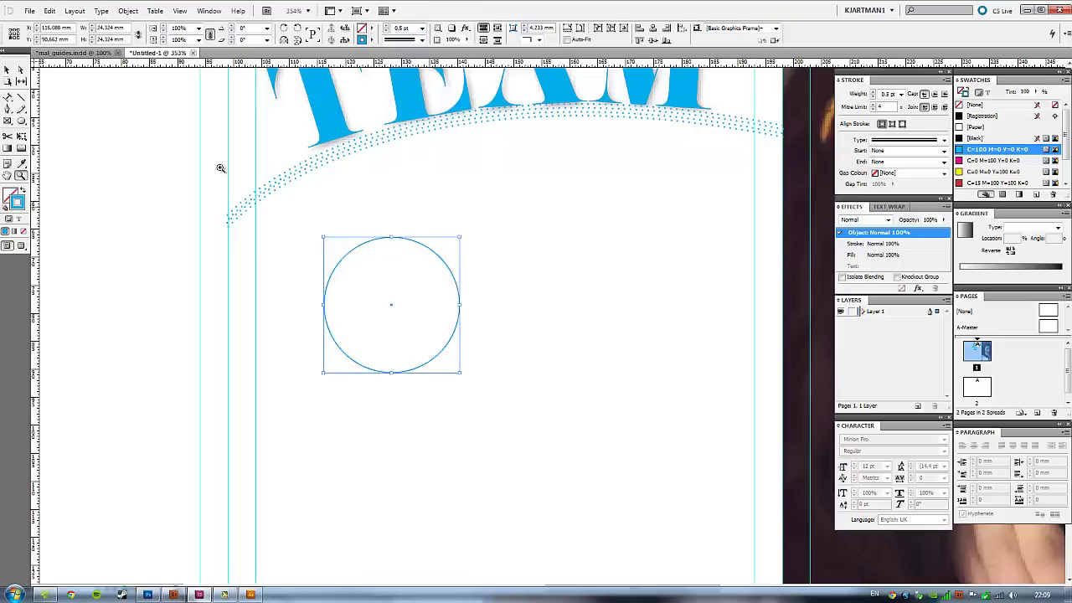
pyautogui.click(422, 39)
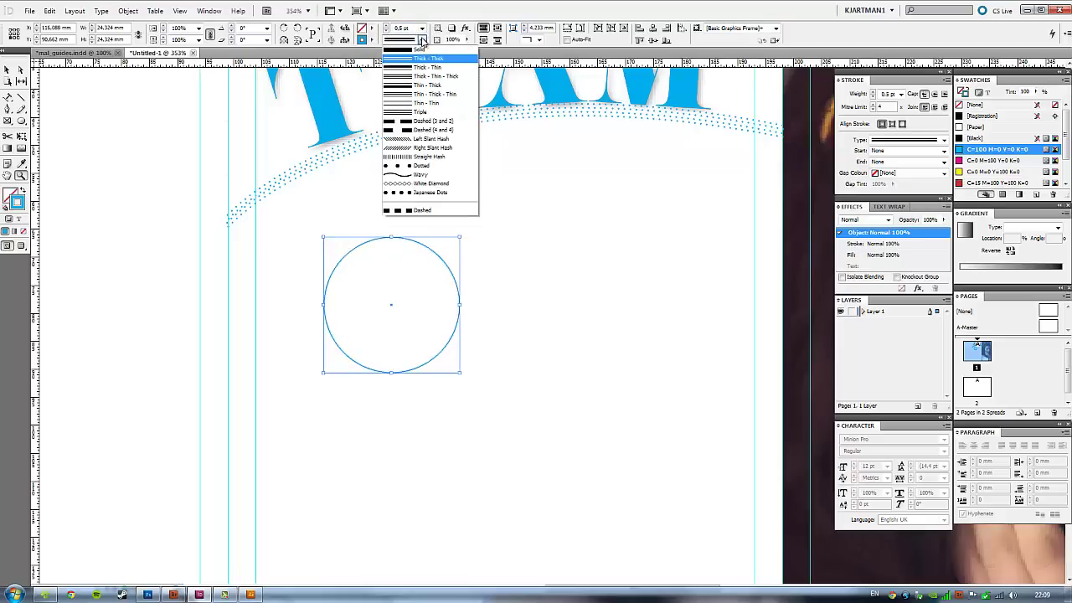
pyautogui.click(433, 102)
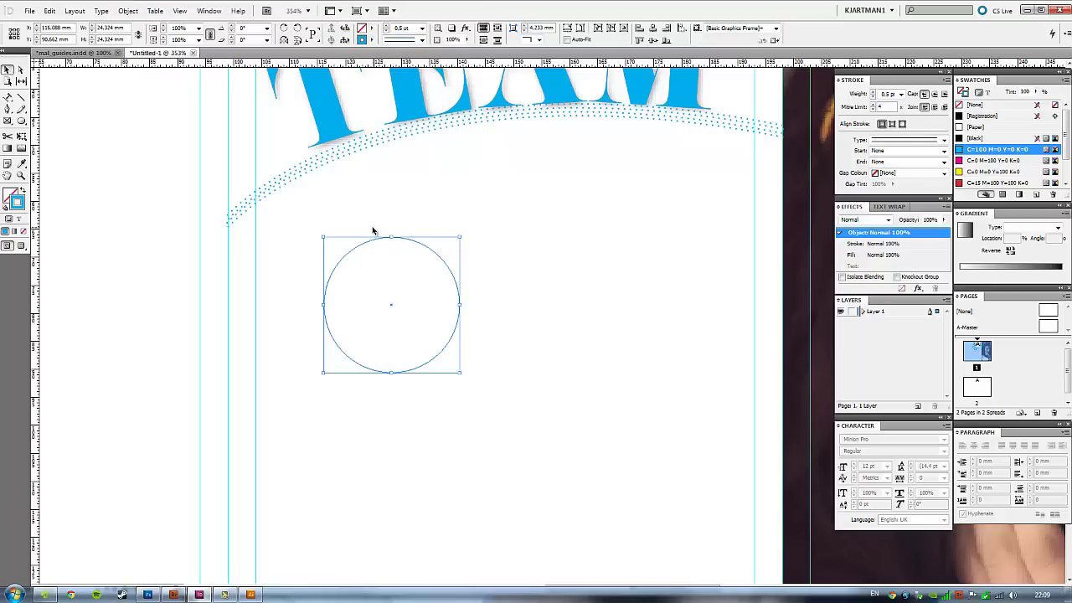
pyautogui.hotkey('ctrl', 'alt', '=')
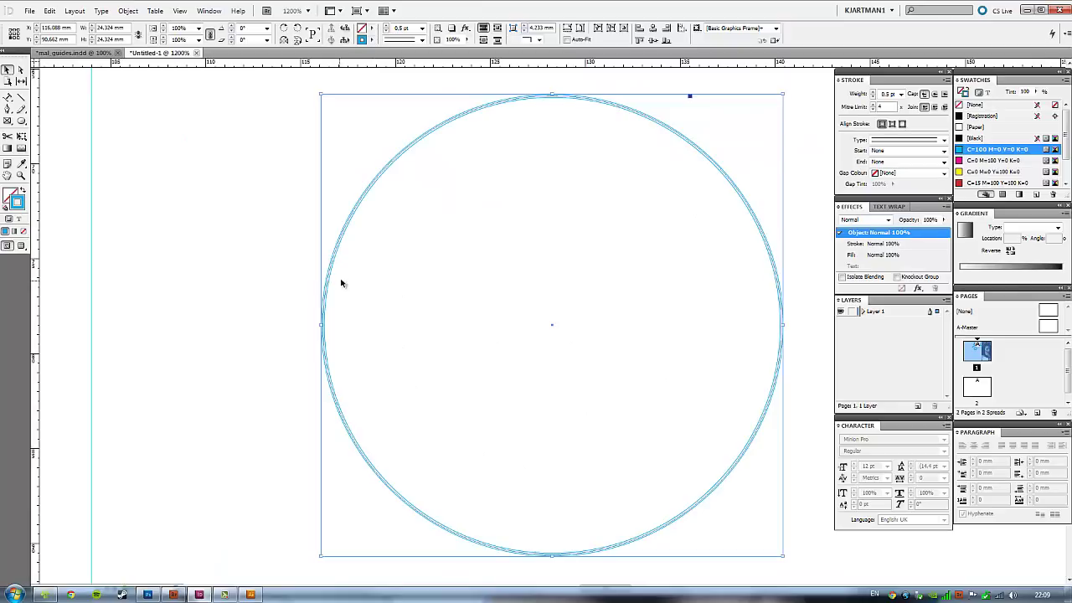
pyautogui.click(268, 232)
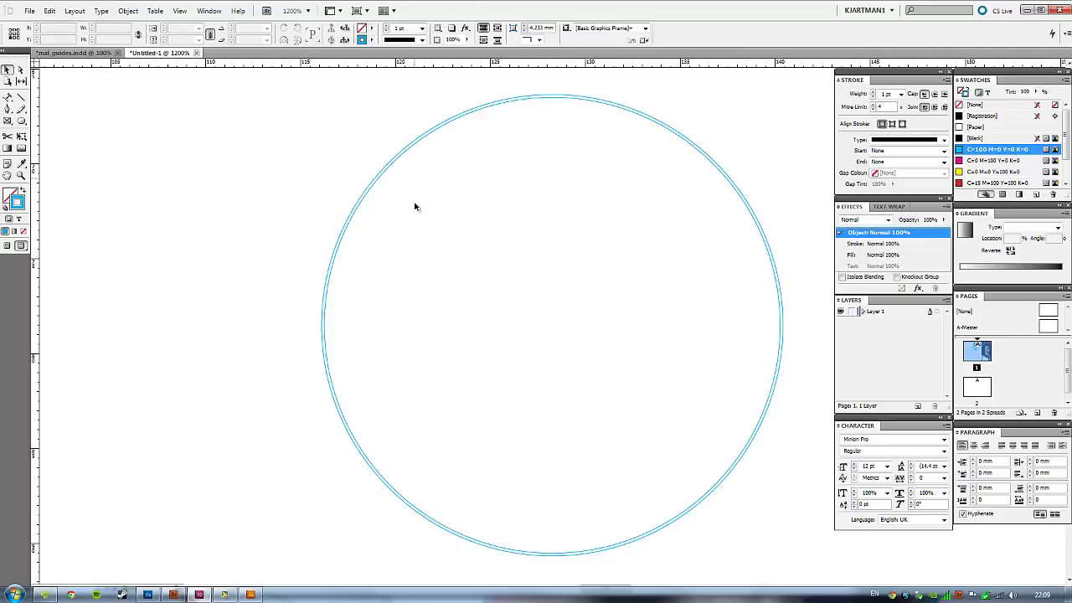
pyautogui.hscroll(2, 393, 219)
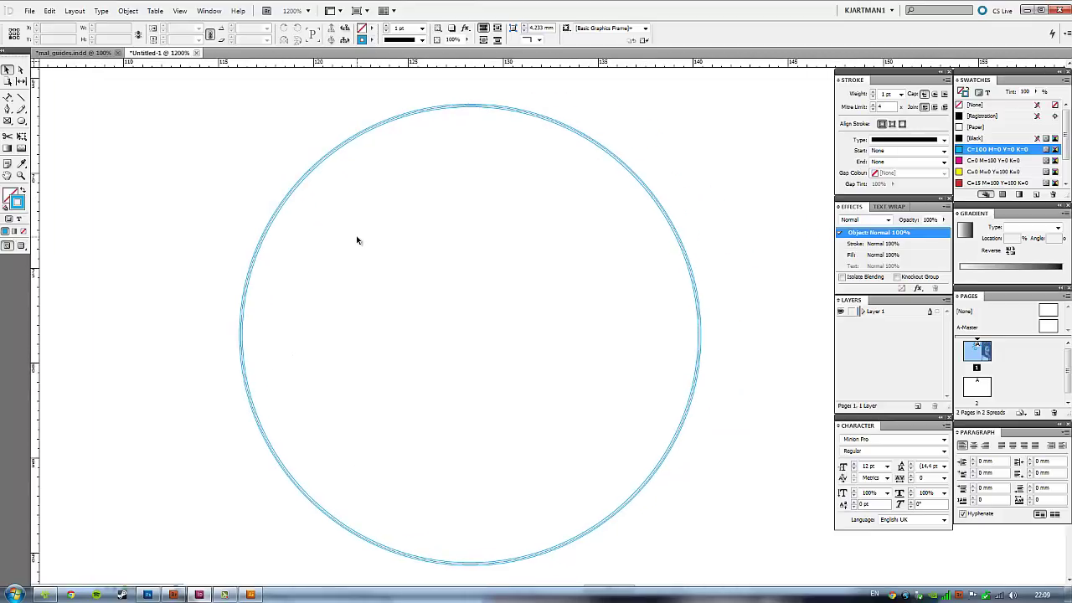
pyautogui.hotkey('ctrl', '-')
pyautogui.hotkey('ctrl', '-')
pyautogui.hotkey('ctrl', '-')
pyautogui.hotkey('ctrl', '-')
pyautogui.hotkey('ctrl', '-')
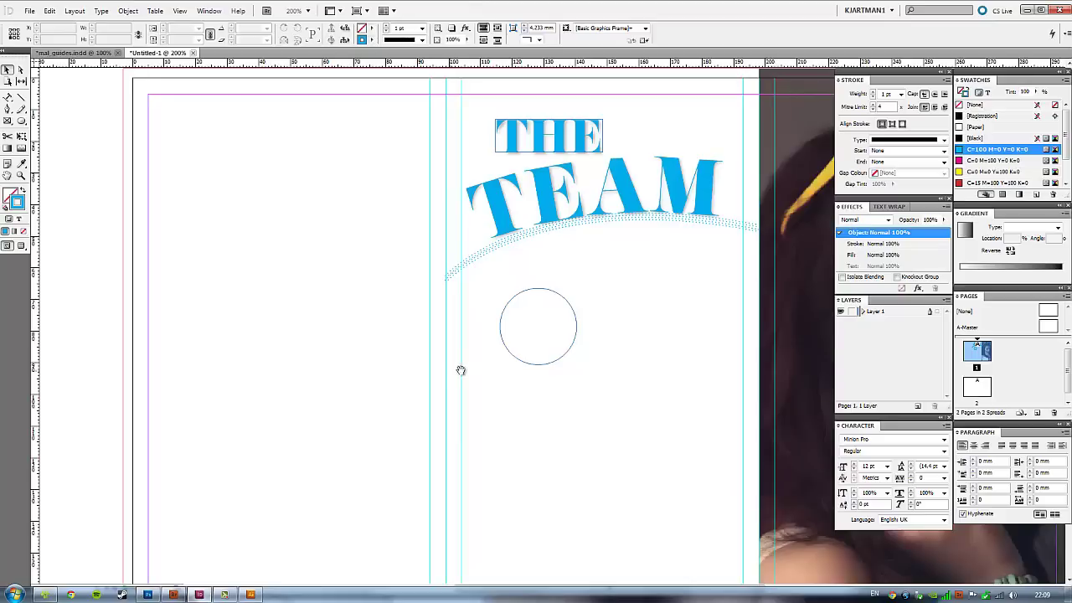
pyautogui.moveTo(461, 370); pyautogui.dragTo(414, 338)
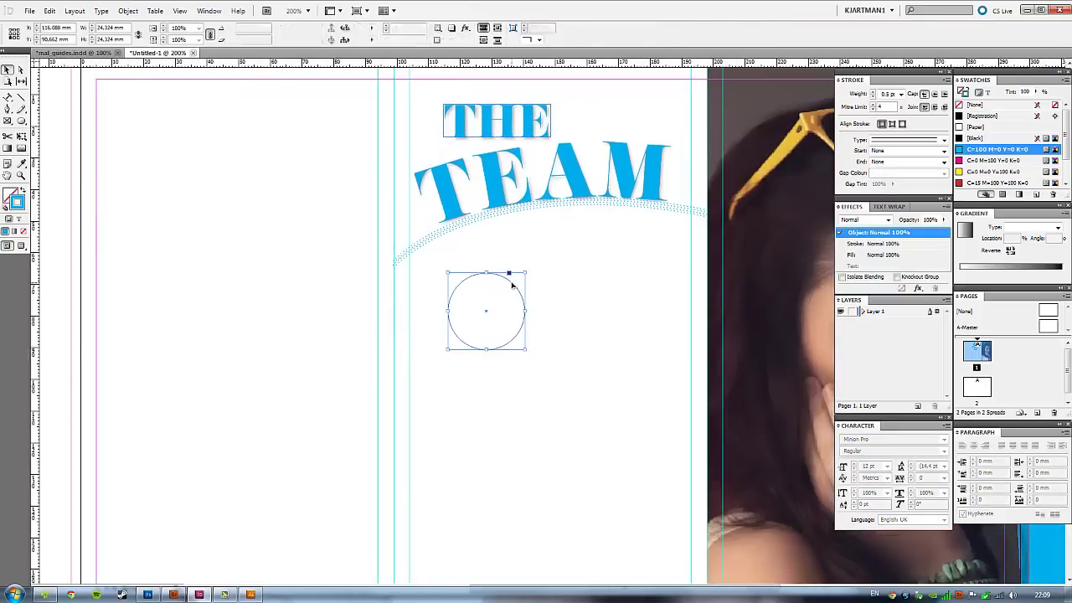
pyautogui.moveTo(514, 286); pyautogui.dragTo(494, 267)
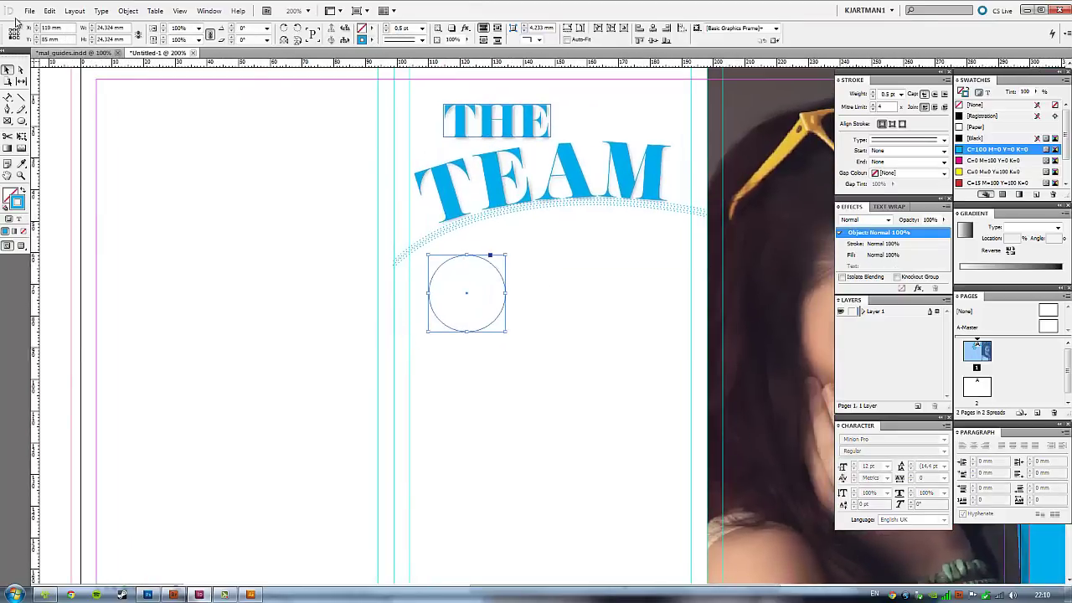
# Place Fashion_foto (8) into the circle and fit it proportionally.
pyautogui.click(29, 10)
pyautogui.click(99, 188)
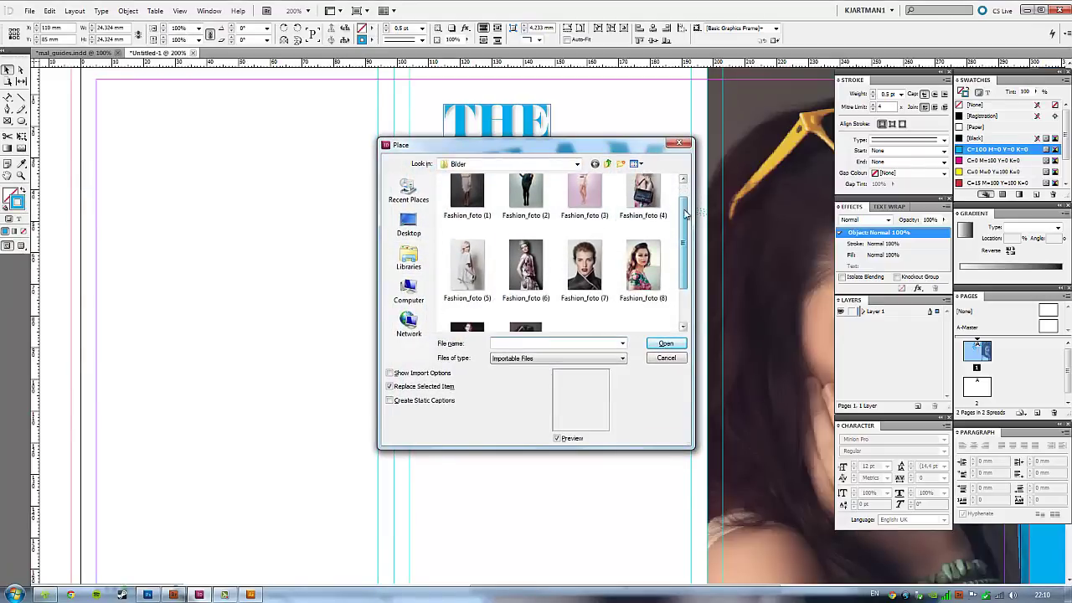
pyautogui.scroll(-3, 645, 251)
pyautogui.scroll(1, 661, 243)
pyautogui.doubleClick(644, 243)
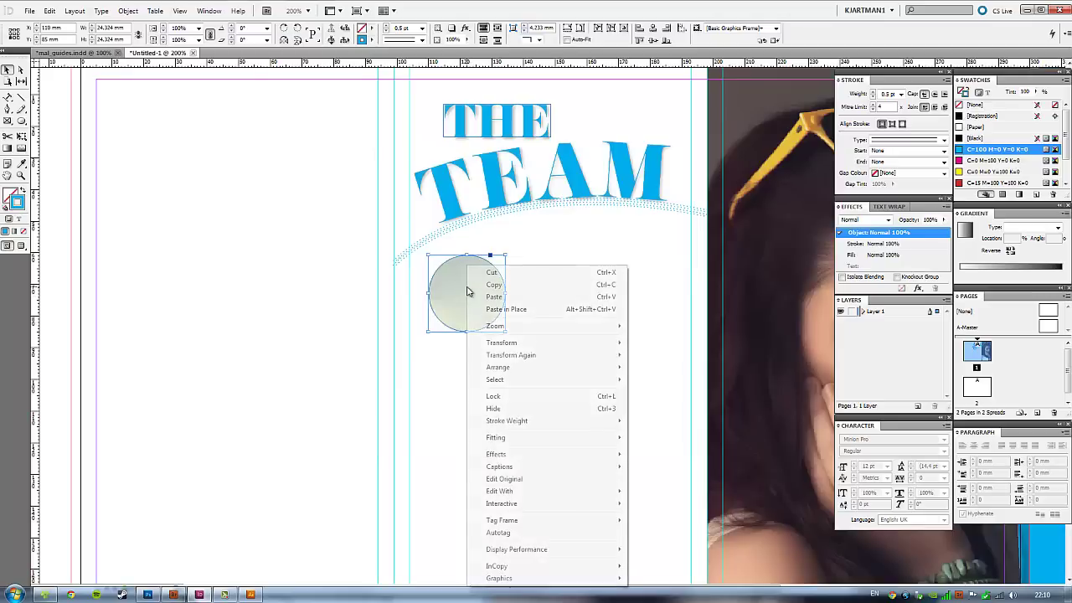
pyautogui.rightClick(468, 266)
pyautogui.moveTo(496, 437)
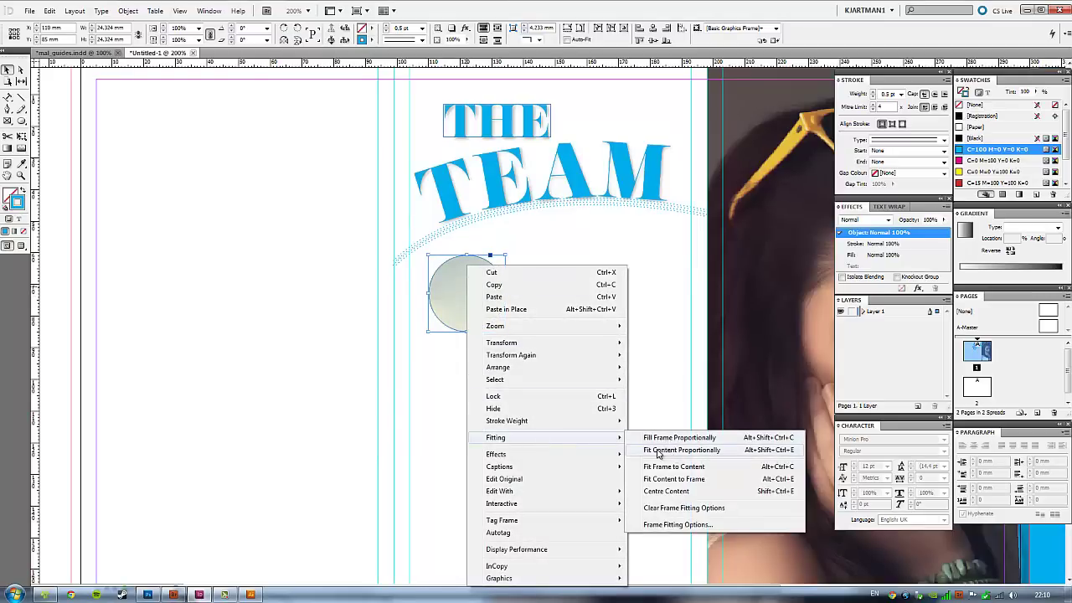
pyautogui.click(683, 450)
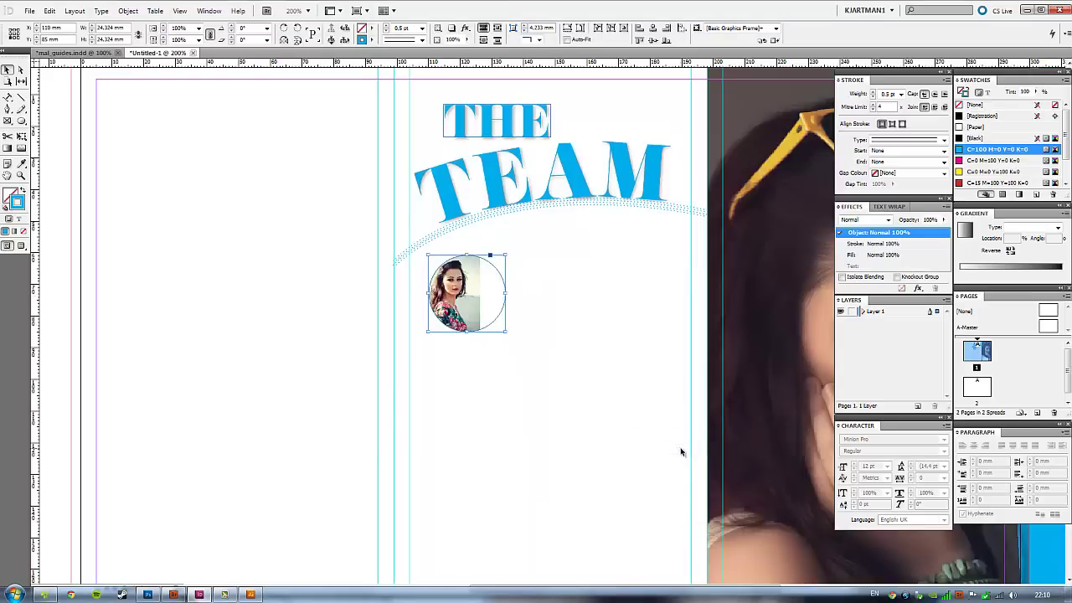
# Enlarge the portrait and shift it up so the face fills the circle.
pyautogui.click(458, 292)
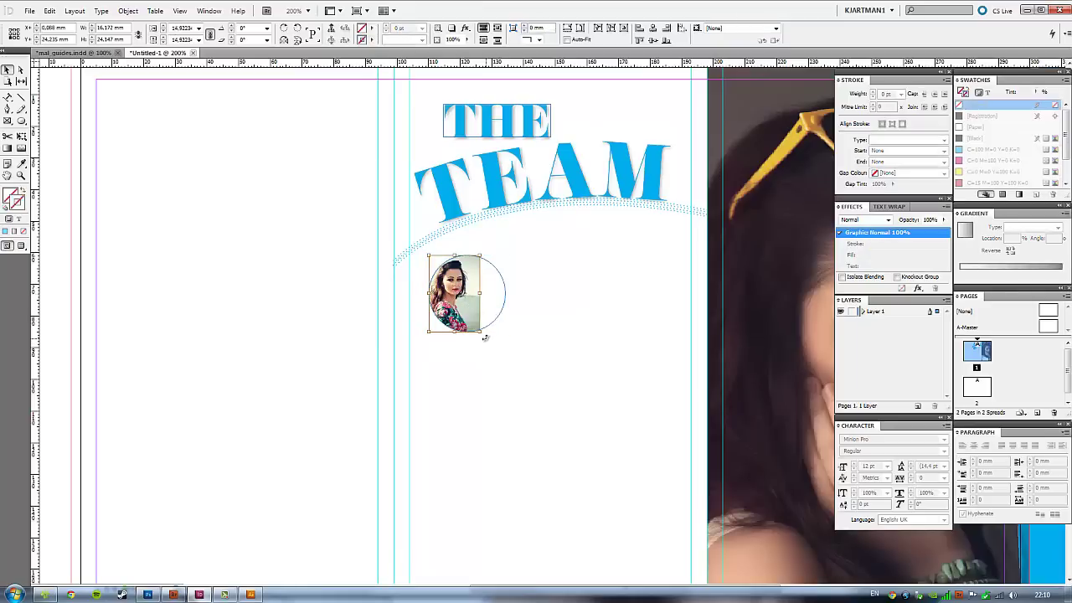
pyautogui.moveTo(480, 333); pyautogui.dragTo(512, 378)
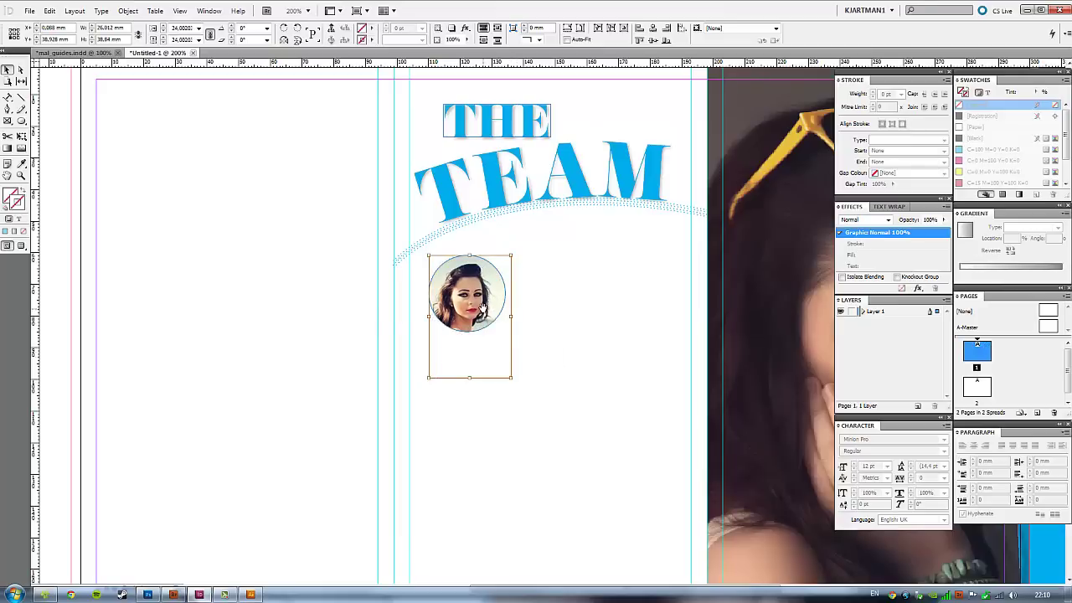
pyautogui.moveTo(490, 321); pyautogui.dragTo(490, 315)
pyautogui.click(592, 338)
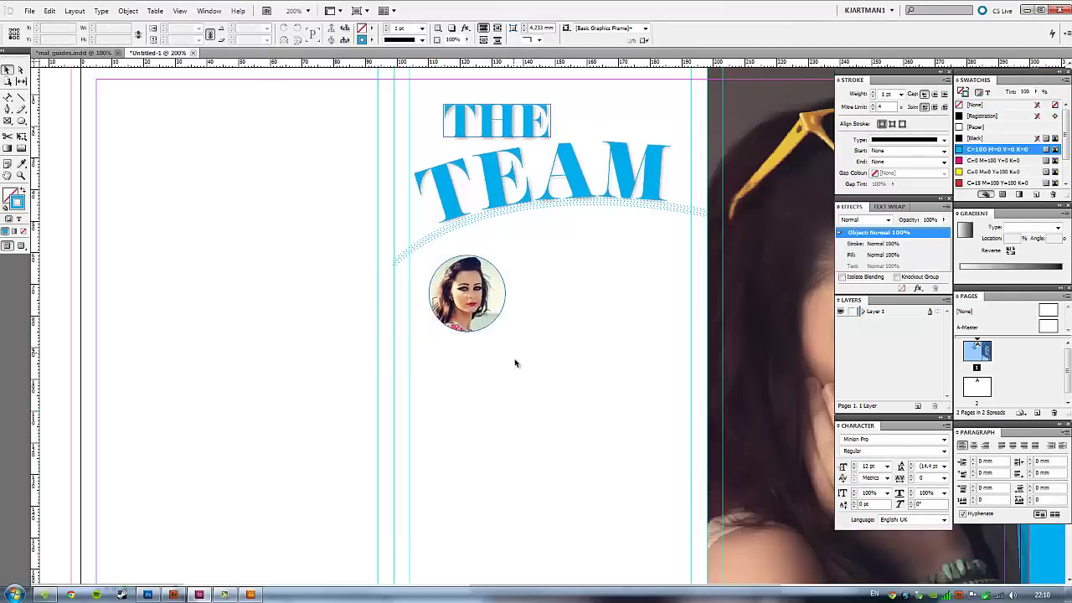
pyautogui.scroll(-3, 486, 256)
pyautogui.click(467, 212)
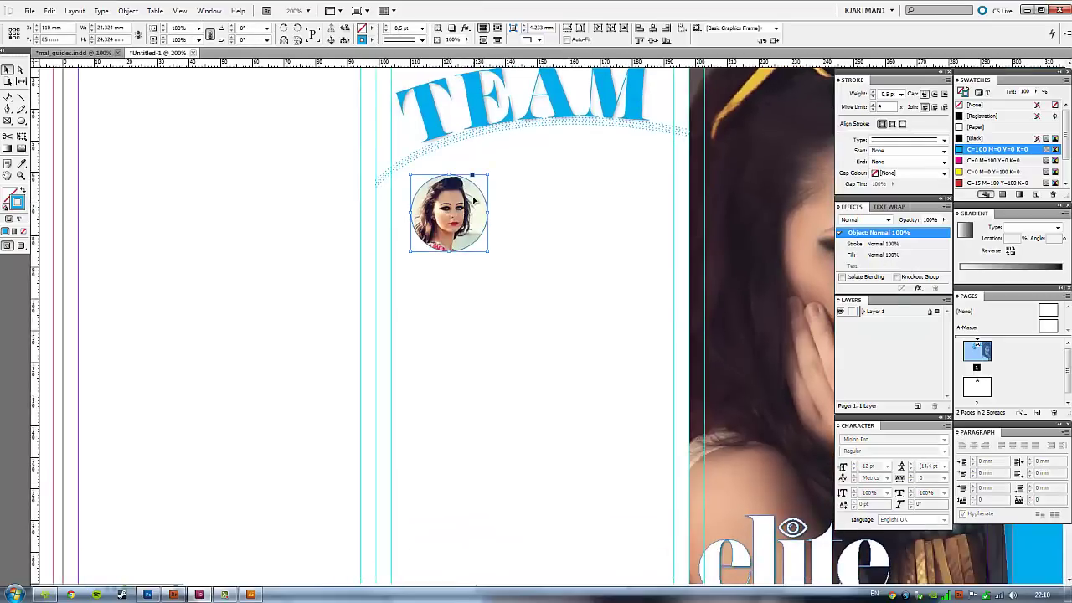
# Duplicate the photo circle down and right and delete the copied photo.
pyautogui.moveTo(477, 204); pyautogui.dragTo(598, 312)
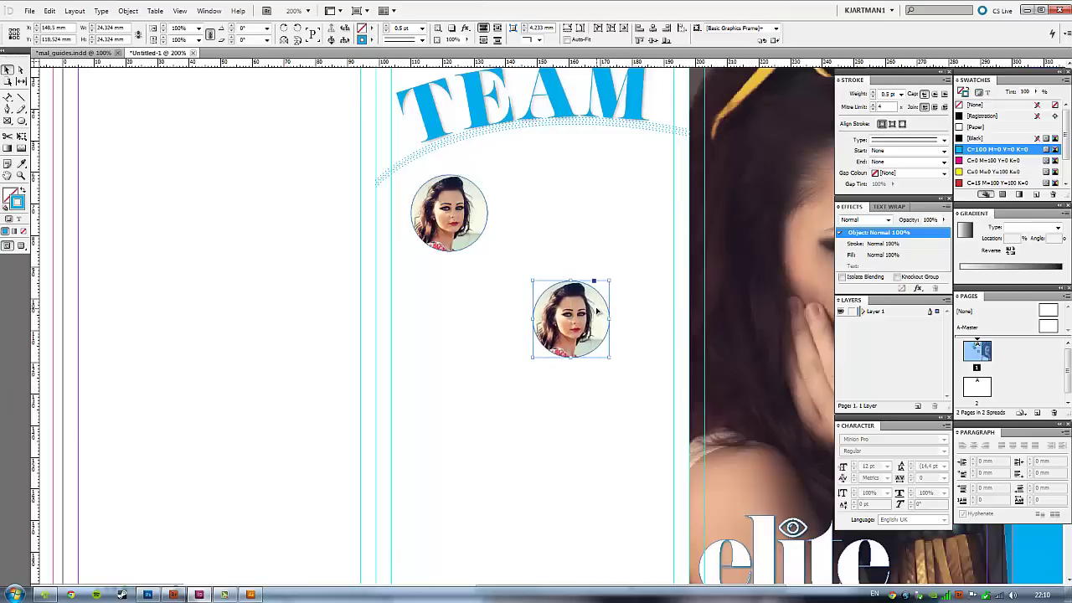
pyautogui.click(571, 320)
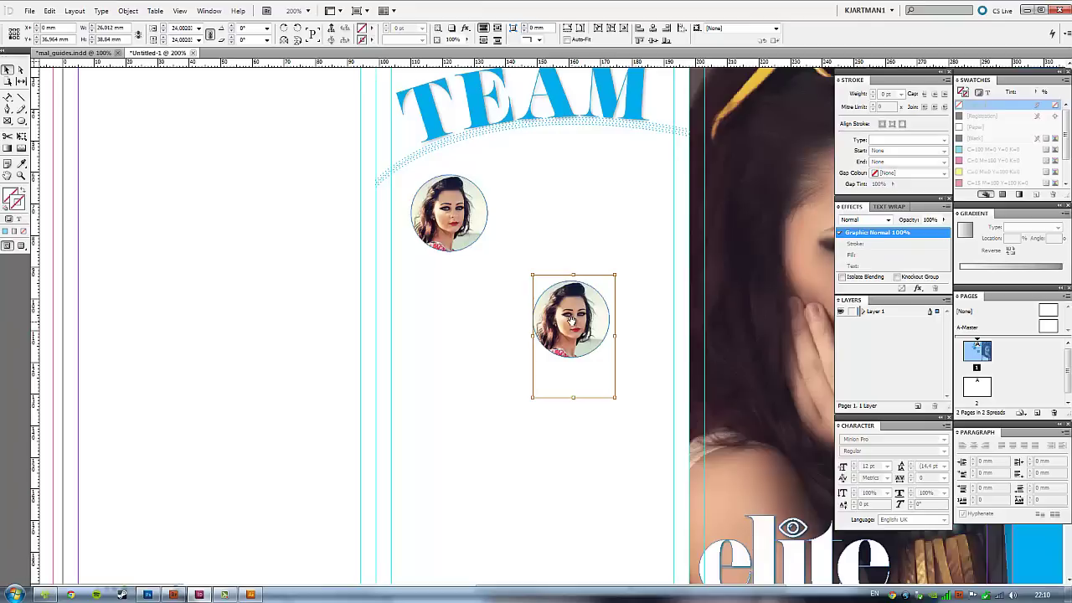
pyautogui.press('Delete')
pyautogui.click(571, 325)
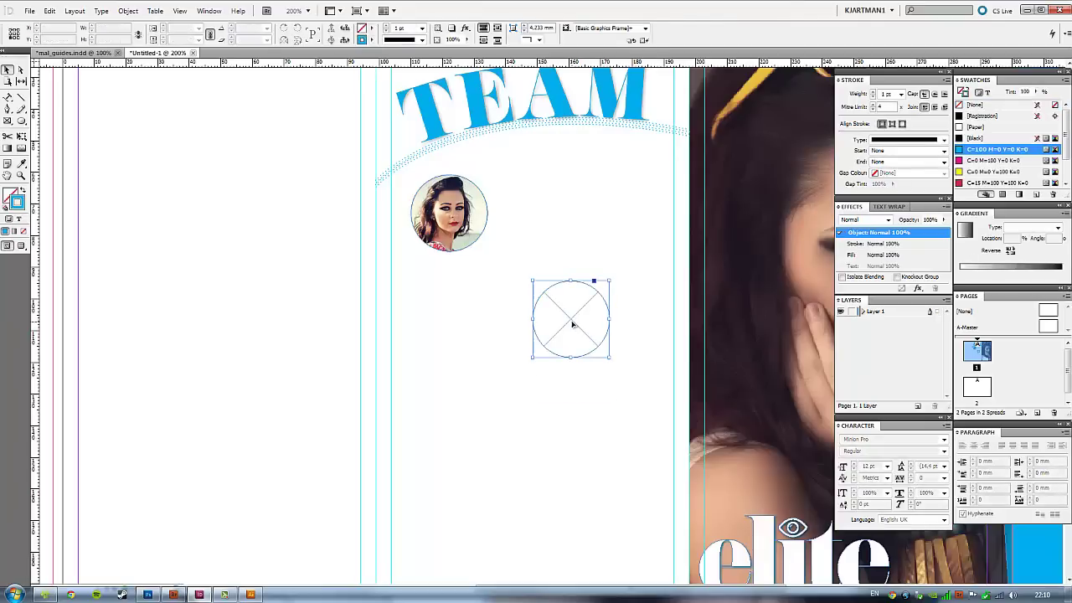
# Place a new portrait into the empty circle and fit it proportionally.
pyautogui.click(30, 11)
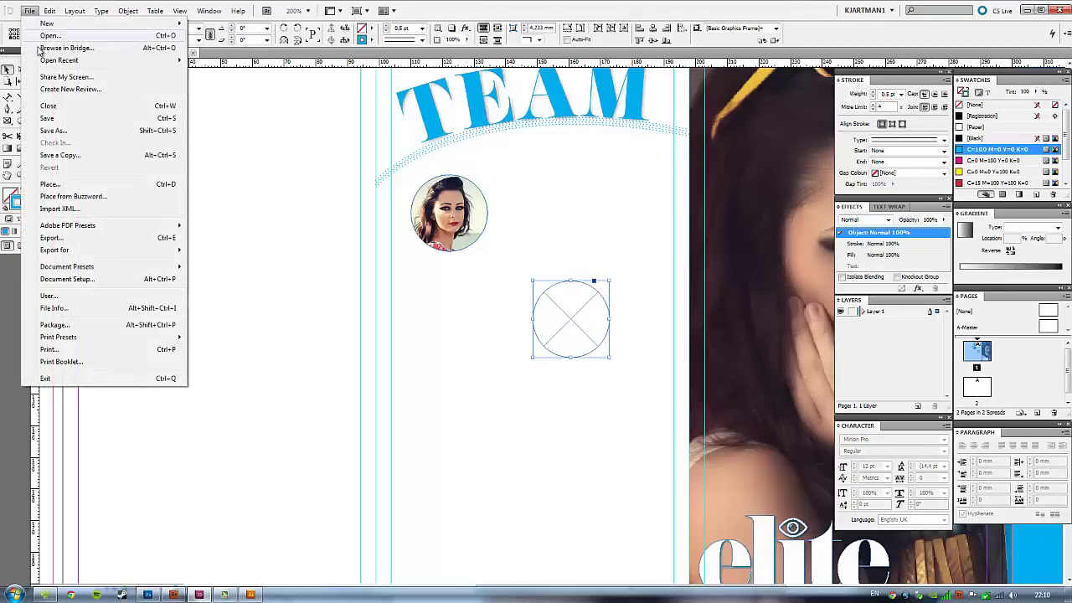
pyautogui.click(83, 189)
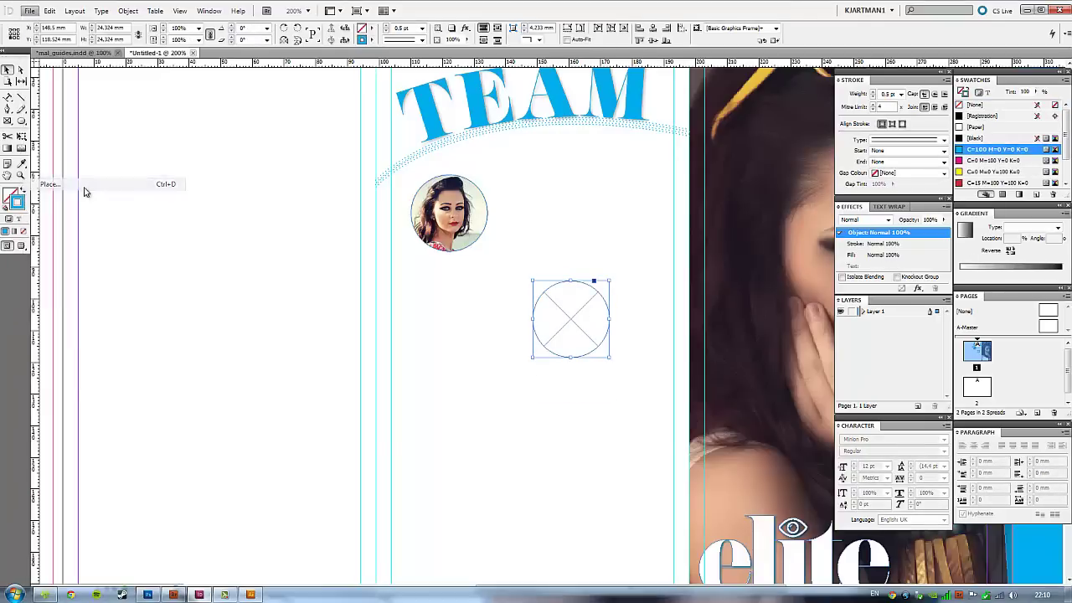
pyautogui.doubleClick(589, 286)
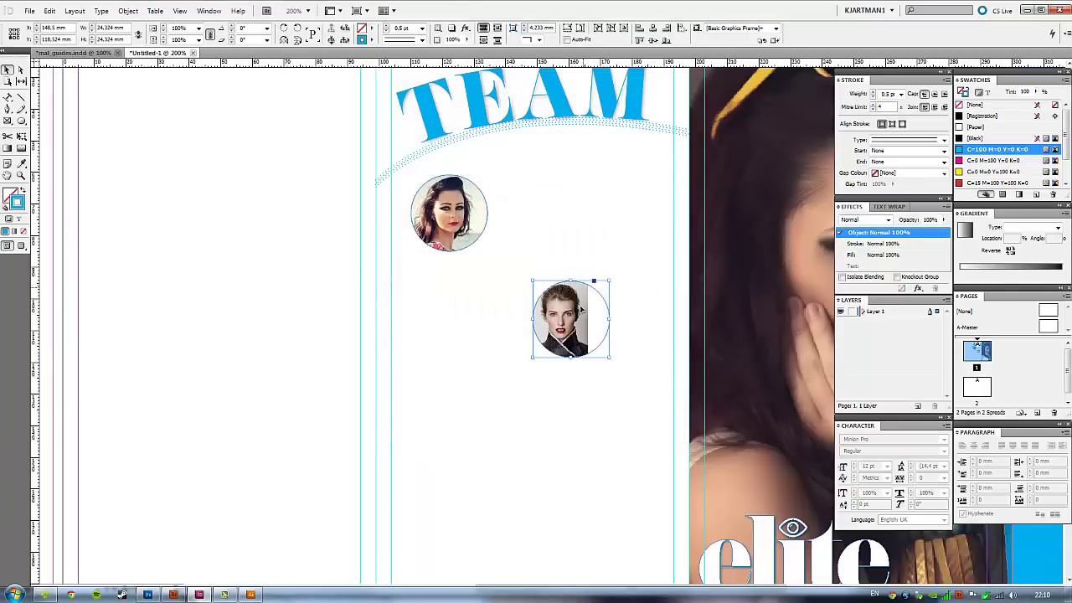
pyautogui.rightClick(560, 325)
pyautogui.moveTo(589, 176)
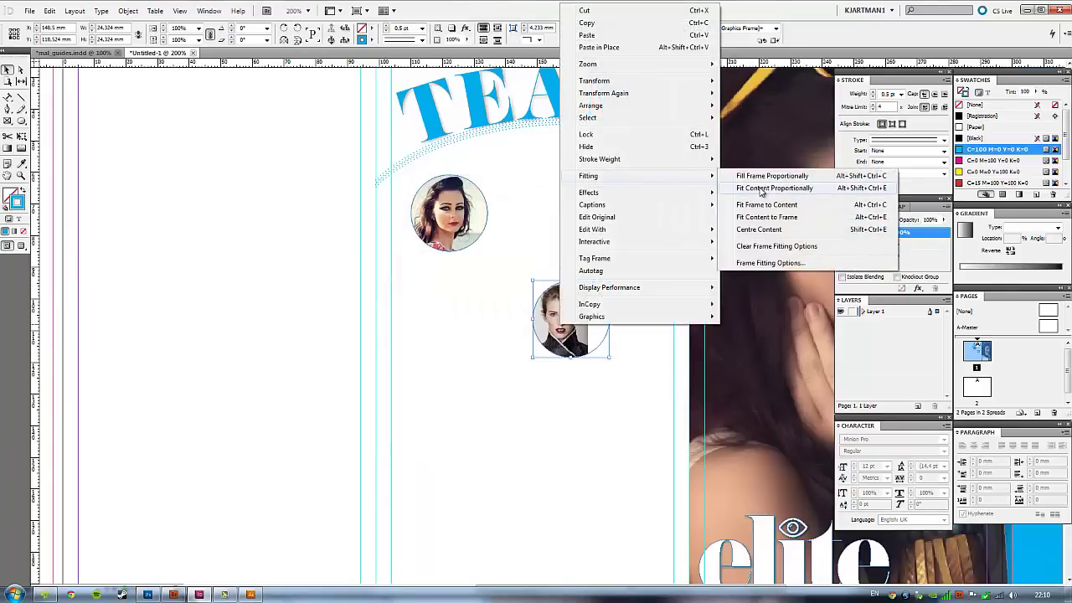
pyautogui.click(763, 190)
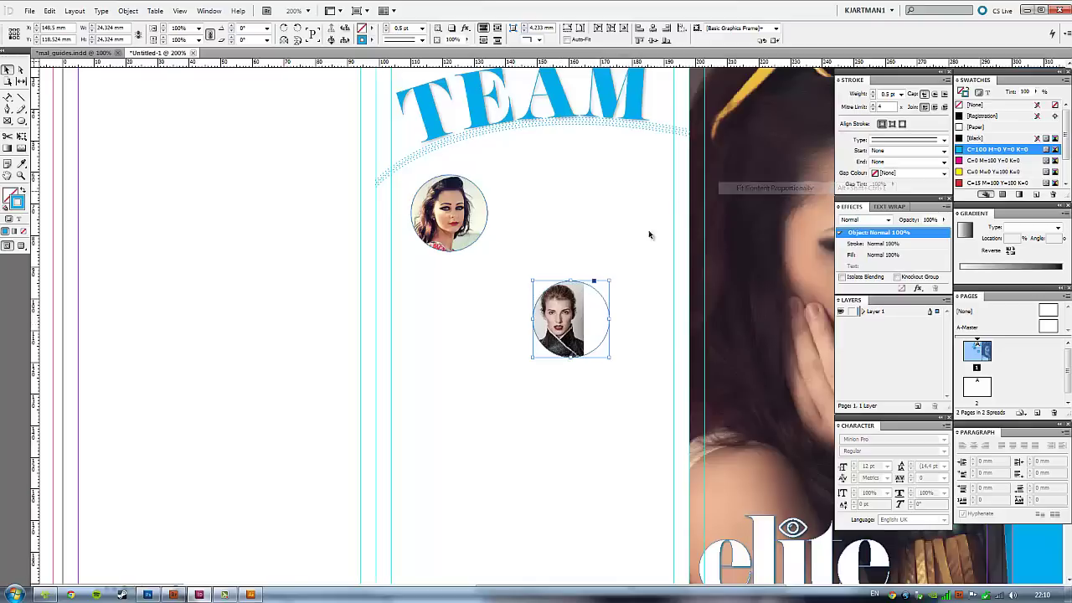
# Enlarge the portrait within the circle, move it up, and nudge the frame down-right.
pyautogui.doubleClick(570, 322)
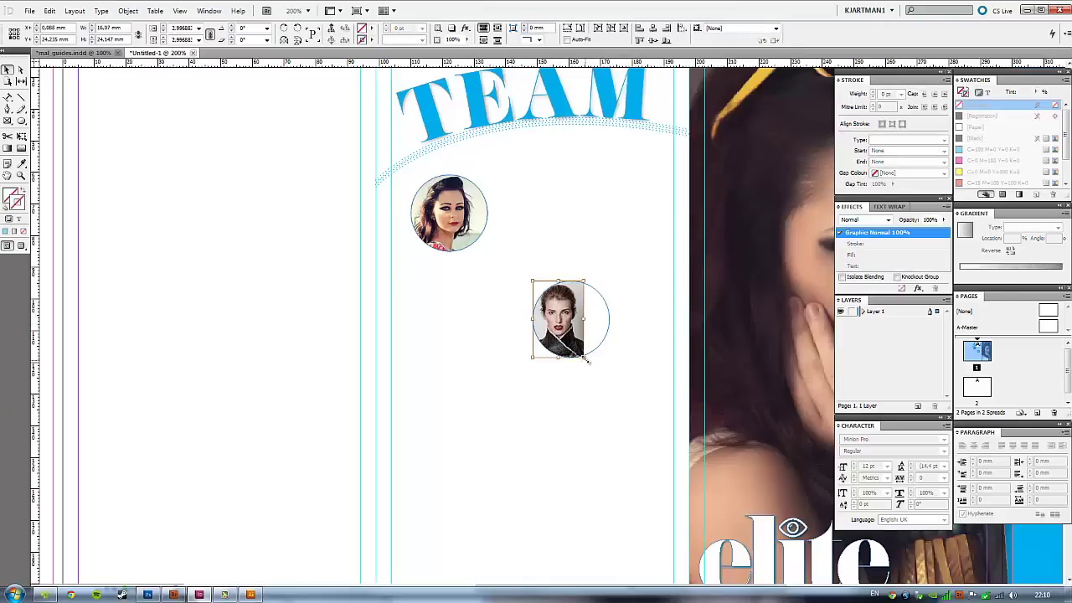
pyautogui.moveTo(587, 359); pyautogui.dragTo(610, 379)
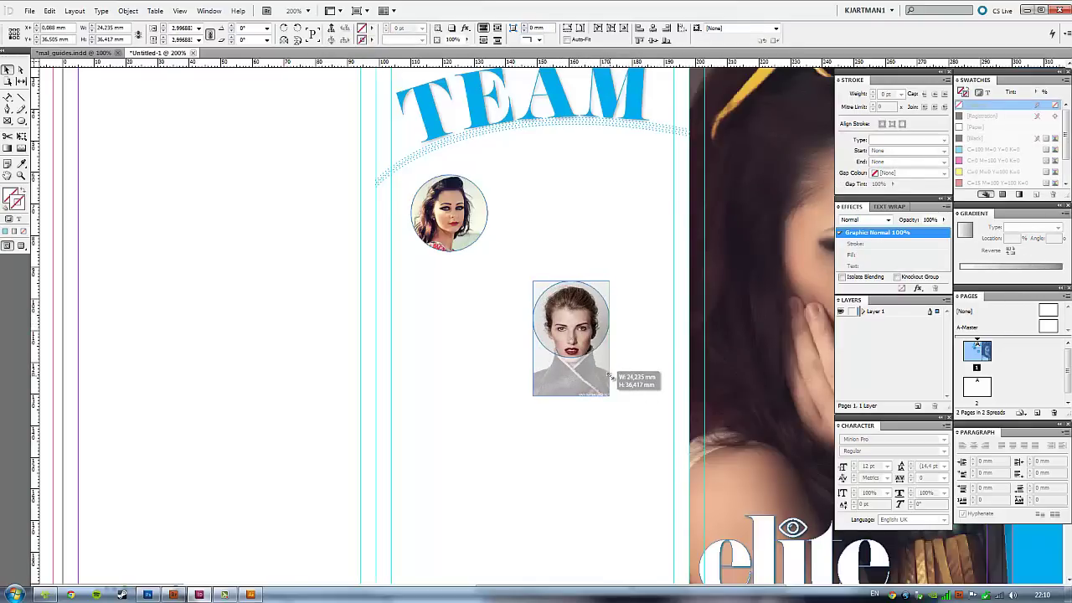
pyautogui.moveTo(582, 343); pyautogui.dragTo(583, 339)
pyautogui.click(507, 429)
pyautogui.click(569, 325)
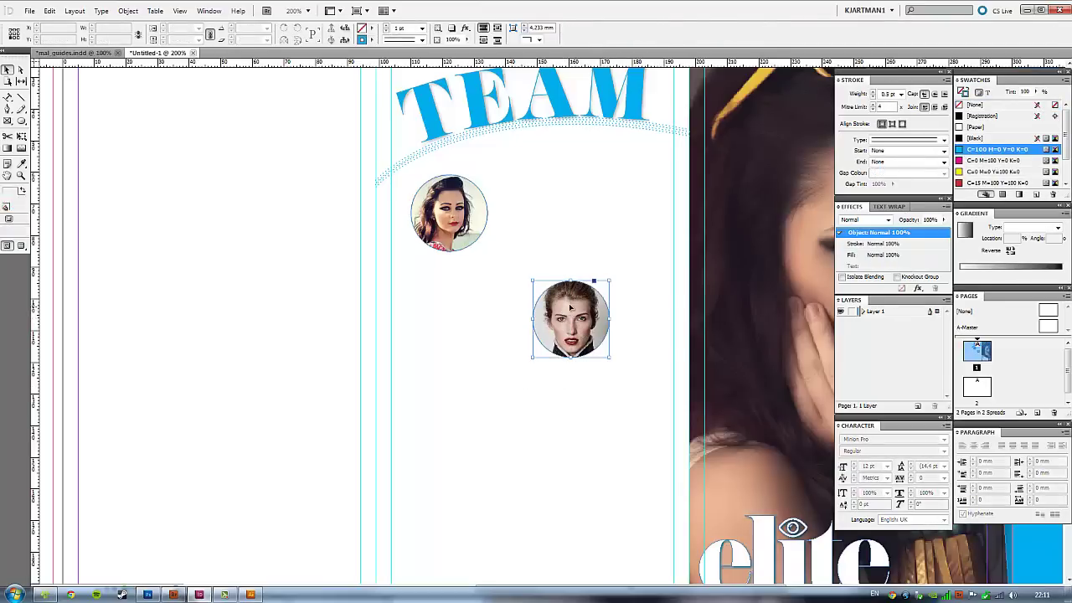
pyautogui.moveTo(564, 313); pyautogui.dragTo(582, 322)
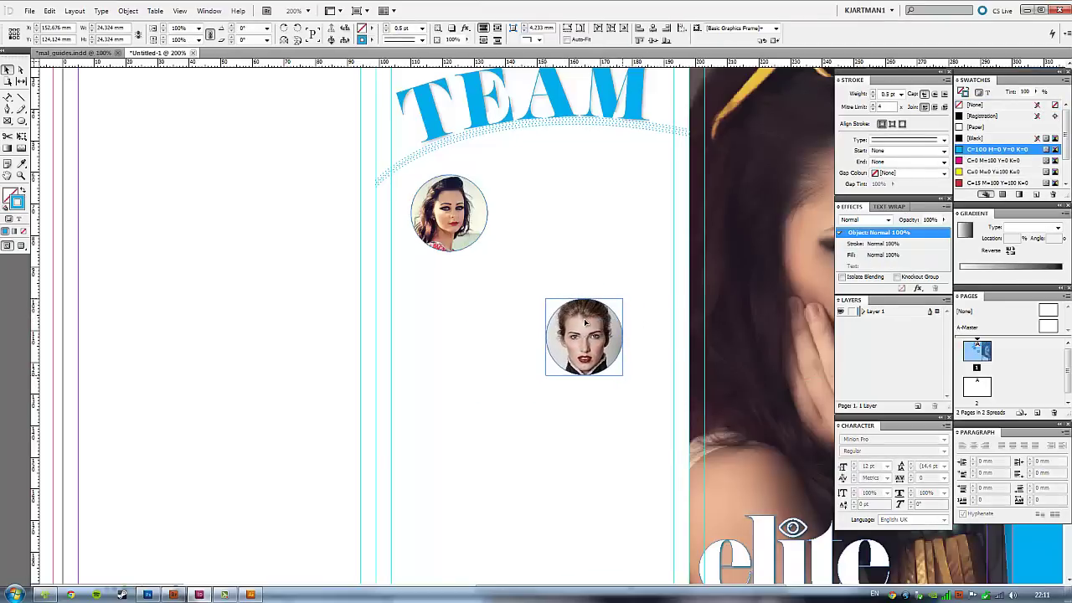
# Draw a text frame right of the first team photo and fill it with placeholder text.
pyautogui.click(539, 240)
pyautogui.click(10, 98)
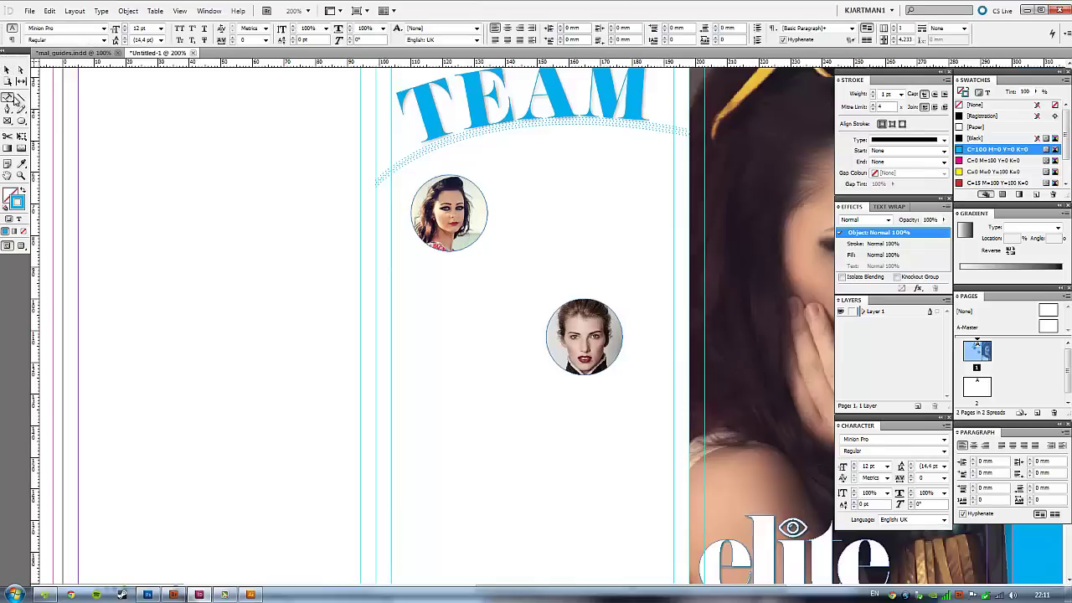
pyautogui.moveTo(10, 98); pyautogui.dragTo(31, 102)
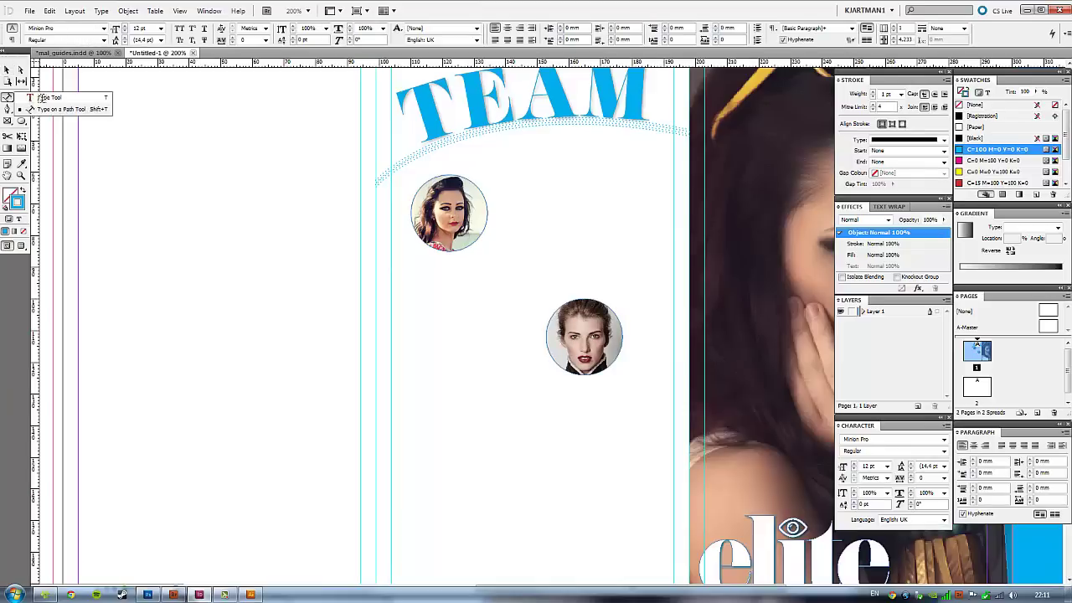
pyautogui.click(40, 98)
pyautogui.moveTo(497, 178); pyautogui.dragTo(659, 251)
pyautogui.rightClick(524, 201)
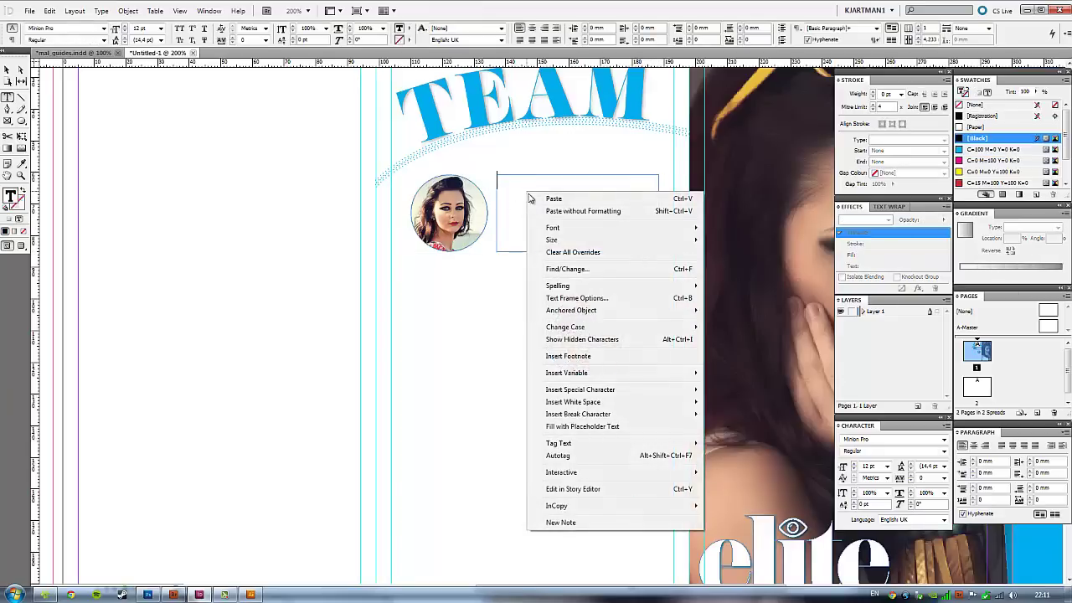
pyautogui.click(572, 427)
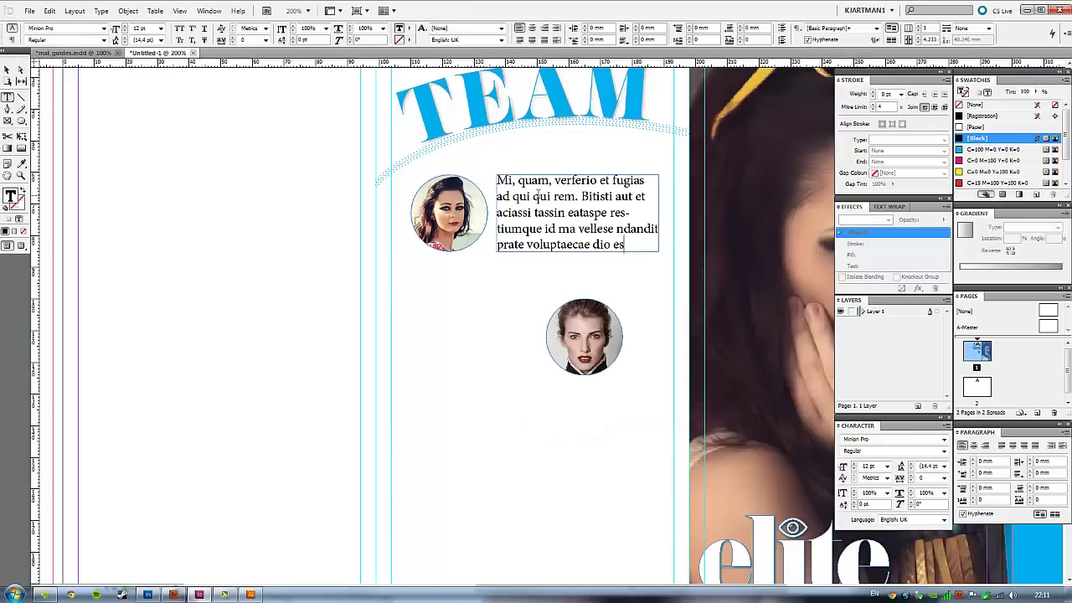
# Set the caption text to 8 pt and refill it into a single paragraph of placeholder text.
pyautogui.hotkey('ctrl', 'a')
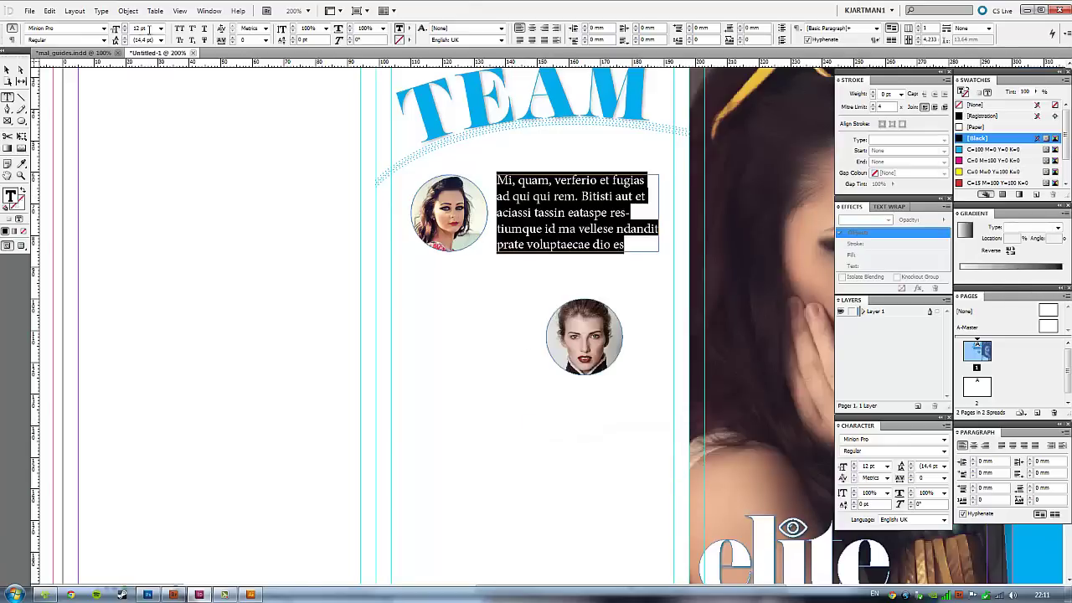
pyautogui.click(160, 29)
pyautogui.click(144, 64)
pyautogui.rightClick(500, 212)
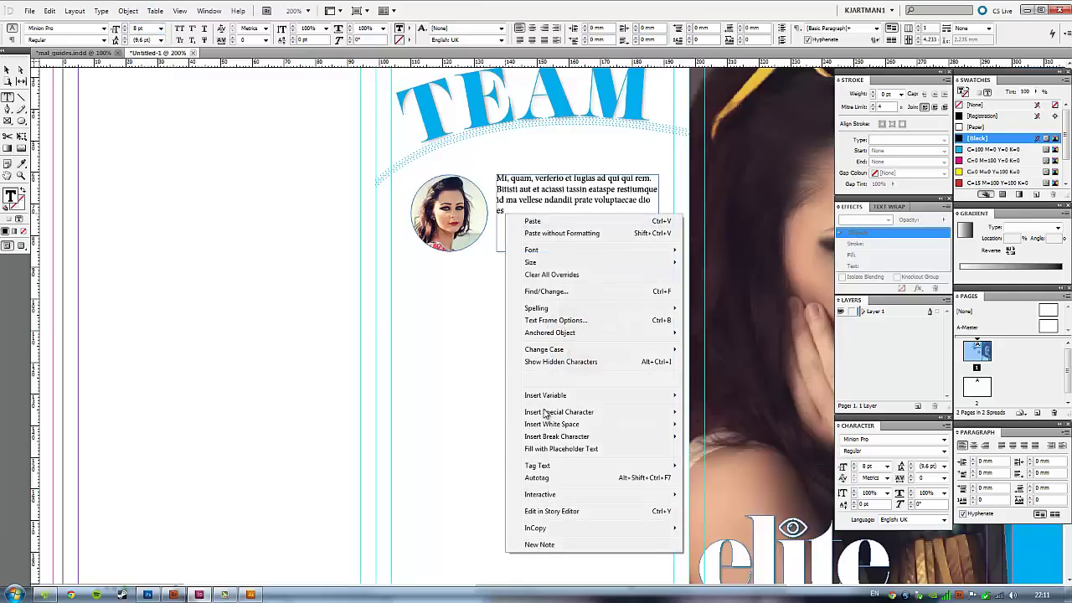
pyautogui.click(556, 456)
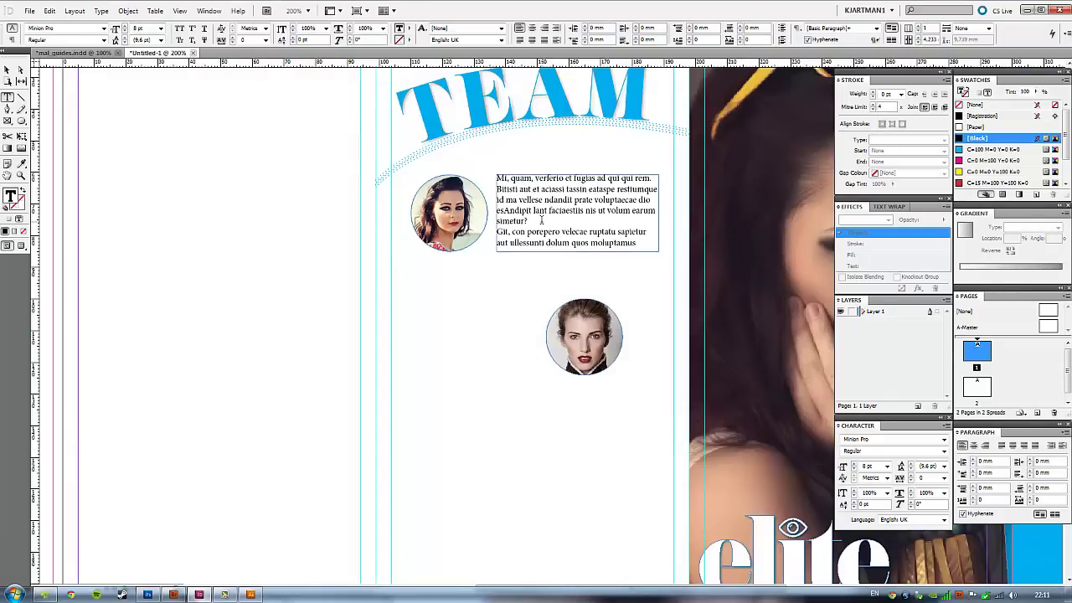
pyautogui.press('Delete')
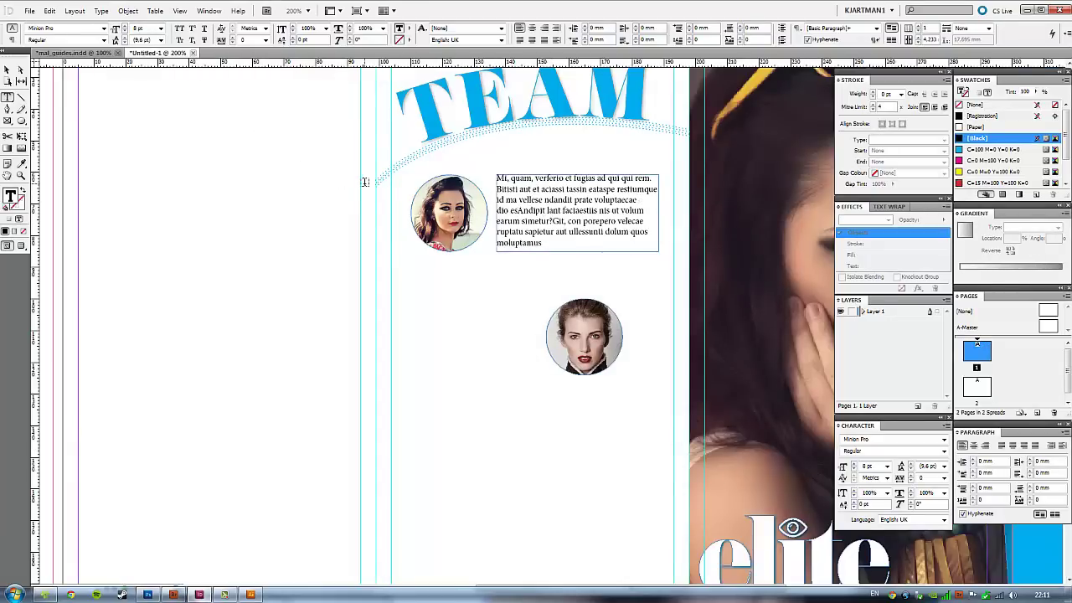
# Change the caption font to Nexa Light and select the caption frame.
pyautogui.hotkey('ctrl', 'a')
pyautogui.click(13, 30)
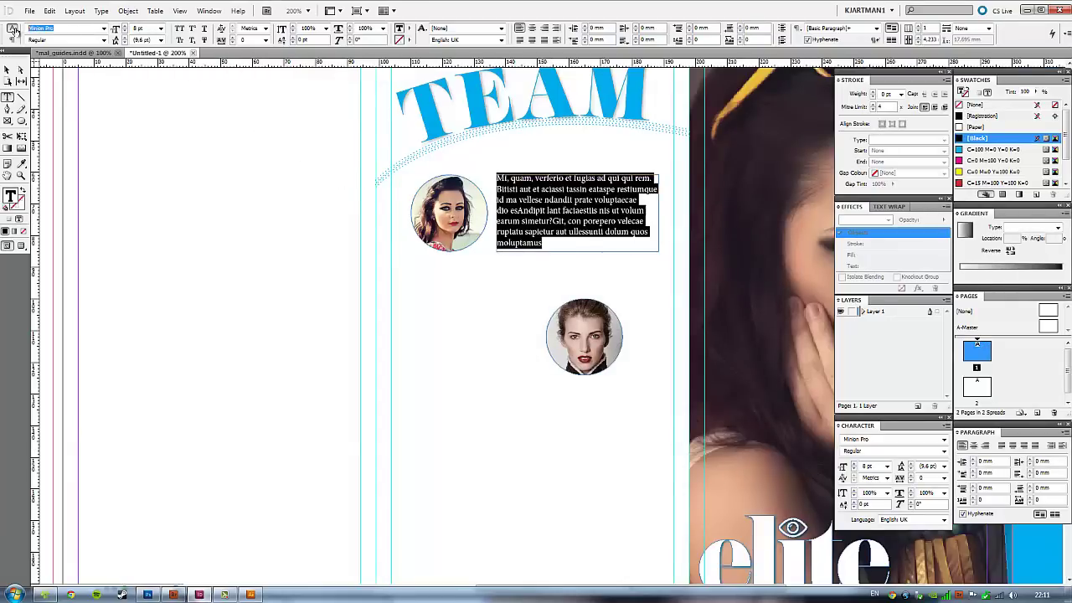
pyautogui.write('Nashville')
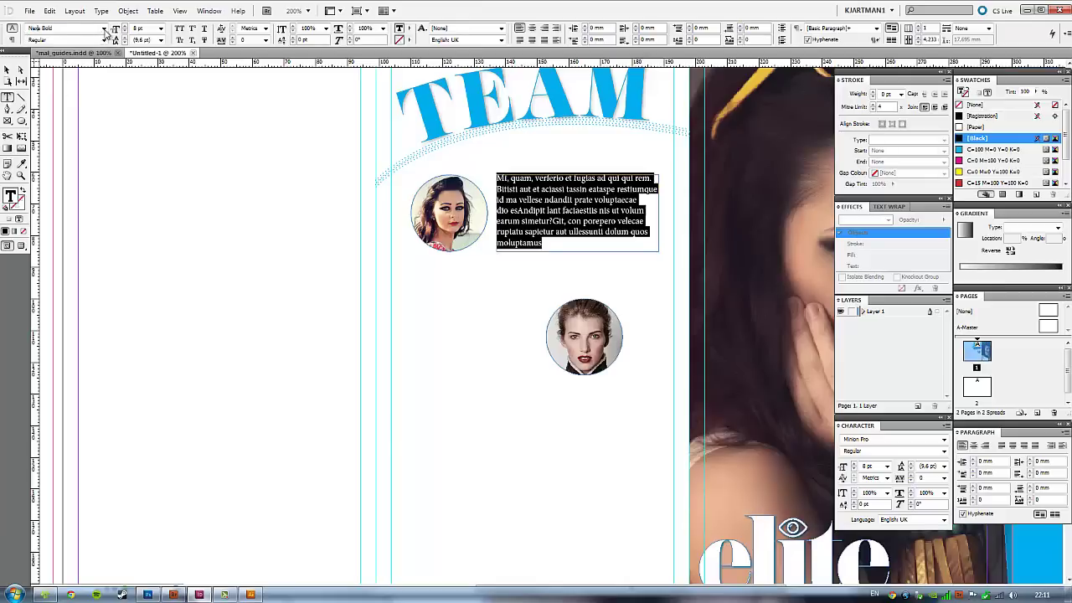
pyautogui.click(104, 28)
pyautogui.click(103, 50)
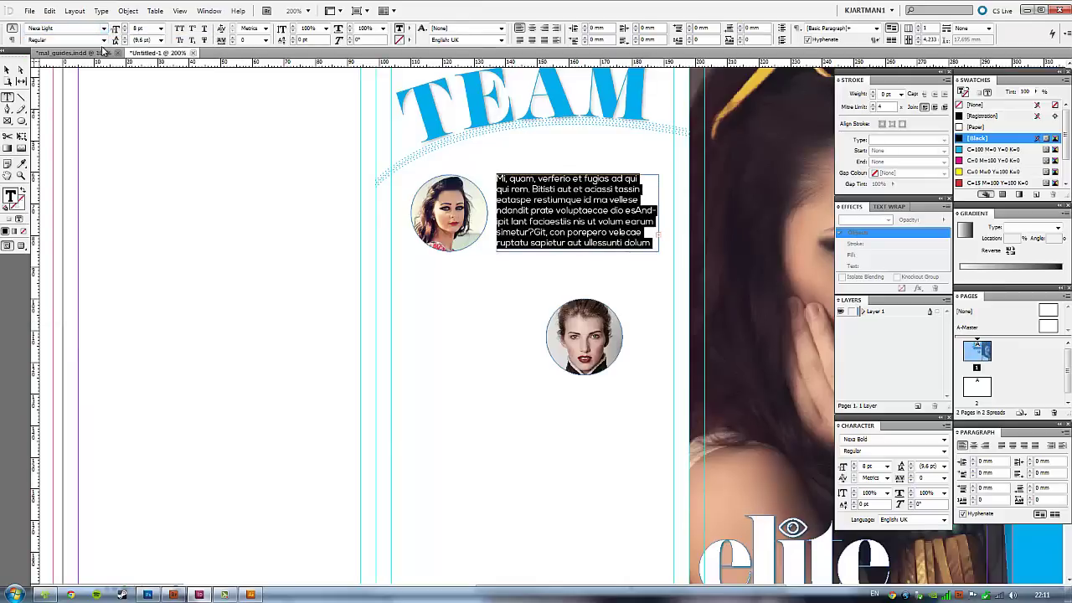
pyautogui.click(6, 70)
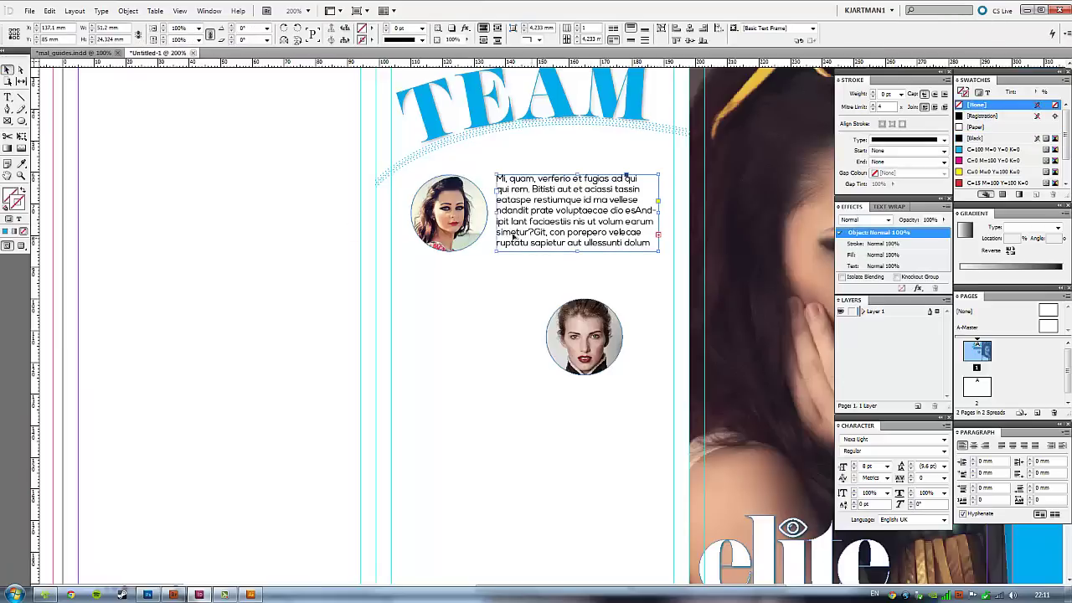
# Set the paragraph beside the first portrait to Black at a 70% tint.
pyautogui.click(18, 218)
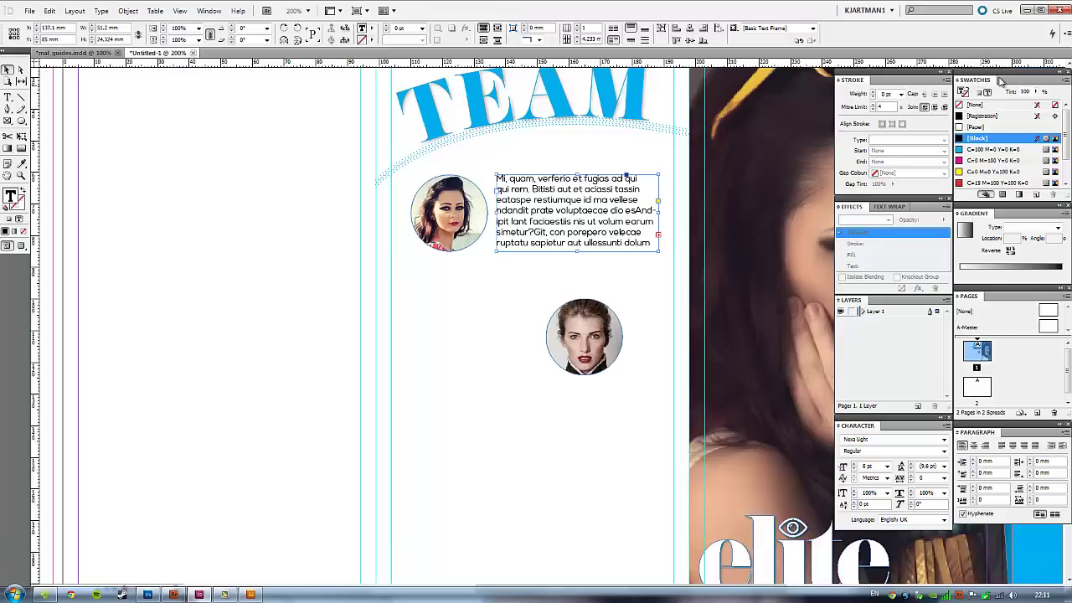
pyautogui.moveTo(1036, 94); pyautogui.dragTo(1027, 104)
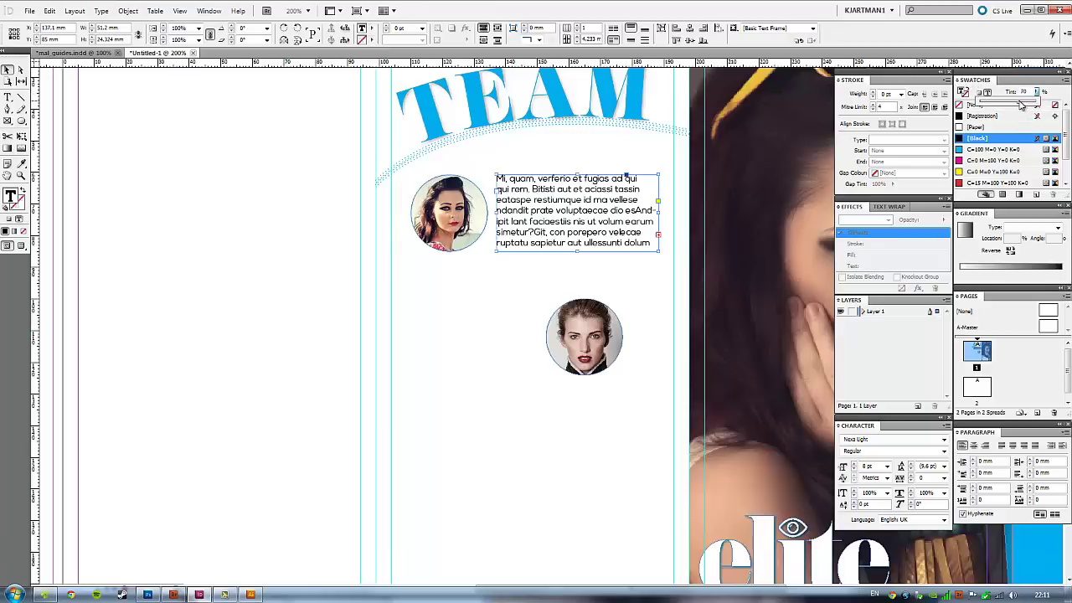
pyautogui.click(518, 242)
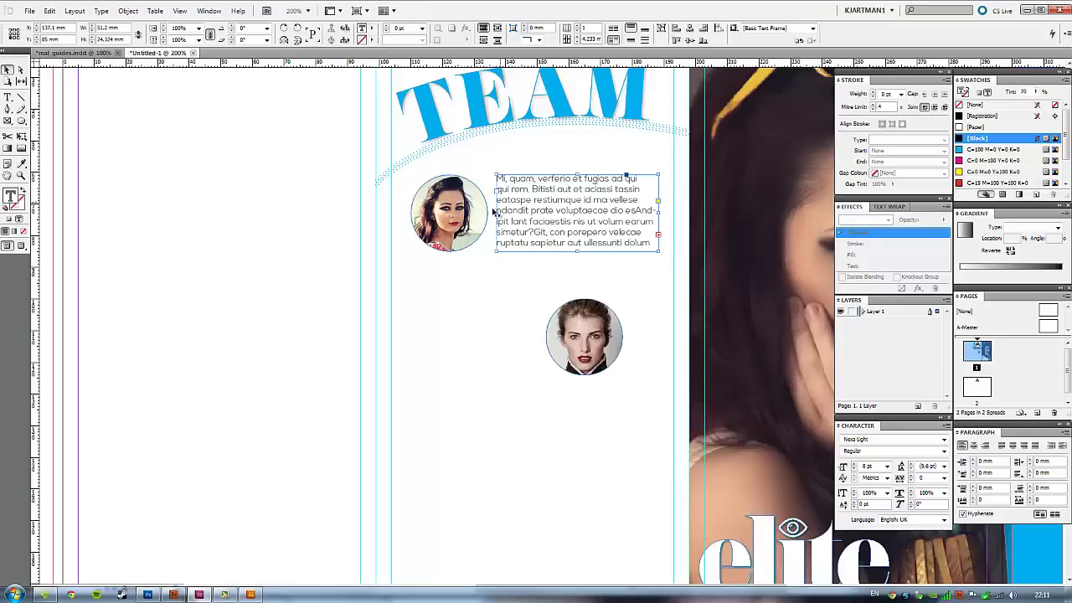
pyautogui.hotkey('ctrl', 'space')
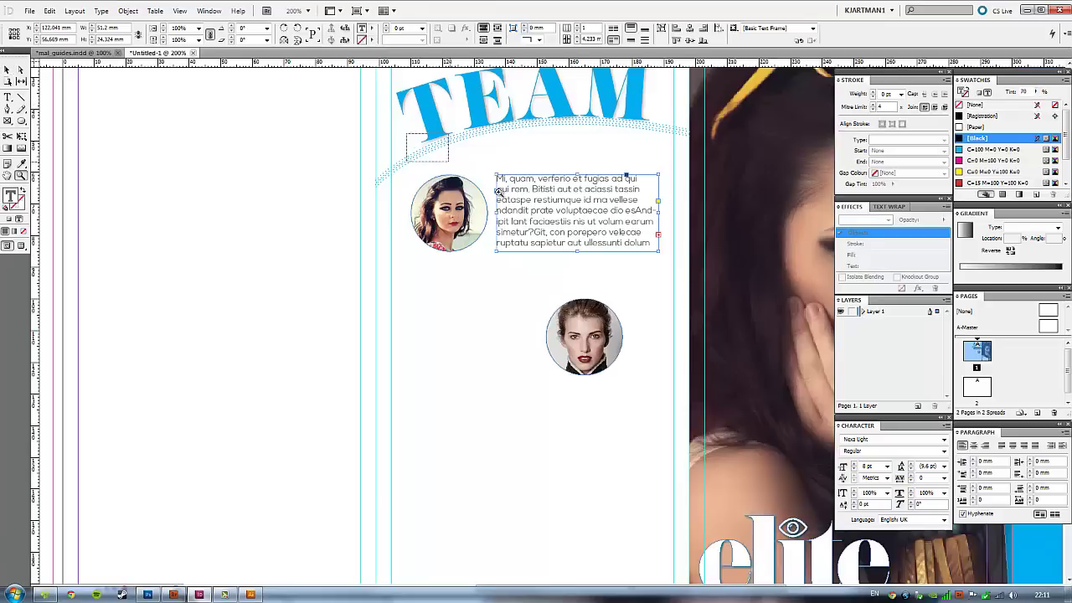
# Select the first round portrait and give it a bounding-box text wrap.
pyautogui.moveTo(407, 132)
pyautogui.mouseDown()
pyautogui.moveTo(685, 331)
pyautogui.moveTo(591, 369)
pyautogui.mouseUp()
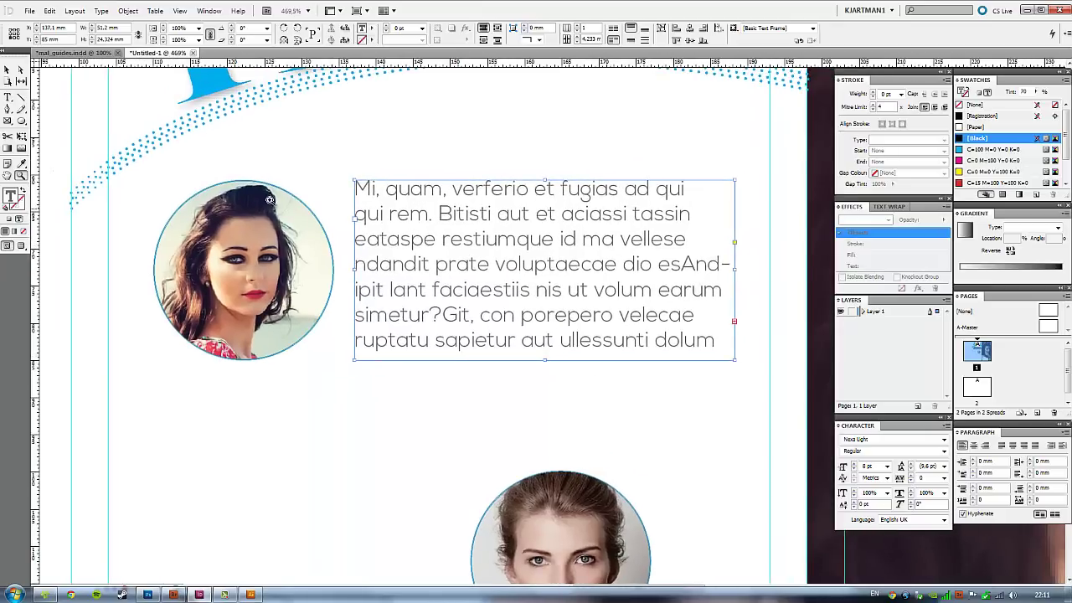
pyautogui.click(7, 73)
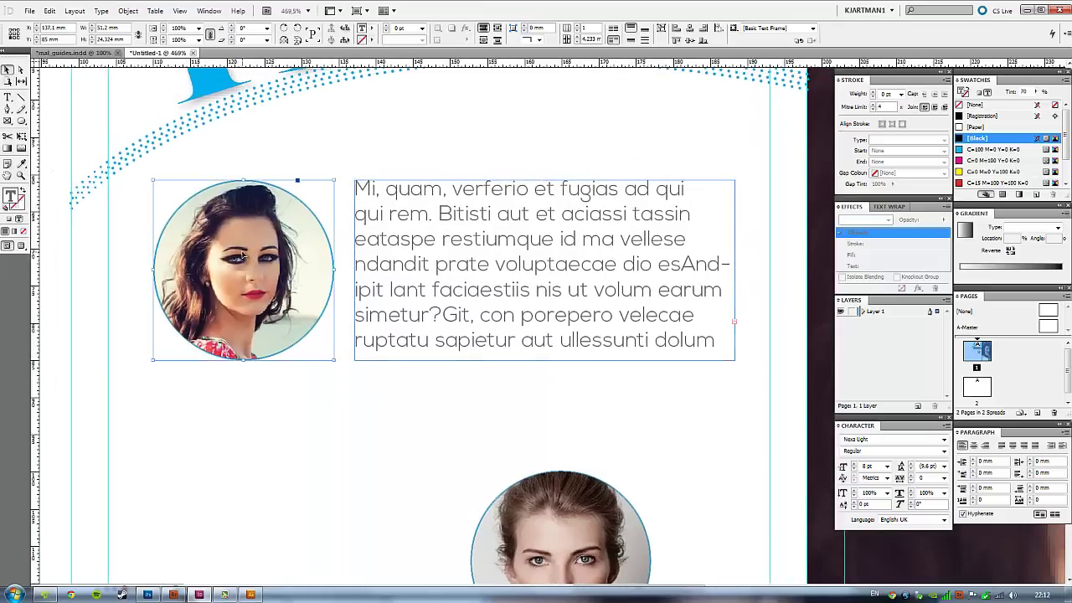
pyautogui.click(245, 256)
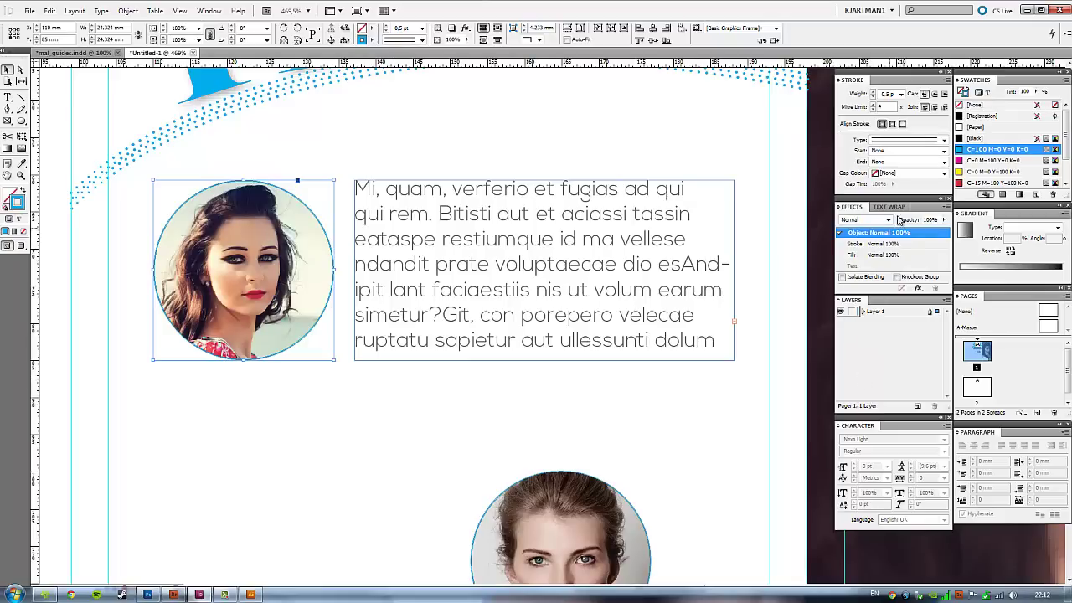
pyautogui.click(889, 206)
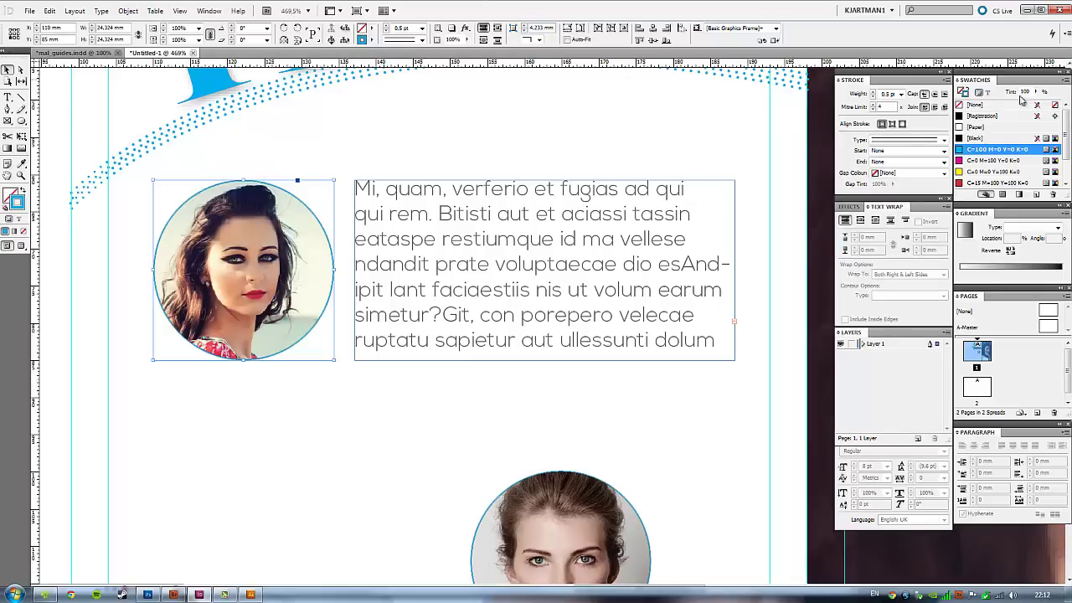
pyautogui.click(208, 10)
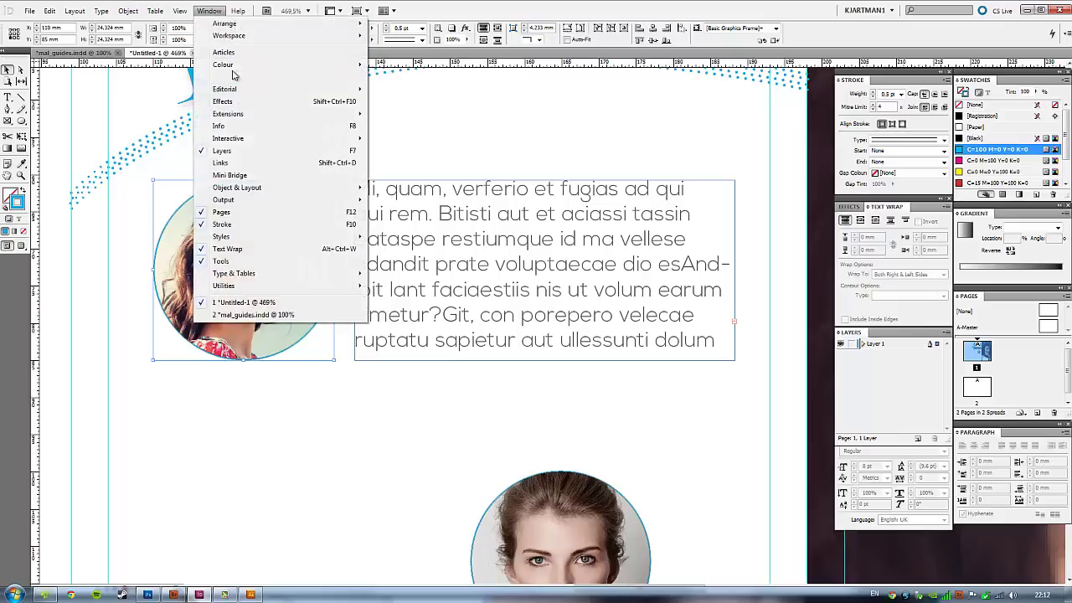
pyautogui.click(892, 207)
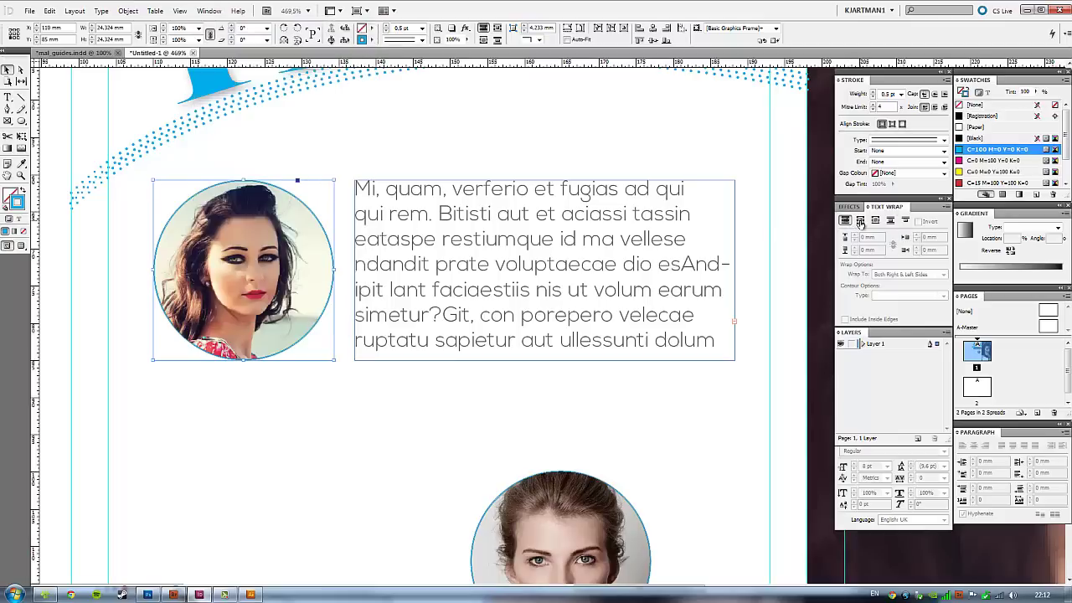
pyautogui.click(859, 220)
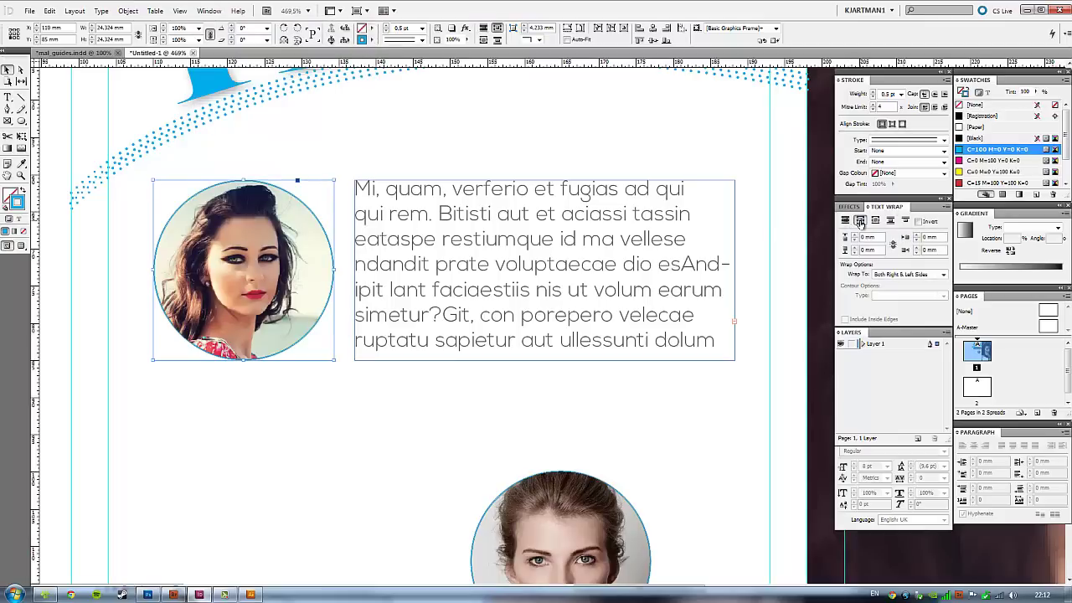
# Move the portrait against the text and wrap around its circular shape with 1 mm offset.
pyautogui.moveTo(271, 263); pyautogui.dragTo(313, 262)
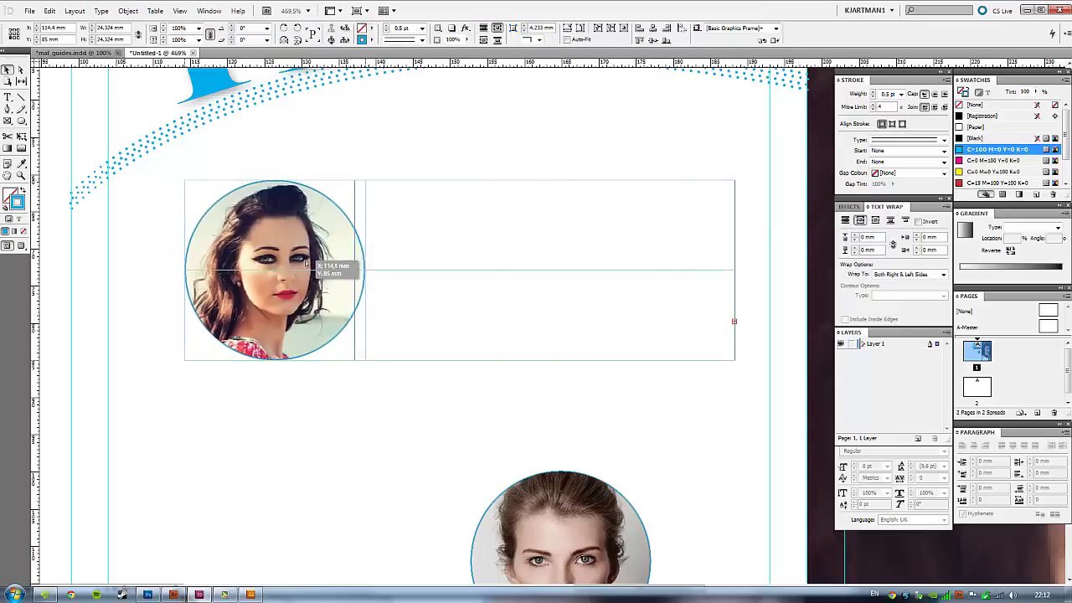
pyautogui.click(331, 441)
pyautogui.hotkey('ctrl', 'z')
pyautogui.click(297, 371)
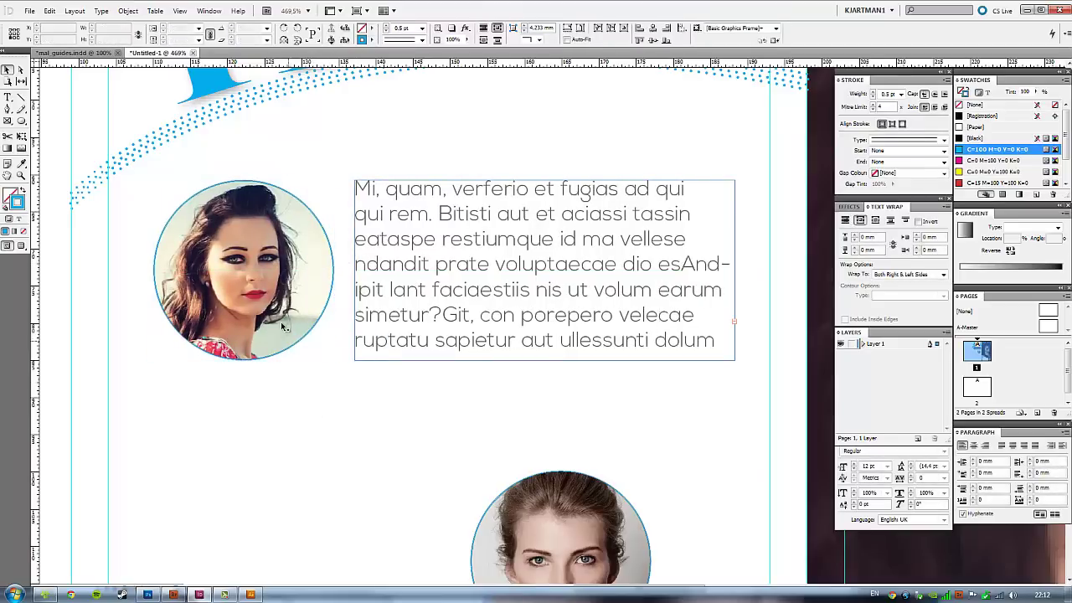
pyautogui.moveTo(267, 271); pyautogui.dragTo(322, 248)
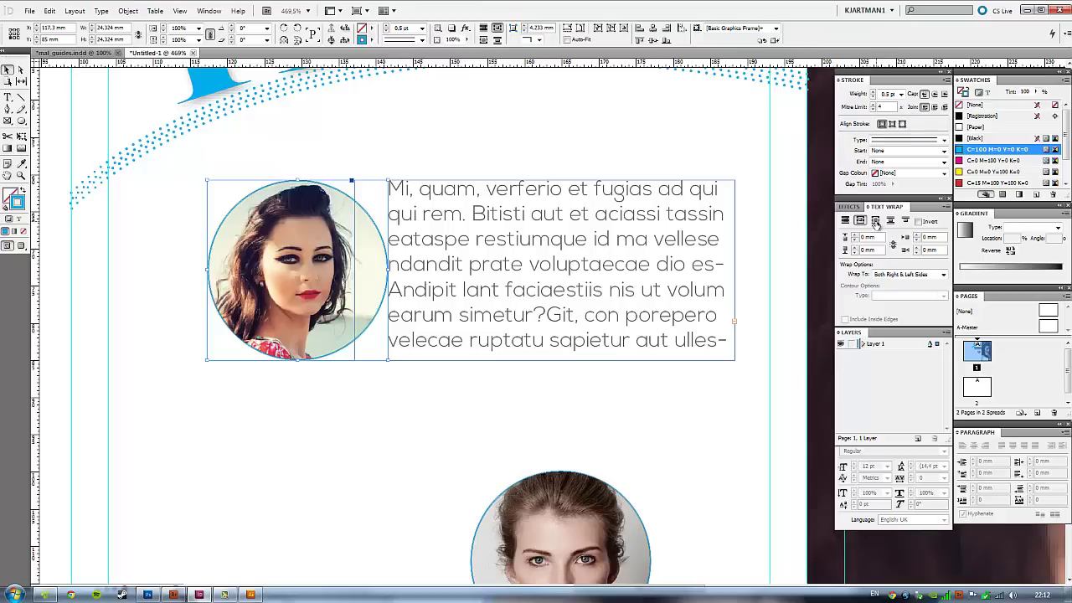
pyautogui.click(876, 221)
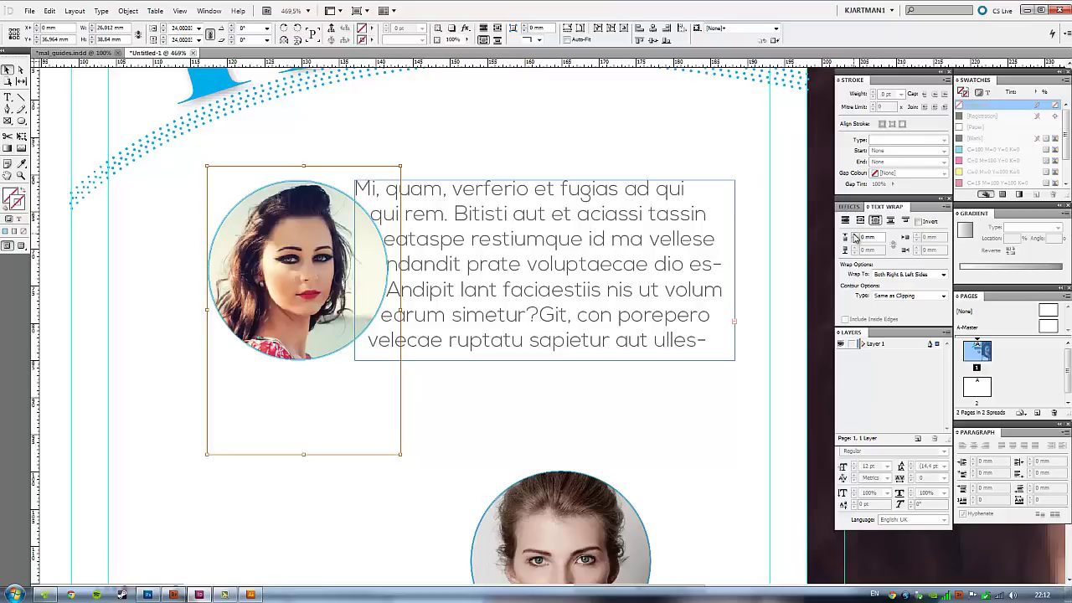
pyautogui.click(854, 236)
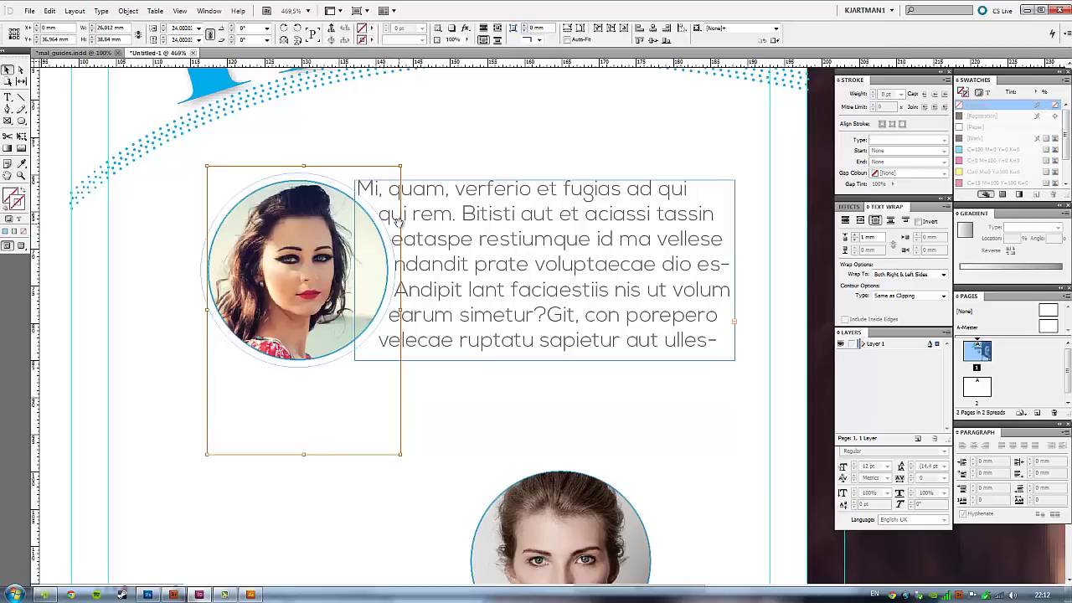
pyautogui.click(460, 432)
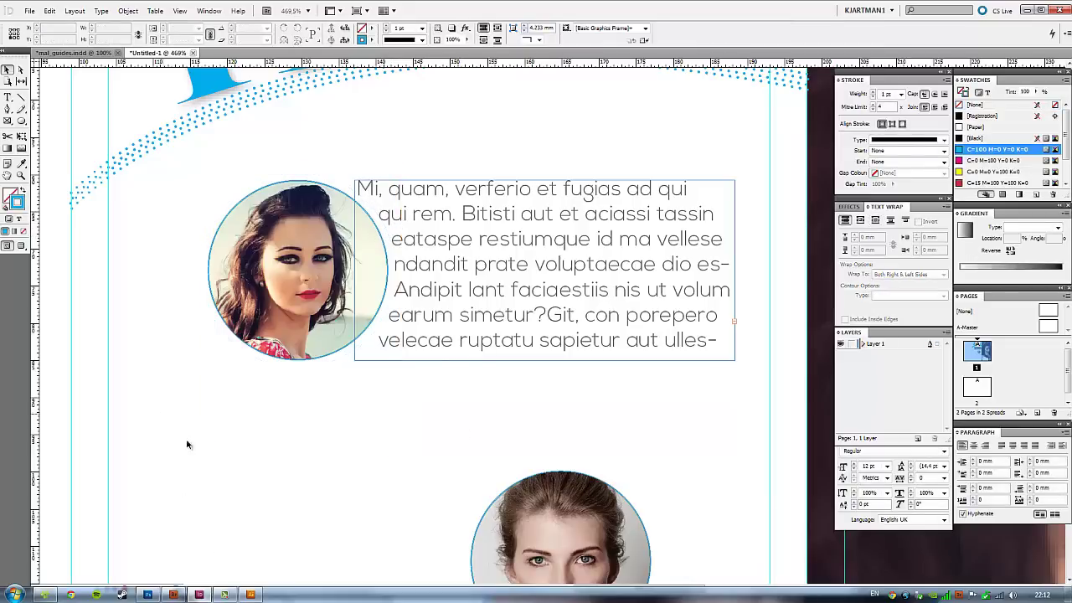
# Apply a wrap-around-object-shape text wrap to the second round portrait.
pyautogui.press('w')
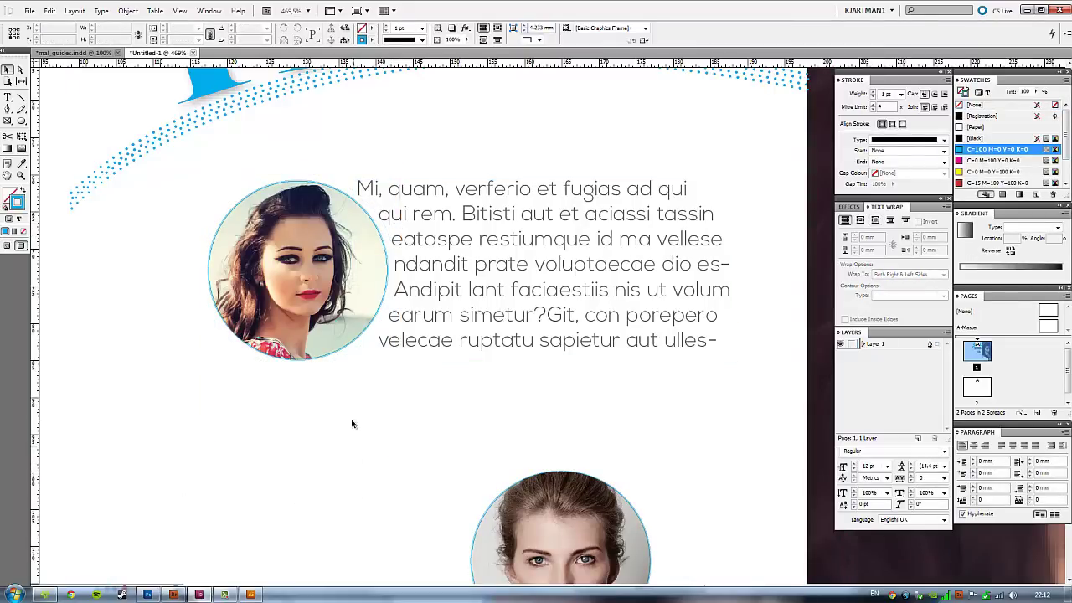
pyautogui.moveTo(381, 356); pyautogui.dragTo(316, 204)
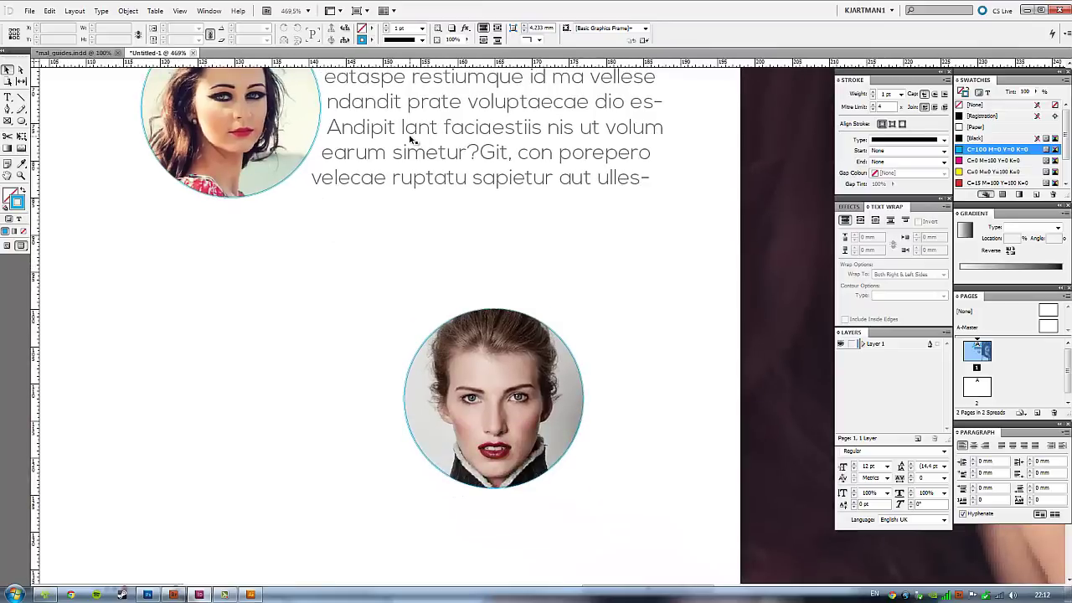
pyautogui.click(498, 366)
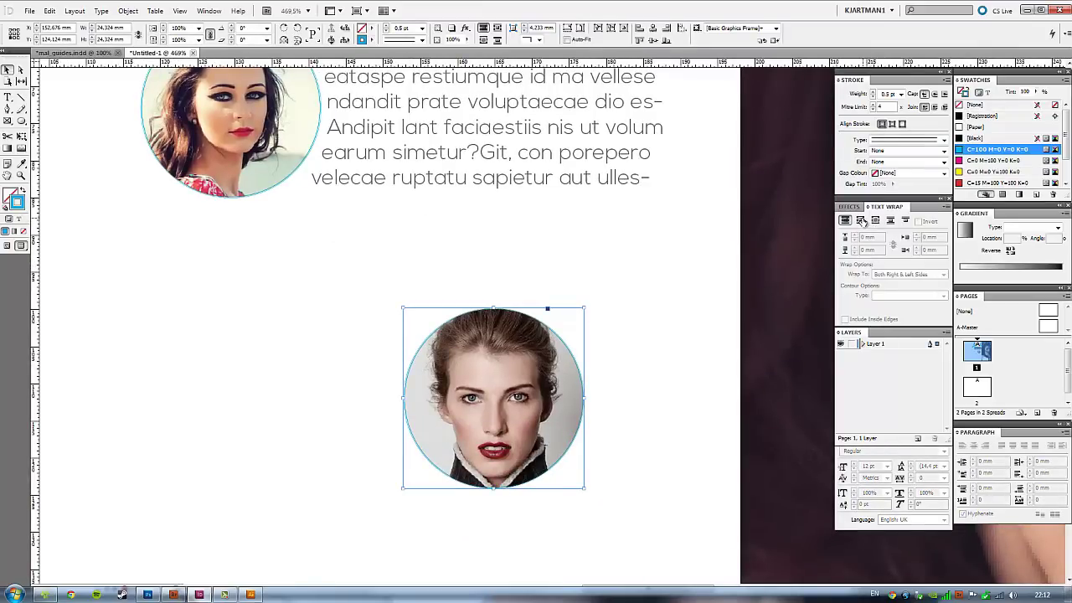
pyautogui.click(875, 220)
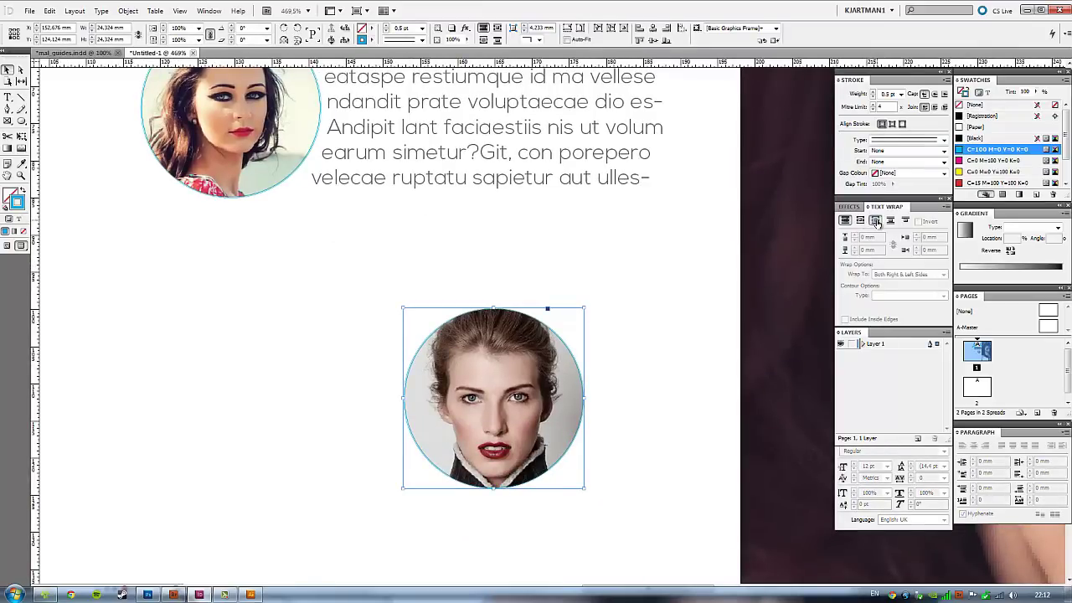
pyautogui.click(636, 325)
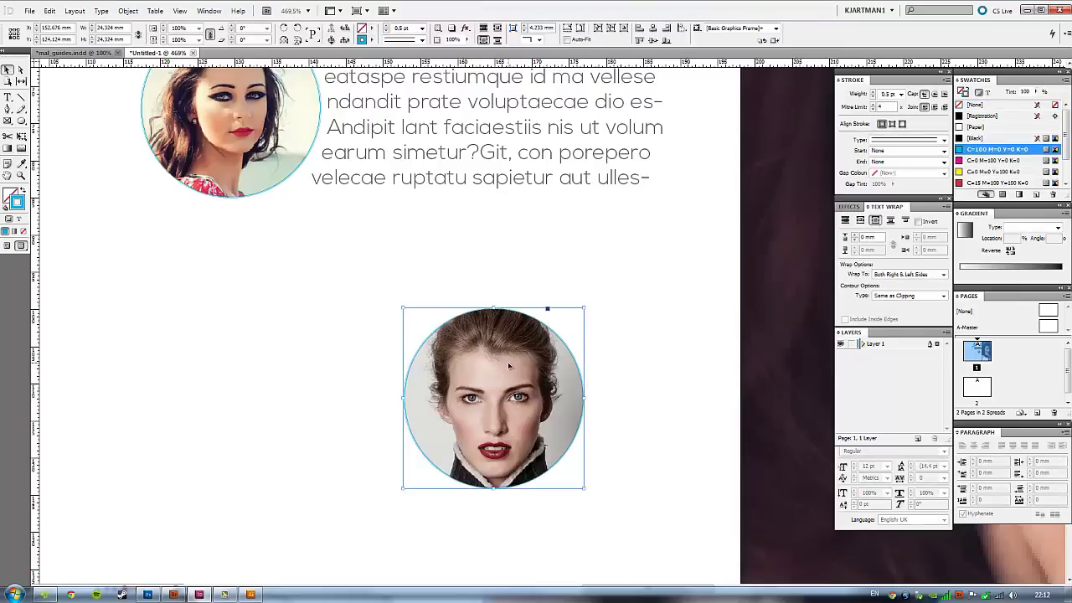
# Move the second portrait right and position a text frame to its left.
pyautogui.moveTo(548, 307); pyautogui.dragTo(399, 304)
pyautogui.moveTo(483, 181)
pyautogui.mouseDown()
pyautogui.moveTo(591, 431)
pyautogui.moveTo(198, 434)
pyautogui.mouseUp()
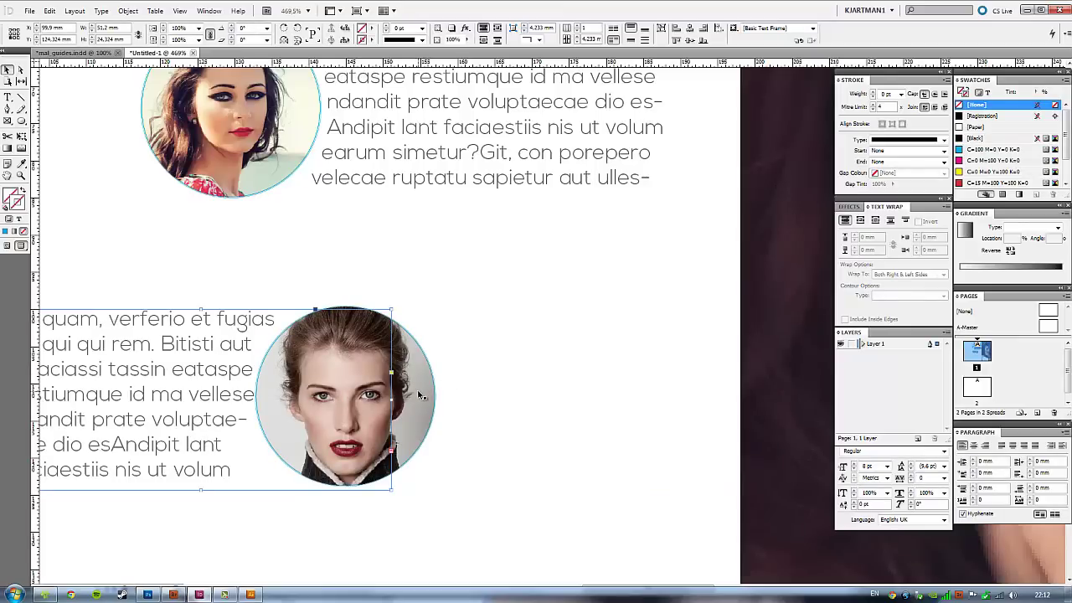
pyautogui.moveTo(421, 395)
pyautogui.mouseDown()
pyautogui.moveTo(677, 368)
pyautogui.moveTo(662, 374)
pyautogui.mouseUp()
pyautogui.moveTo(293, 404); pyautogui.dragTo(402, 361)
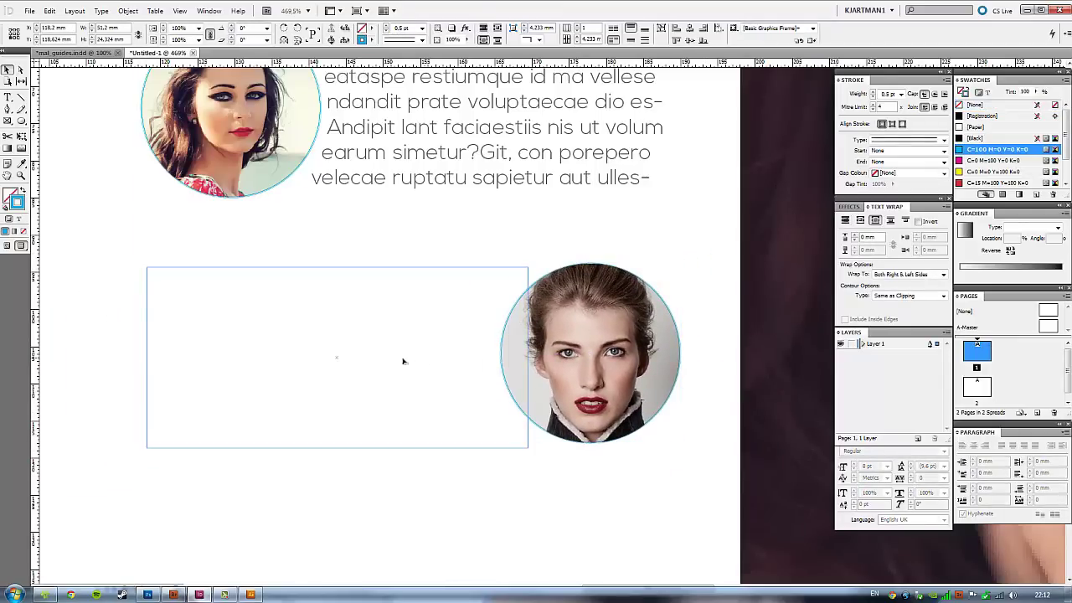
# Change the alignment of all the text in the second profile's text frame.
pyautogui.doubleClick(392, 323)
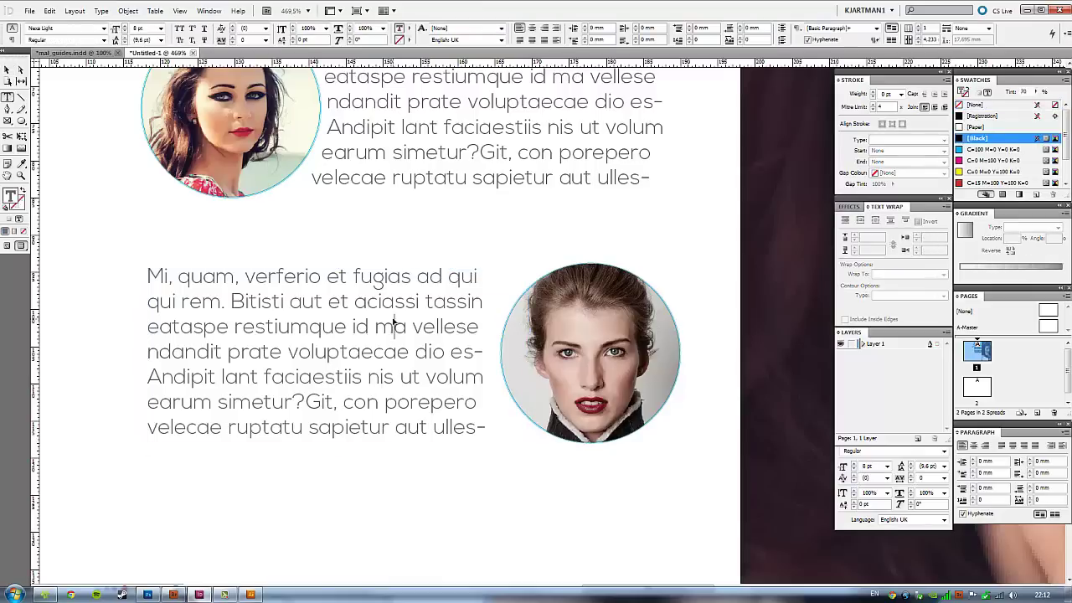
pyautogui.hotkey('ctrl', 'a')
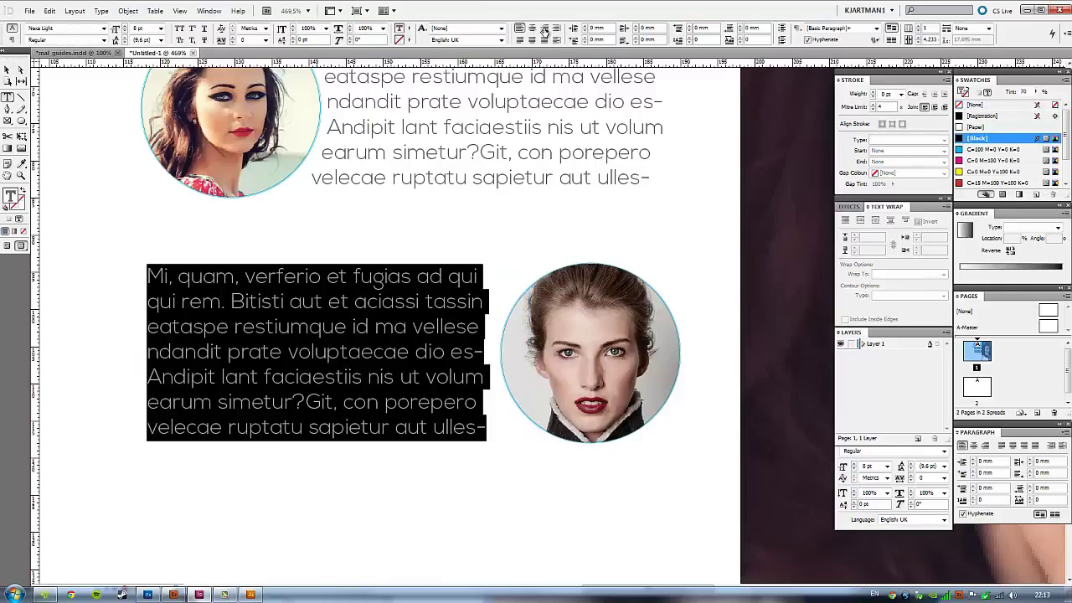
pyautogui.click(544, 29)
pyautogui.click(8, 71)
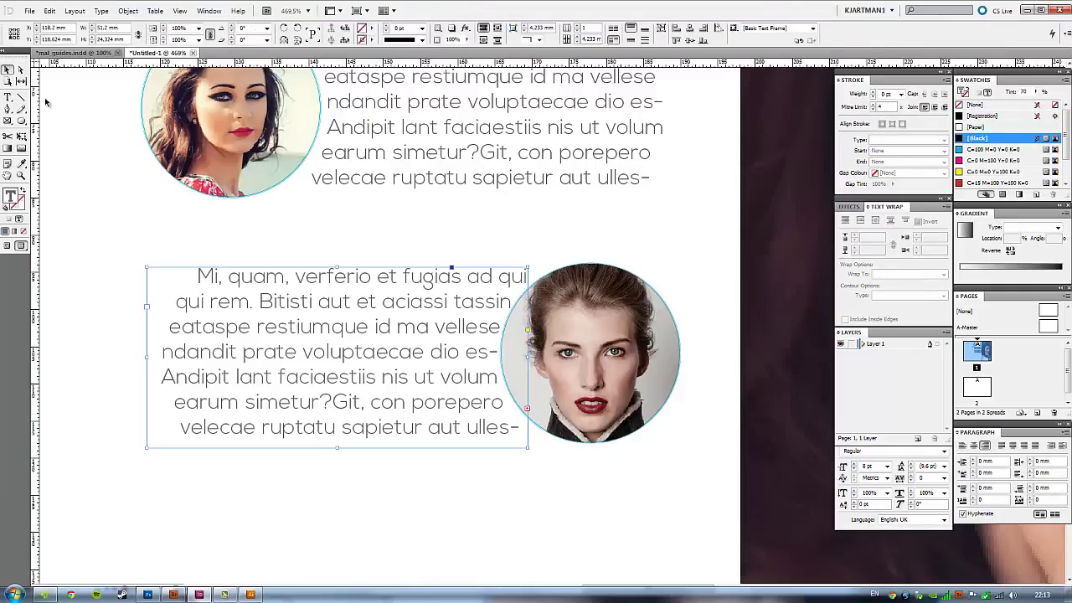
# Set the lower portrait's text wrap offset to 1 mm.
pyautogui.click(587, 306)
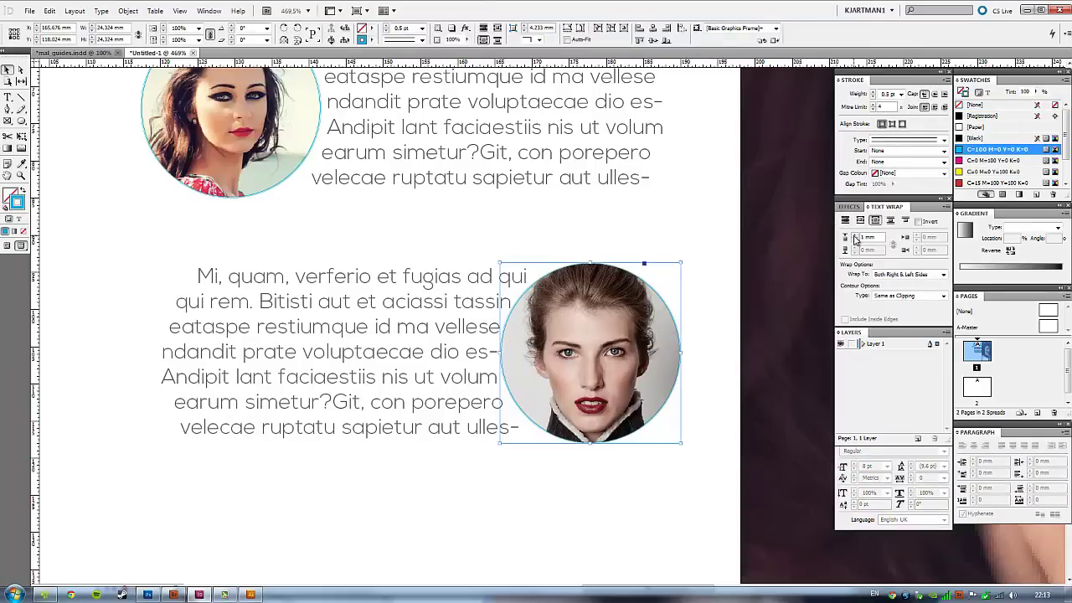
pyautogui.click(855, 237)
pyautogui.click(854, 238)
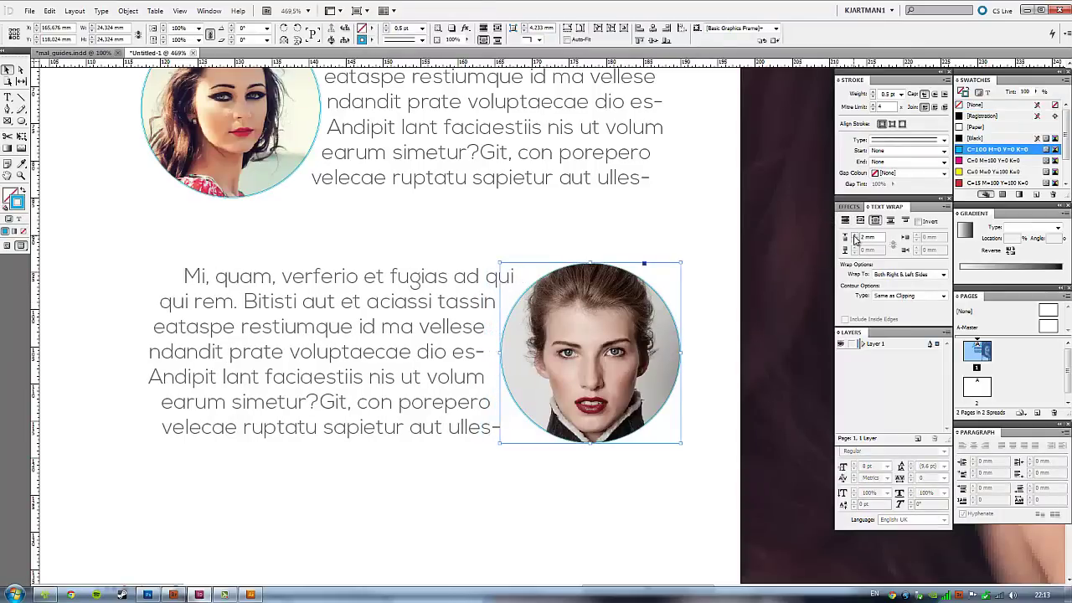
pyautogui.click(854, 242)
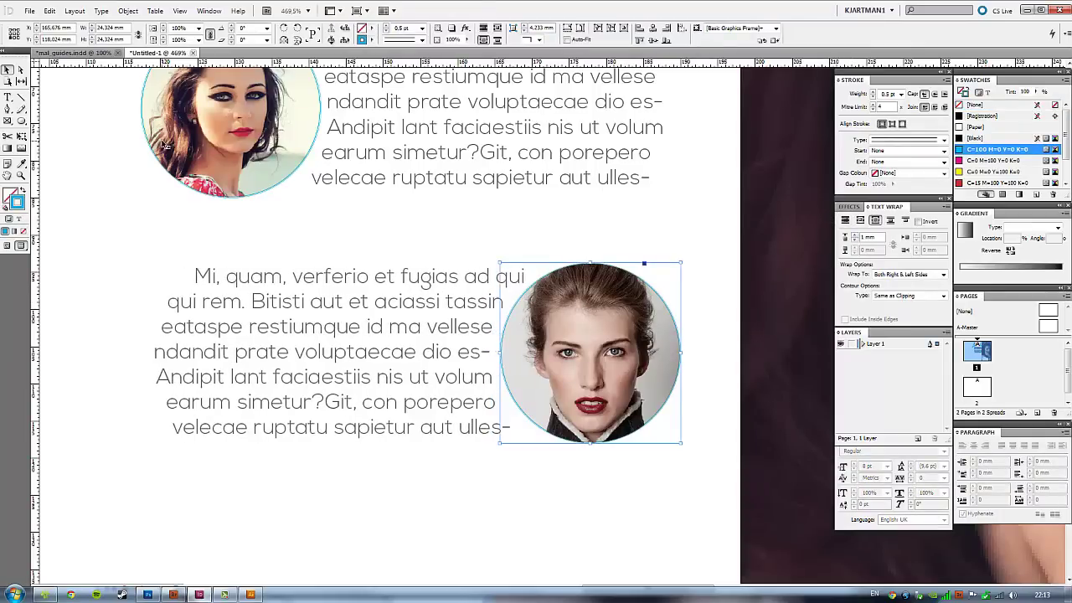
pyautogui.click(226, 149)
pyautogui.click(402, 397)
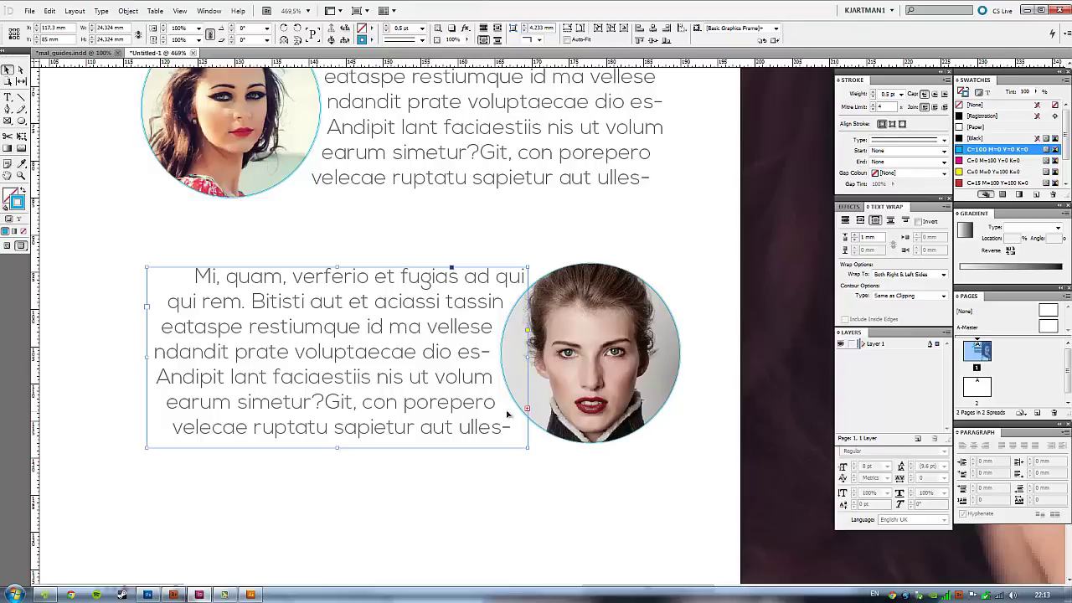
pyautogui.click(519, 419)
pyautogui.click(510, 492)
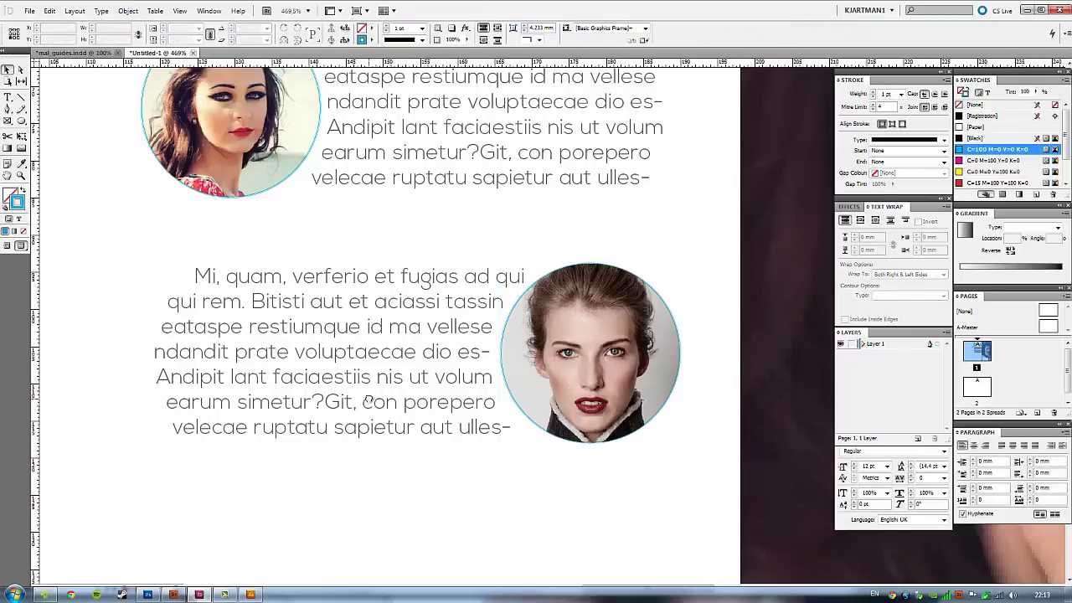
# Copy the first portrait and its paragraph below the second profile, then show guides.
pyautogui.moveTo(366, 400)
pyautogui.mouseDown()
pyautogui.moveTo(378, 206)
pyautogui.moveTo(470, 469)
pyautogui.mouseUp()
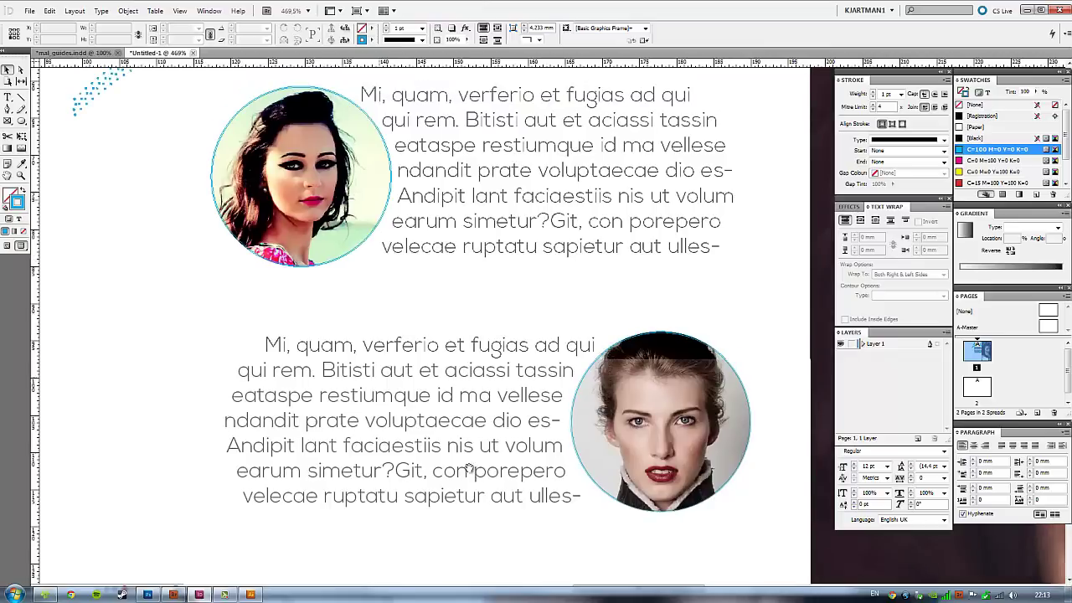
pyautogui.click(485, 226)
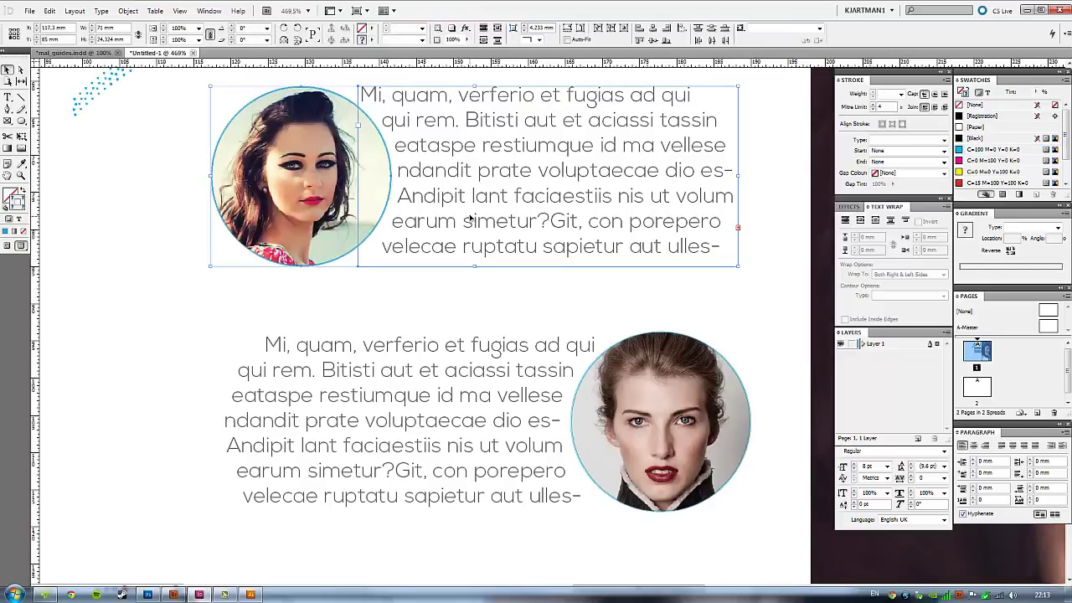
pyautogui.moveTo(319, 193)
pyautogui.mouseDown()
pyautogui.moveTo(316, 147)
pyautogui.moveTo(194, 298)
pyautogui.mouseUp()
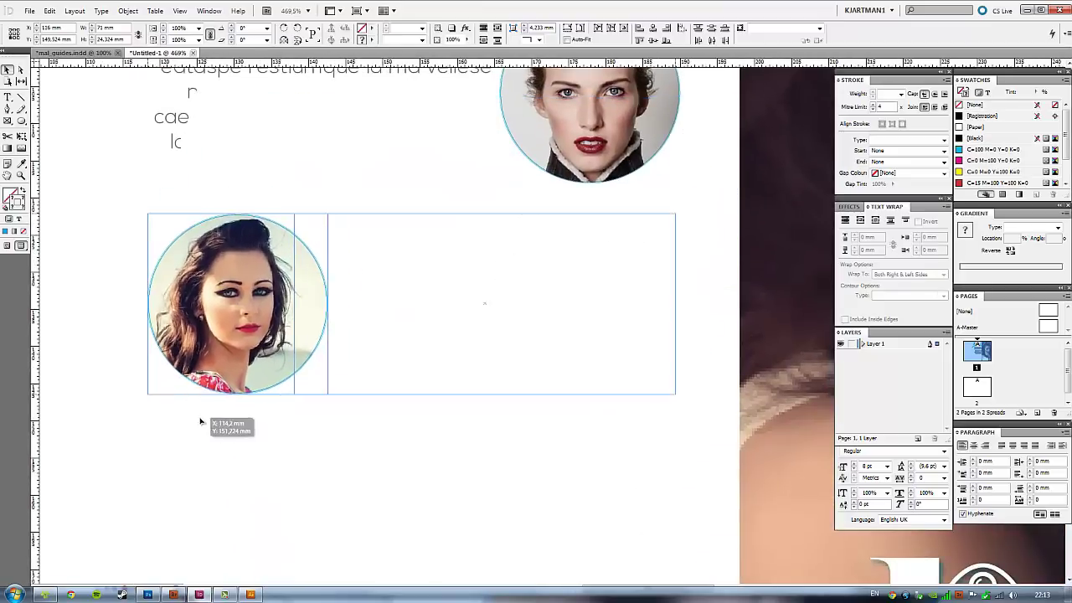
pyautogui.moveTo(355, 360); pyautogui.dragTo(431, 452)
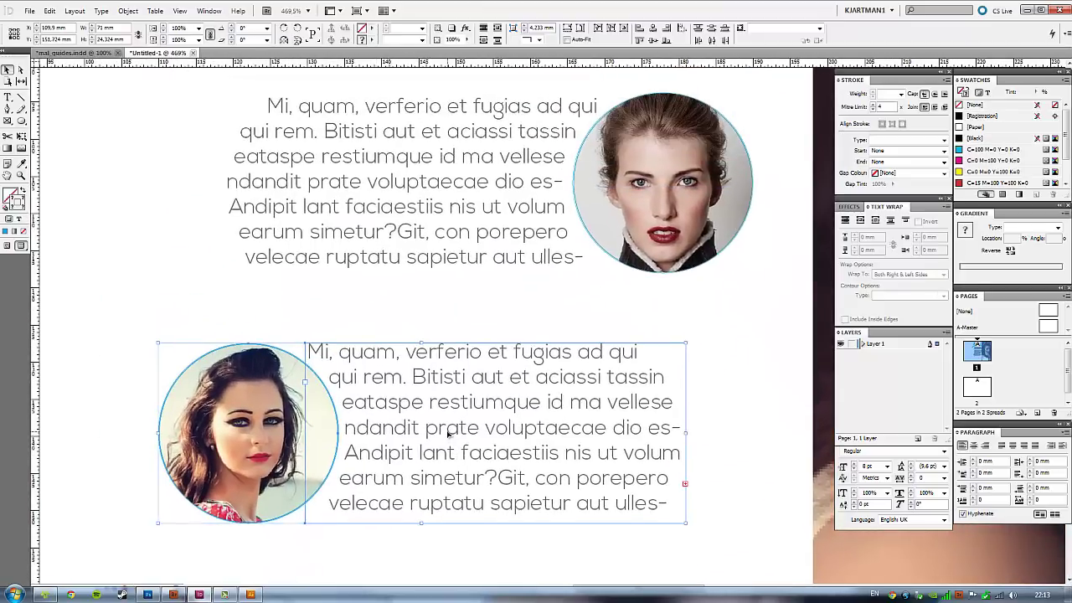
pyautogui.hotkey('ctrl', '-')
pyautogui.hotkey('ctrl', '-')
pyautogui.hotkey('ctrl', '-')
pyautogui.moveTo(477, 372); pyautogui.dragTo(430, 543)
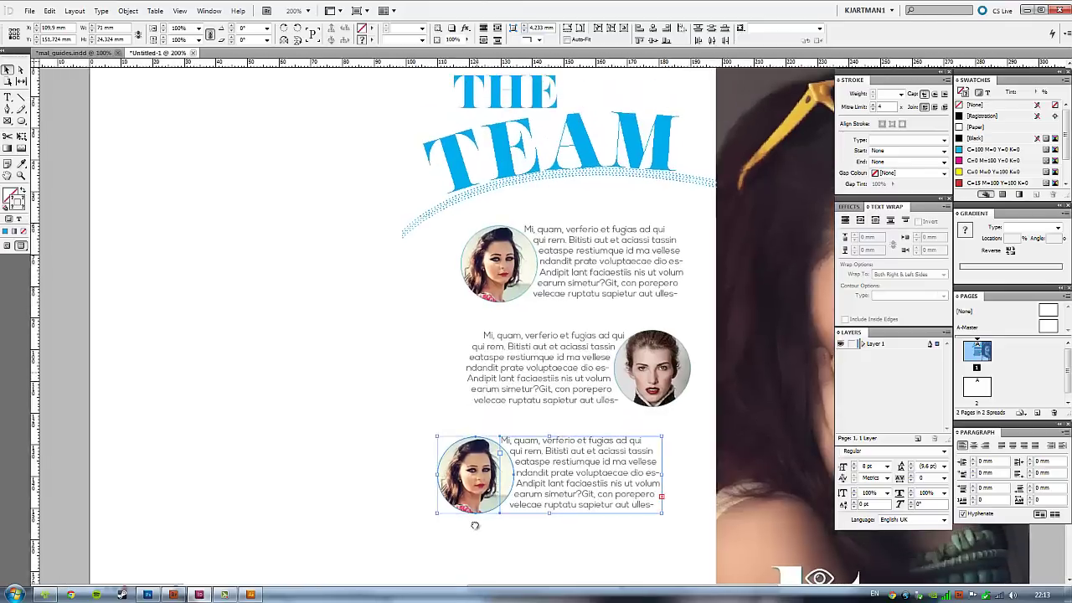
pyautogui.press('w')
pyautogui.moveTo(530, 488)
pyautogui.mouseDown()
pyautogui.moveTo(465, 401)
pyautogui.moveTo(487, 384)
pyautogui.mouseUp()
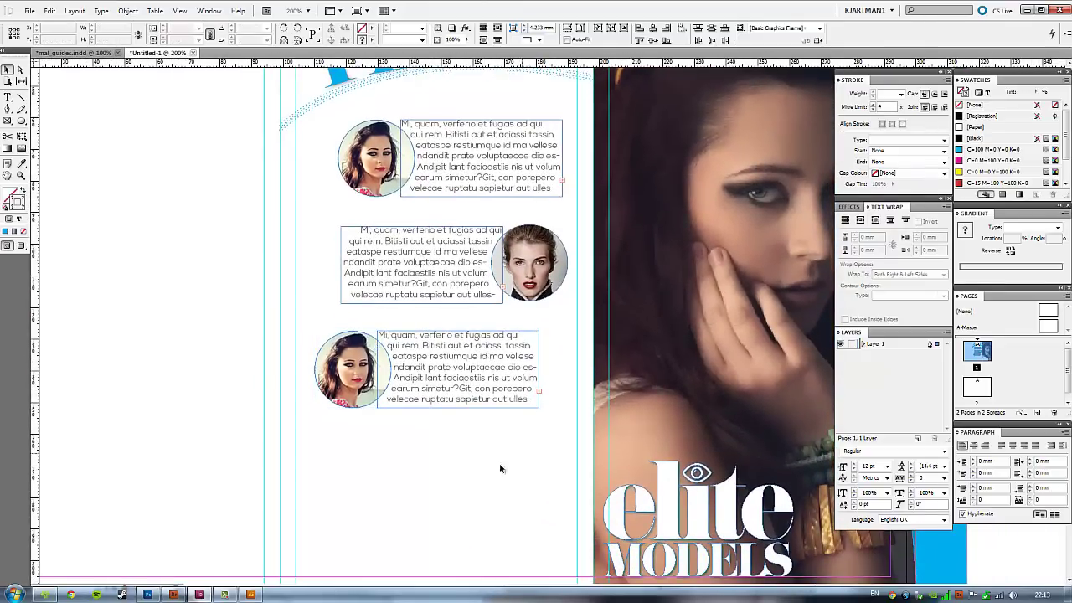
pyautogui.moveTo(500, 461); pyautogui.dragTo(476, 421)
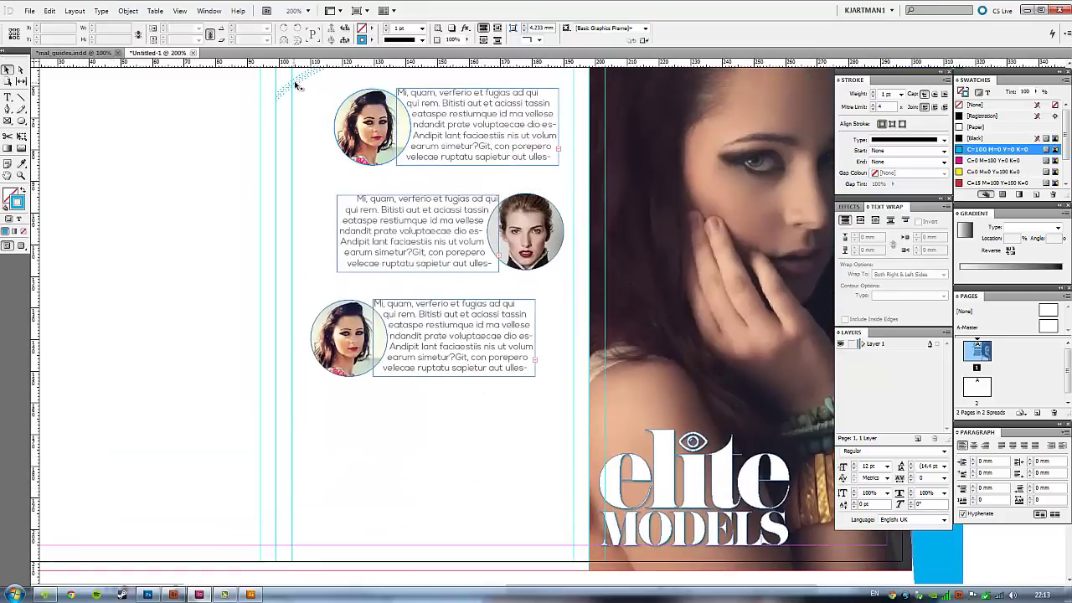
# Check the finished mockup, then delete the photo from the third circle frame.
pyautogui.moveTo(321, 101); pyautogui.dragTo(328, 201)
pyautogui.hotkey('alt', 'Tab')
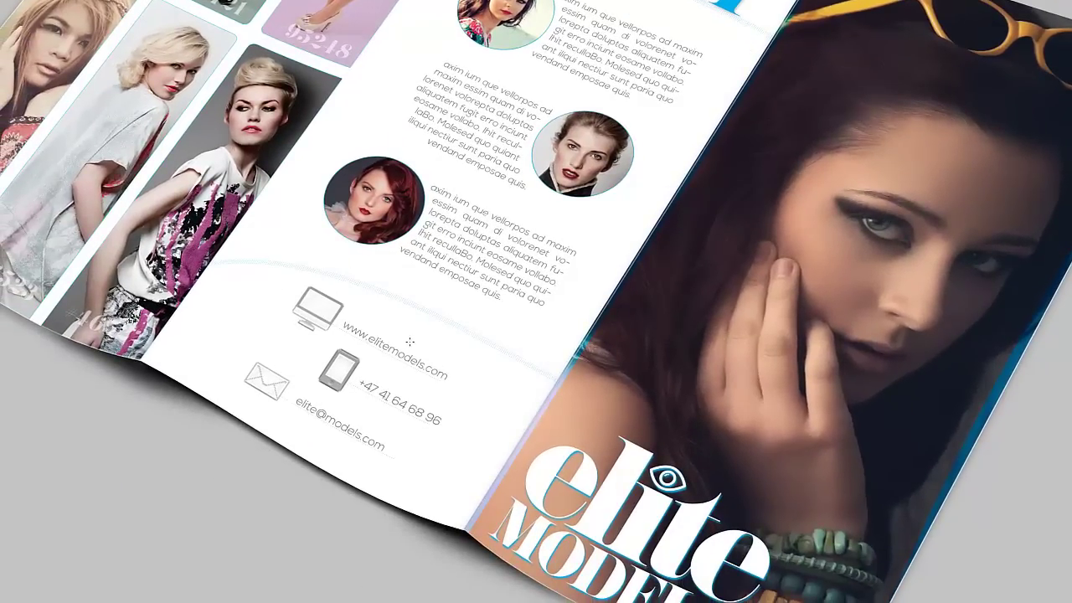
pyautogui.hotkey('alt', 'Tab')
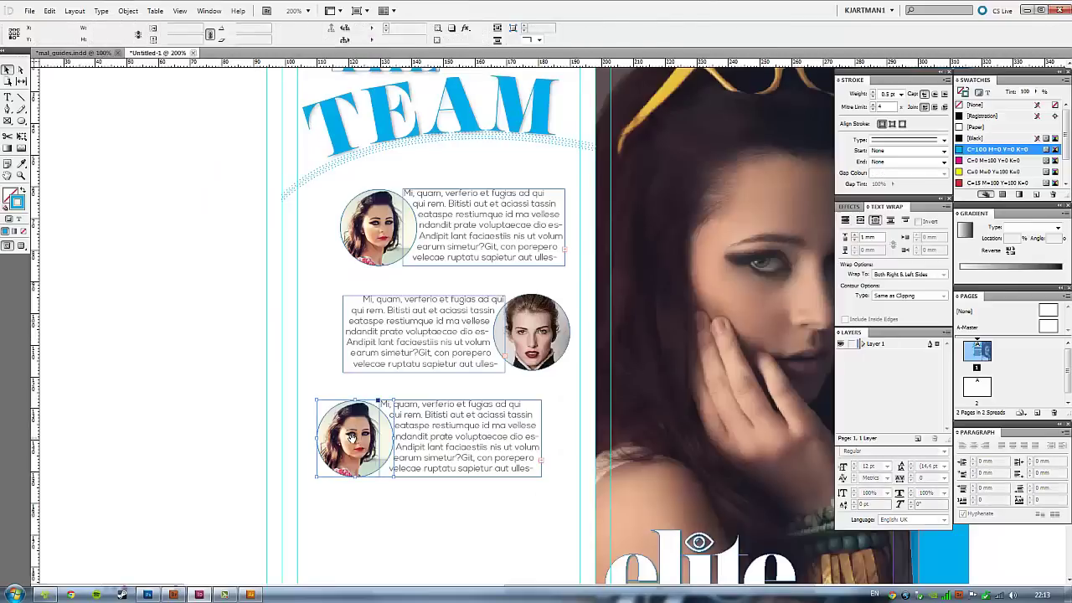
pyautogui.click(352, 434)
pyautogui.press('Delete')
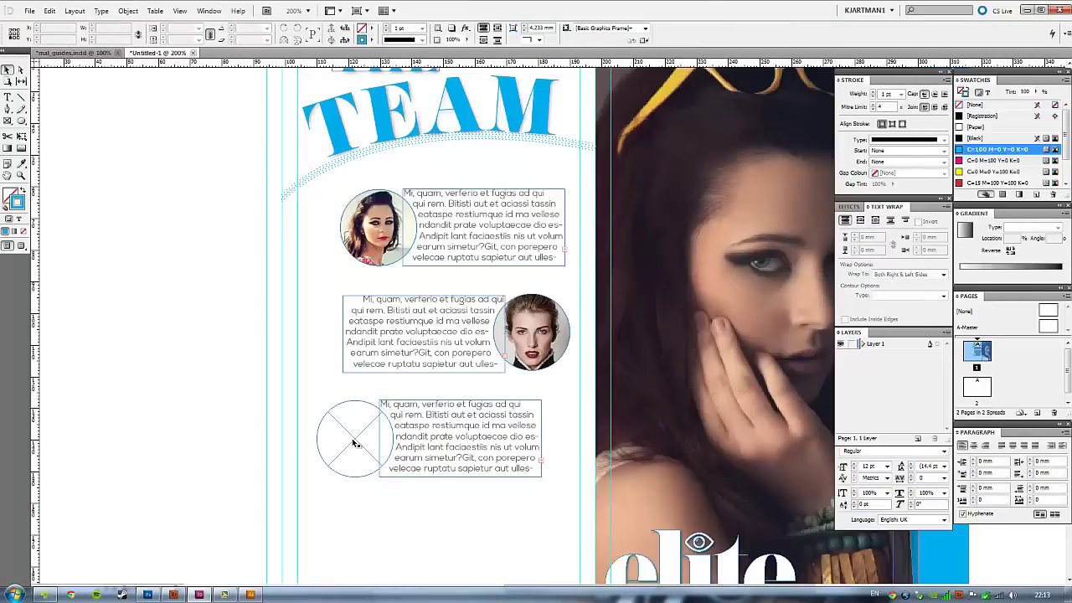
pyautogui.click(353, 437)
# Place a new Fashion_foto image in the third circle, enlarged and positioned to fit.
pyautogui.hotkey('ctrl', 'd')
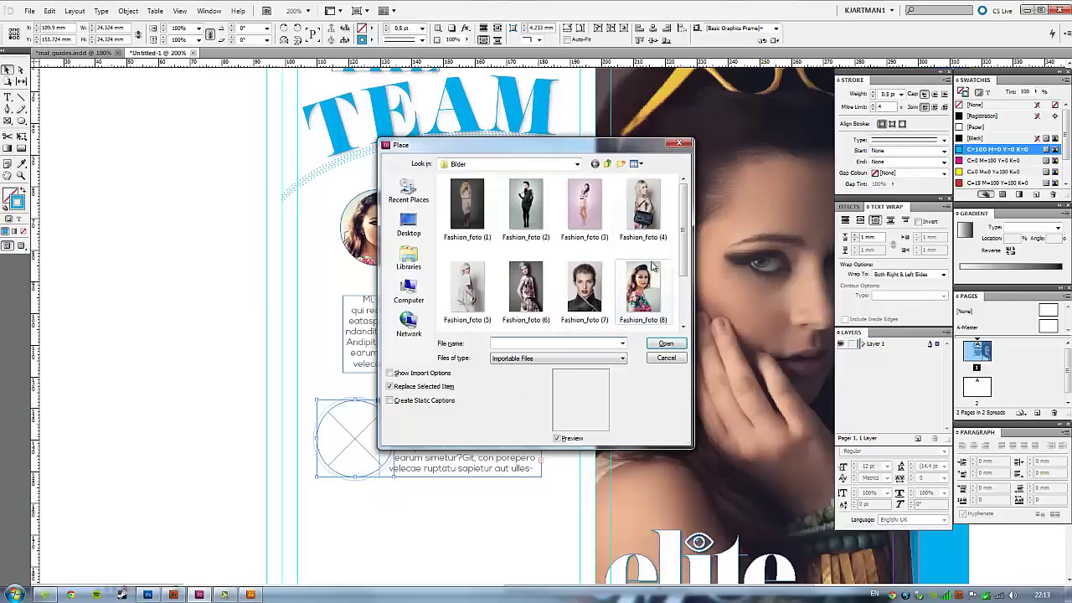
pyautogui.moveTo(682, 226); pyautogui.dragTo(682, 280)
pyautogui.doubleClick(467, 292)
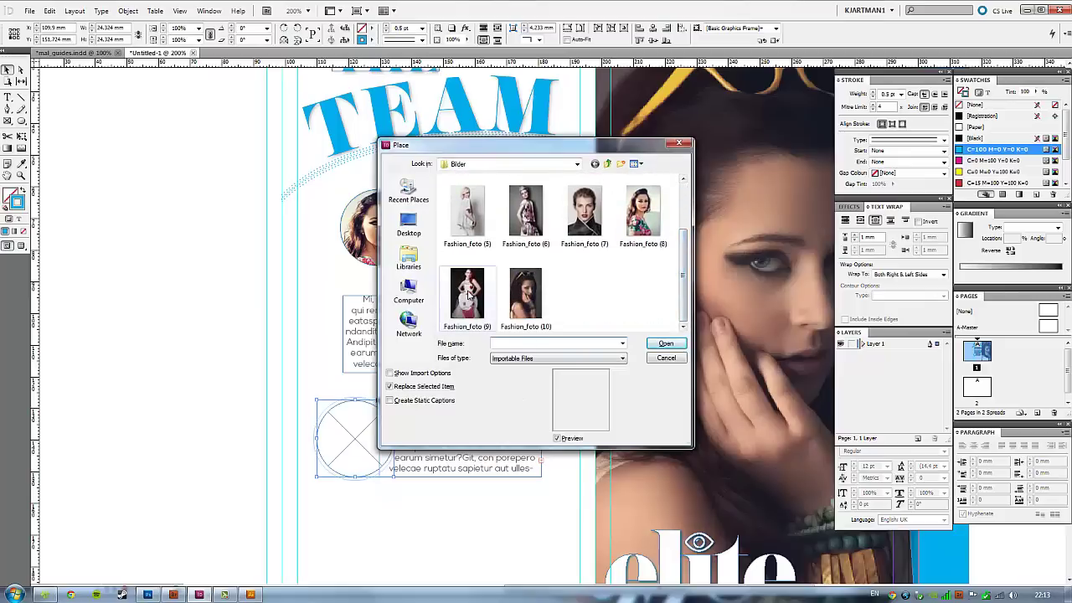
pyautogui.click(355, 439)
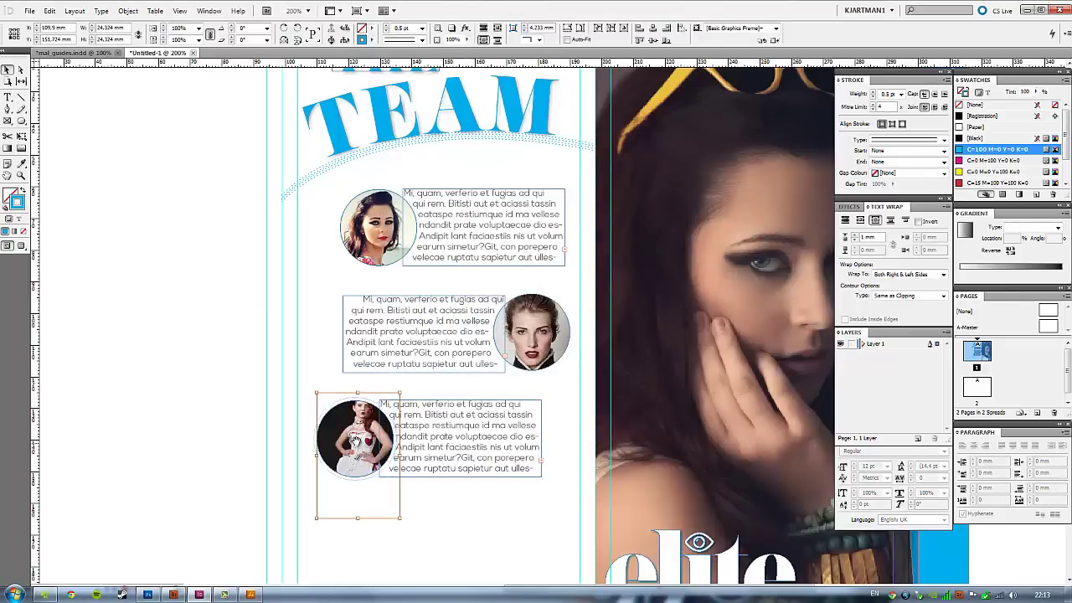
pyautogui.moveTo(401, 391); pyautogui.dragTo(424, 356)
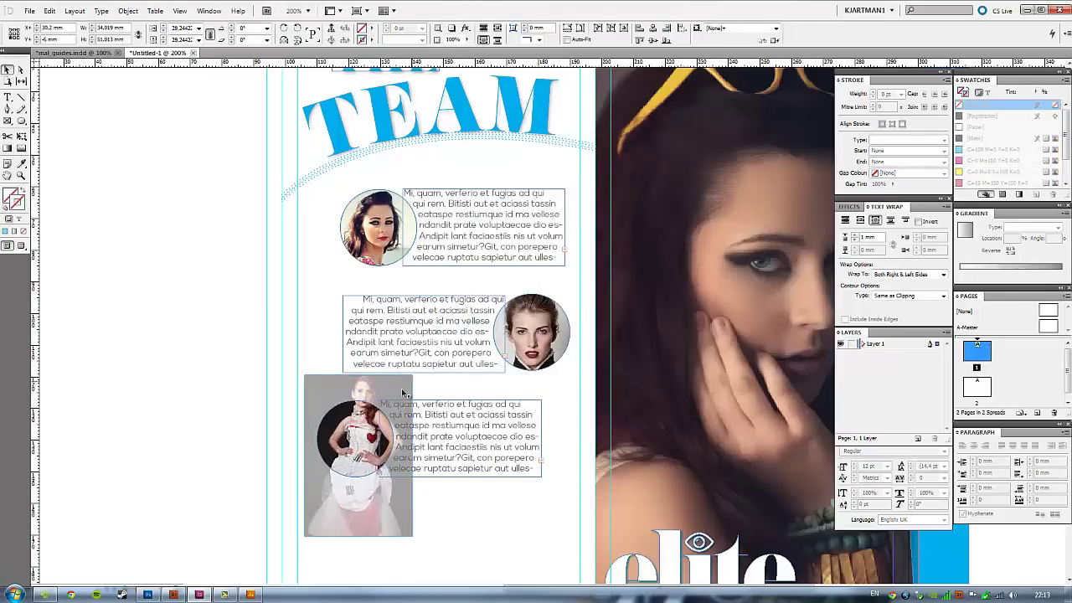
pyautogui.moveTo(384, 418)
pyautogui.mouseDown()
pyautogui.moveTo(366, 464)
pyautogui.moveTo(348, 418)
pyautogui.mouseUp()
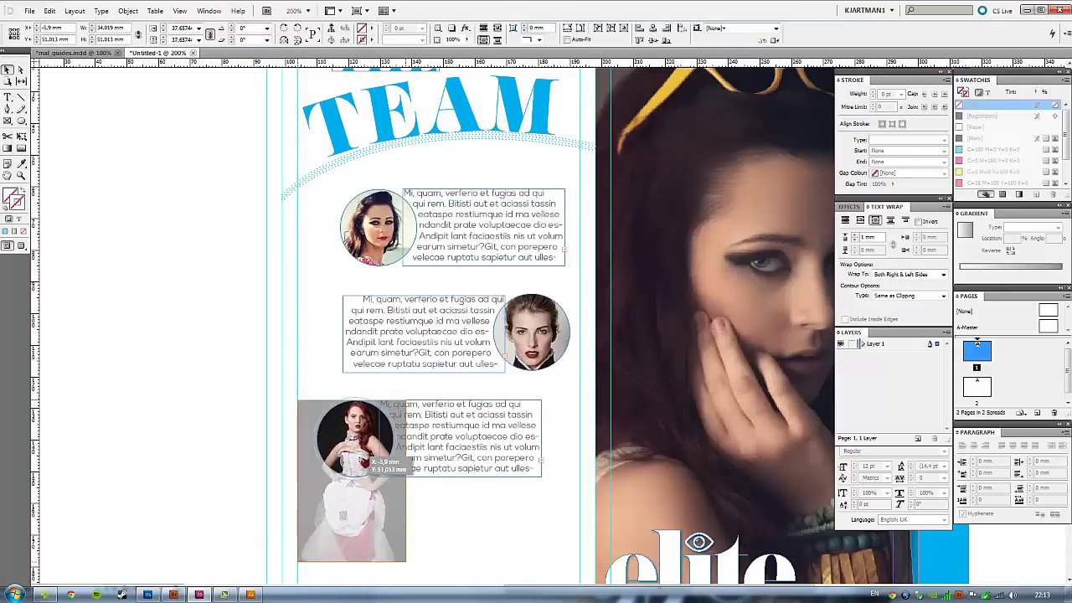
pyautogui.click(293, 379)
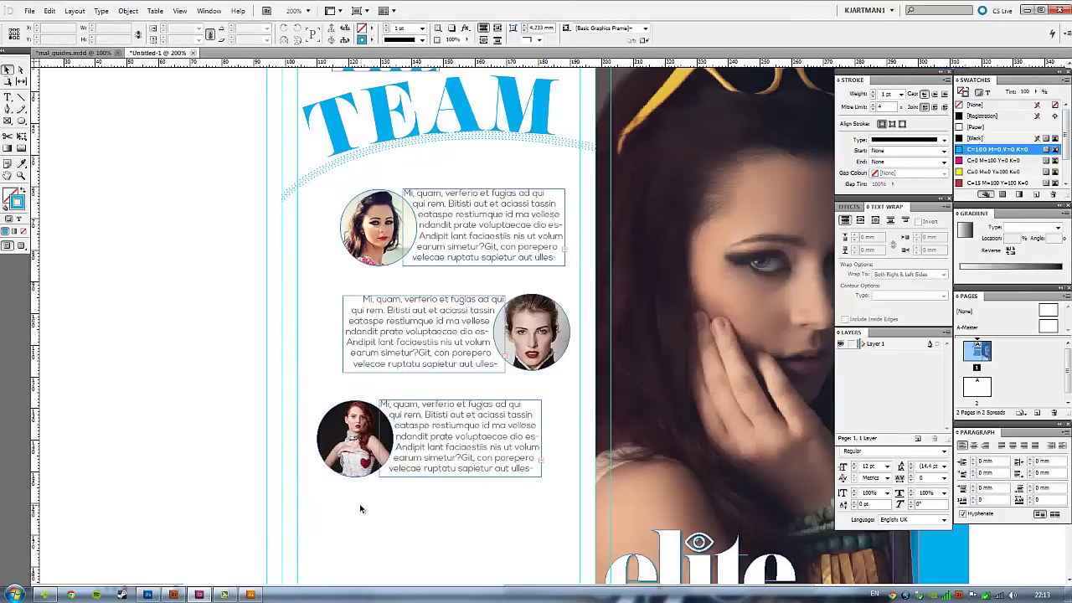
# Copy the dotted arc from under TEAM to below the third profile and resize it.
pyautogui.press('w')
pyautogui.moveTo(429, 439)
pyautogui.mouseDown()
pyautogui.moveTo(426, 275)
pyautogui.moveTo(486, 210)
pyautogui.moveTo(486, 191)
pyautogui.moveTo(531, 184)
pyautogui.mouseUp()
pyautogui.scroll(3, 464, 271)
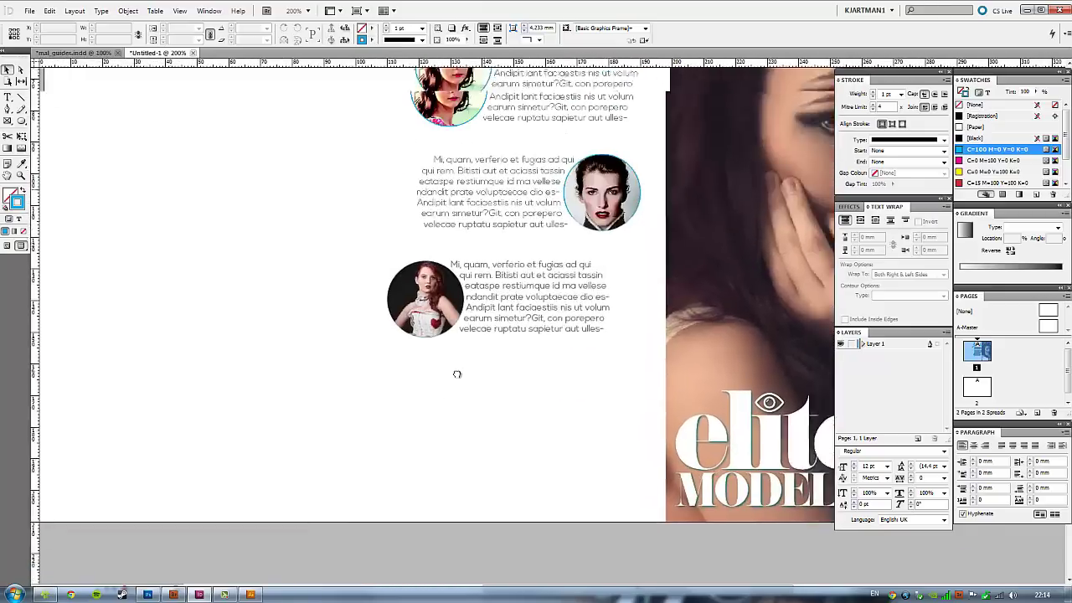
pyautogui.scroll(3, 455, 376)
pyautogui.click(383, 158)
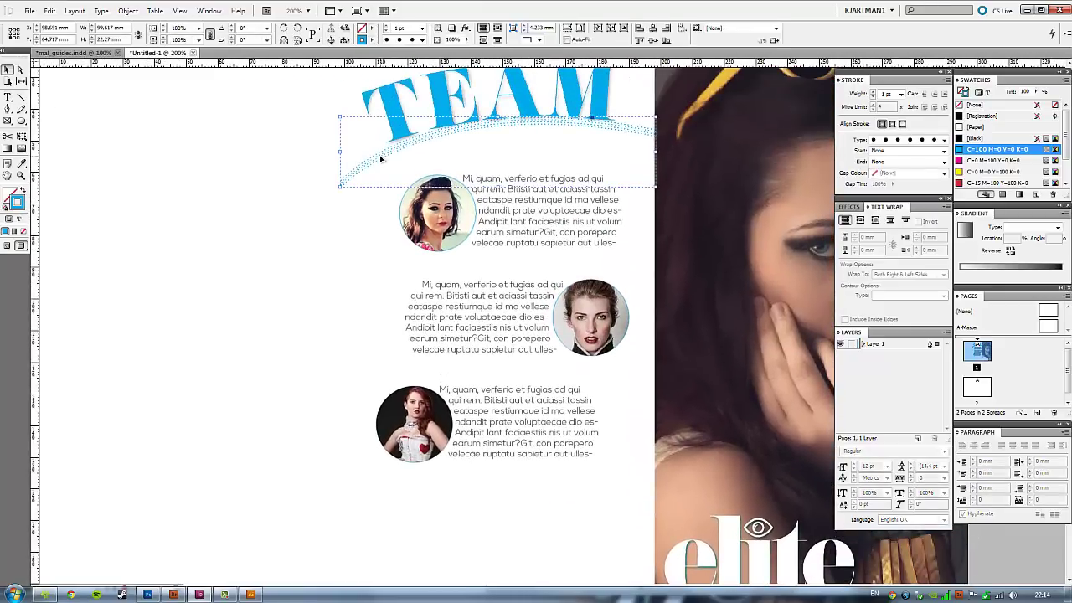
pyautogui.moveTo(381, 155); pyautogui.dragTo(376, 507)
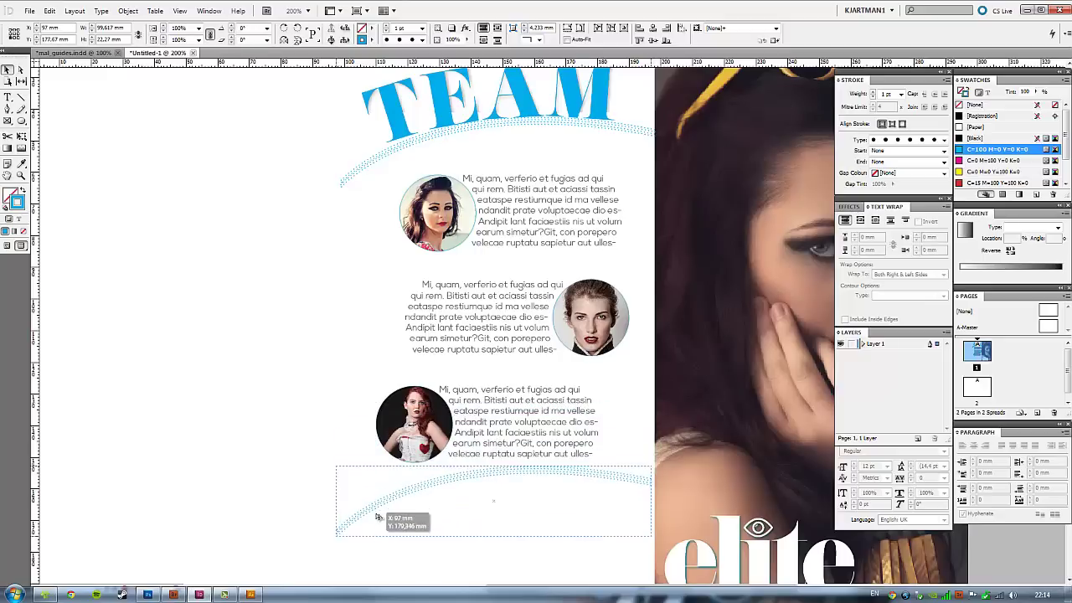
pyautogui.moveTo(376, 506)
pyautogui.mouseDown()
pyautogui.moveTo(379, 488)
pyautogui.moveTo(333, 464)
pyautogui.mouseUp()
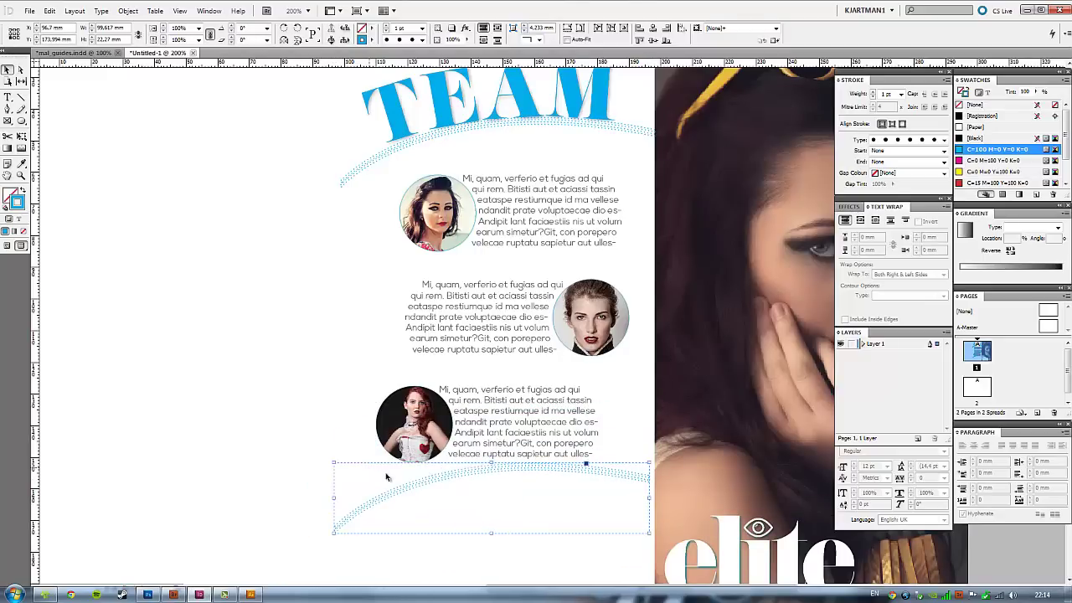
pyautogui.moveTo(471, 478)
pyautogui.mouseDown()
pyautogui.moveTo(455, 422)
pyautogui.moveTo(471, 275)
pyautogui.mouseUp()
pyautogui.click(514, 378)
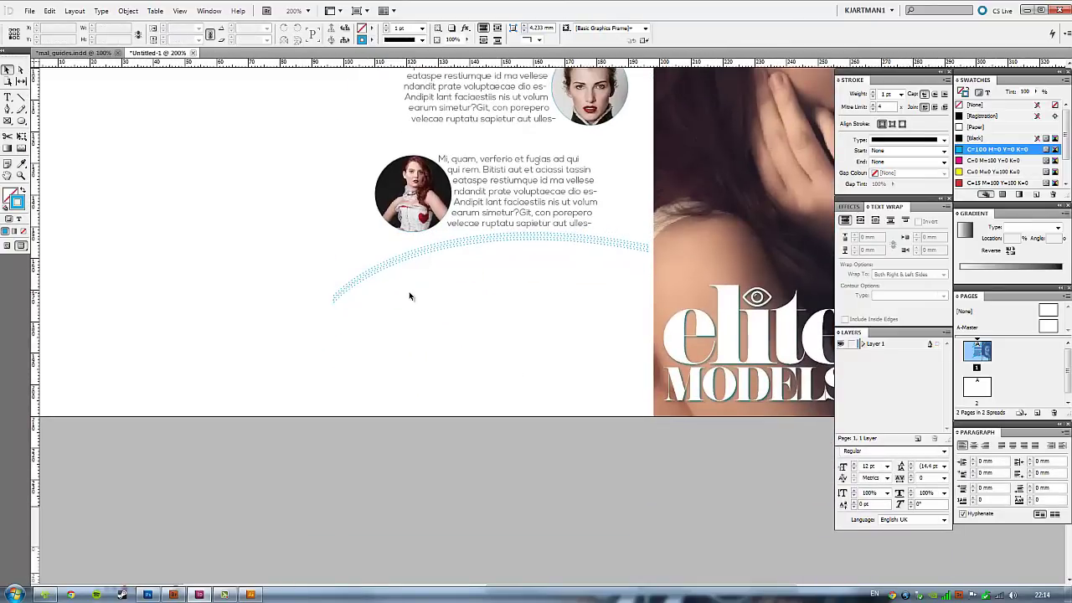
pyautogui.hotkey('alt', 'Tab')
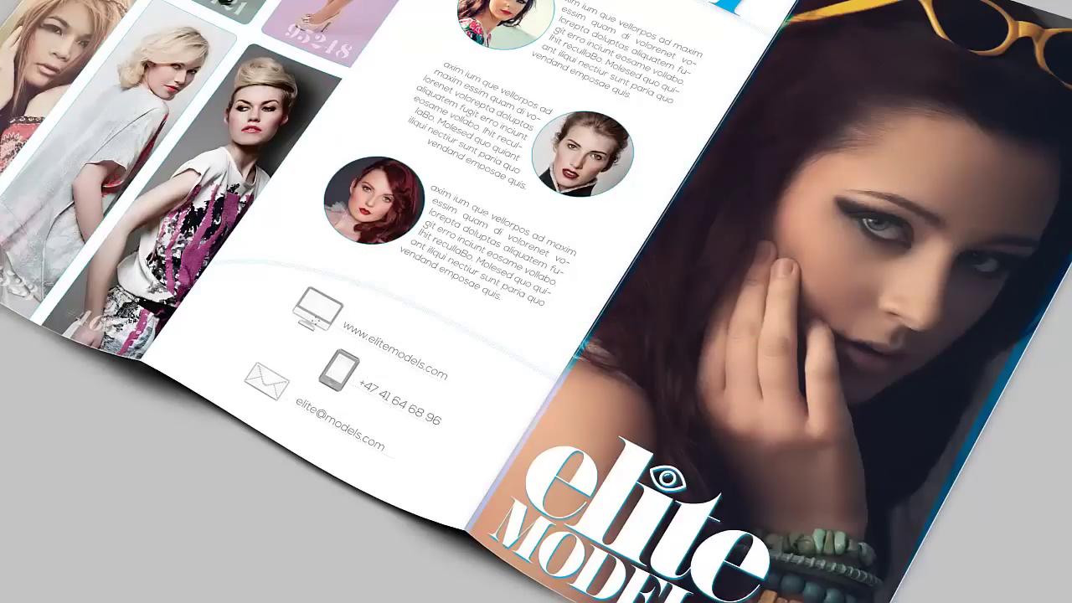
# Show the Photoshop brochure mockup with its workspace and open the project folder.
pyautogui.hotkey('alt', 'Tab')
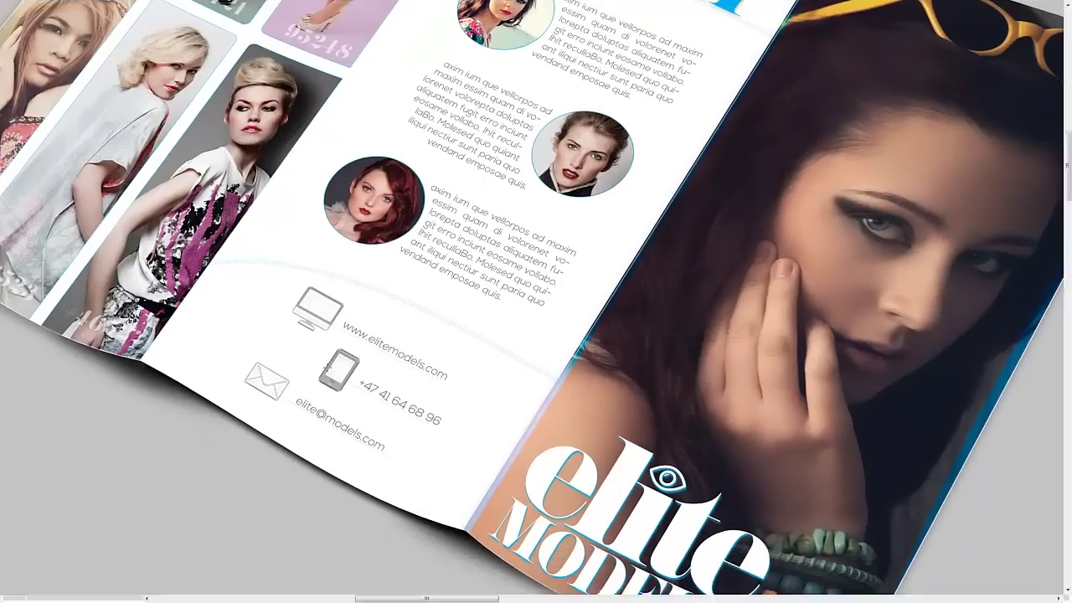
pyautogui.press('Tab')
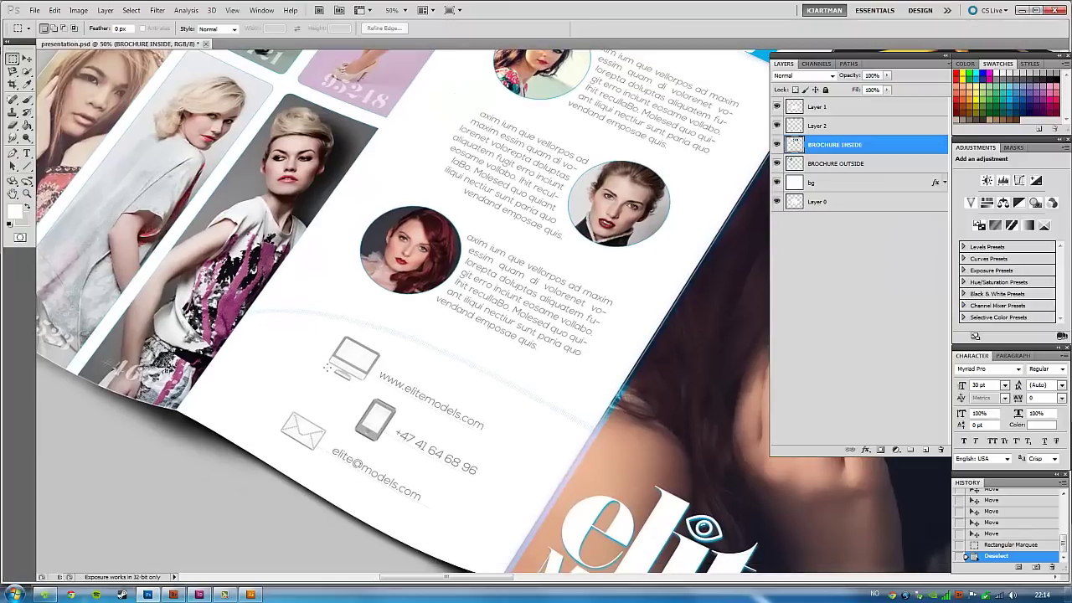
pyautogui.click(46, 595)
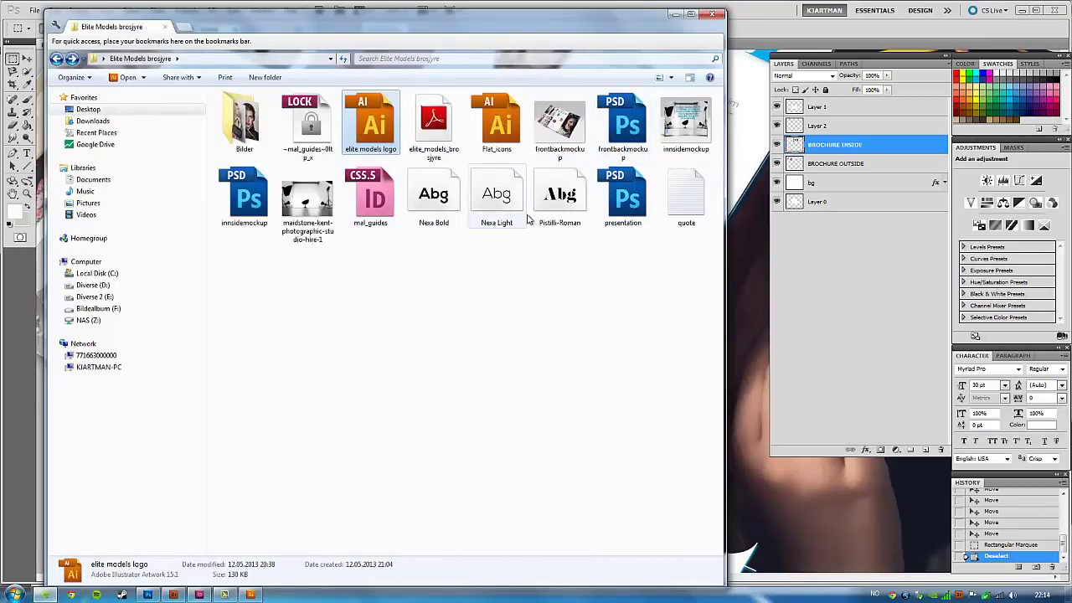
# Open media_icons.psd from the Desktop's TRIFOLD BROSJYRE A4 MAL folder.
pyautogui.click(621, 132)
pyautogui.click(519, 130)
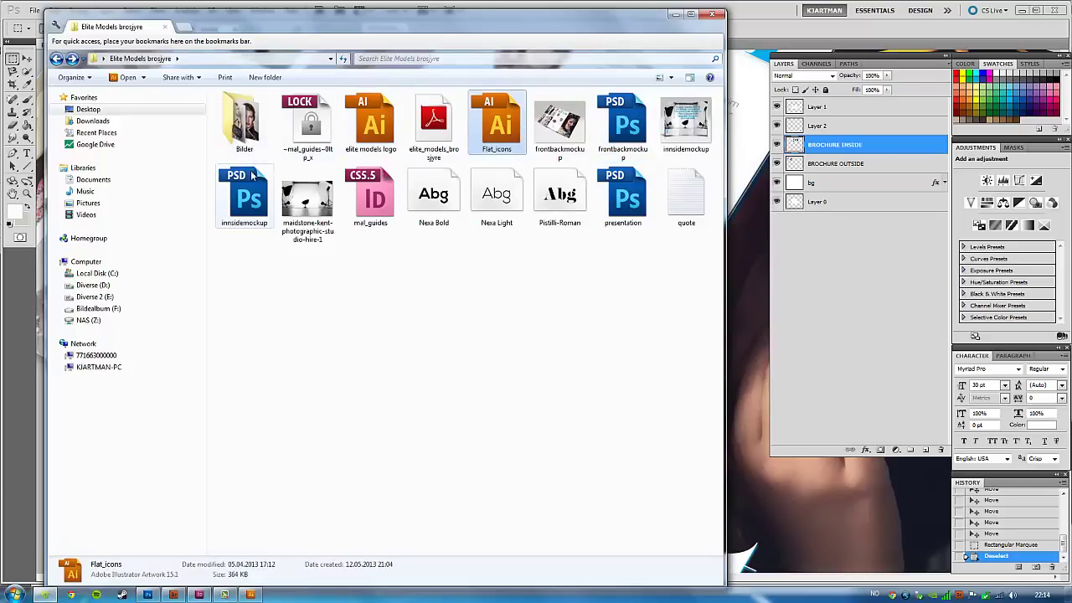
pyautogui.click(423, 306)
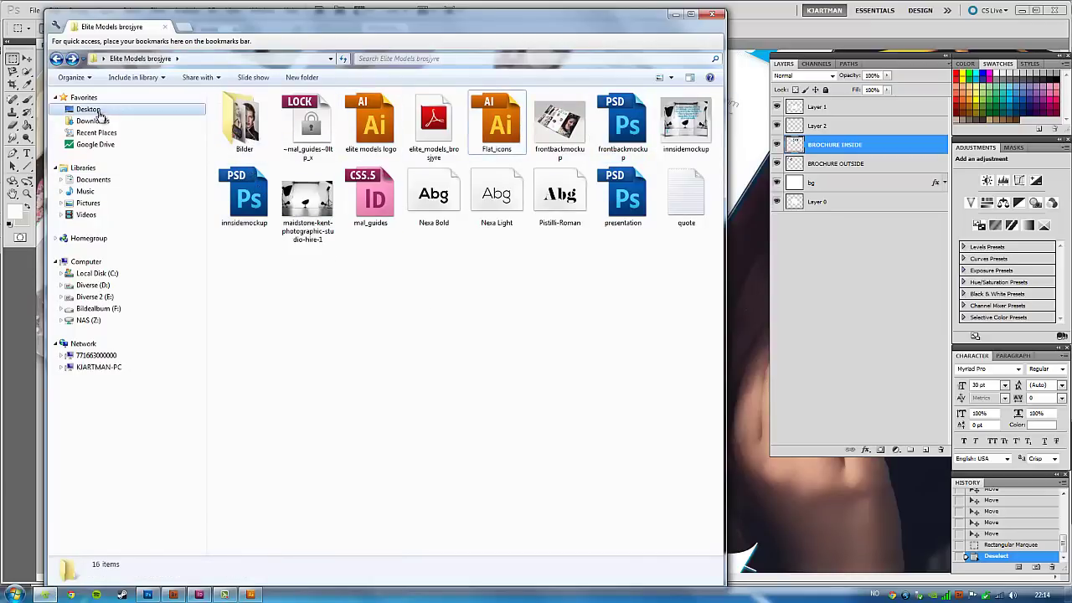
pyautogui.click(74, 109)
pyautogui.doubleClick(433, 199)
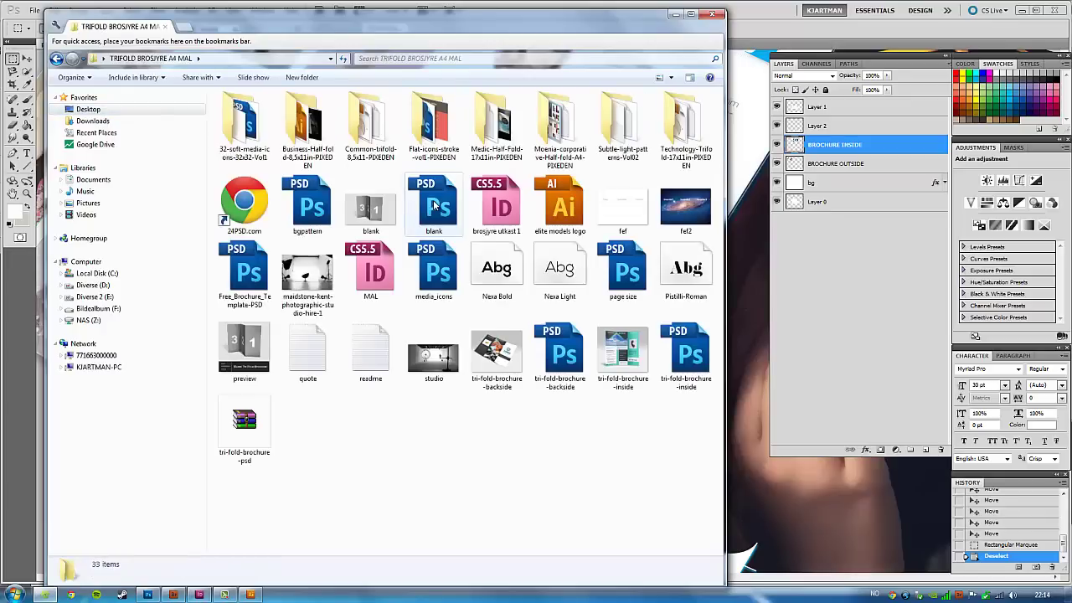
pyautogui.doubleClick(433, 272)
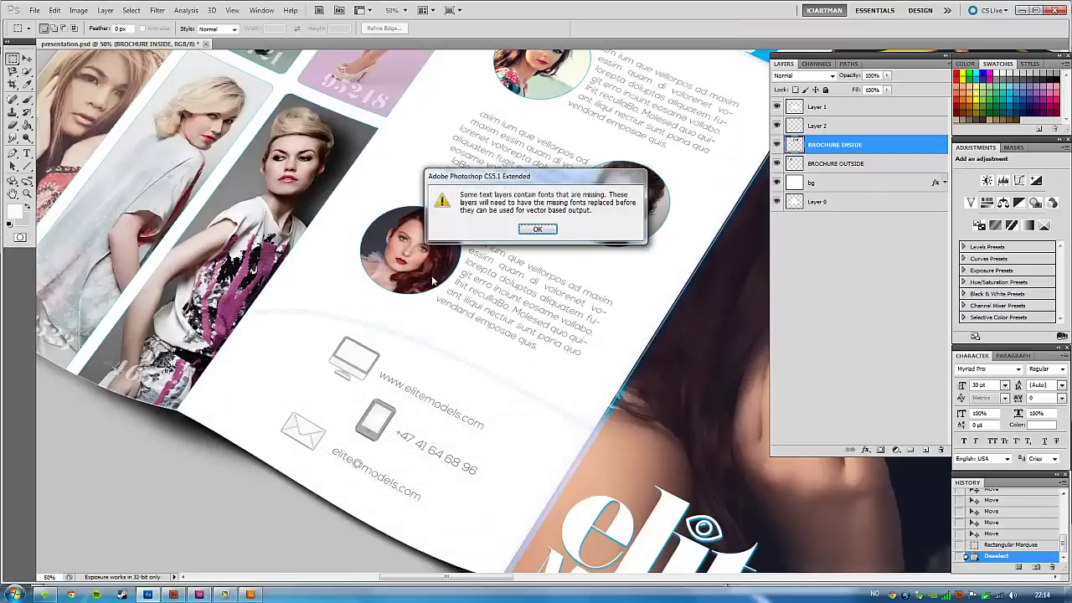
# Convert the monitor icon's layer group in media_icons.psd into a Smart Object.
pyautogui.click(532, 229)
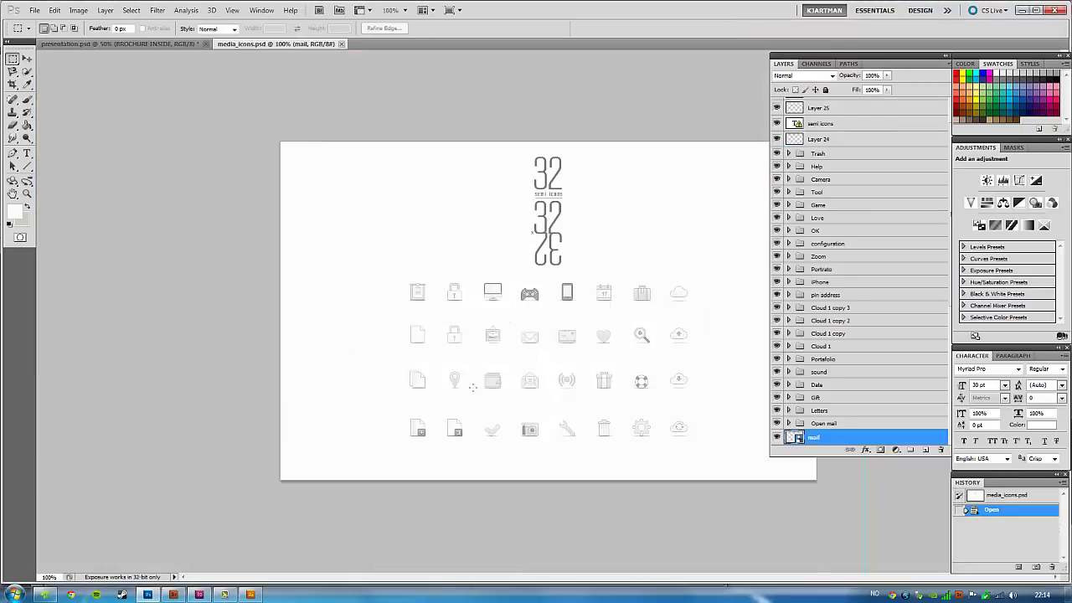
pyautogui.press('z')
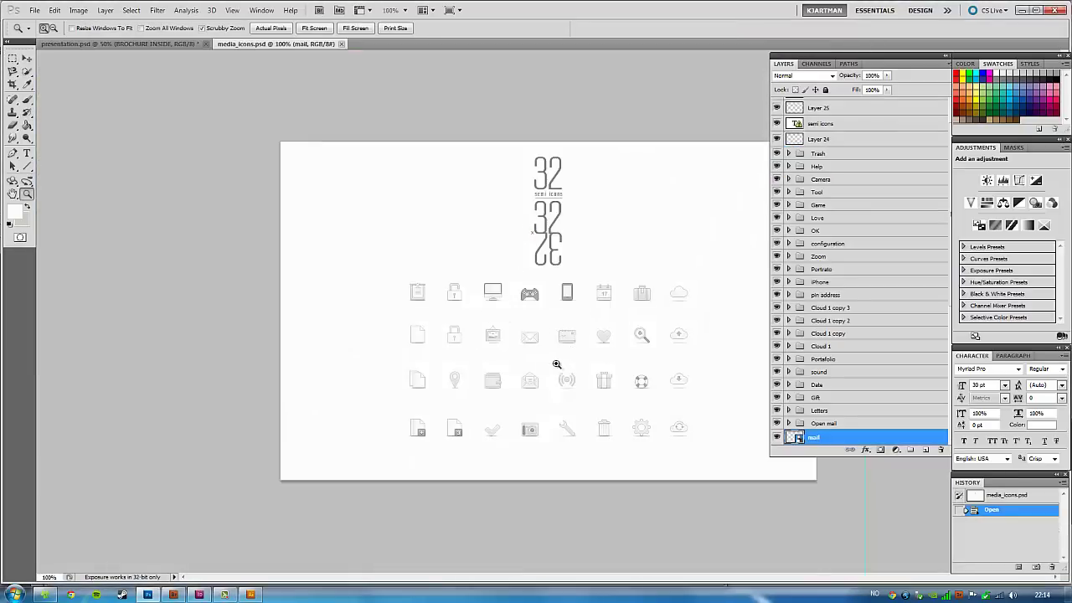
pyautogui.moveTo(557, 365); pyautogui.dragTo(620, 428)
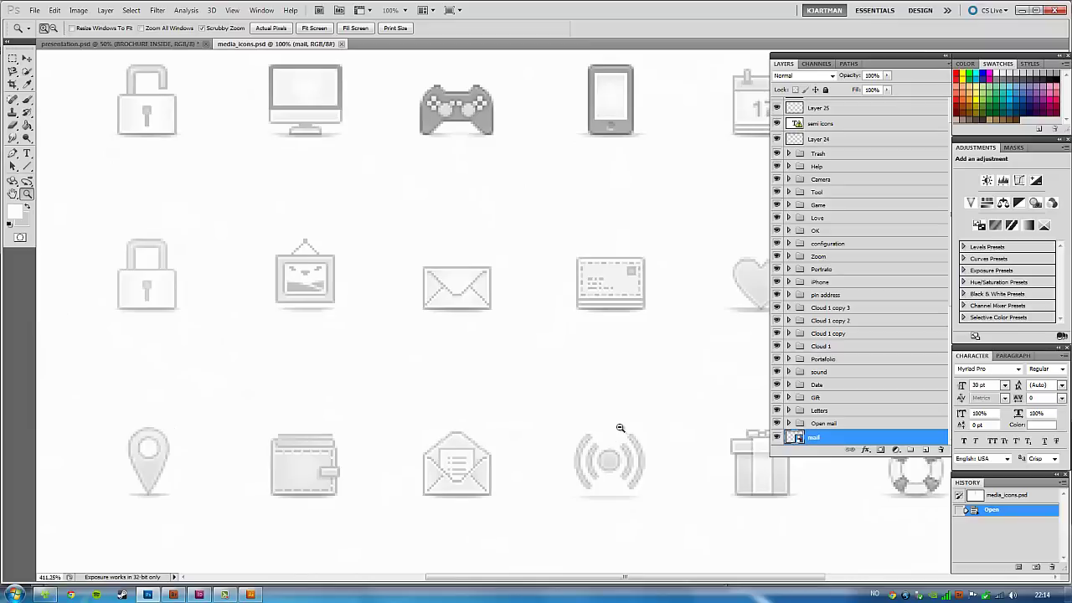
pyautogui.moveTo(406, 279); pyautogui.dragTo(496, 392)
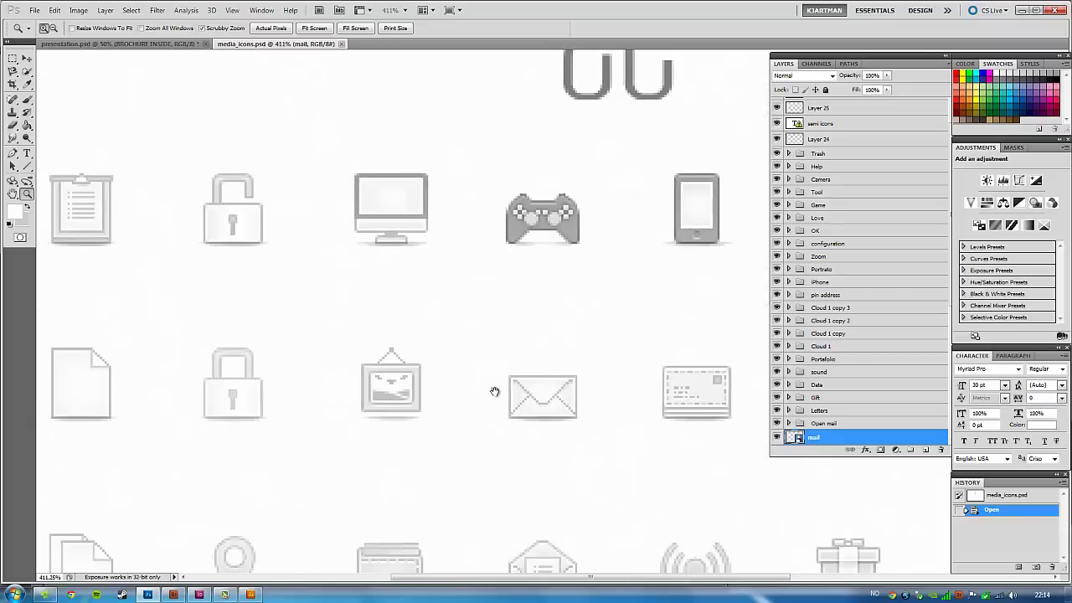
pyautogui.keyDown('ctrl'); pyautogui.click(403, 229); pyautogui.keyUp('ctrl')
pyautogui.click(817, 392)
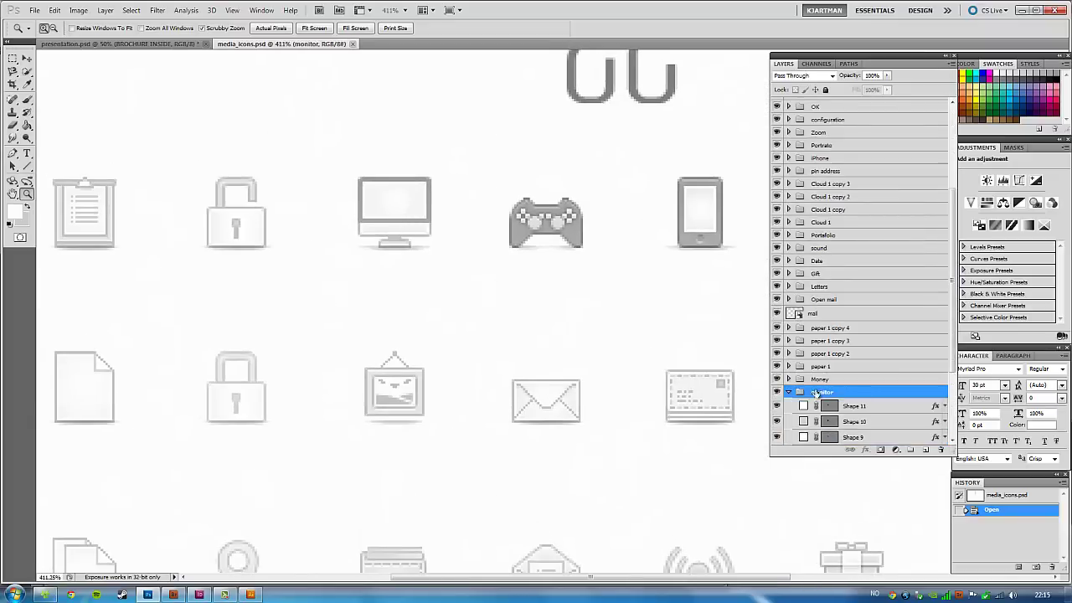
pyautogui.click(789, 393)
pyautogui.click(778, 393)
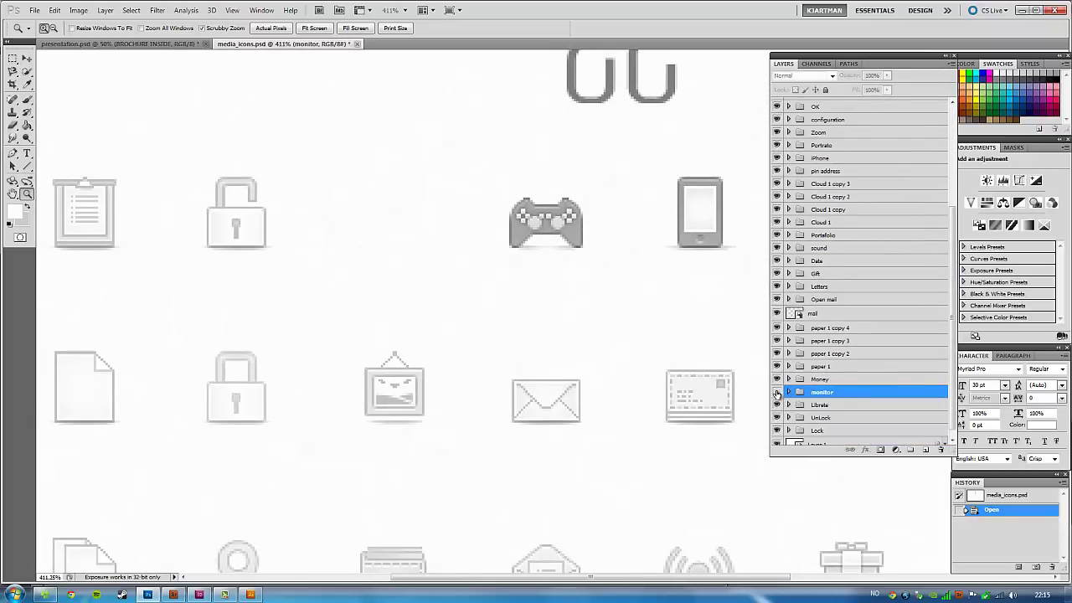
pyautogui.click(778, 393)
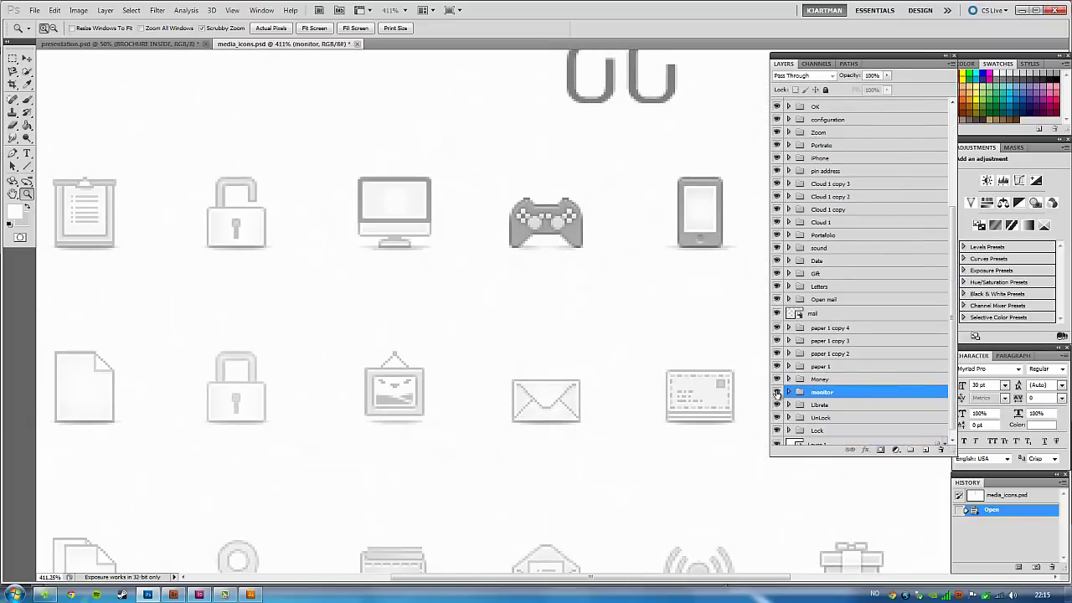
pyautogui.rightClick(850, 393)
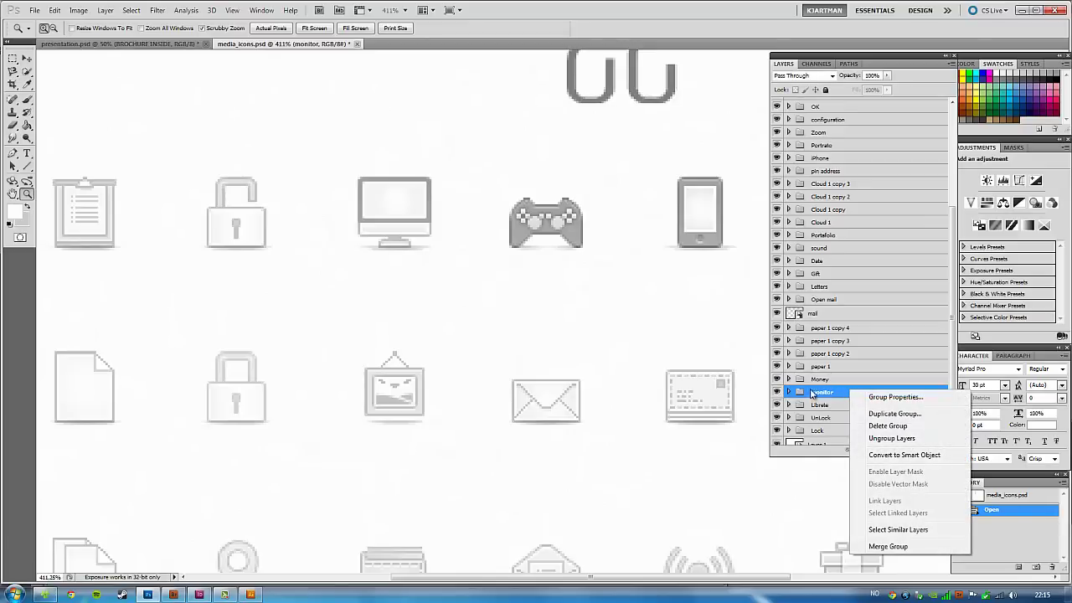
pyautogui.click(912, 456)
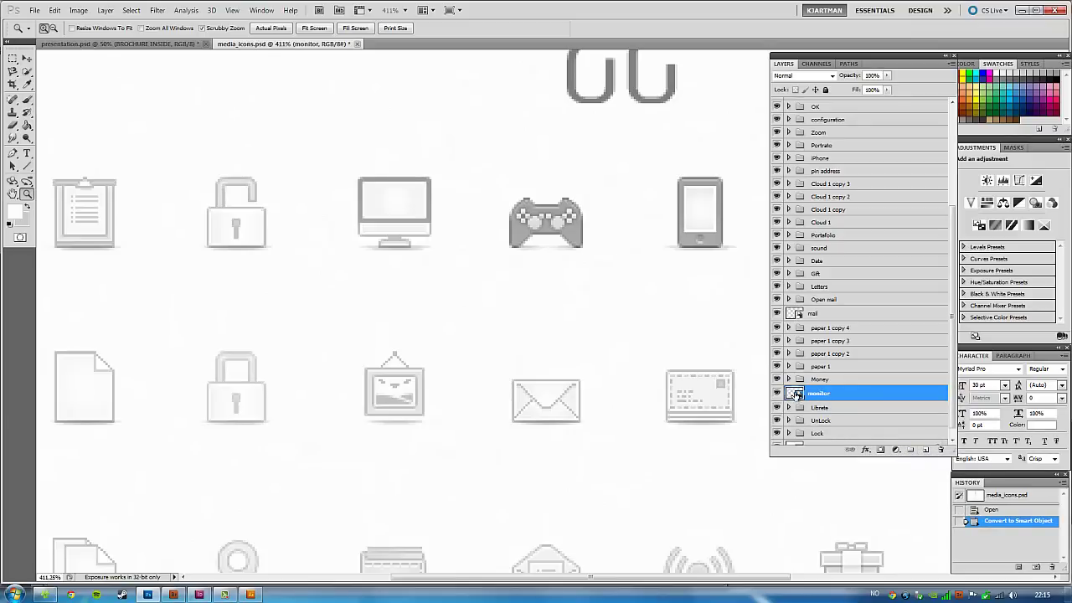
# Copy the monitor icon and paste it into the InDesign brochure beneath the dotted arc.
pyautogui.keyDown('ctrl'); pyautogui.click(794, 394); pyautogui.keyUp('ctrl')
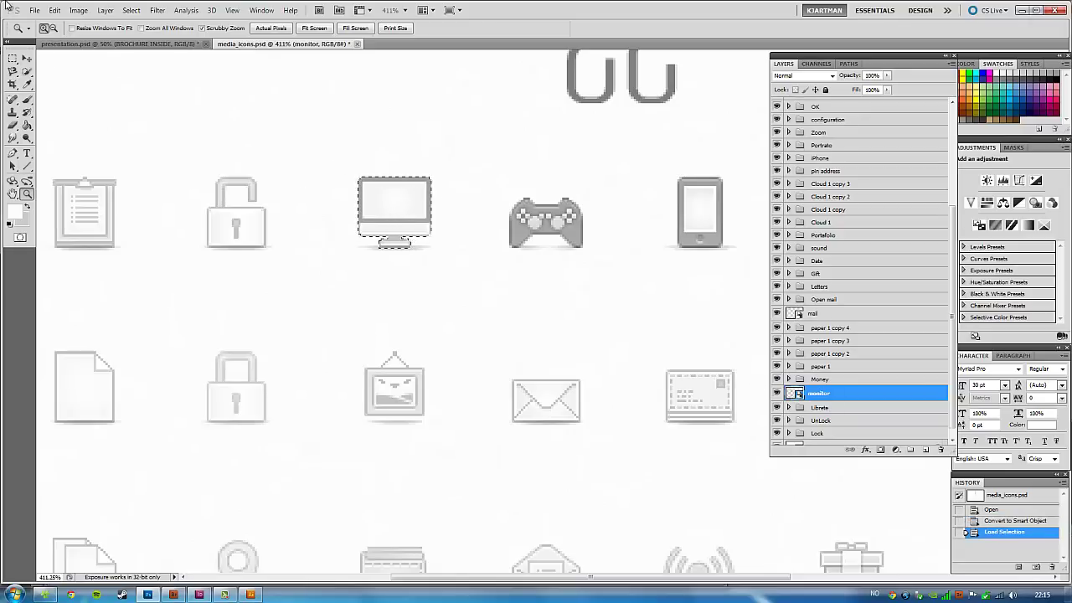
pyautogui.click(56, 12)
pyautogui.click(76, 91)
pyautogui.hotkey('alt', 'Tab')
pyautogui.hotkey('alt', 'Tab')
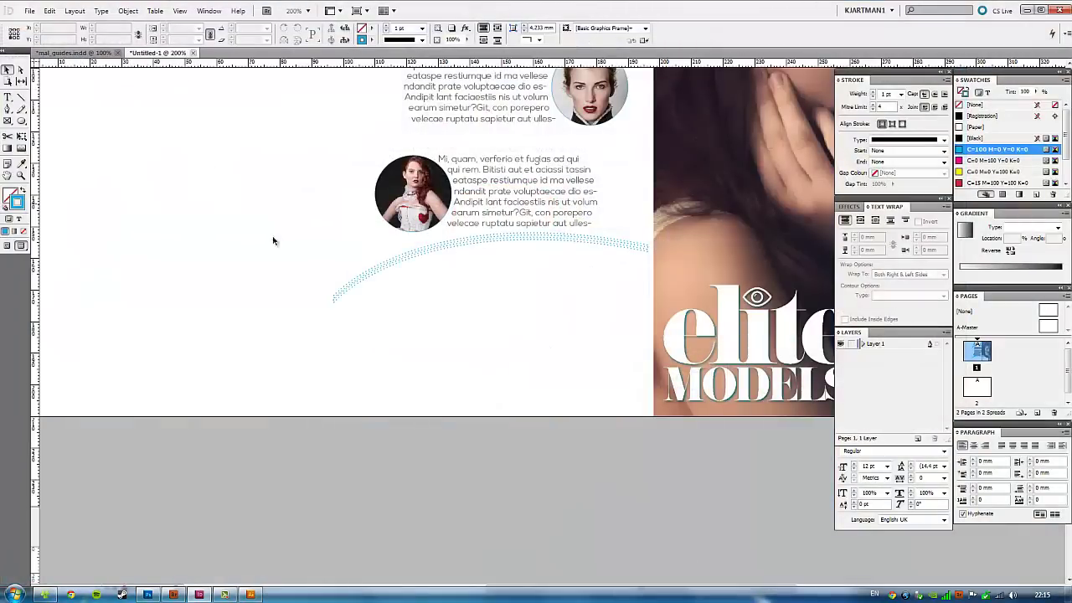
pyautogui.hotkey('ctrl', 'v')
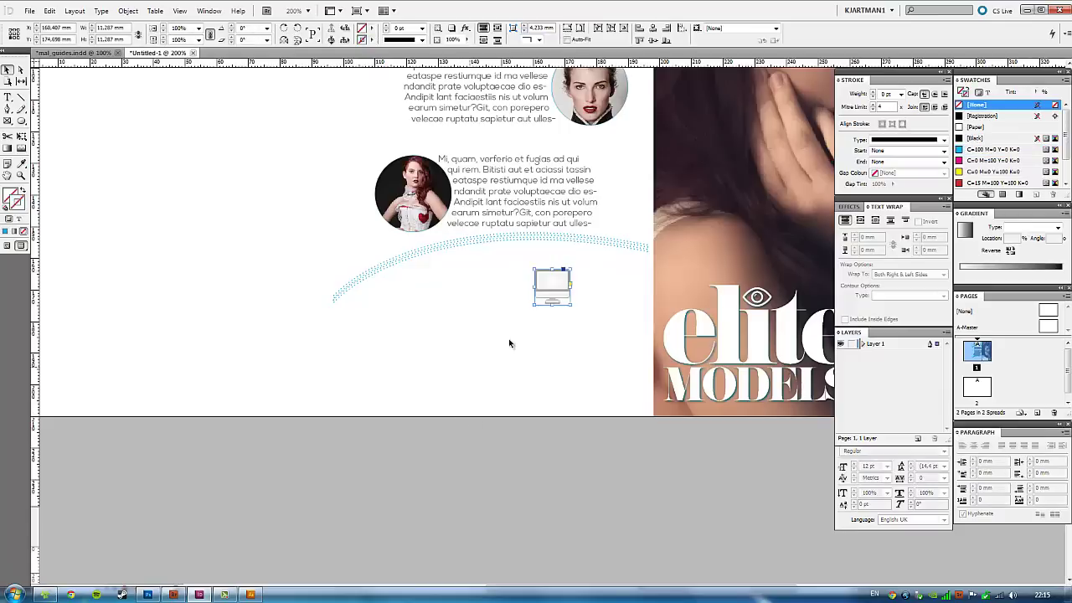
pyautogui.moveTo(549, 295); pyautogui.dragTo(425, 302)
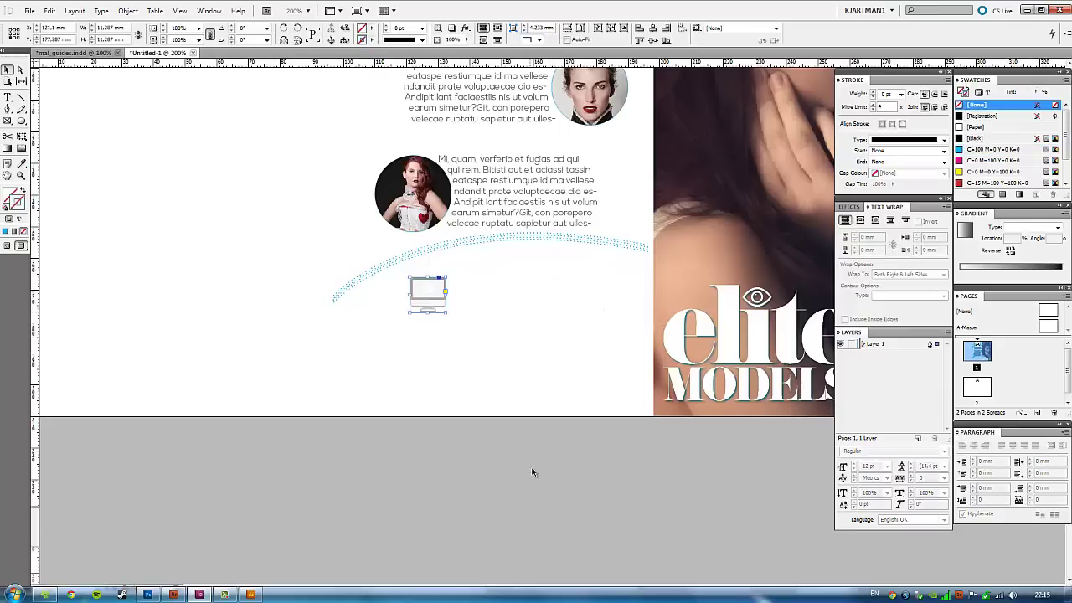
pyautogui.hotkey('alt', 'Tab')
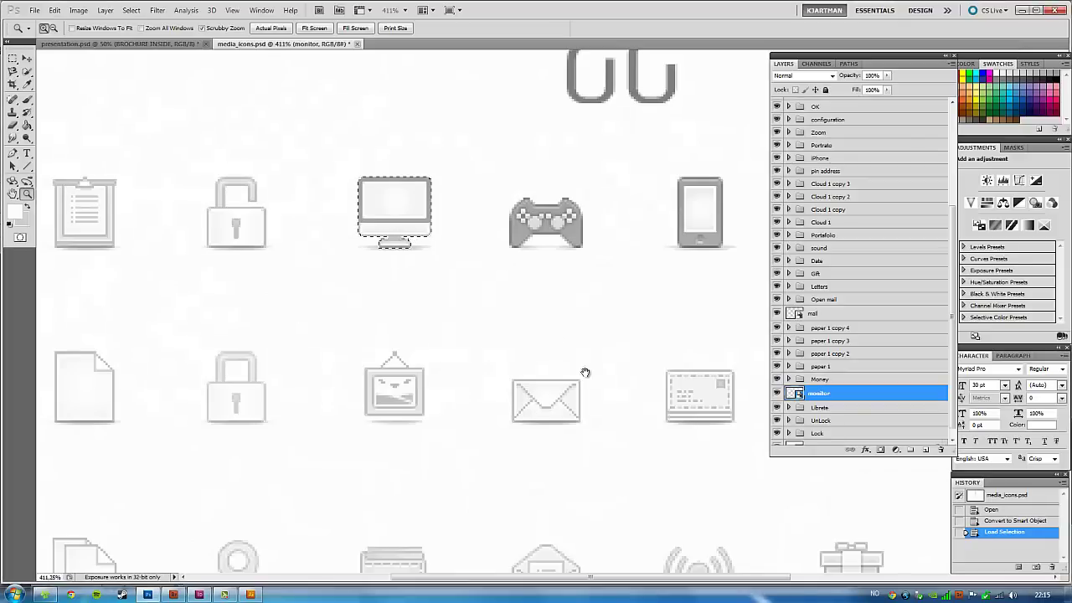
# Load the mail icon layer's outline as a selection in media_icons.psd.
pyautogui.moveTo(584, 374); pyautogui.dragTo(442, 307)
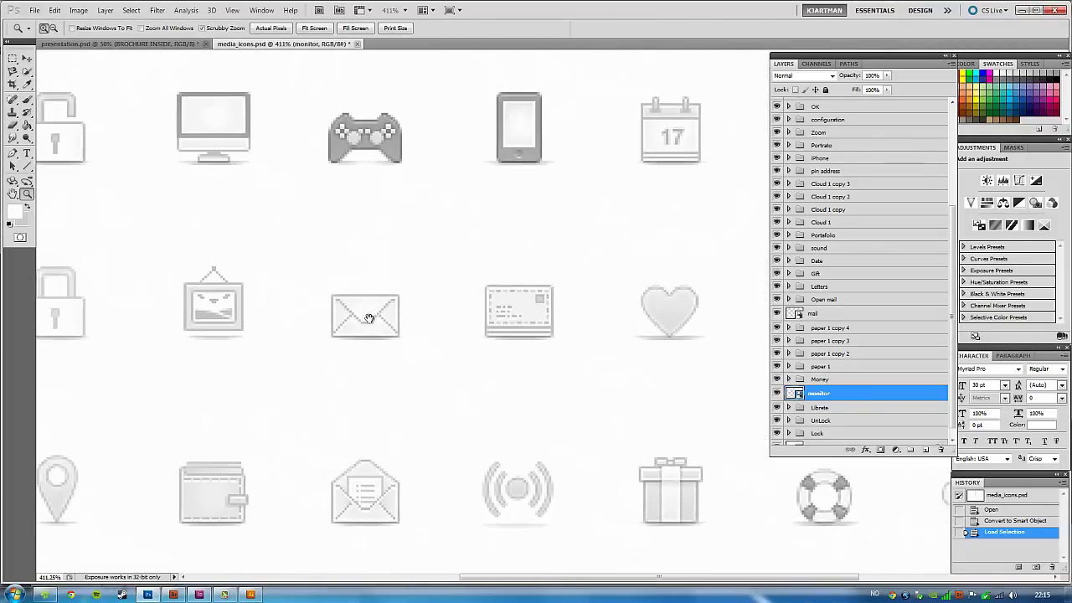
pyautogui.keyDown('ctrl'); pyautogui.click(379, 324); pyautogui.keyUp('ctrl')
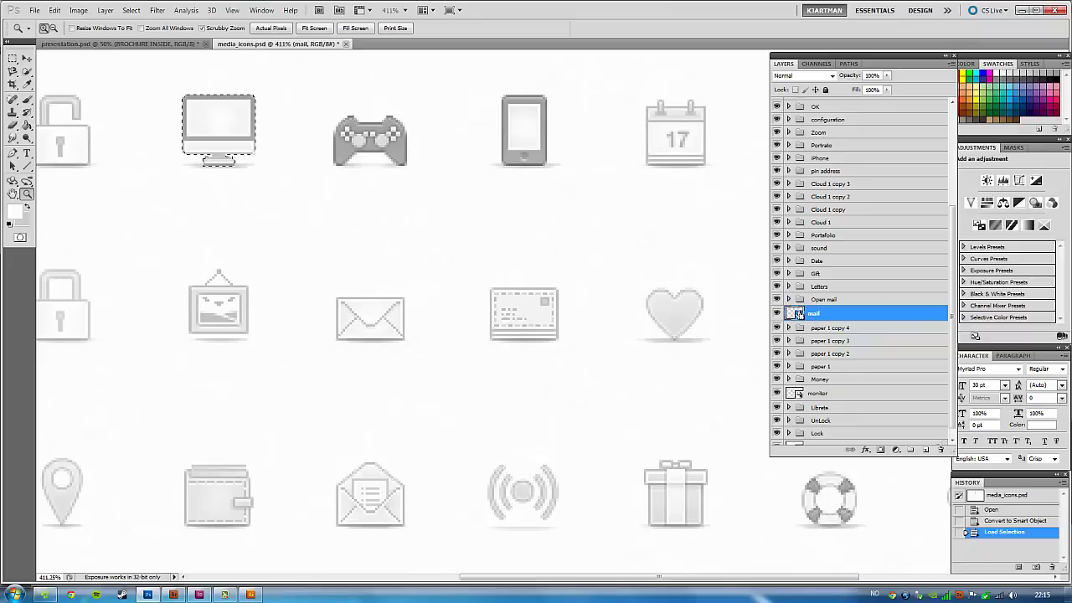
pyautogui.keyDown('ctrl'); pyautogui.click(796, 314); pyautogui.keyUp('ctrl')
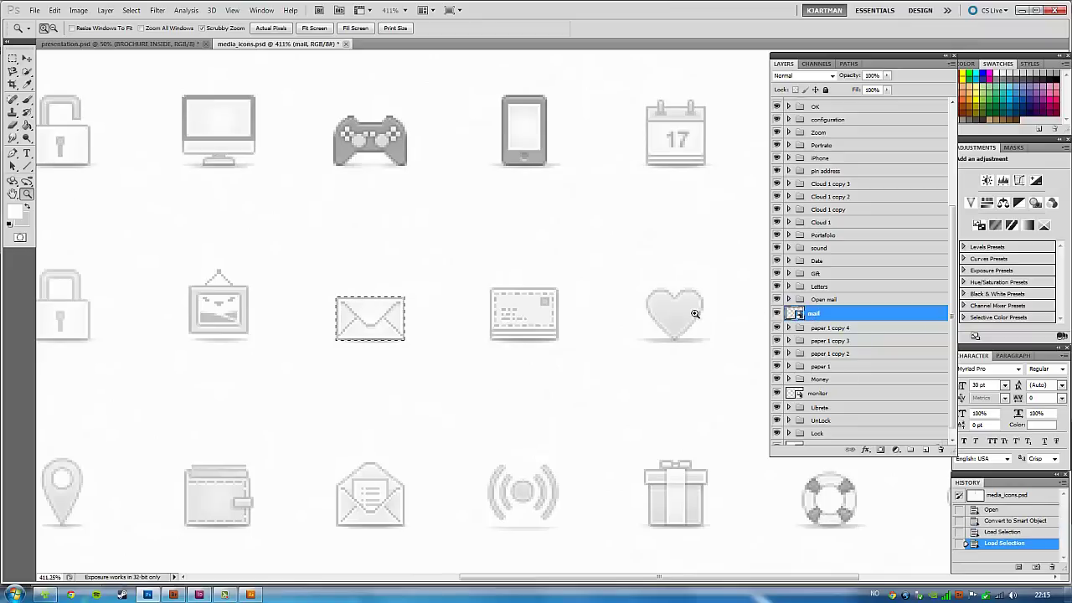
# Paste the envelope icon into the brochure directly beneath the monitor icon.
pyautogui.hotkey('alt', 'Tab')
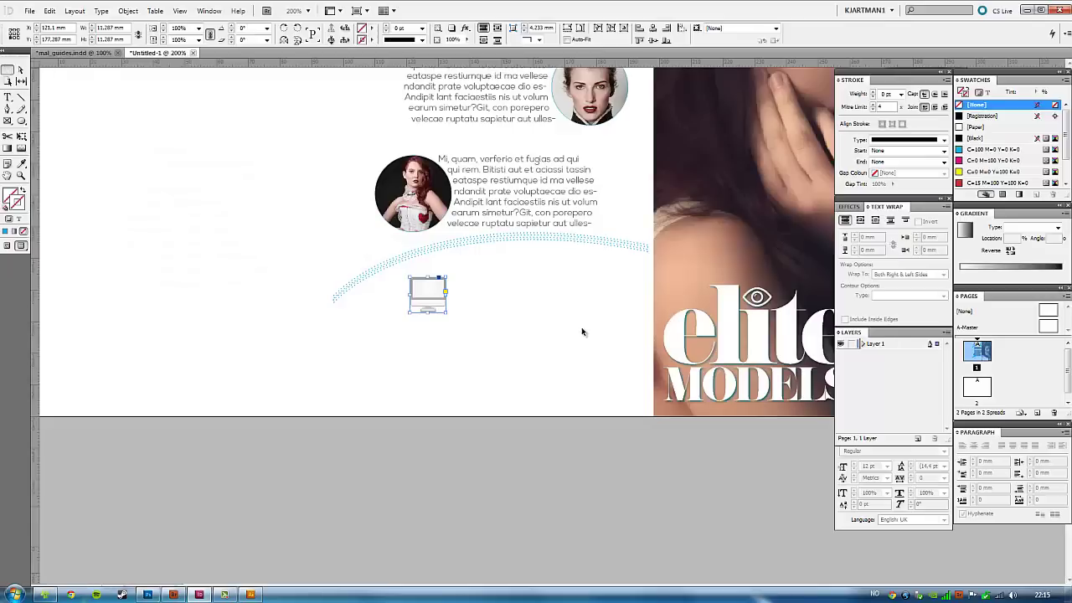
pyautogui.hotkey('ctrl', 'v')
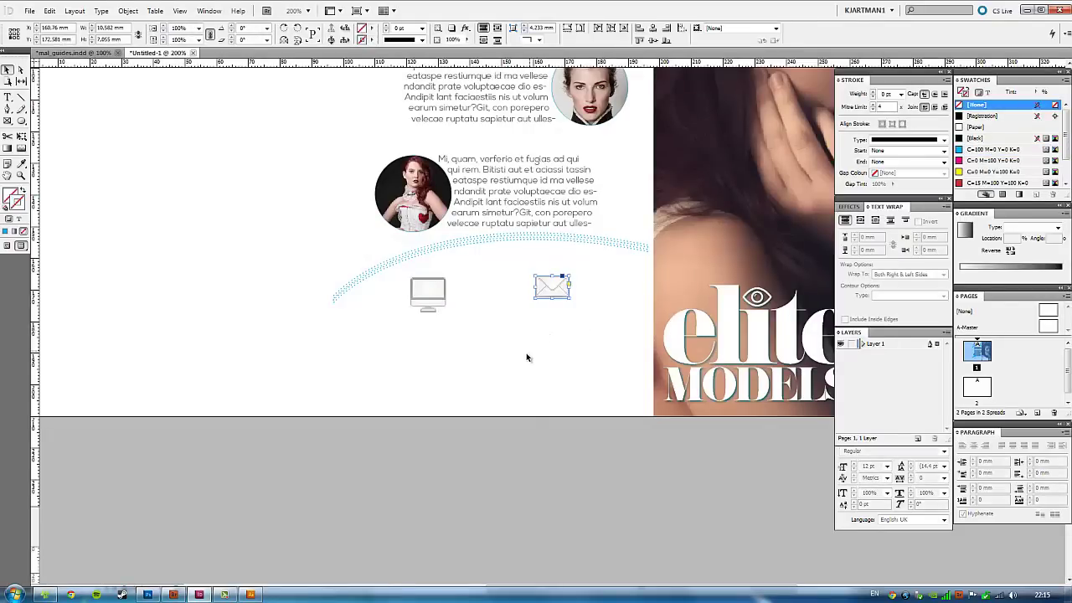
pyautogui.moveTo(552, 288)
pyautogui.mouseDown()
pyautogui.moveTo(429, 354)
pyautogui.moveTo(426, 343)
pyautogui.mouseUp()
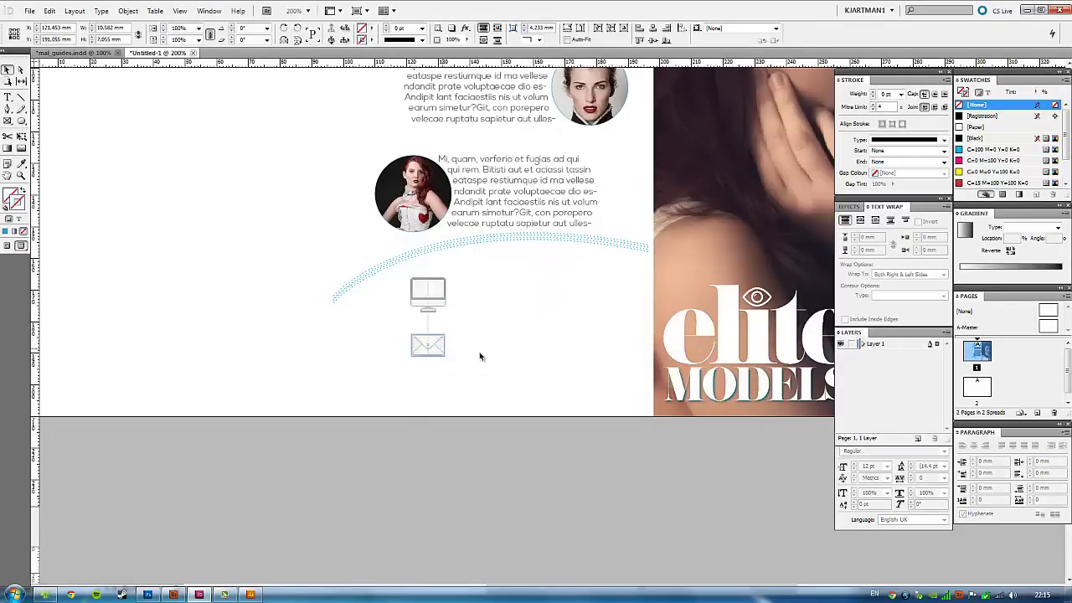
pyautogui.hotkey('alt', 'Tab')
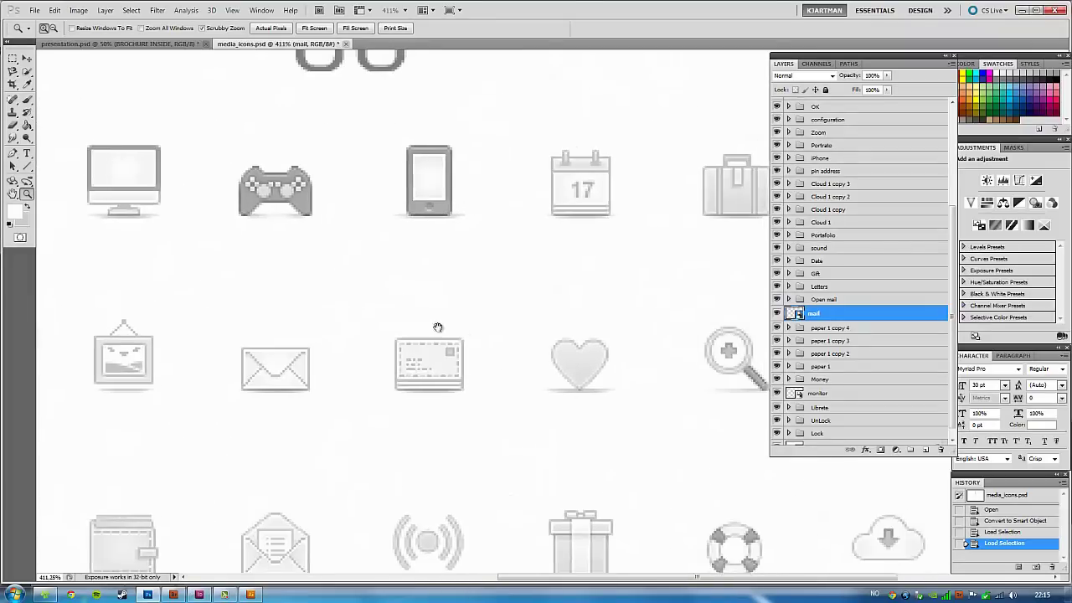
# Convert the iPhone icon group to a Smart Object and load its outline as a selection.
pyautogui.moveTo(522, 313); pyautogui.dragTo(391, 379)
pyautogui.keyDown('ctrl'); pyautogui.click(437, 225); pyautogui.keyUp('ctrl')
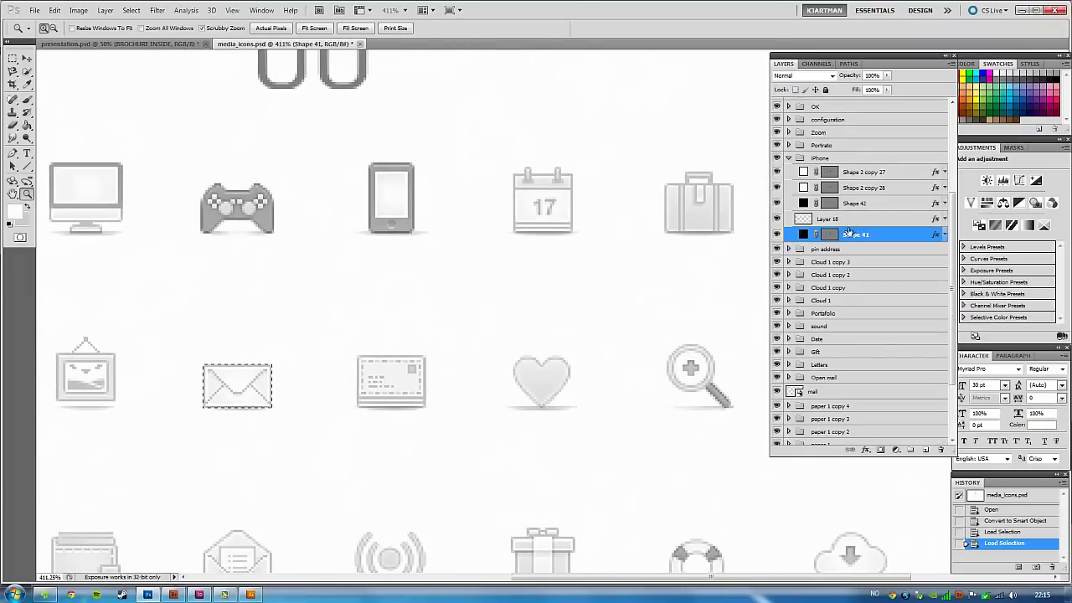
pyautogui.click(829, 159)
pyautogui.rightClick(851, 159)
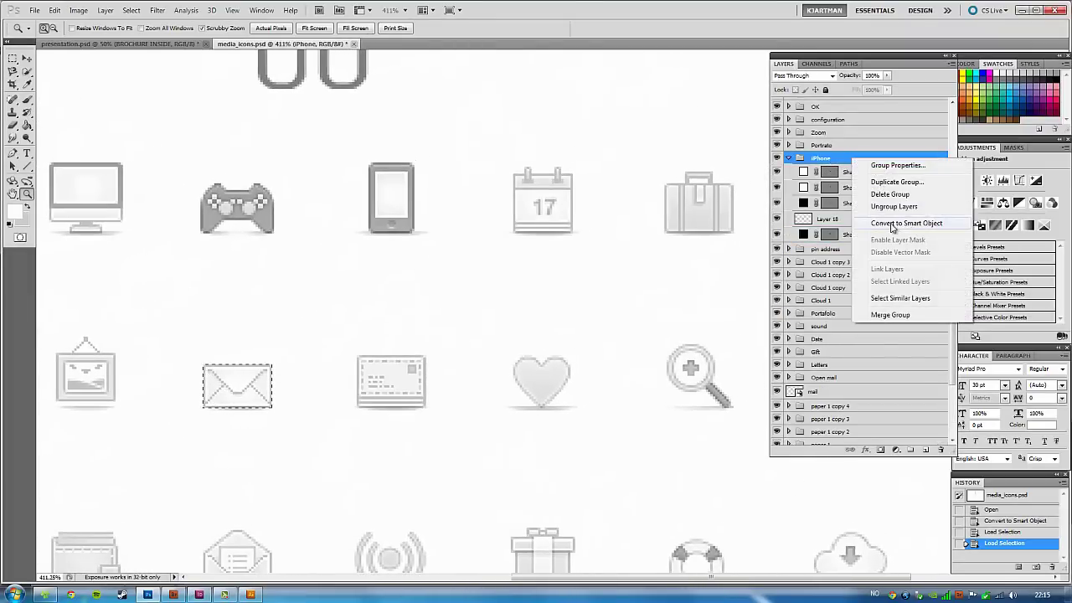
pyautogui.click(876, 223)
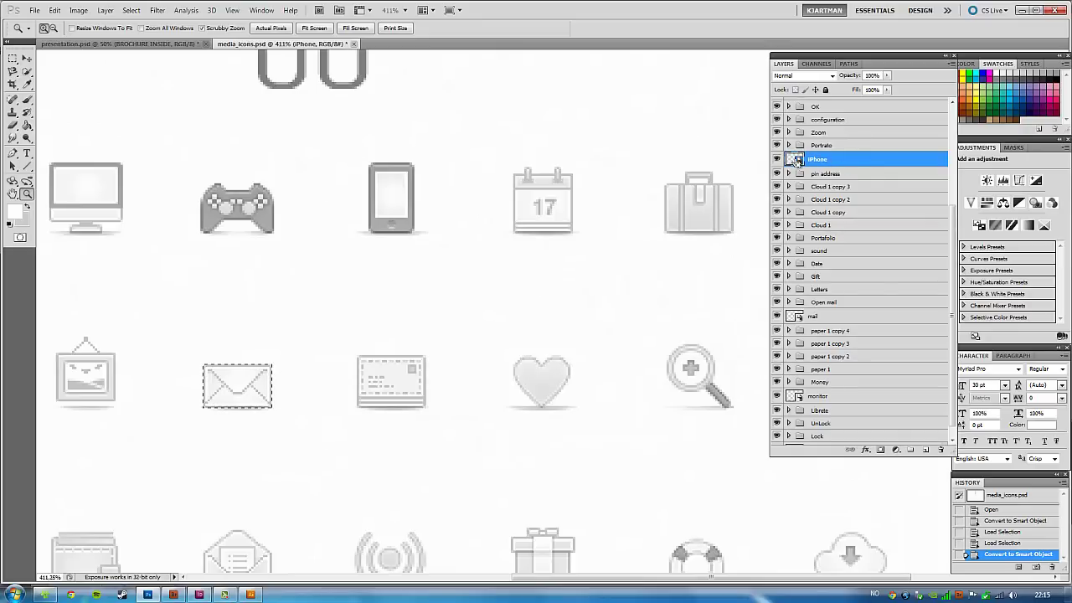
pyautogui.keyDown('ctrl'); pyautogui.click(796, 160); pyautogui.keyUp('ctrl')
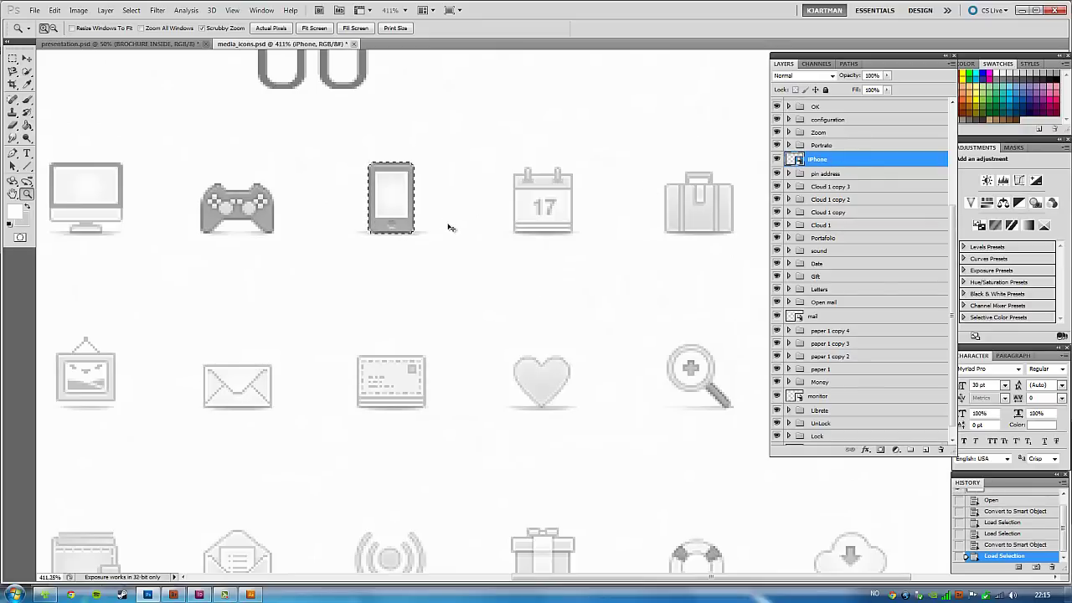
pyautogui.hotkey('alt', 'Tab')
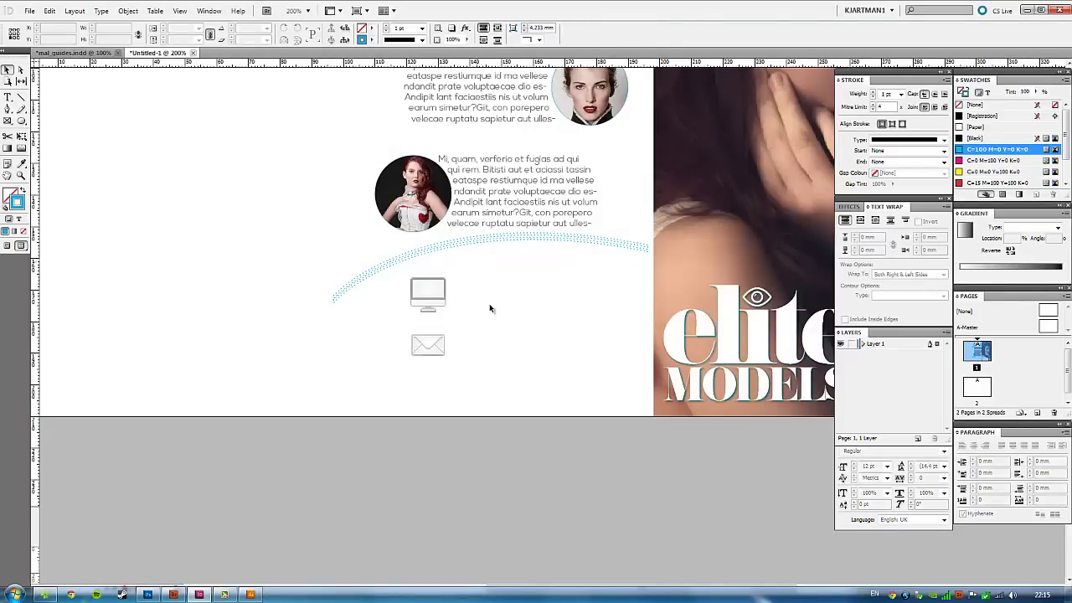
# Paste the phone icon below the envelope and align the monitor icon above it.
pyautogui.hotkey('ctrl', 'v')
pyautogui.moveTo(552, 295); pyautogui.dragTo(522, 391)
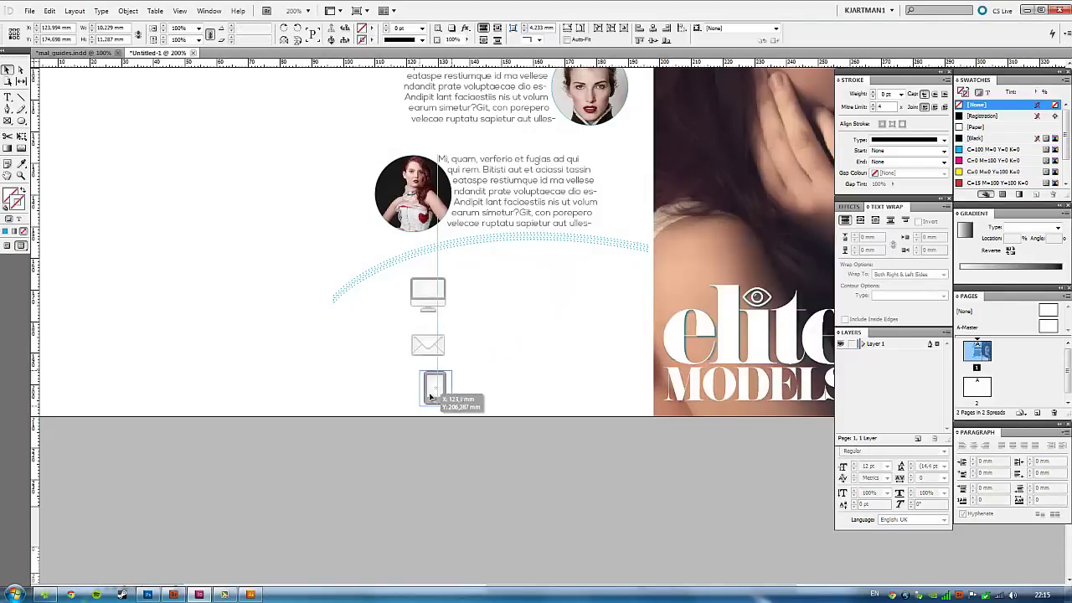
pyautogui.moveTo(428, 293)
pyautogui.mouseDown()
pyautogui.moveTo(565, 305)
pyautogui.moveTo(519, 308)
pyautogui.moveTo(529, 307)
pyautogui.mouseUp()
pyautogui.moveTo(547, 407); pyautogui.dragTo(536, 409)
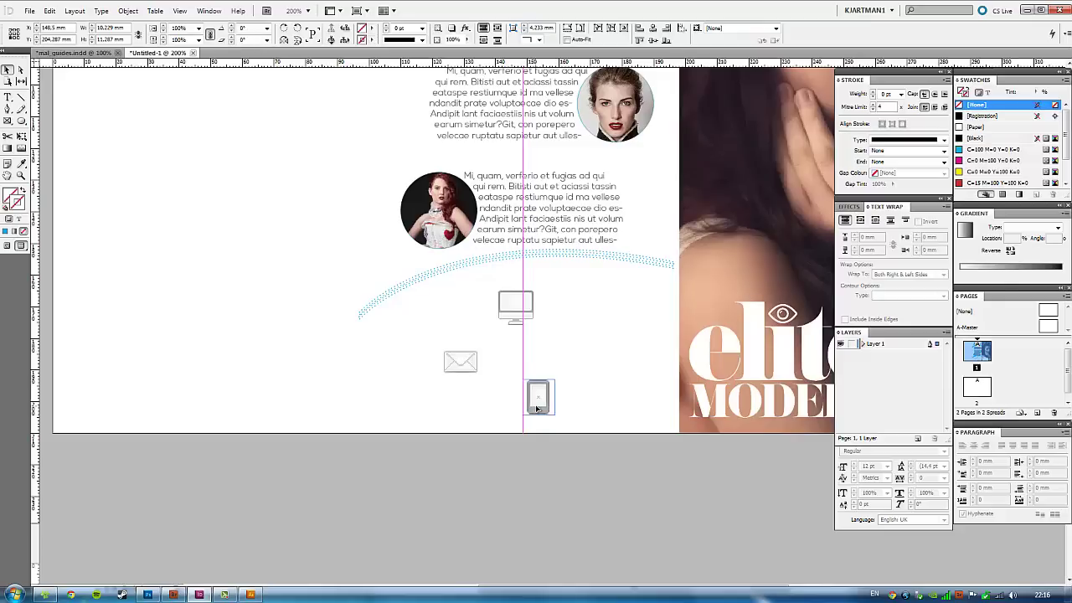
pyautogui.click(569, 412)
# Glance at the mal_guides layout, then return to the Untitled-1 brochure page.
pyautogui.hotkey('ctrl', 'Tab')
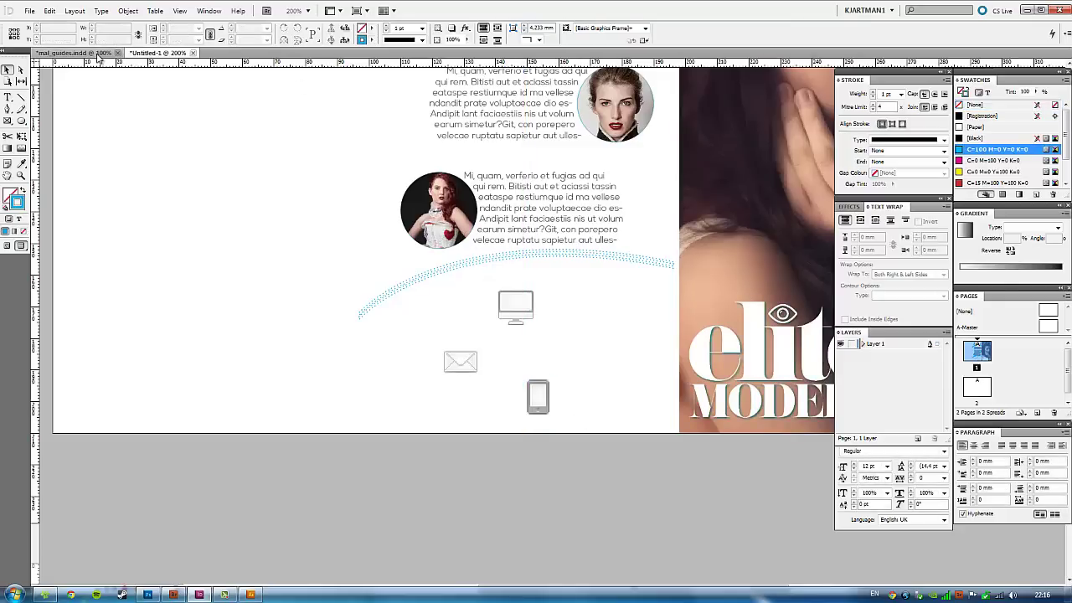
pyautogui.click(167, 55)
pyautogui.moveTo(419, 238); pyautogui.dragTo(302, 291)
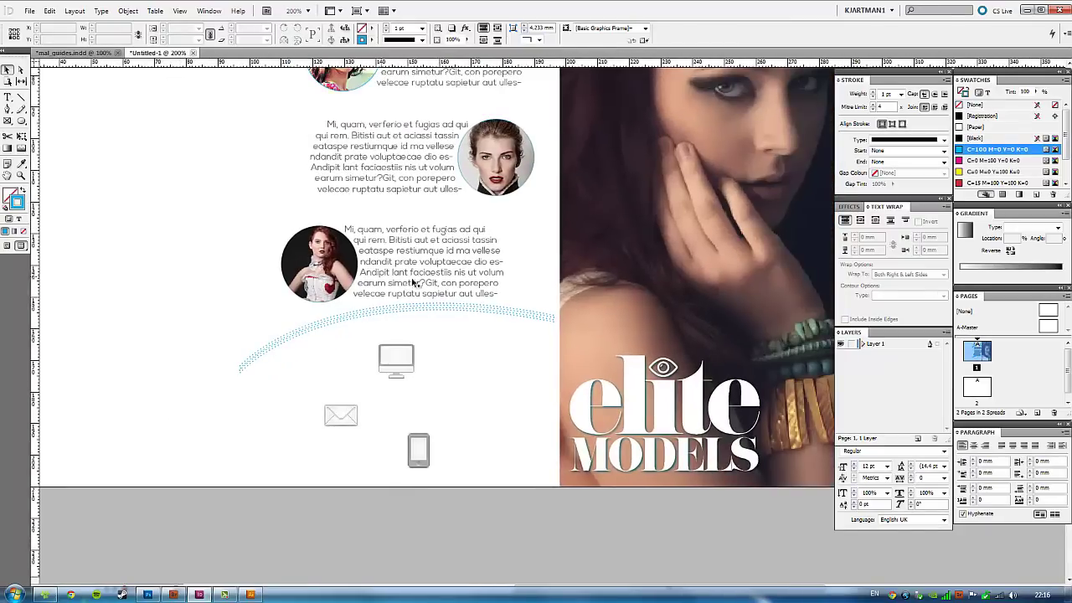
# Copy a phrase from the portrait paragraph into its own fitted text frame.
pyautogui.doubleClick(401, 240)
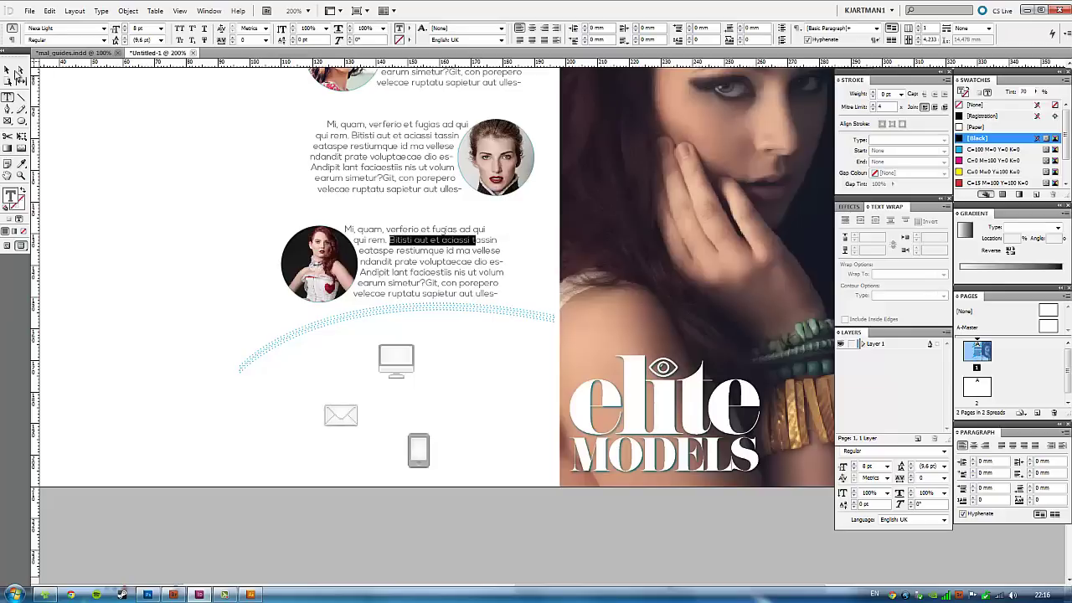
pyautogui.hotkey('ctrl', 'c')
pyautogui.press('Escape')
pyautogui.click(462, 439)
pyautogui.hotkey('ctrl', 'v')
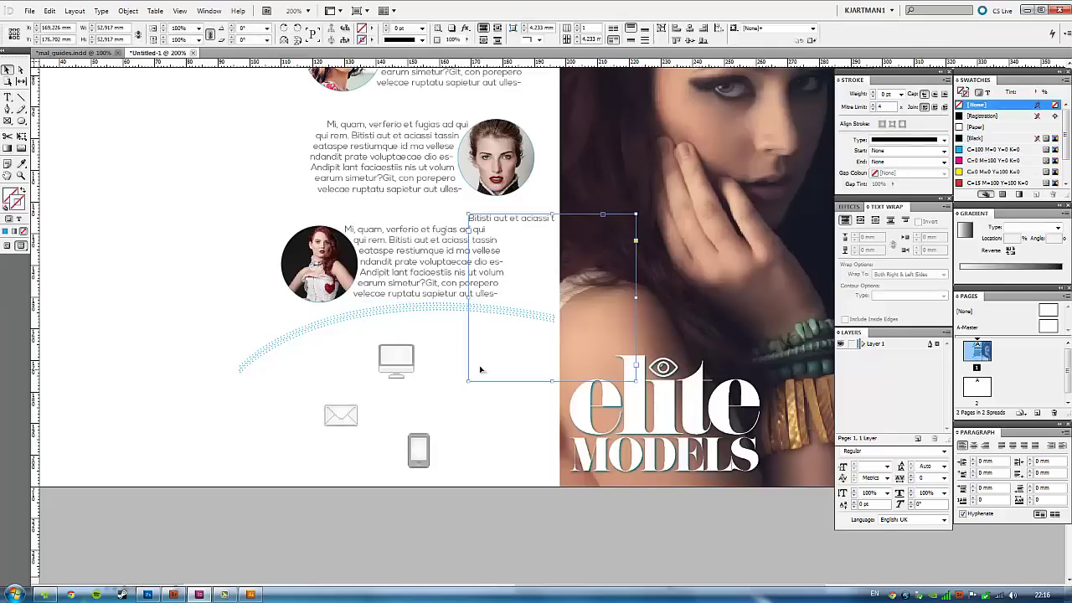
pyautogui.hotkey('ctrl', 'alt', 'c')
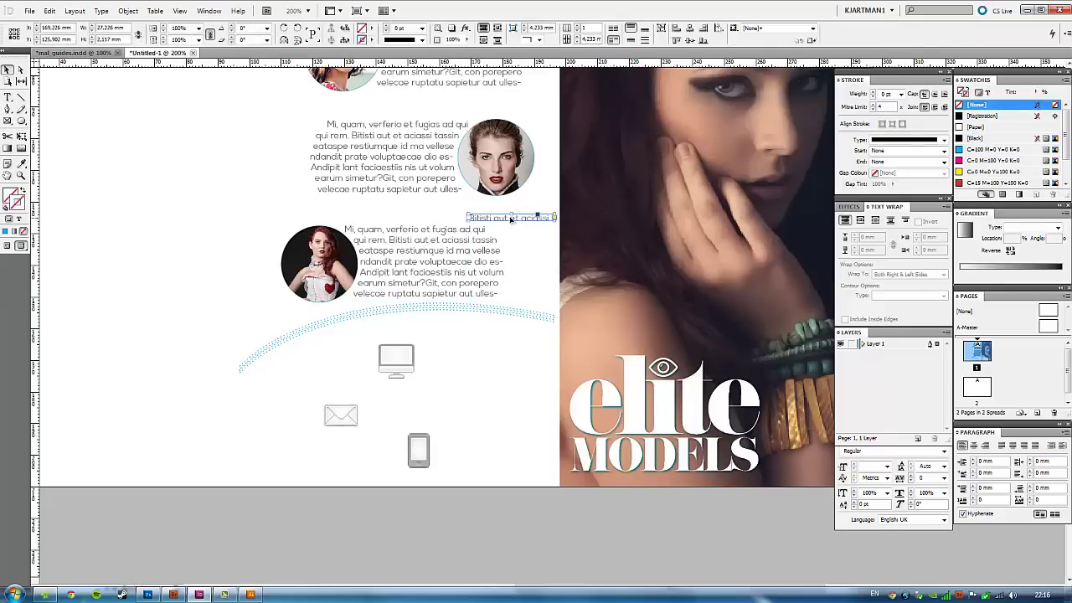
# Position caption copies beside the monitor and envelope icons and bring up the Photoshop presentation mockup.
pyautogui.moveTo(517, 218)
pyautogui.mouseDown()
pyautogui.moveTo(471, 360)
pyautogui.moveTo(423, 418)
pyautogui.mouseUp()
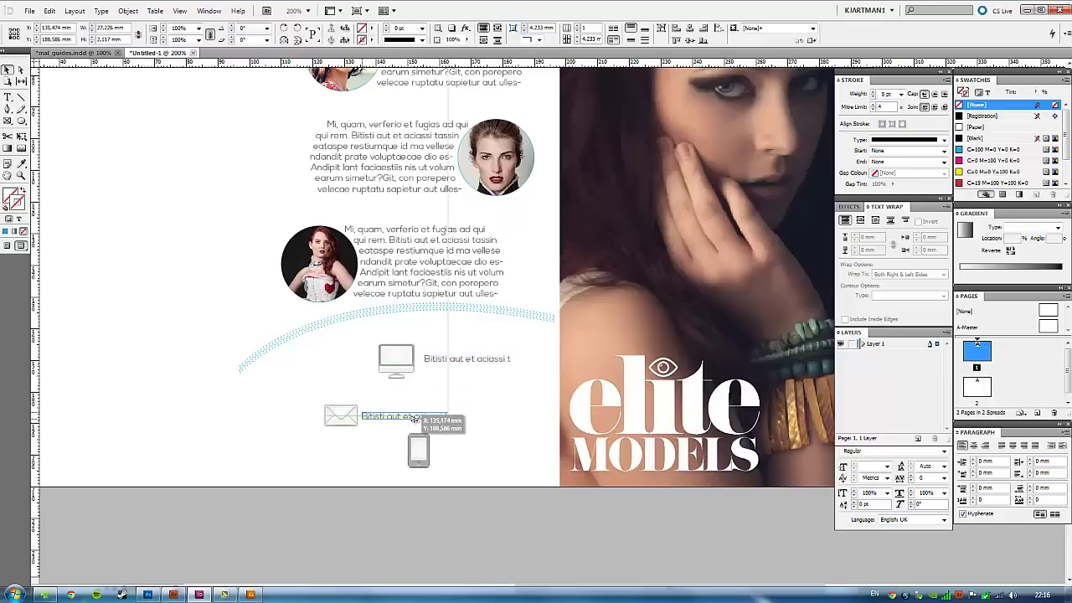
pyautogui.moveTo(469, 448); pyautogui.dragTo(513, 471)
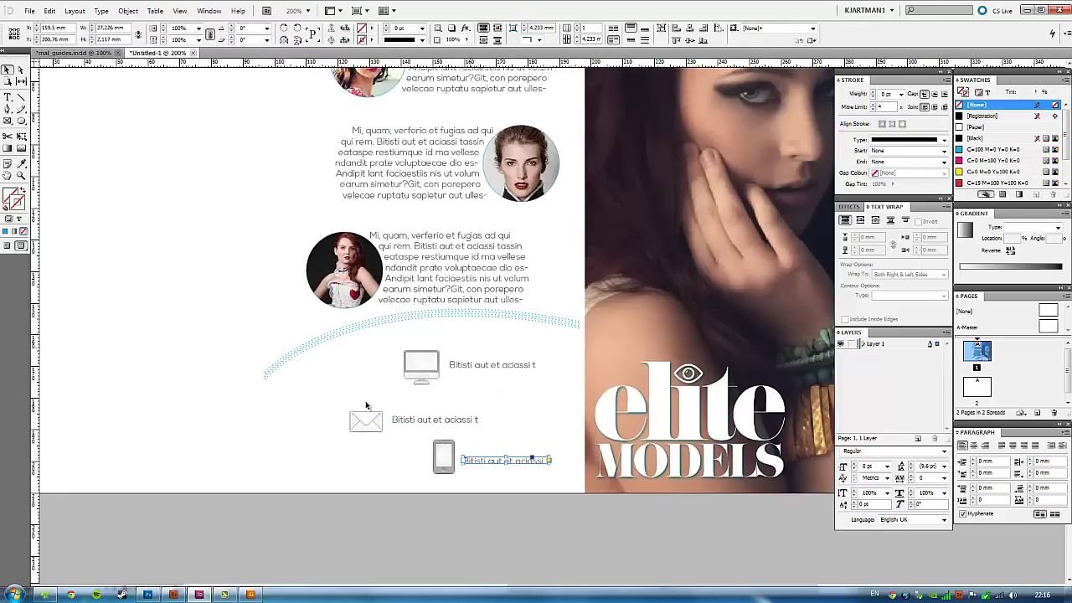
pyautogui.click(148, 594)
pyautogui.hotkey('ctrl', 'Tab')
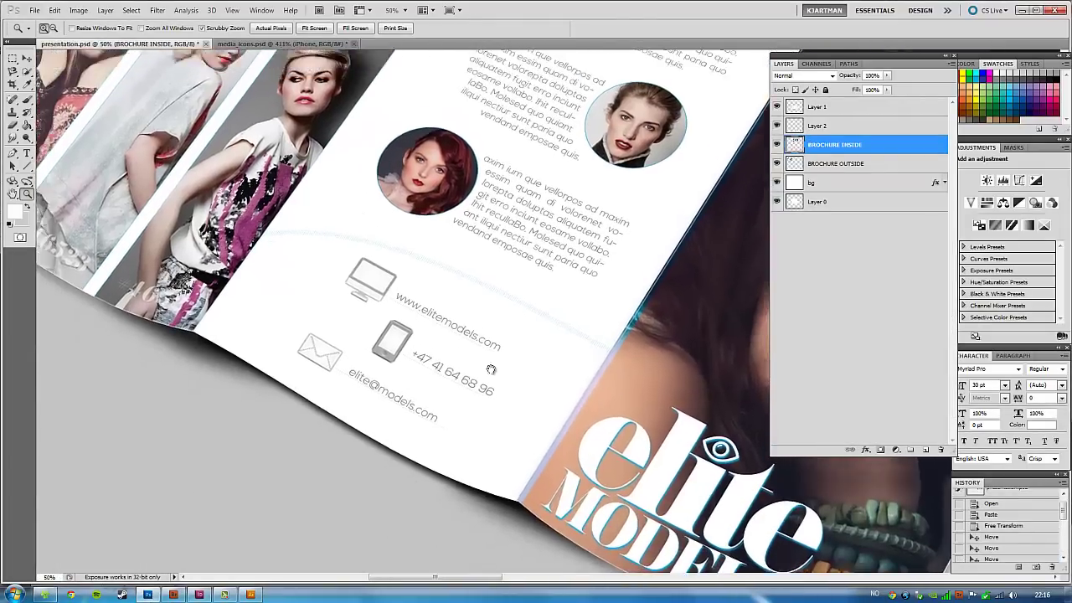
# Pan over the mockup's model photo strip, then view the InDesign spread at 100%.
pyautogui.moveTo(368, 360)
pyautogui.mouseDown()
pyautogui.moveTo(453, 364)
pyautogui.moveTo(381, 307)
pyautogui.mouseUp()
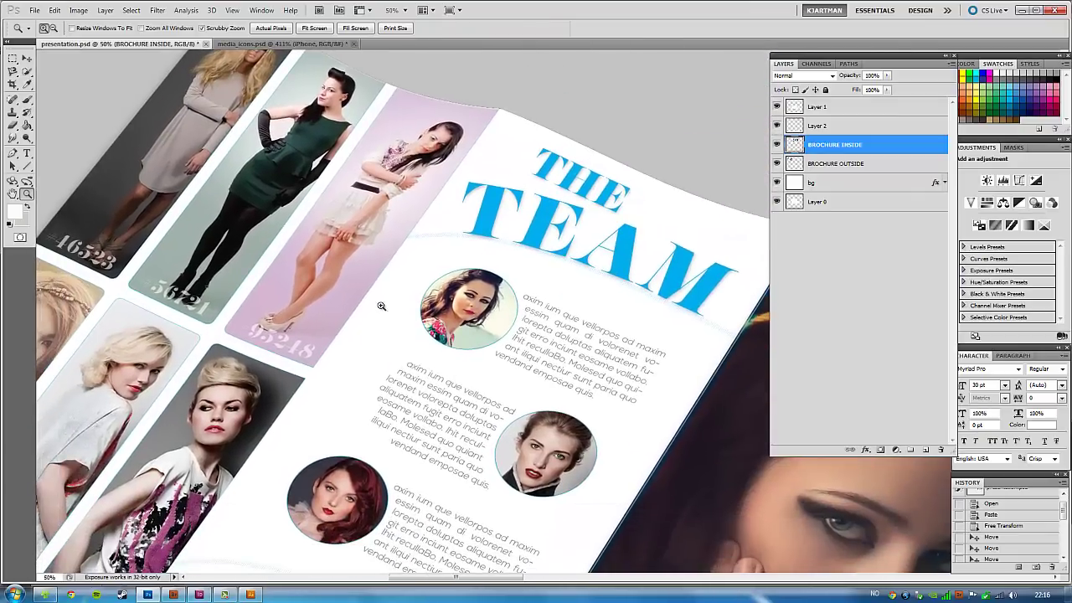
pyautogui.moveTo(302, 277); pyautogui.dragTo(358, 324)
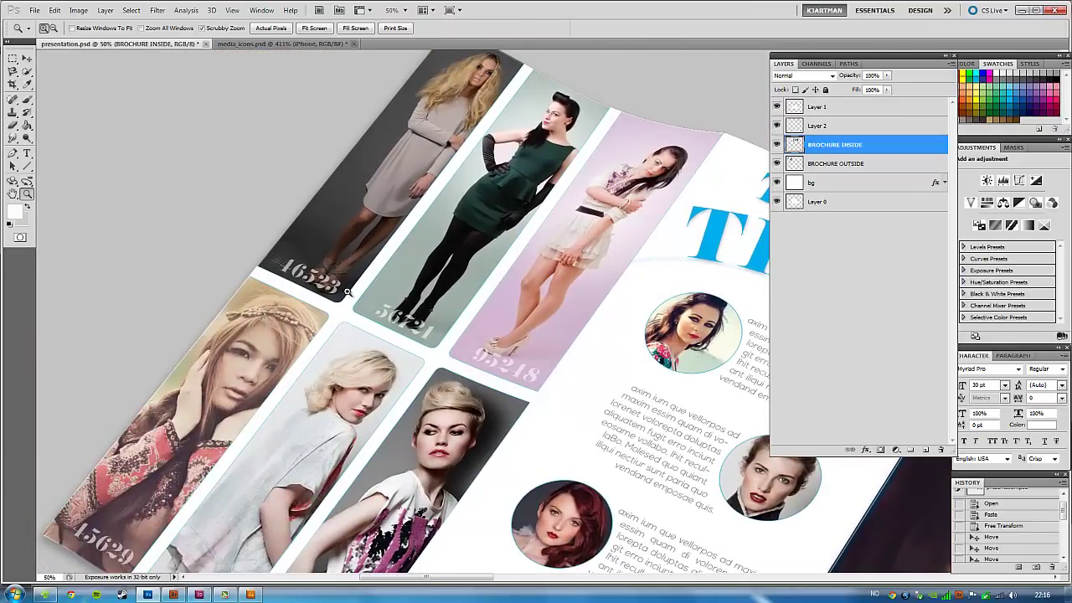
pyautogui.hotkey('alt', 'Tab')
pyautogui.moveTo(371, 311)
pyautogui.mouseDown()
pyautogui.moveTo(555, 382)
pyautogui.moveTo(570, 413)
pyautogui.mouseUp()
pyautogui.hotkey('ctrl', '1')
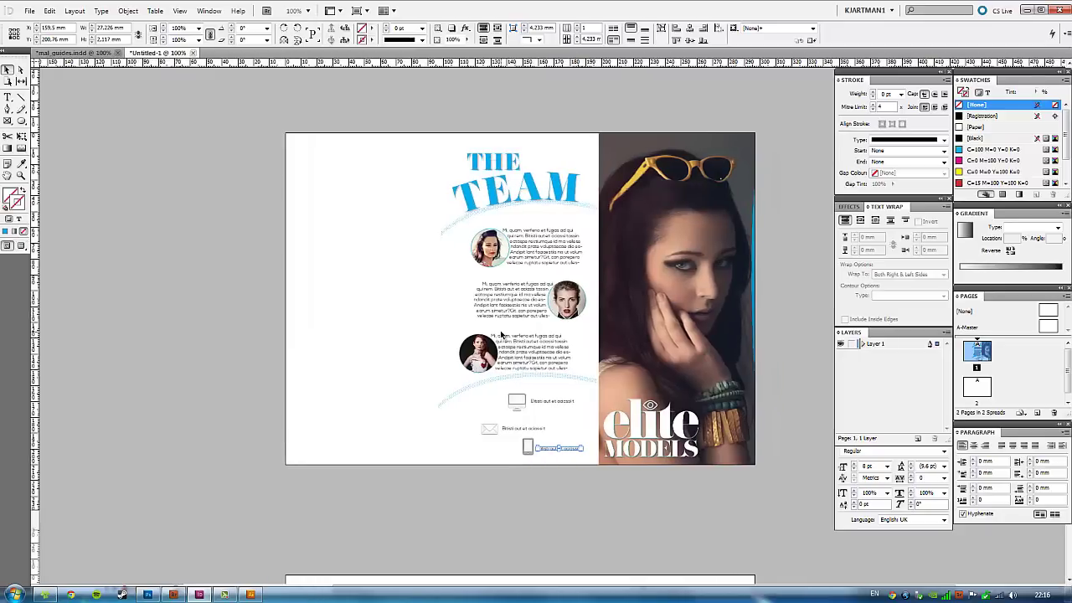
# Switch to Normal view and adjust the column guide and contact-icon frame edge.
pyautogui.press('w')
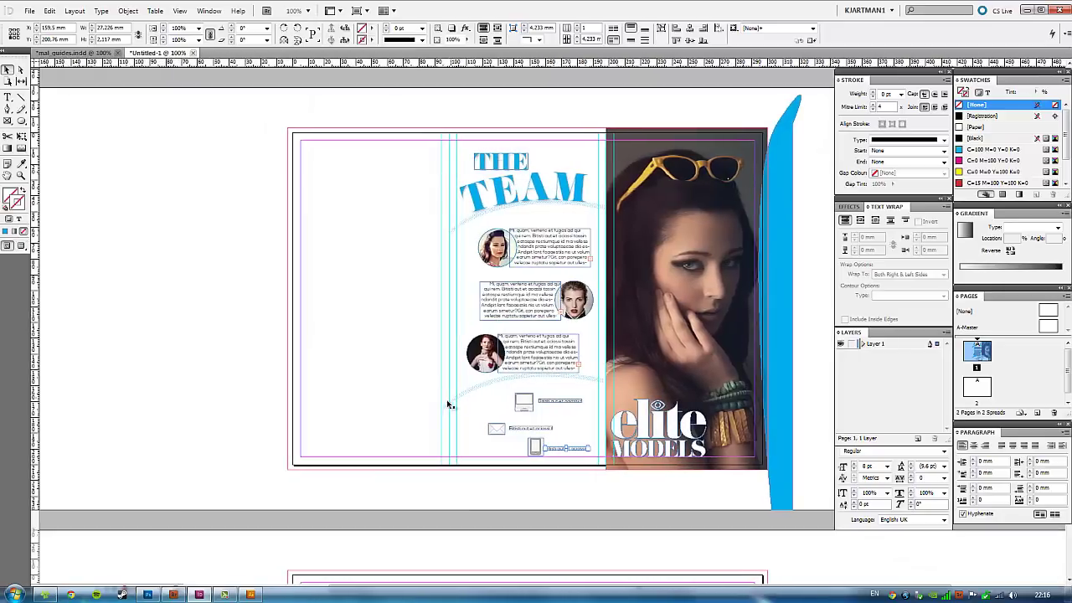
pyautogui.moveTo(450, 407); pyautogui.dragTo(459, 402)
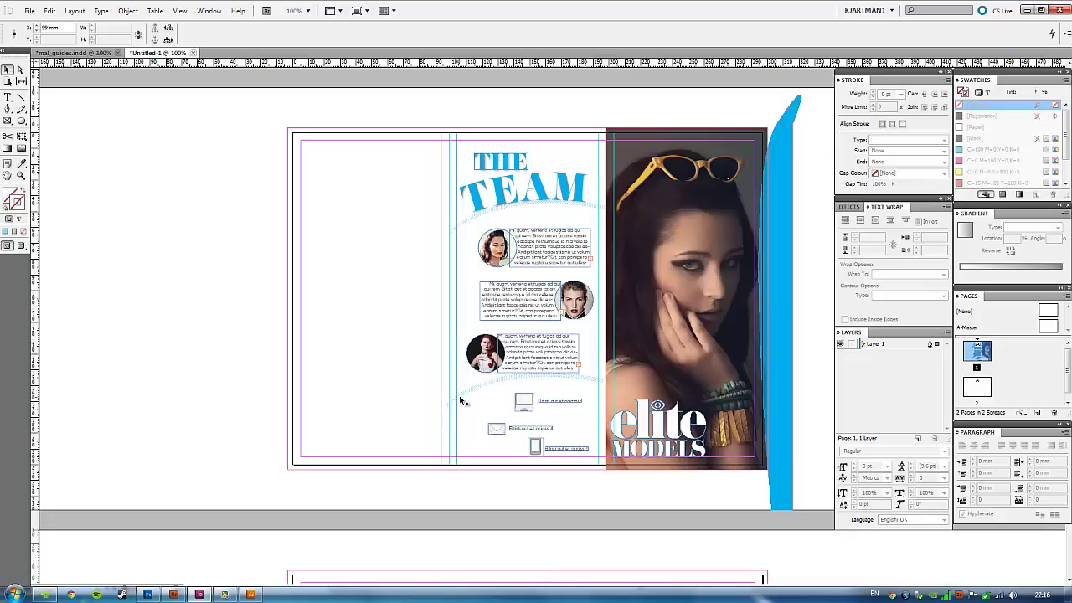
pyautogui.click(462, 396)
pyautogui.moveTo(457, 392); pyautogui.dragTo(449, 390)
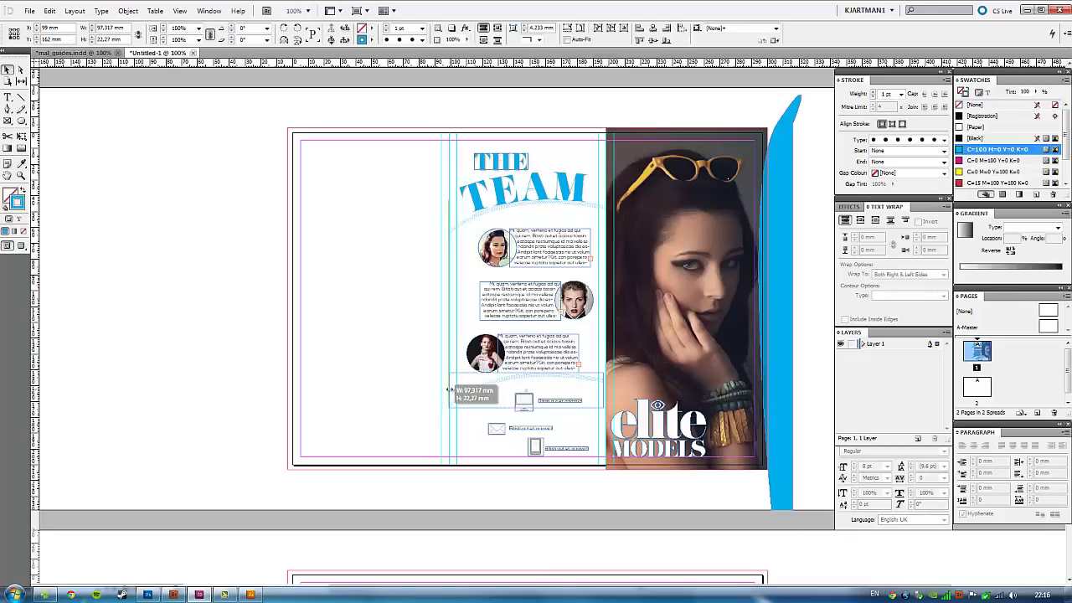
pyautogui.click(455, 468)
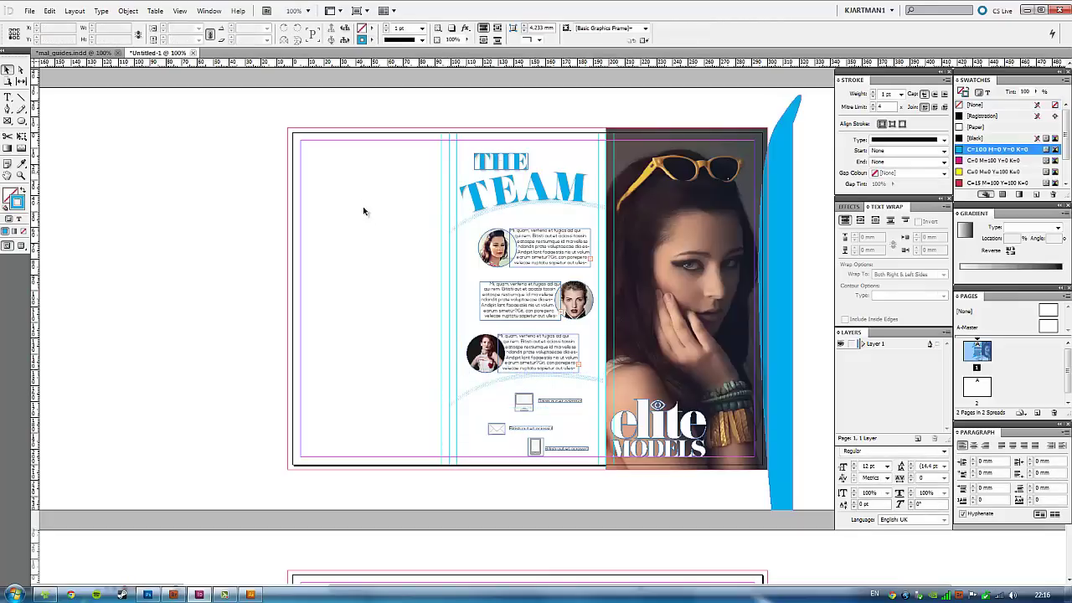
pyautogui.moveTo(362, 236); pyautogui.dragTo(352, 236)
# Load Fashion_foto (1) through (6) into the place cursor.
pyautogui.click(29, 10)
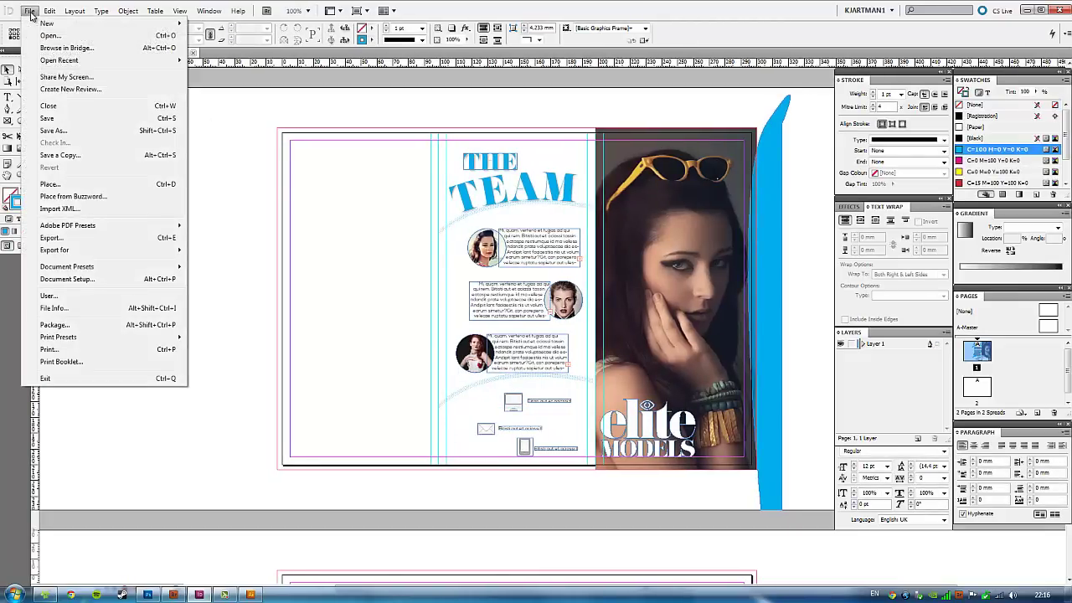
pyautogui.click(50, 185)
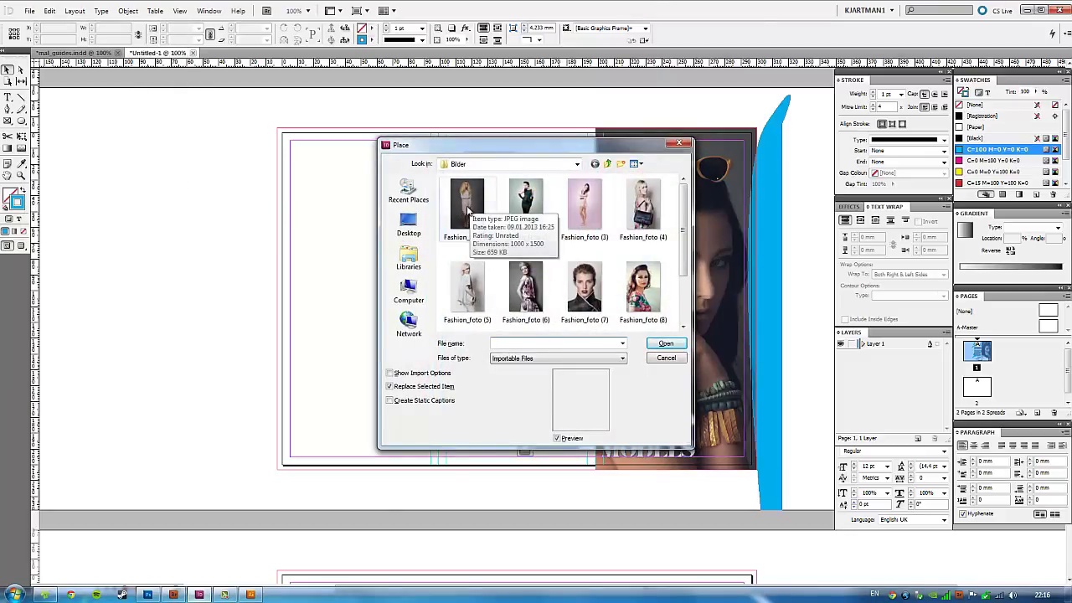
pyautogui.click(469, 205)
pyautogui.keyDown('ctrl'); pyautogui.click(526, 206); pyautogui.keyUp('ctrl')
pyautogui.keyDown('ctrl'); pyautogui.click(587, 205); pyautogui.keyUp('ctrl')
pyautogui.keyDown('ctrl'); pyautogui.click(643, 206); pyautogui.keyUp('ctrl')
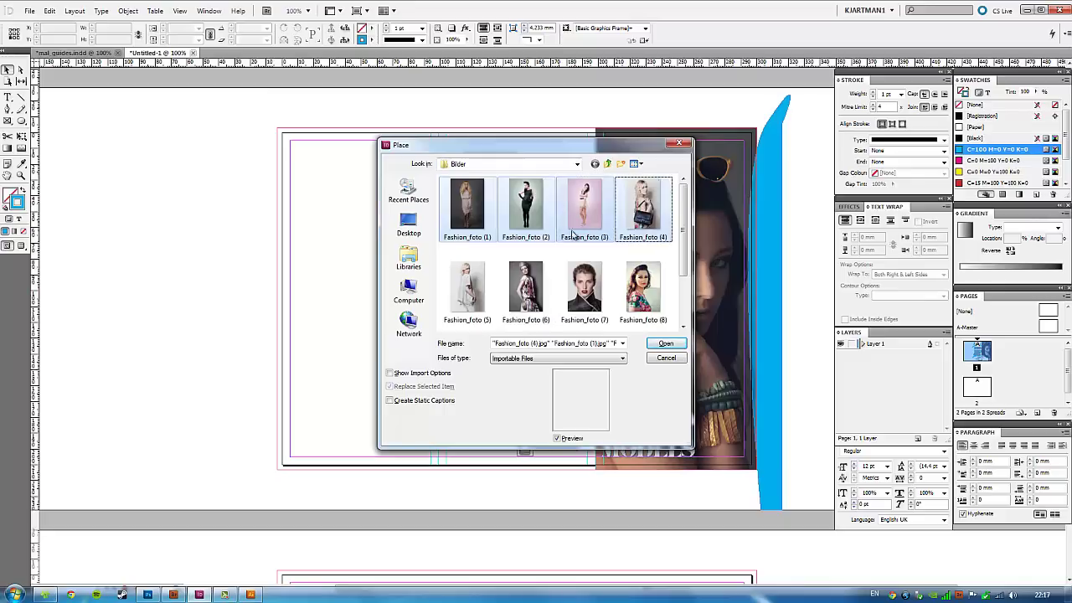
pyautogui.keyDown('ctrl'); pyautogui.click(467, 289); pyautogui.keyUp('ctrl')
pyautogui.keyDown('ctrl'); pyautogui.click(526, 289); pyautogui.keyUp('ctrl')
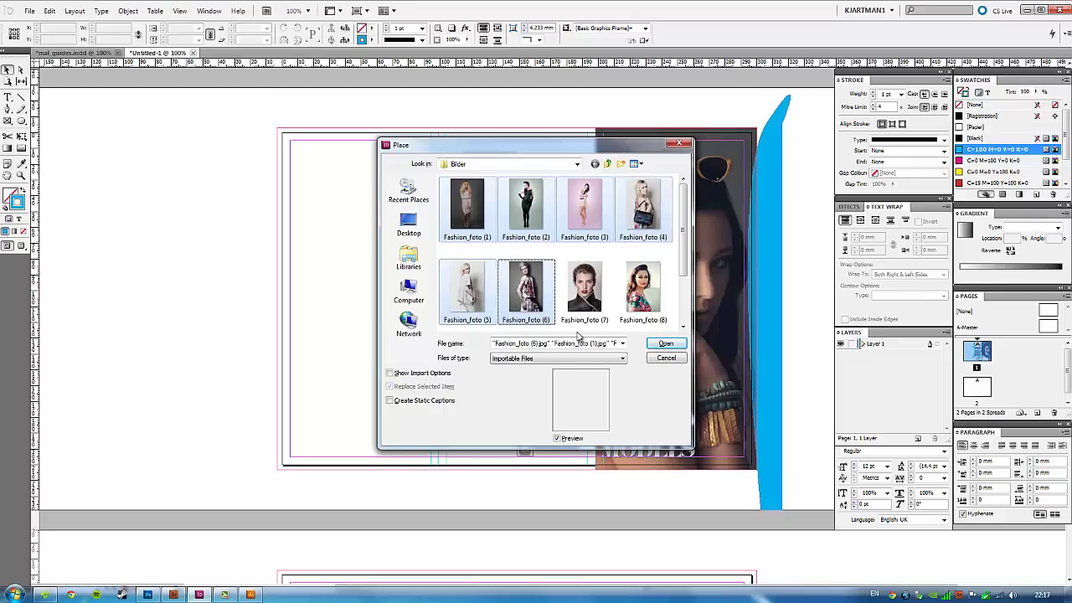
pyautogui.click(666, 344)
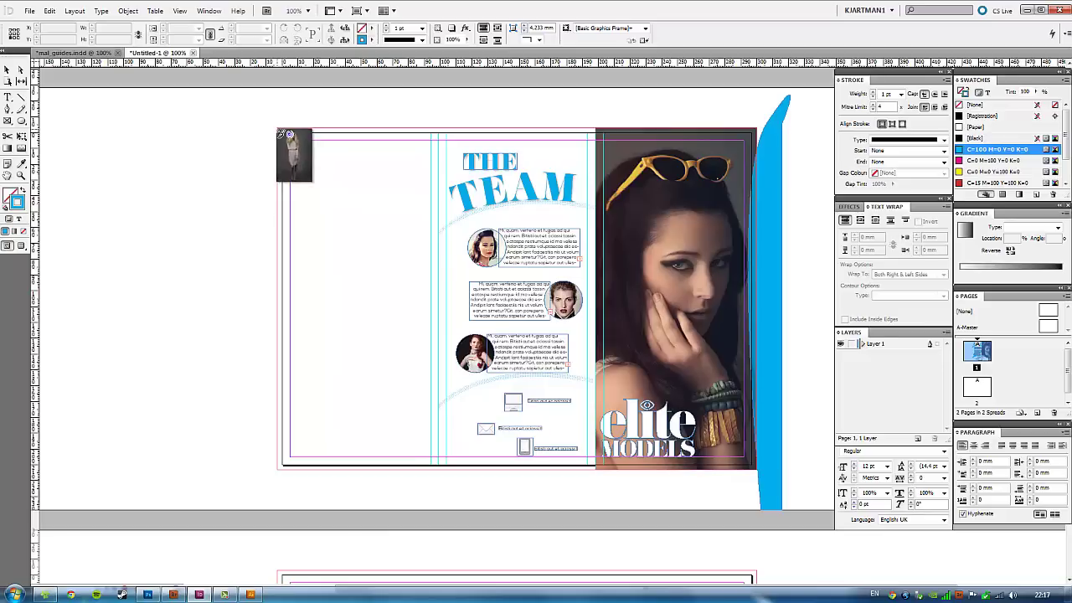
# Place the six photos as a three-column, two-row grid filling frames proportionally.
pyautogui.moveTo(281, 132); pyautogui.dragTo(362, 284)
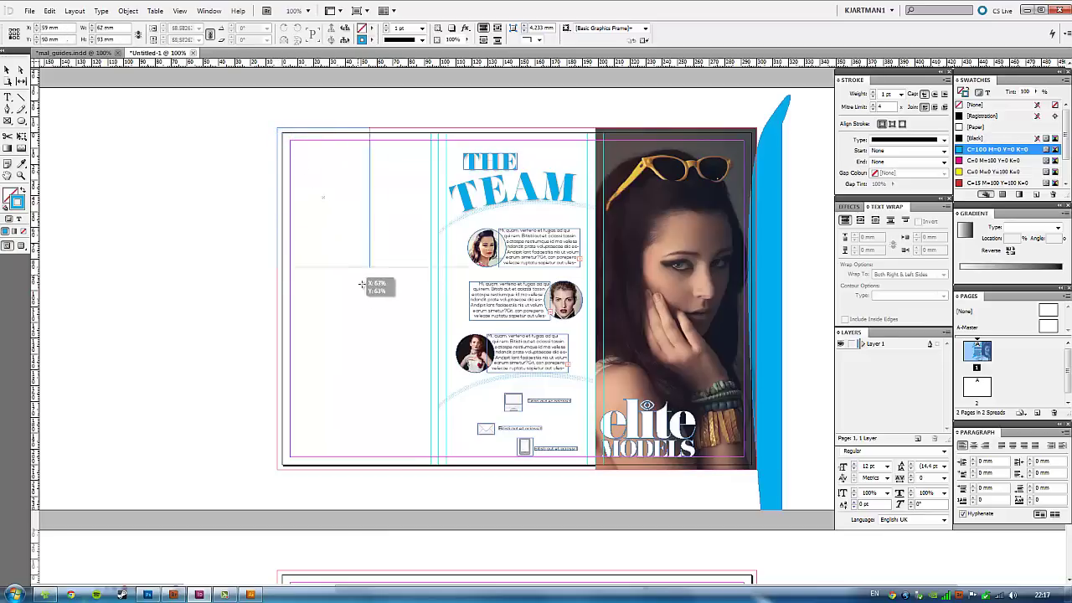
pyautogui.moveTo(362, 284)
pyautogui.mouseDown()
pyautogui.moveTo(385, 444)
pyautogui.moveTo(327, 385)
pyautogui.moveTo(329, 358)
pyautogui.moveTo(337, 378)
pyautogui.moveTo(329, 349)
pyautogui.moveTo(338, 470)
pyautogui.moveTo(427, 471)
pyautogui.mouseUp()
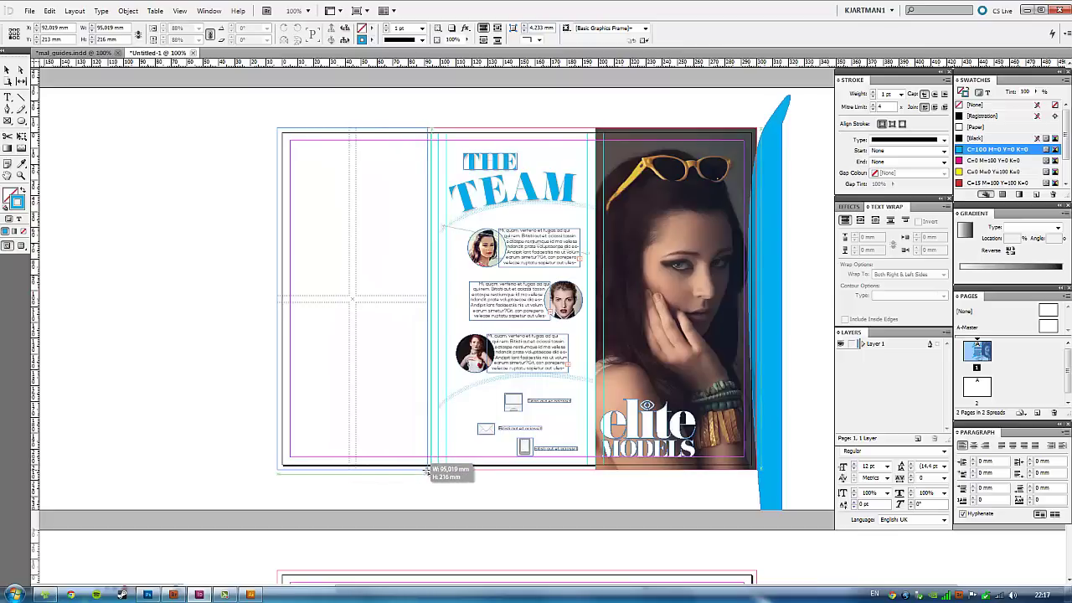
pyautogui.press('Right')
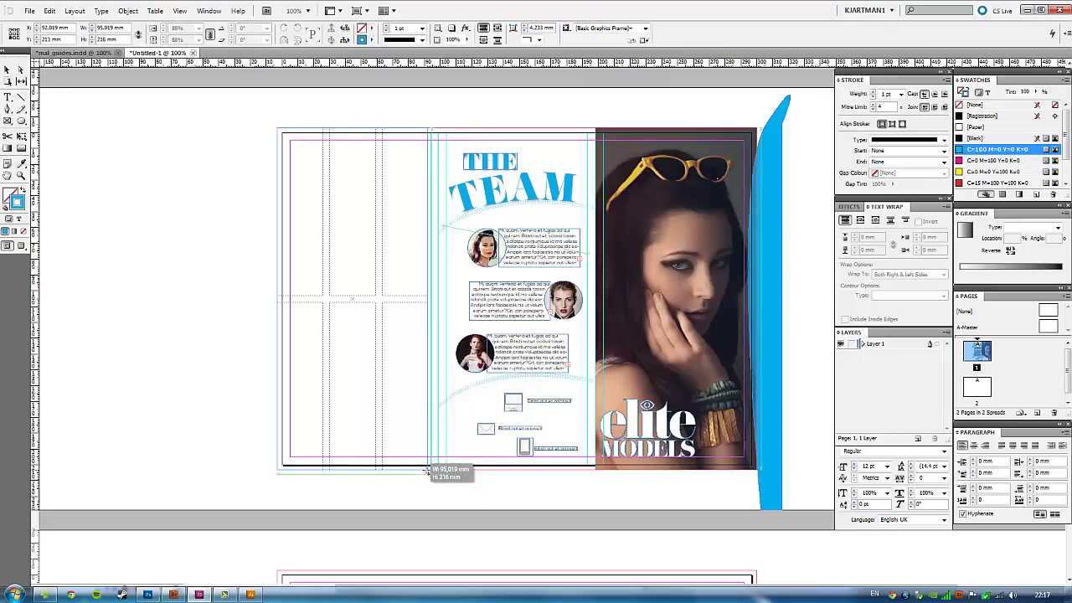
pyautogui.moveTo(428, 471)
pyautogui.mouseDown()
pyautogui.moveTo(355, 243)
pyautogui.moveTo(382, 283)
pyautogui.moveTo(387, 230)
pyautogui.moveTo(396, 369)
pyautogui.moveTo(427, 469)
pyautogui.moveTo(438, 470)
pyautogui.mouseUp()
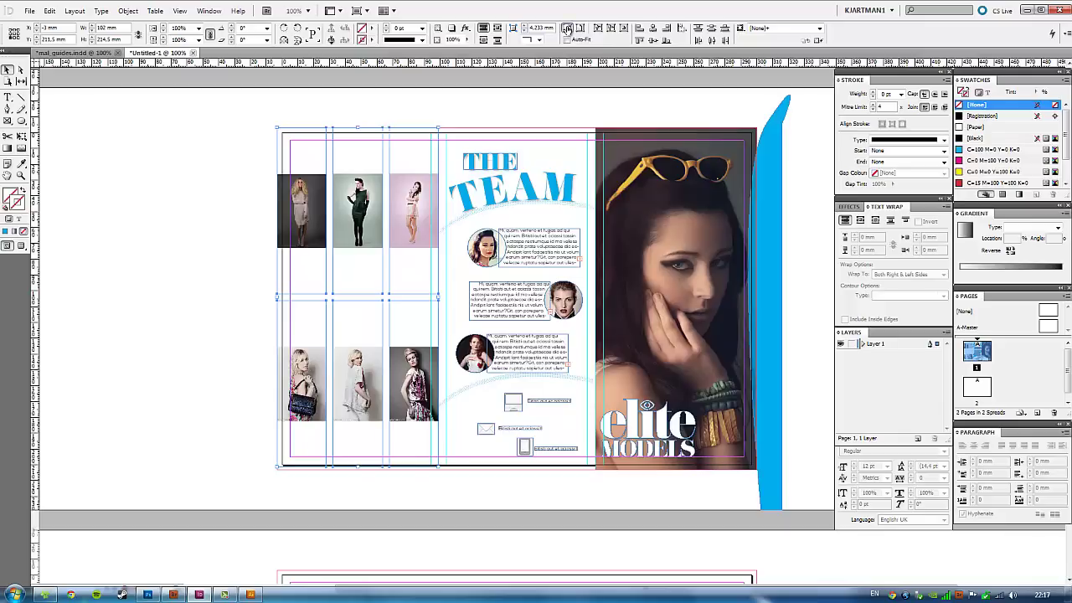
pyautogui.click(567, 29)
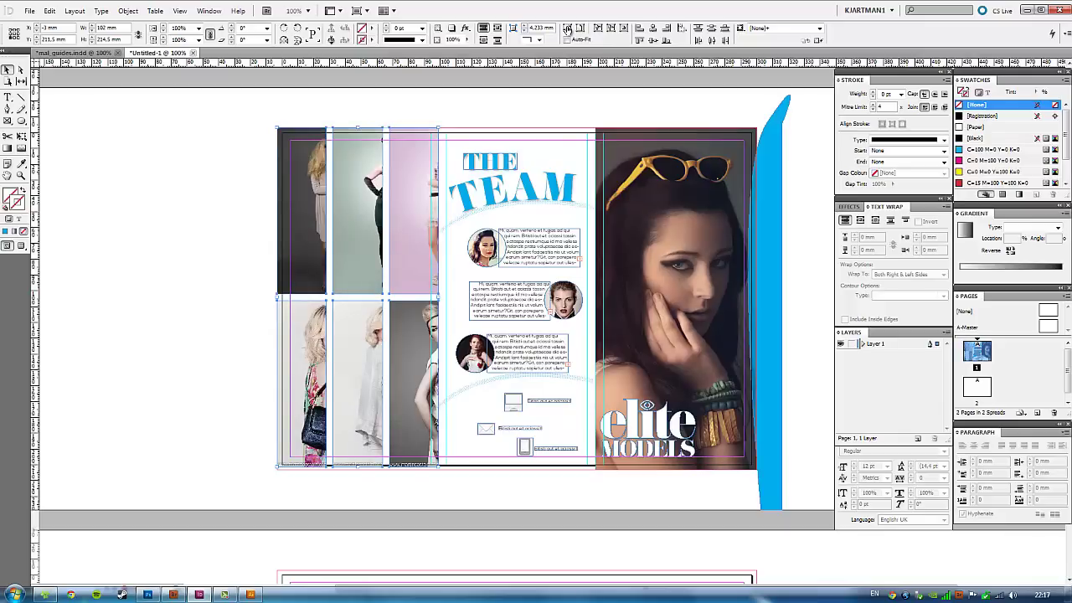
# Reposition each photo inside its frame so every model is centred.
pyautogui.click(21, 71)
pyautogui.click(305, 233)
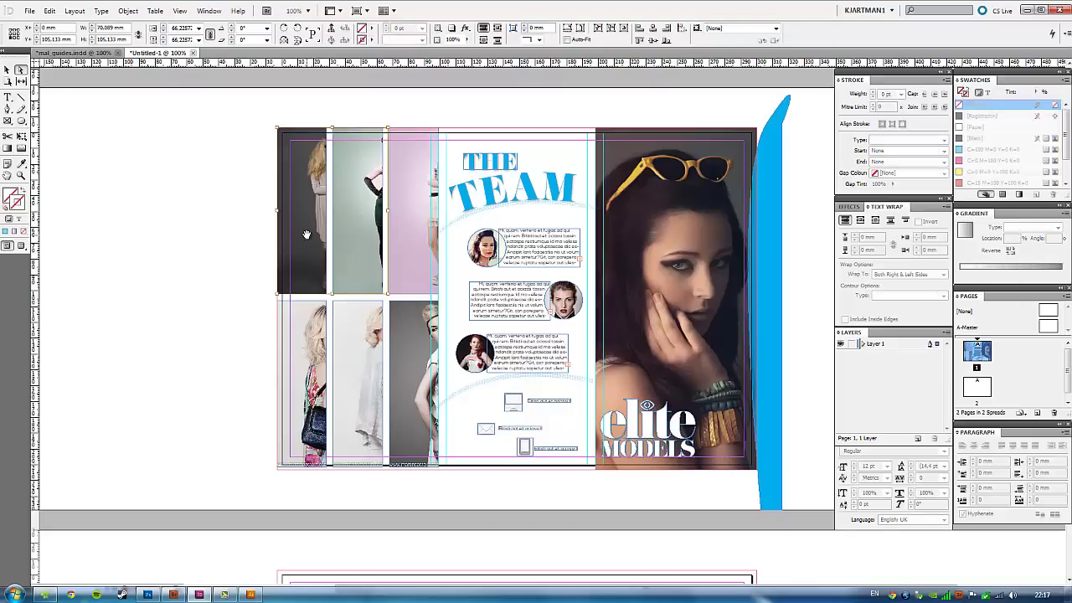
pyautogui.moveTo(307, 235); pyautogui.dragTo(285, 241)
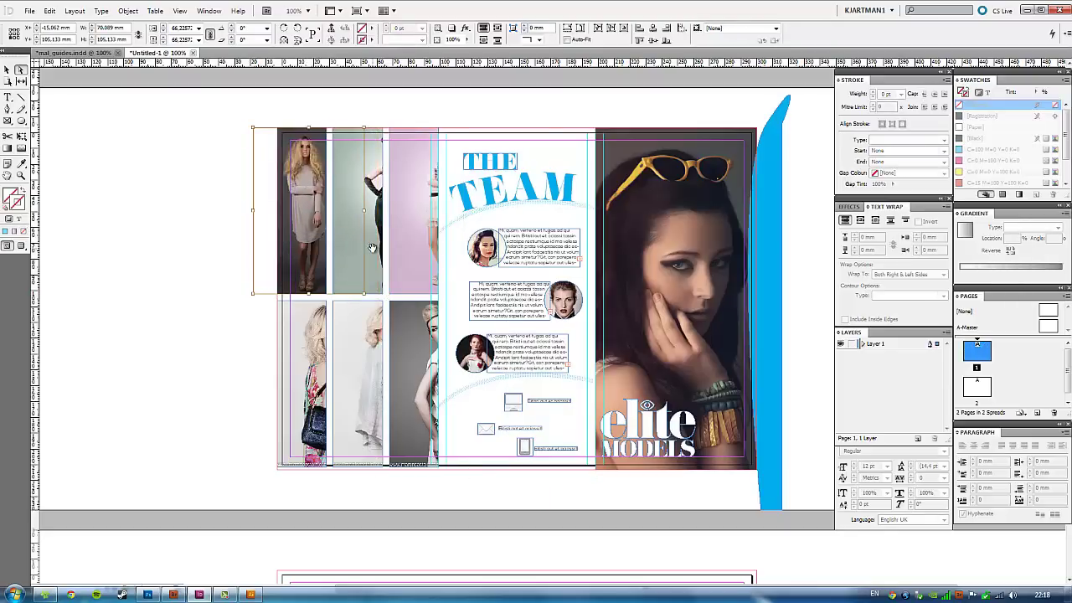
pyautogui.moveTo(372, 248); pyautogui.dragTo(344, 246)
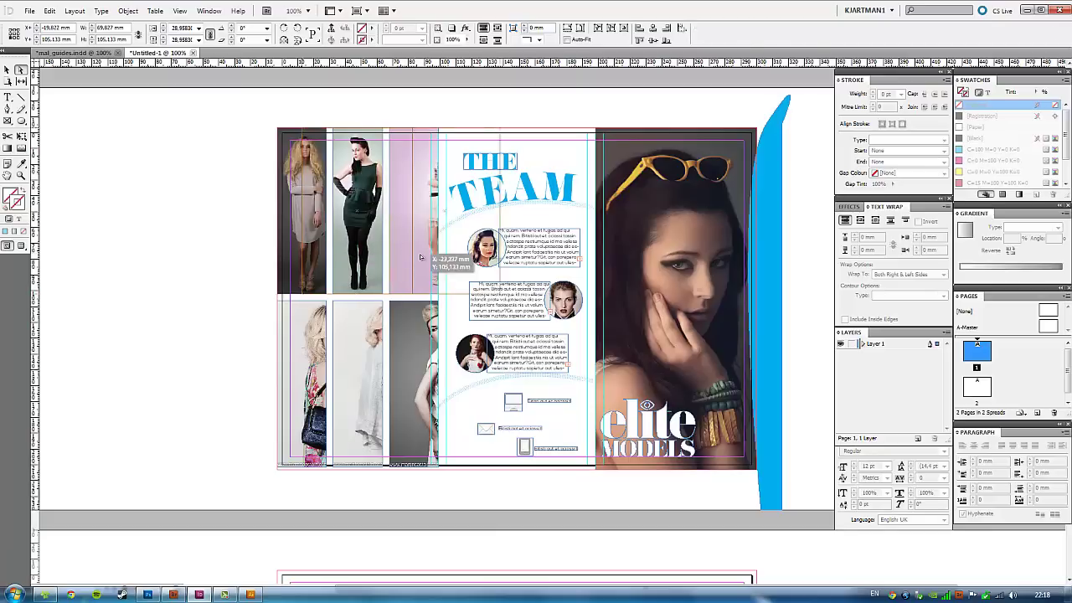
pyautogui.click(419, 253)
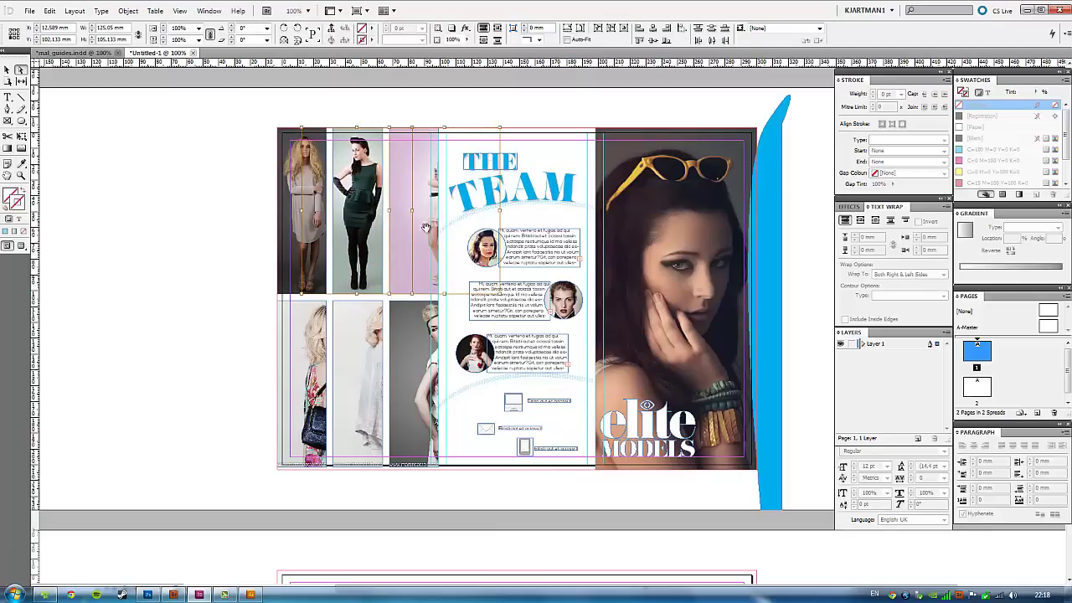
pyautogui.moveTo(426, 227); pyautogui.dragTo(403, 220)
pyautogui.click(316, 362)
pyautogui.moveTo(316, 362); pyautogui.dragTo(296, 367)
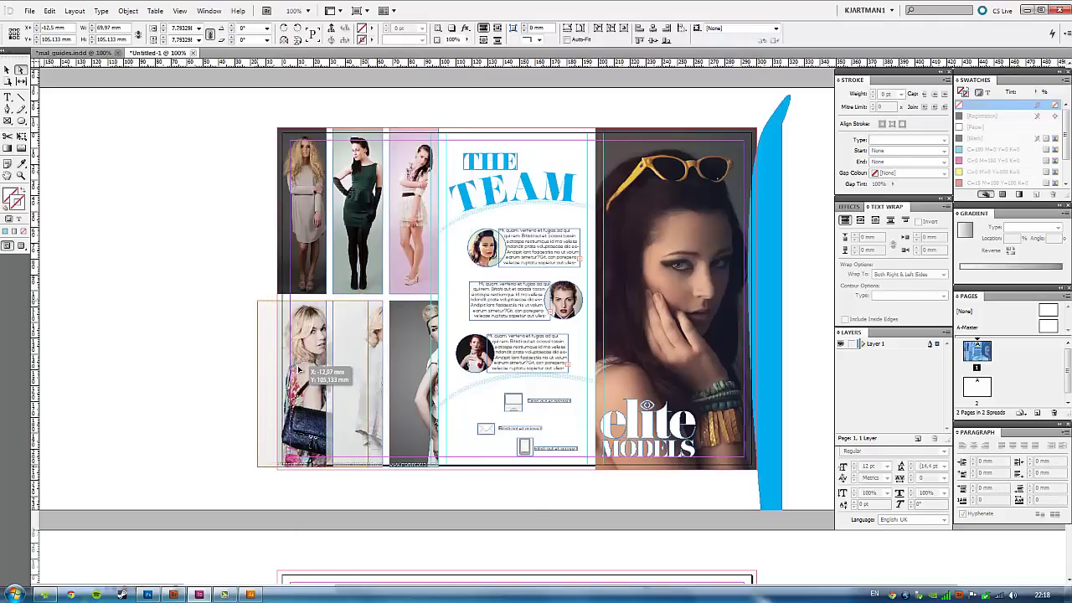
pyautogui.click(376, 376)
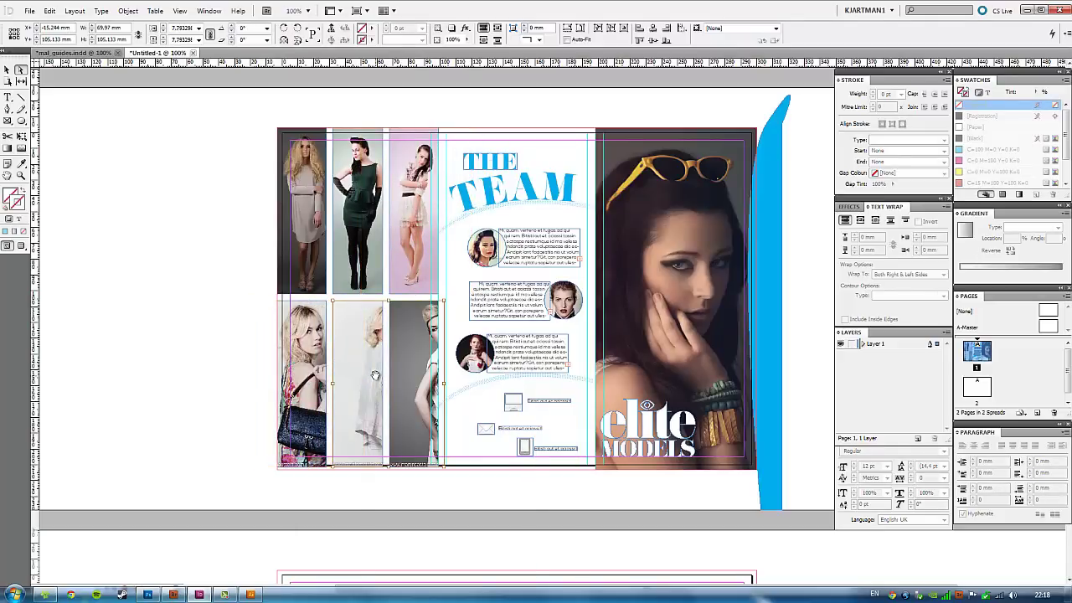
pyautogui.moveTo(376, 376)
pyautogui.mouseDown()
pyautogui.moveTo(394, 363)
pyautogui.moveTo(454, 369)
pyautogui.moveTo(410, 372)
pyautogui.mouseUp()
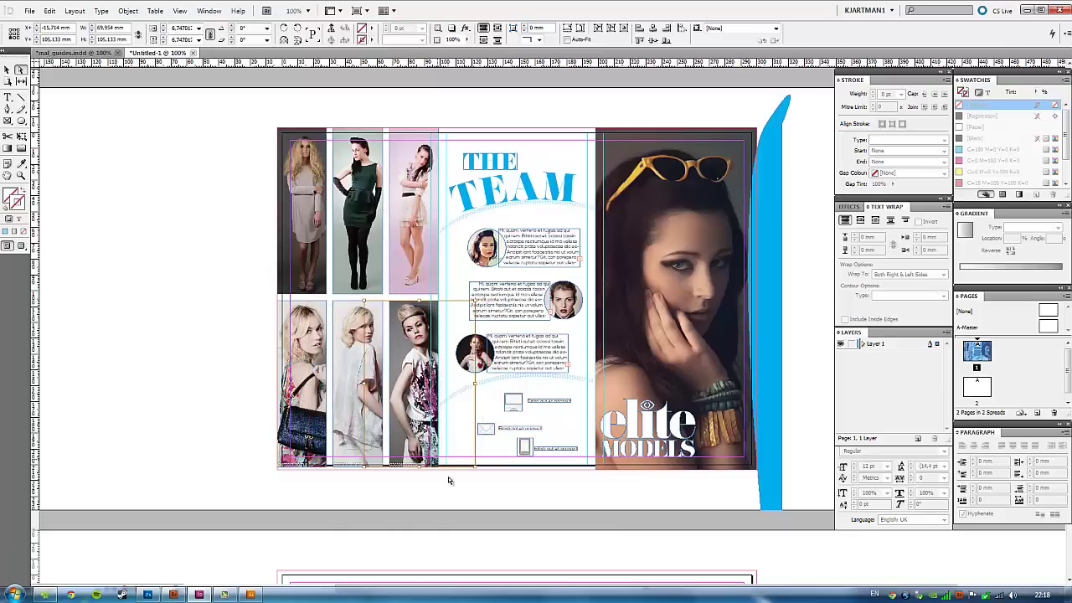
# Zoom the spread to 150% and marquee-select all six photo frames.
pyautogui.press('w')
pyautogui.click(455, 292)
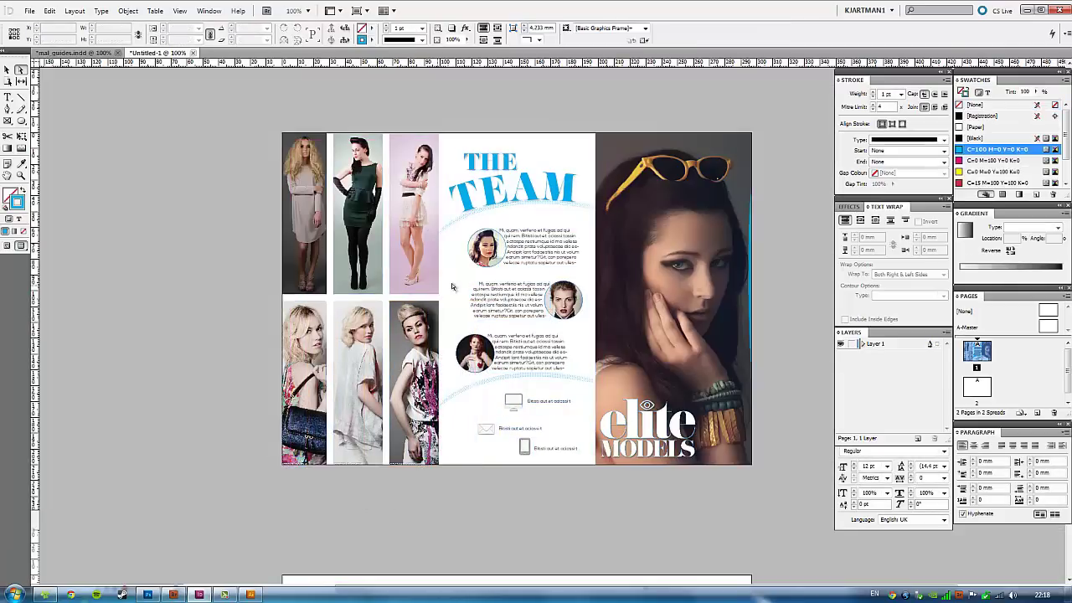
pyautogui.moveTo(488, 259); pyautogui.dragTo(492, 284)
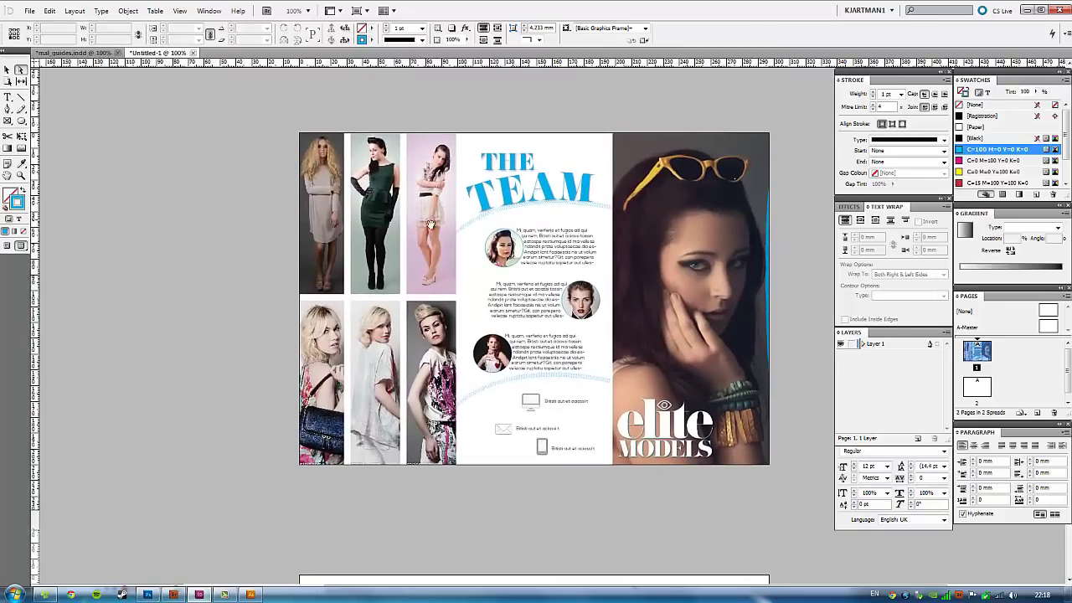
pyautogui.moveTo(430, 225); pyautogui.dragTo(421, 227)
pyautogui.hotkey('ctrl', '=')
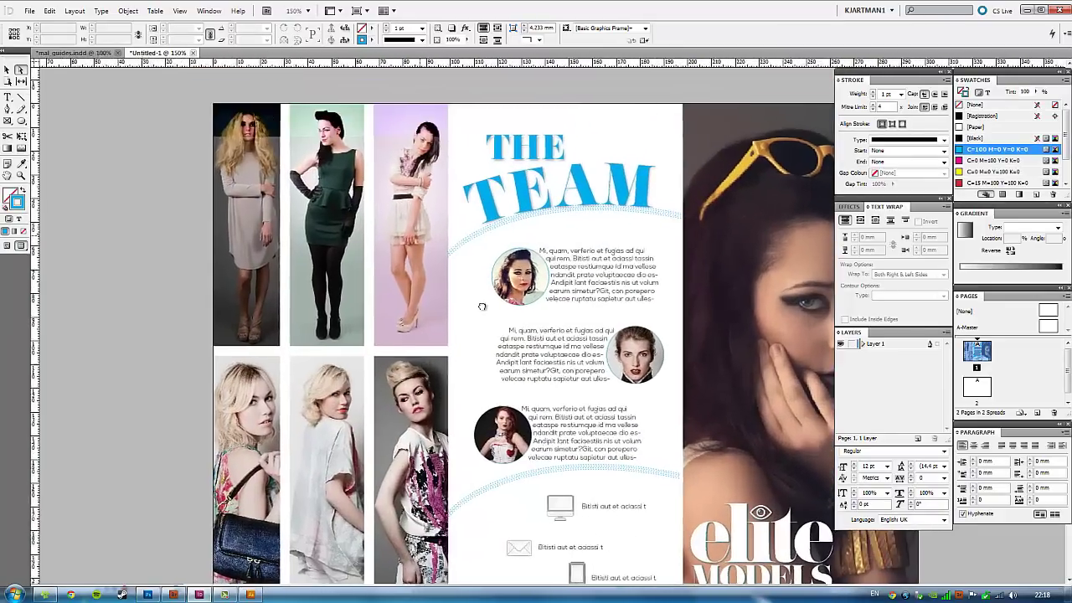
pyautogui.moveTo(481, 307); pyautogui.dragTo(494, 305)
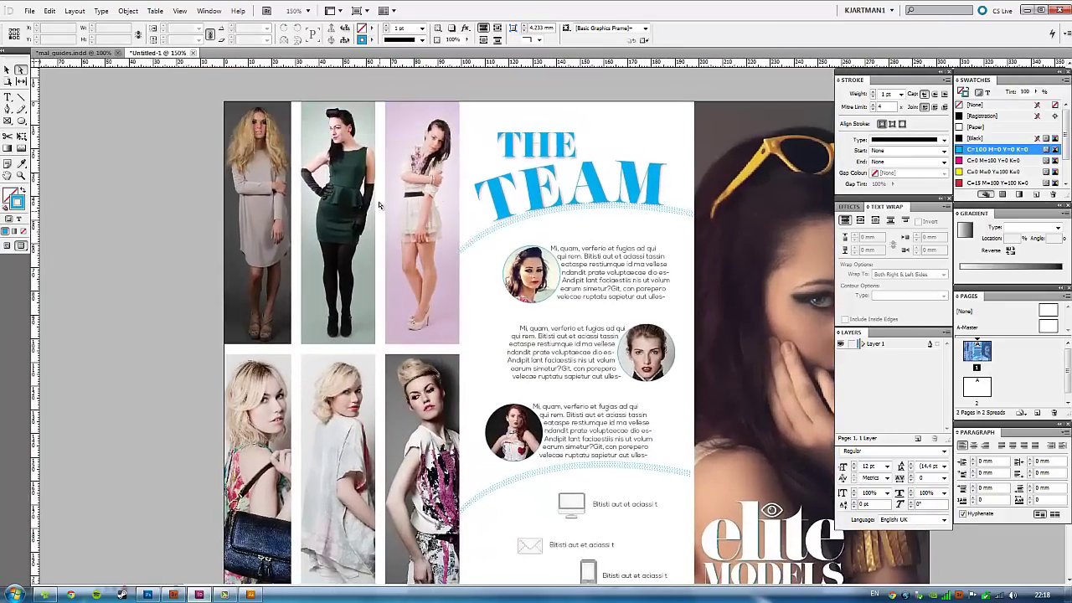
pyautogui.moveTo(260, 243); pyautogui.dragTo(248, 215)
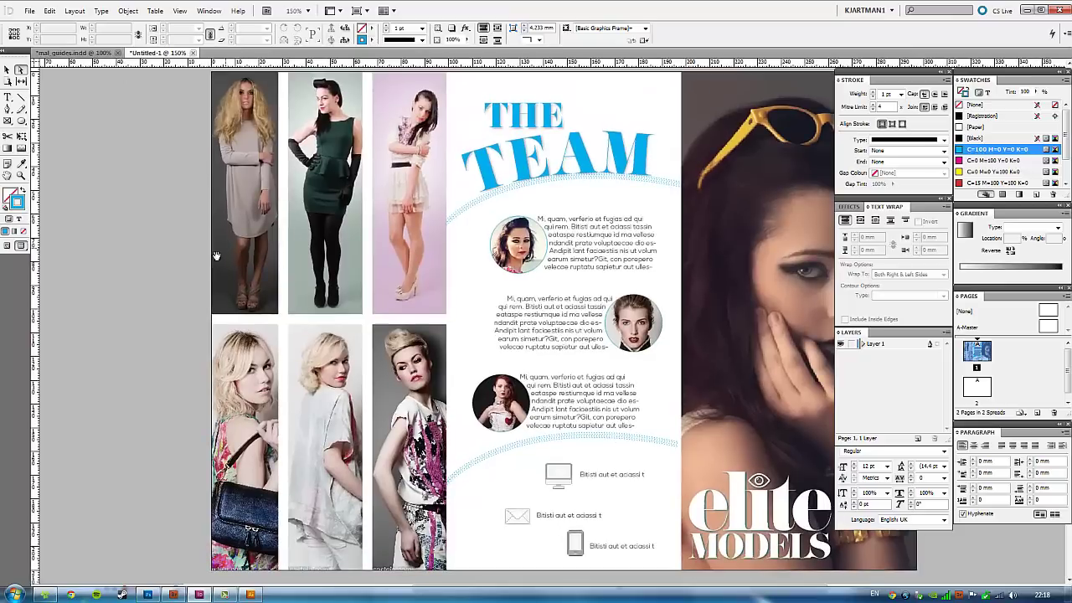
pyautogui.press('v')
pyautogui.moveTo(177, 276); pyautogui.dragTo(373, 356)
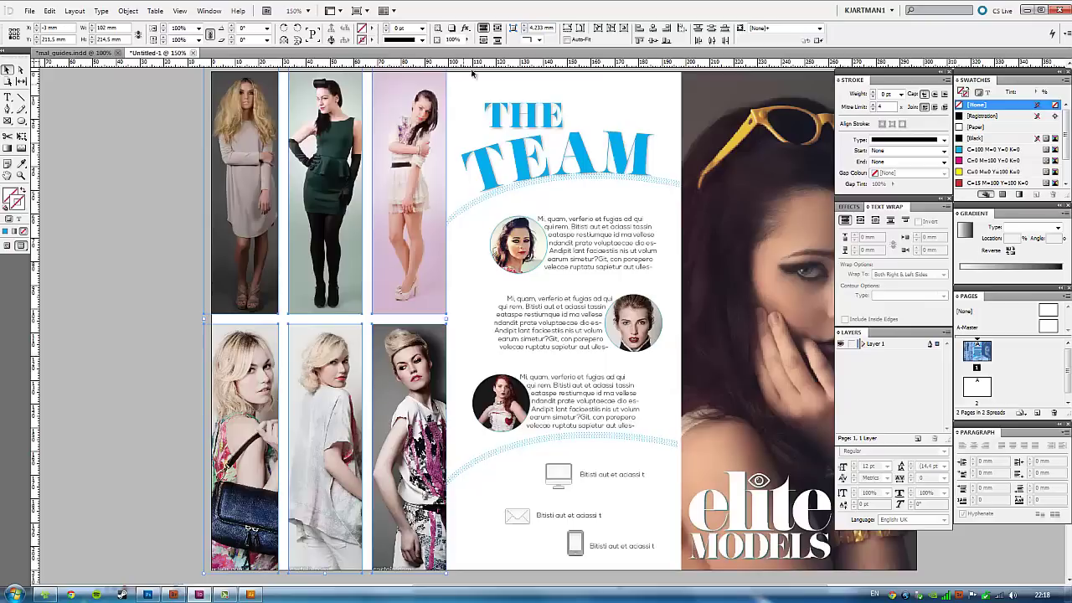
# Give the selected photo frames Rounded corners and zoom in on the grid.
pyautogui.click(538, 40)
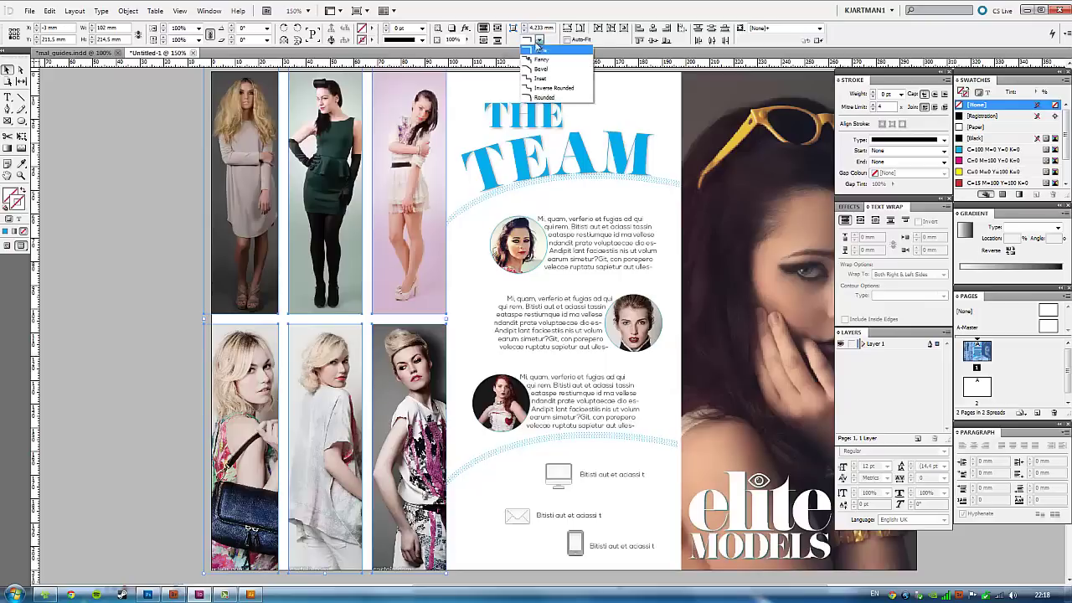
pyautogui.click(555, 98)
pyautogui.press('z')
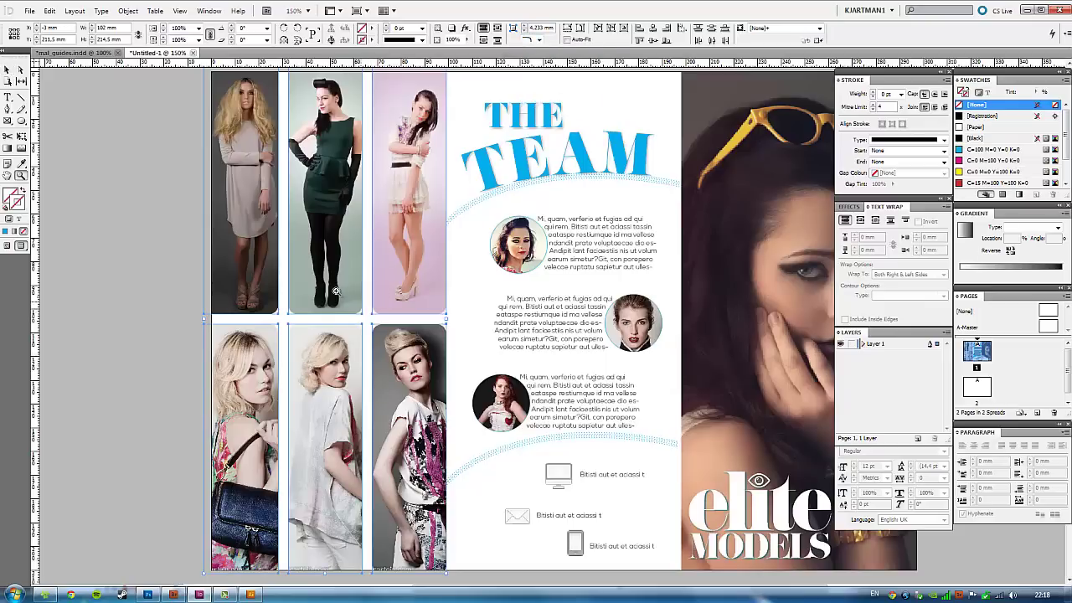
pyautogui.moveTo(273, 257); pyautogui.dragTo(338, 361)
pyautogui.moveTo(521, 374); pyautogui.dragTo(268, 376)
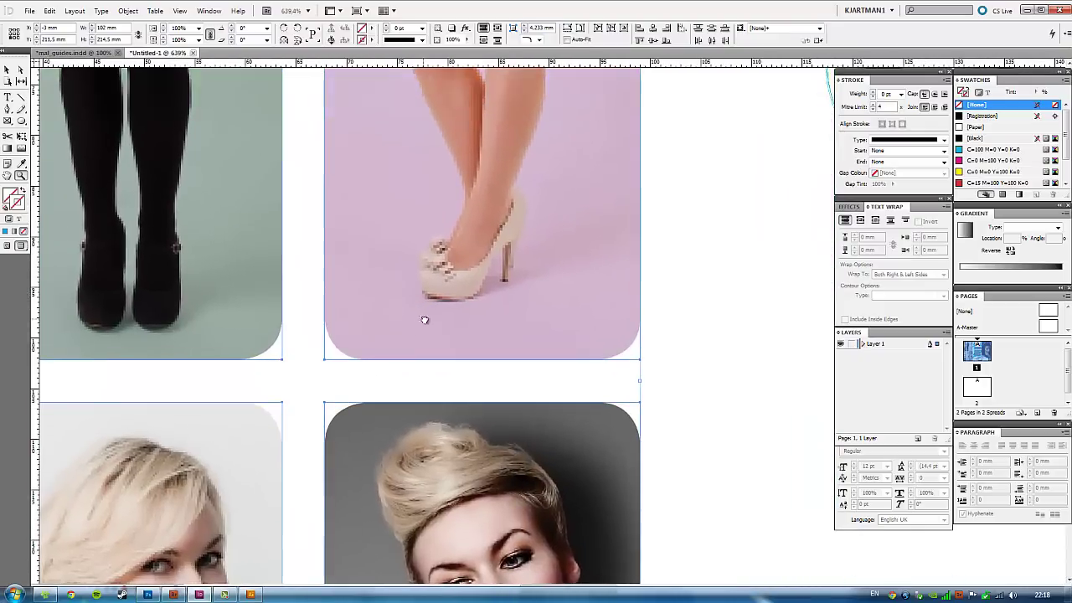
pyautogui.moveTo(425, 319); pyautogui.dragTo(276, 343)
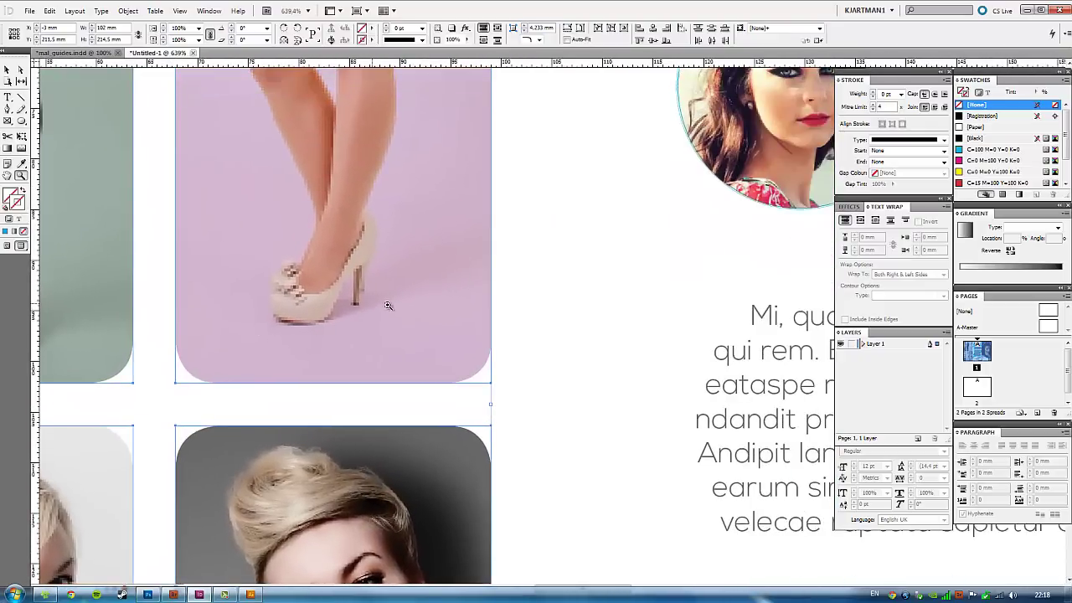
pyautogui.click(570, 269)
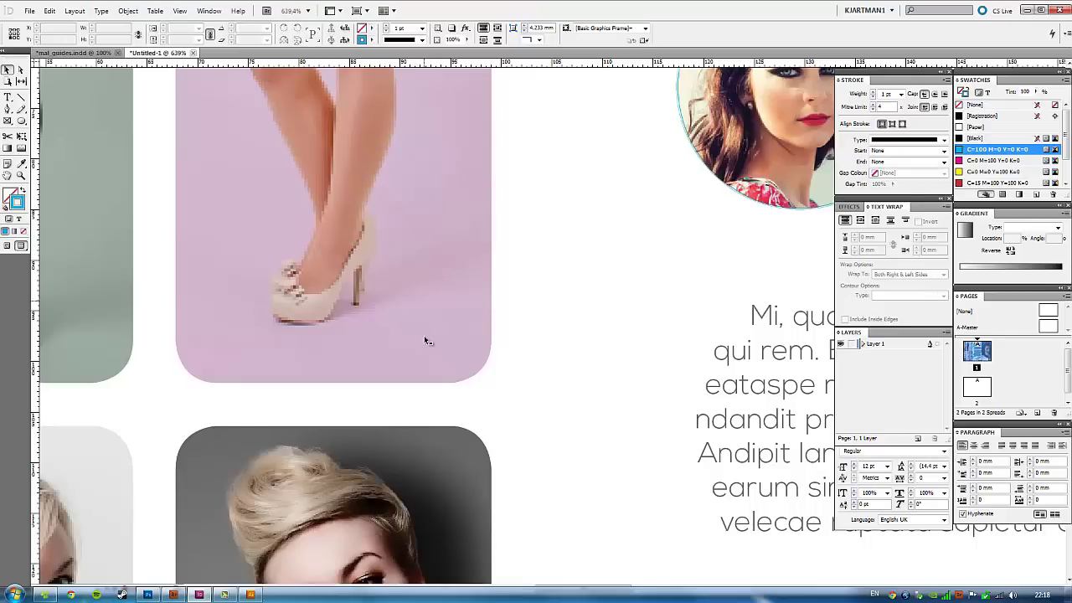
pyautogui.scroll(-3, 468, 221)
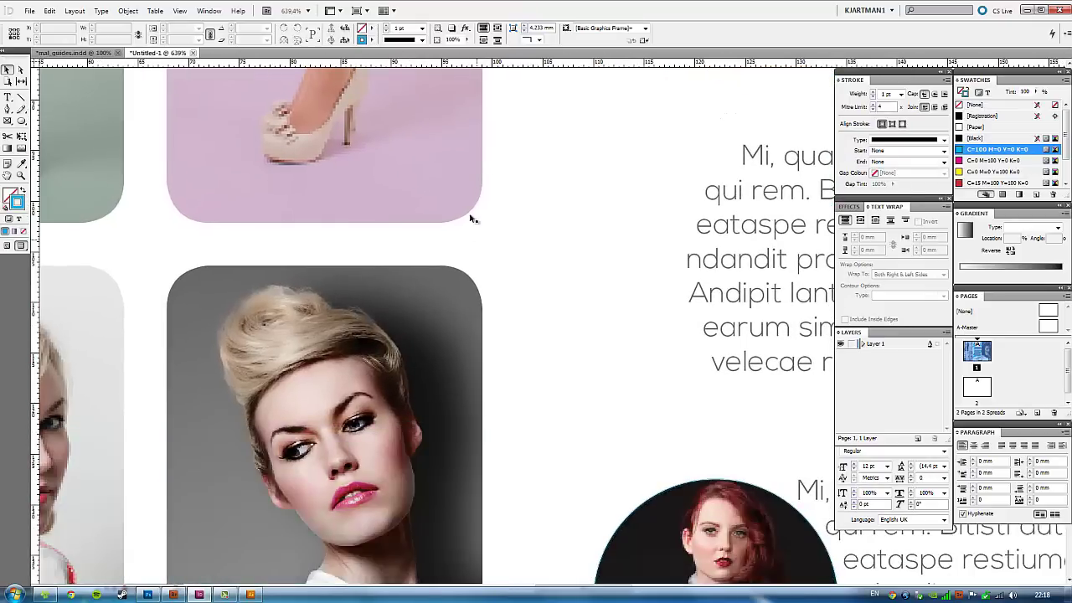
# Set the top-right and bottom-right corners of the middle frame to None in Corner Options.
pyautogui.moveTo(522, 139); pyautogui.dragTo(443, 261)
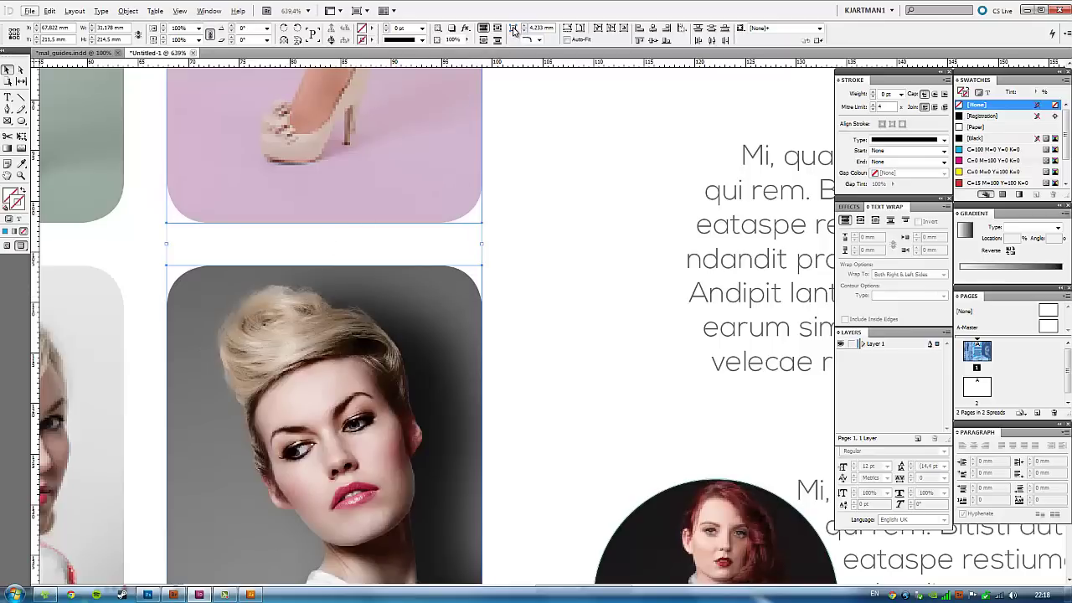
pyautogui.keyDown('alt'); pyautogui.click(513, 31); pyautogui.keyUp('alt')
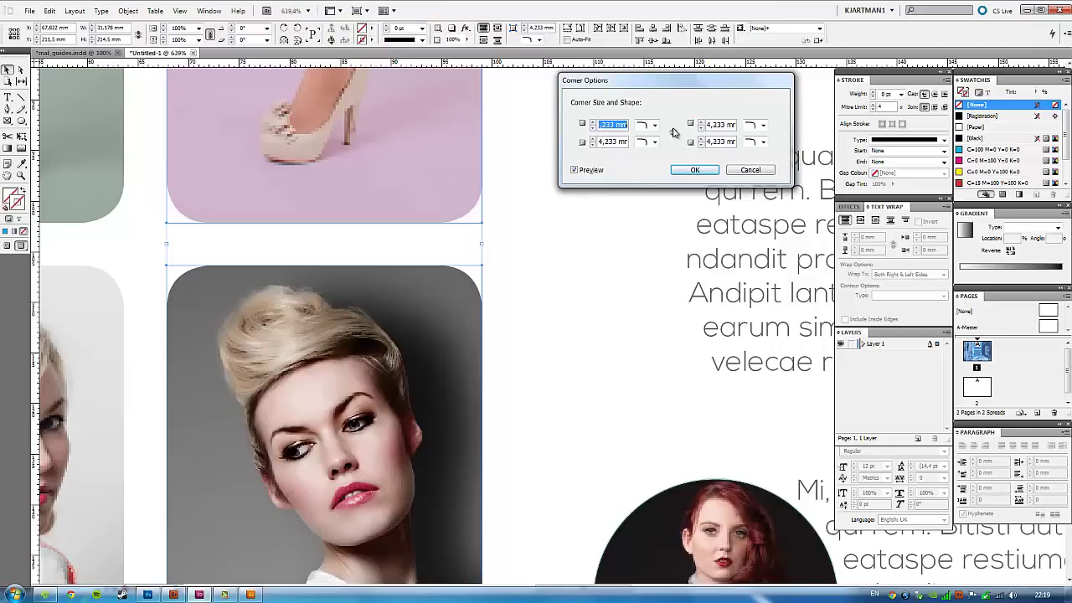
pyautogui.click(761, 126)
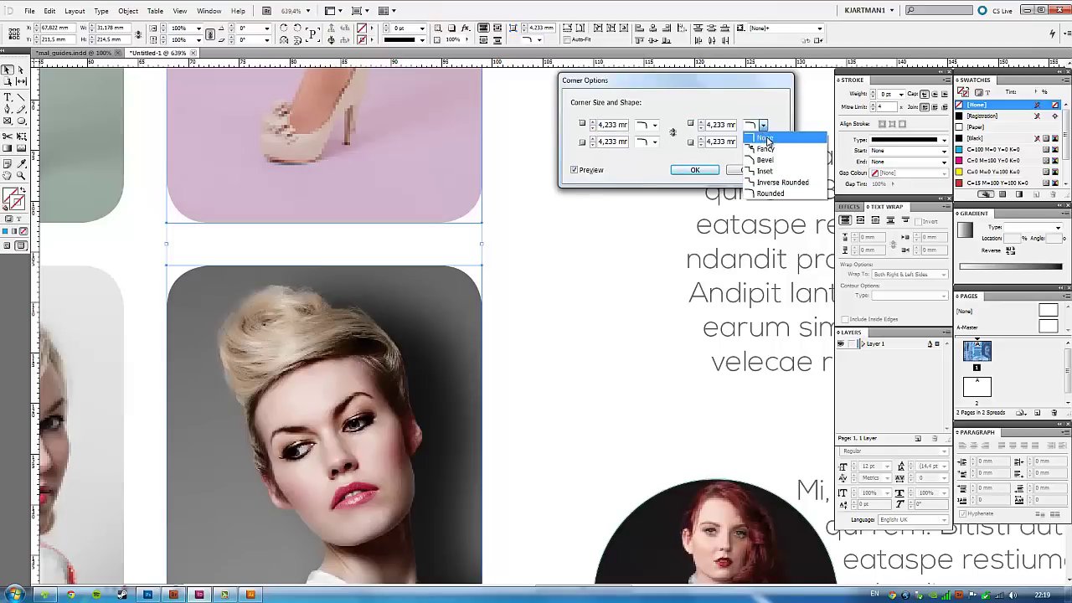
pyautogui.click(766, 139)
pyautogui.click(763, 141)
pyautogui.click(767, 156)
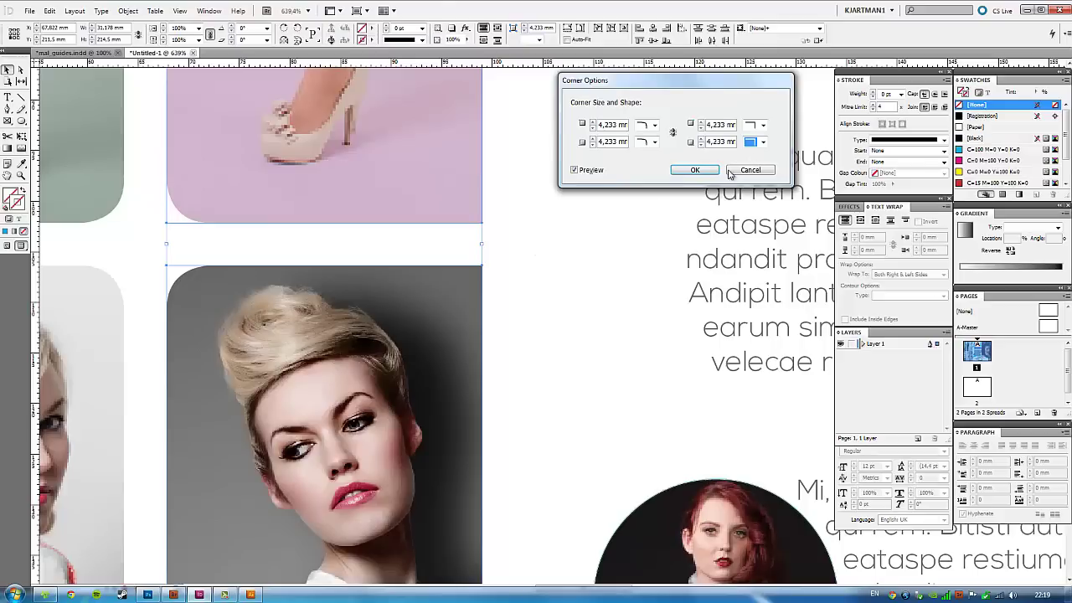
pyautogui.click(693, 171)
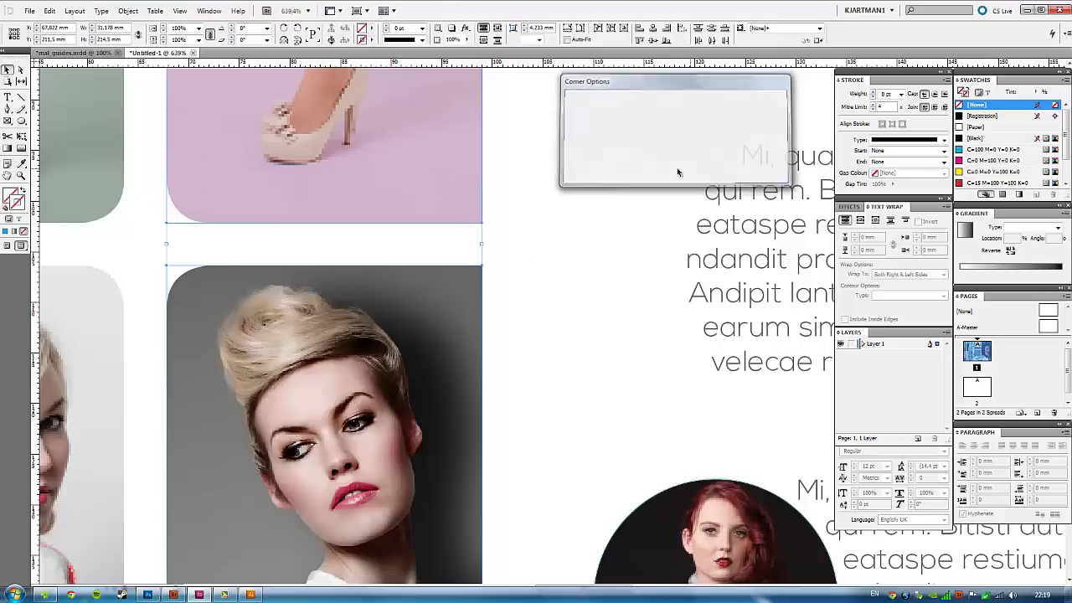
pyautogui.click(521, 239)
# Scroll around the finished tri-fold spread to check every panel of the layout.
pyautogui.scroll(3, 481, 287)
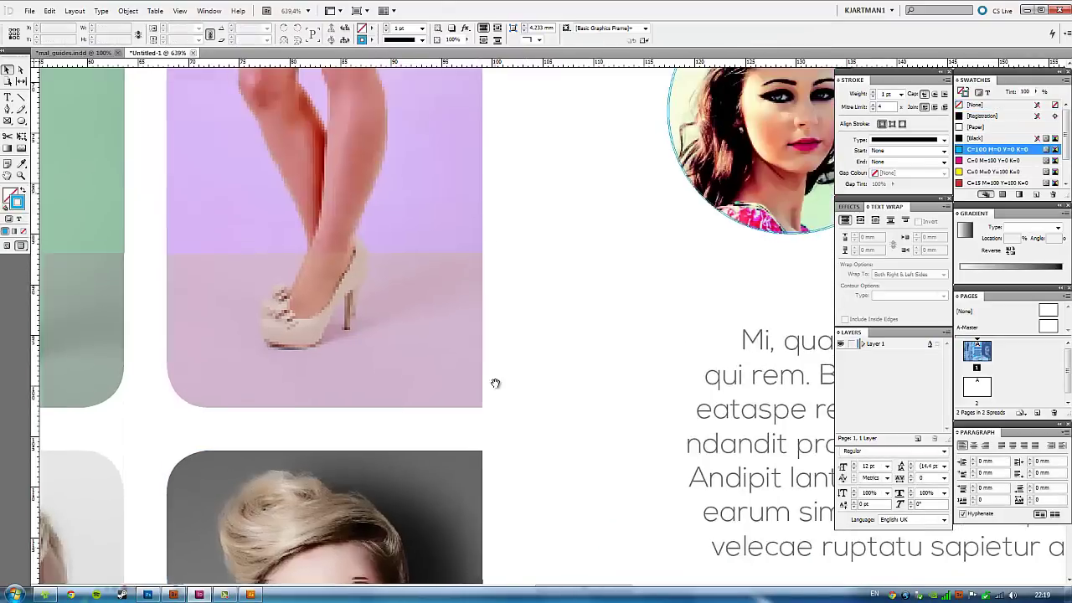
pyautogui.scroll(3, 494, 382)
pyautogui.scroll(3, 480, 275)
pyautogui.scroll(3, 474, 491)
pyautogui.scroll(5, 450, 297)
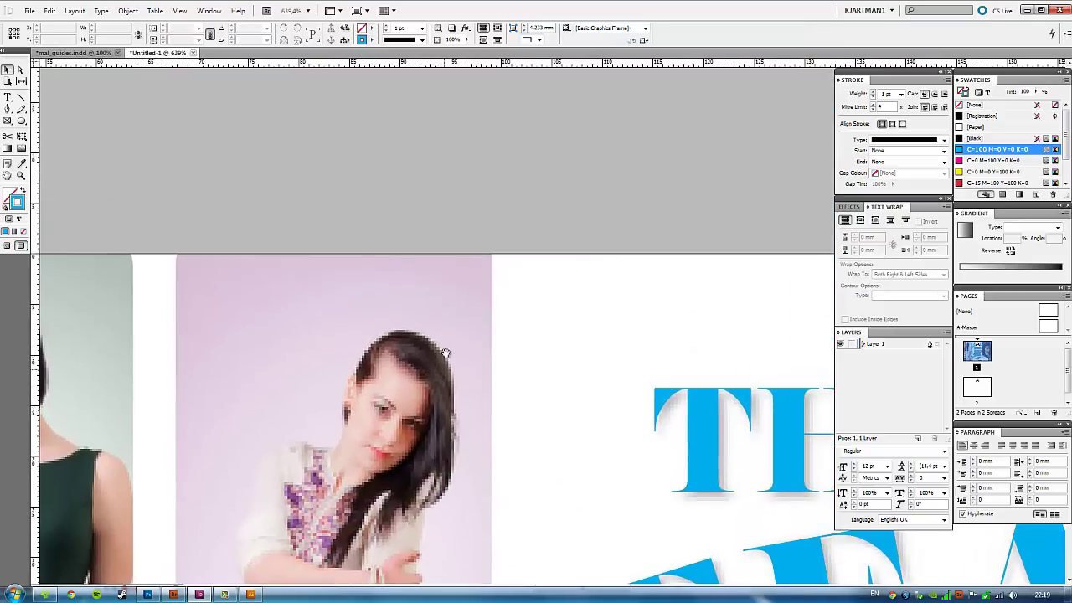
pyautogui.scroll(-3, 211, 331)
pyautogui.scroll(-5, 391, 276)
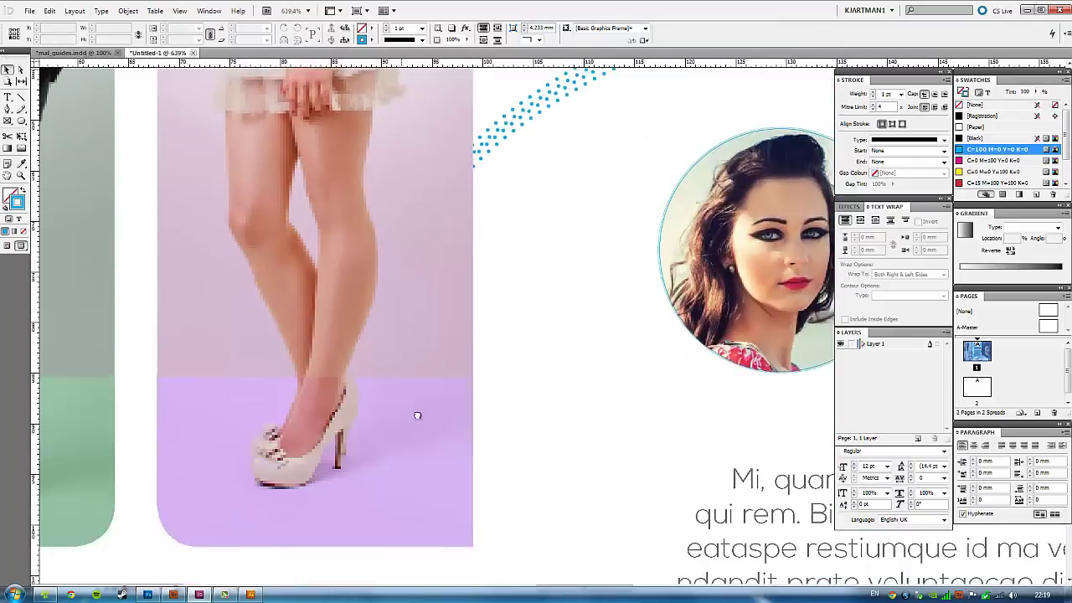
pyautogui.scroll(-5, 416, 414)
pyautogui.scroll(-3, 426, 288)
pyautogui.scroll(-5, 650, 329)
pyautogui.scroll(-3, 650, 329)
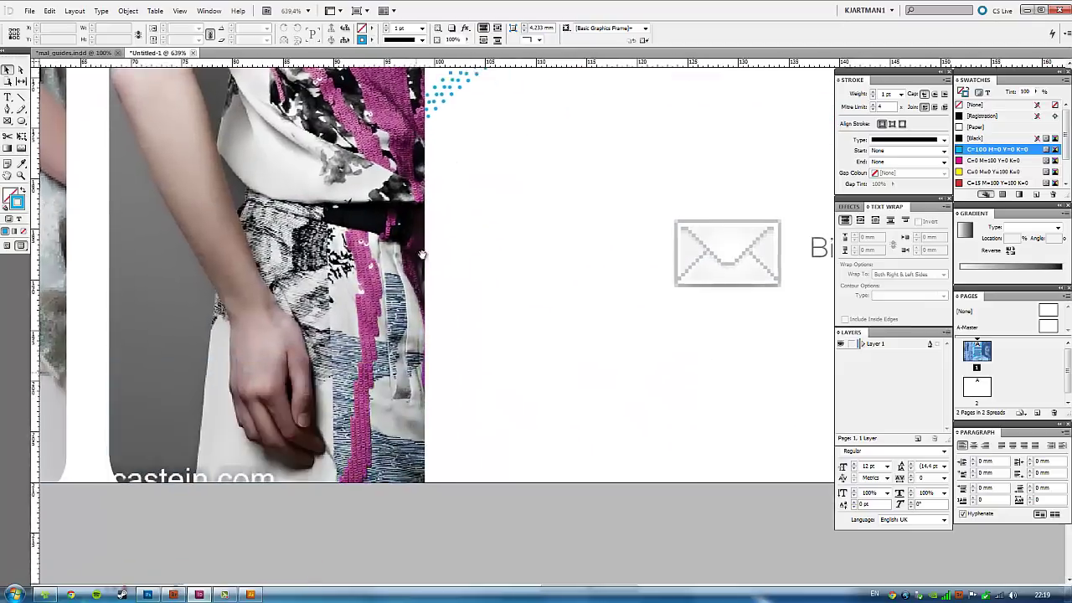
pyautogui.hscroll(-2, 650, 329)
pyautogui.hscroll(-5, 650, 328)
pyautogui.hscroll(-5, 650, 328)
pyautogui.hscroll(-4, 650, 329)
pyautogui.scroll(1, 649, 329)
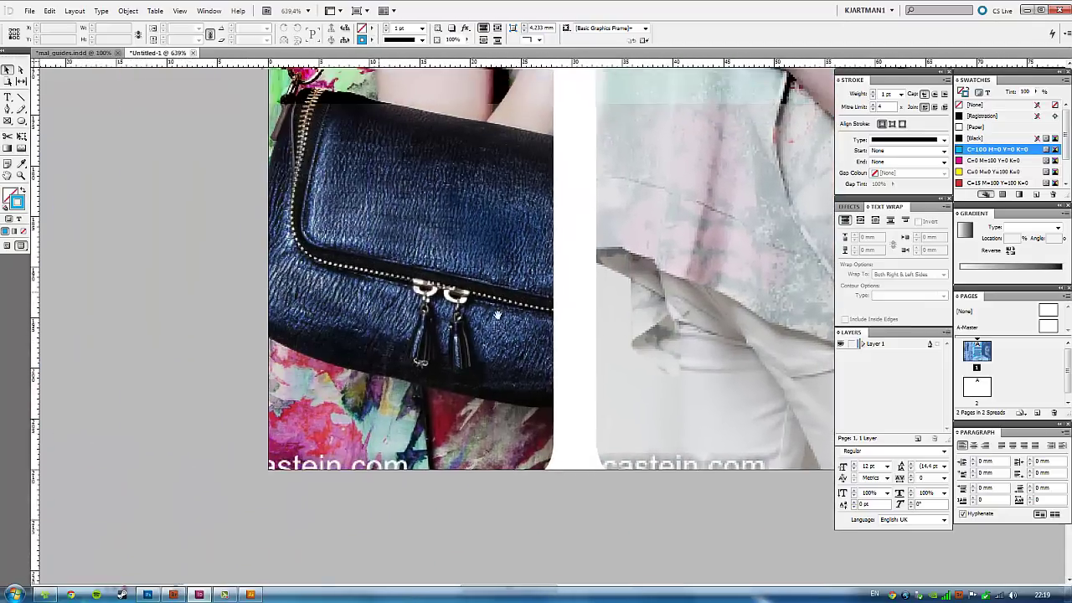
pyautogui.hscroll(5, 532, 321)
pyautogui.hscroll(-5, 532, 321)
pyautogui.scroll(2, 532, 321)
pyautogui.scroll(3, 532, 321)
pyautogui.scroll(3, 339, 367)
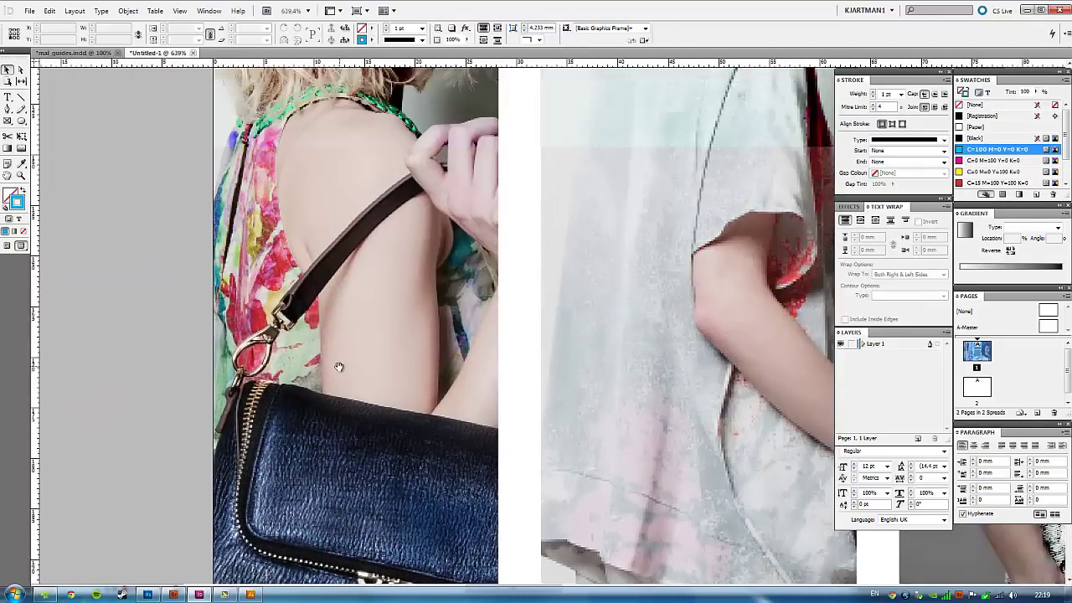
pyautogui.scroll(-3, 338, 366)
pyautogui.scroll(-2, 338, 366)
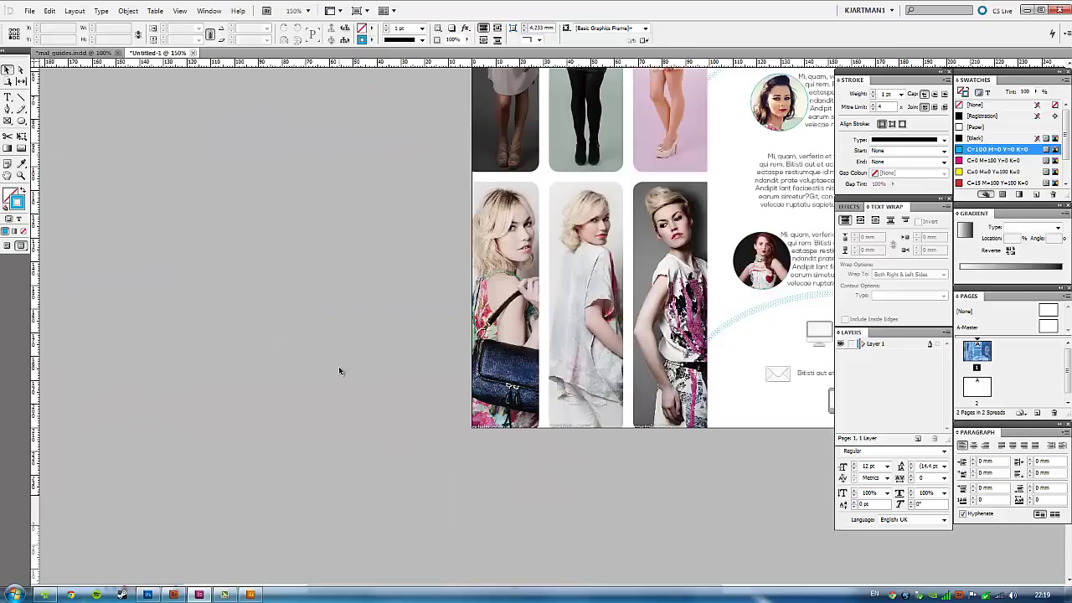
# Frame the whole spread in view, then switch to the Photoshop presentation.psd brochure mockup.
pyautogui.moveTo(458, 329); pyautogui.dragTo(188, 444)
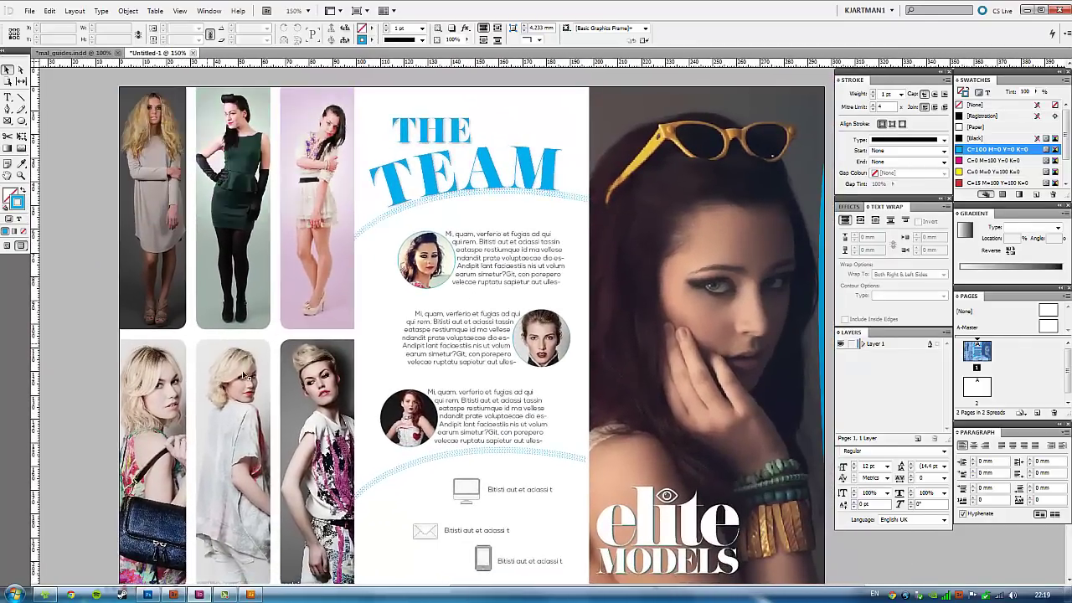
pyautogui.moveTo(246, 376); pyautogui.dragTo(255, 362)
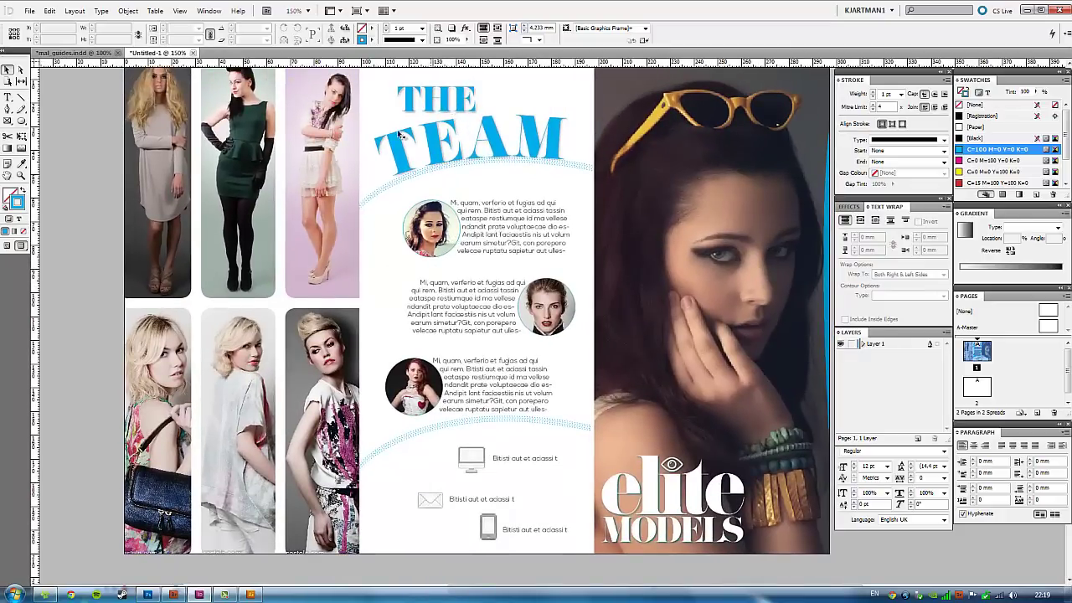
pyautogui.hotkey('alt', 'Tab')
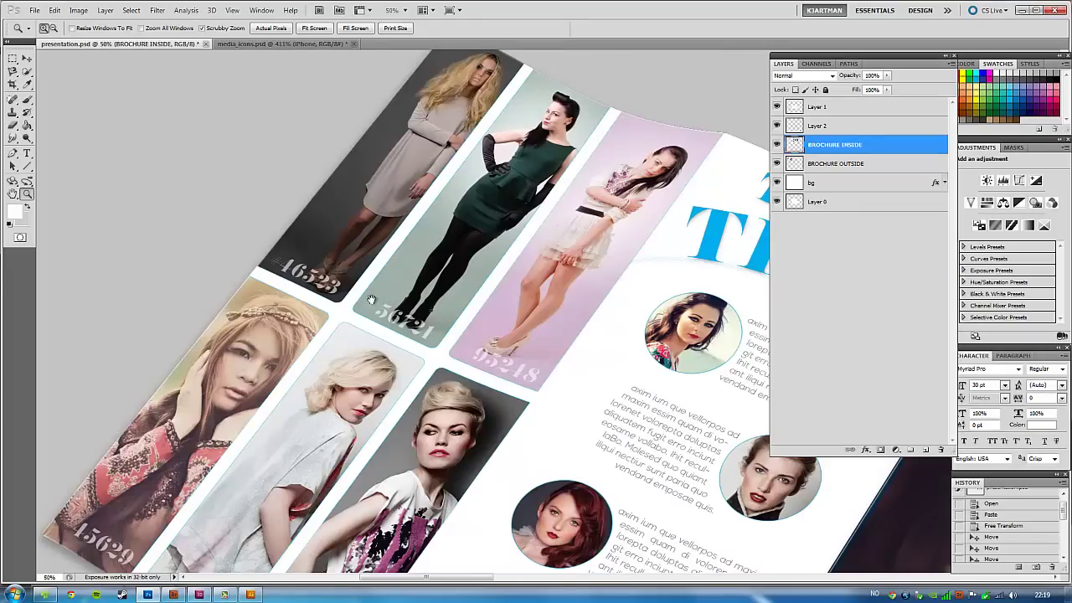
pyautogui.moveTo(371, 299); pyautogui.dragTo(275, 160)
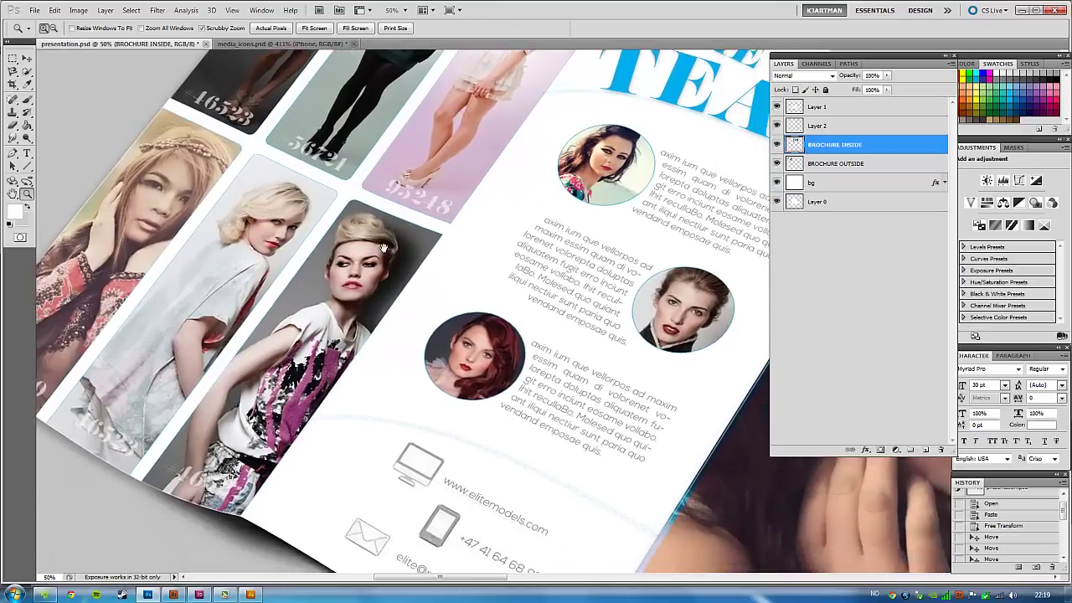
pyautogui.moveTo(431, 279)
pyautogui.mouseDown()
pyautogui.moveTo(457, 201)
pyautogui.moveTo(558, 311)
pyautogui.mouseUp()
pyautogui.moveTo(447, 343); pyautogui.dragTo(277, 349)
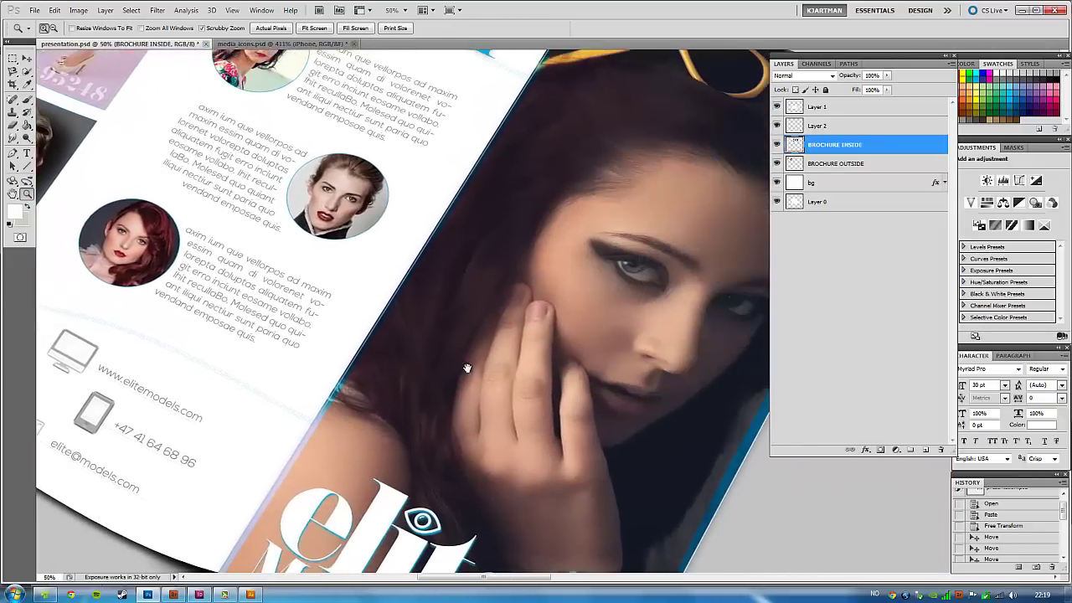
pyautogui.moveTo(466, 366); pyautogui.dragTo(409, 320)
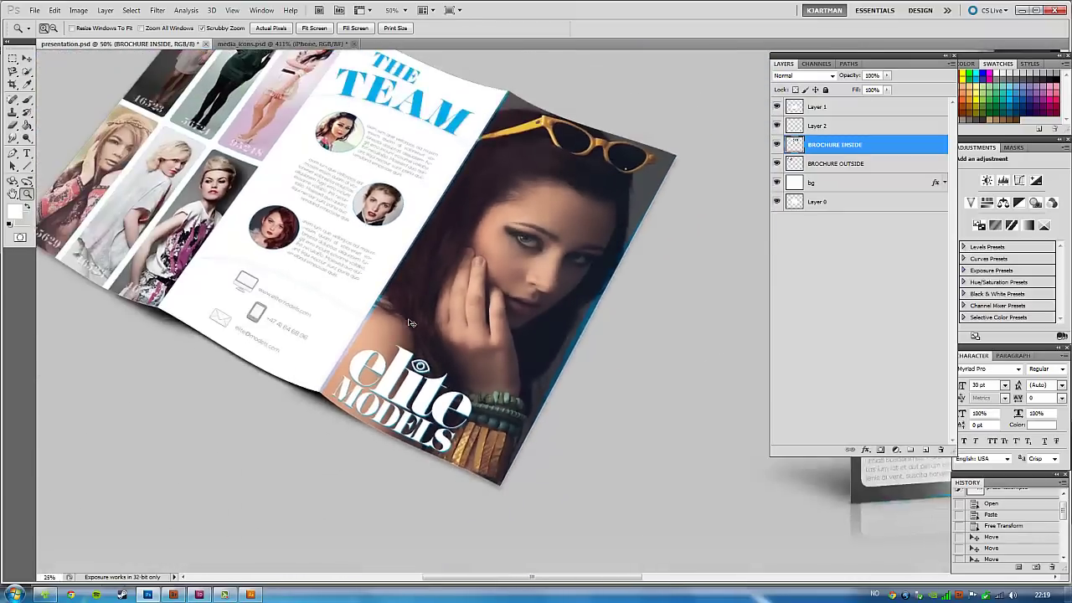
pyautogui.moveTo(411, 323); pyautogui.dragTo(361, 356)
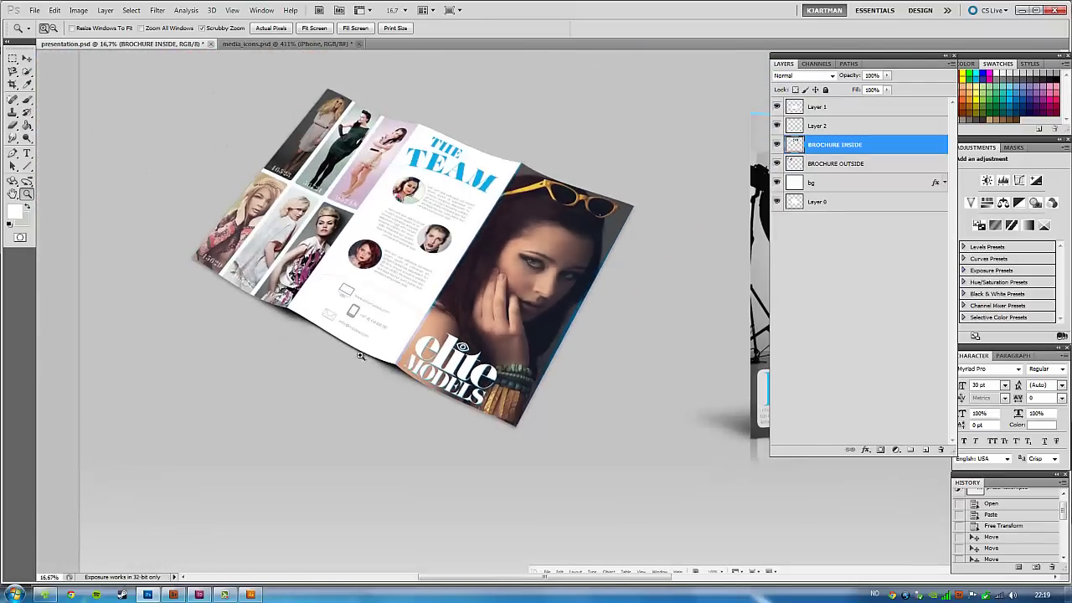
pyautogui.moveTo(484, 310); pyautogui.dragTo(487, 347)
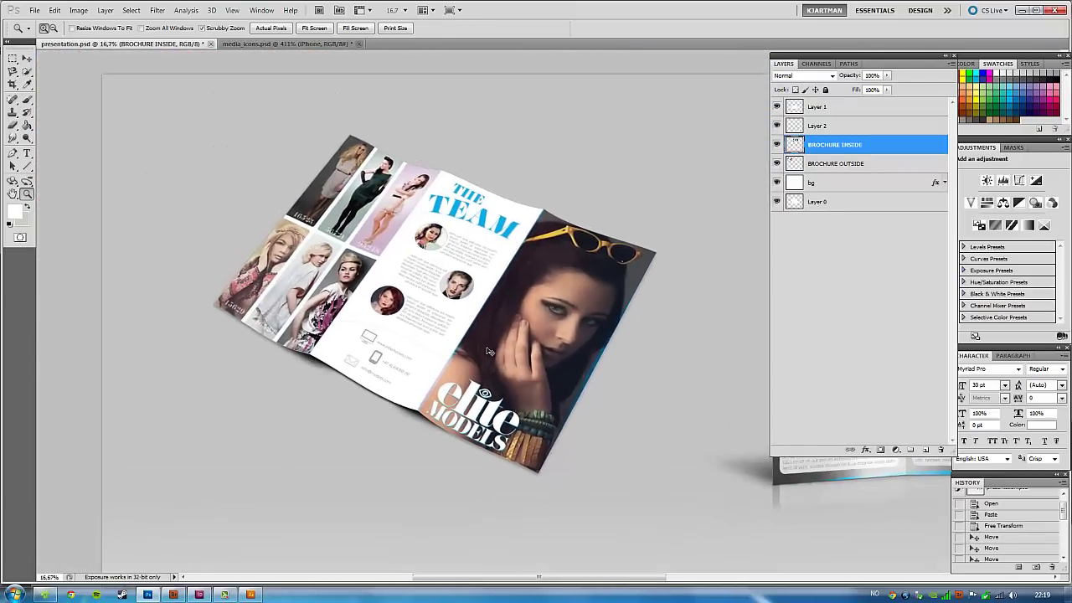
pyautogui.click(490, 352)
pyautogui.moveTo(576, 341)
pyautogui.mouseDown()
pyautogui.moveTo(327, 322)
pyautogui.moveTo(83, 325)
pyautogui.mouseUp()
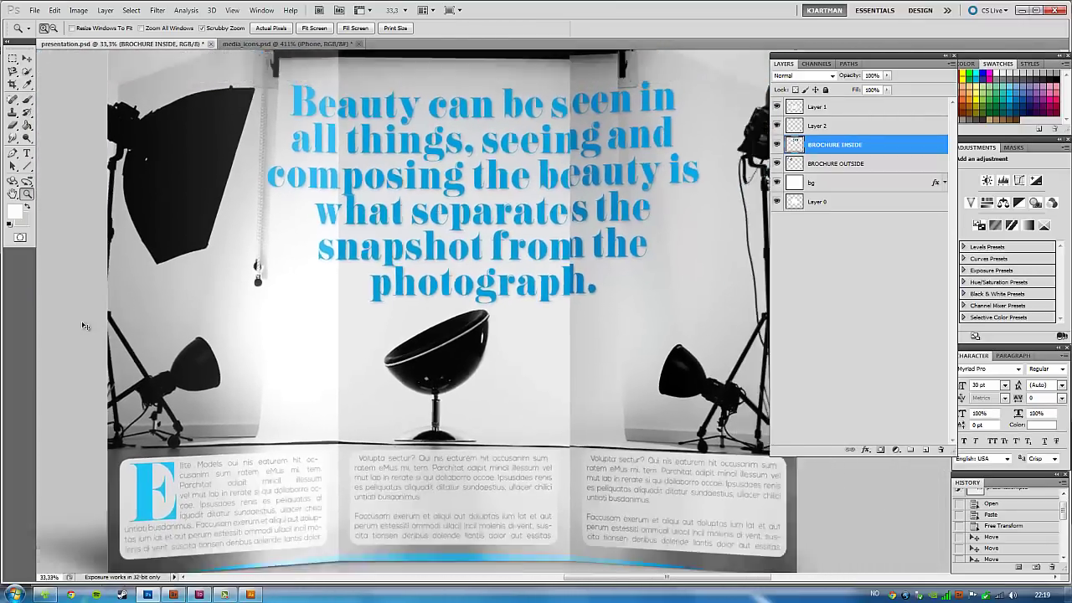
pyautogui.keyDown('alt'); pyautogui.click(83, 325); pyautogui.keyUp('alt')
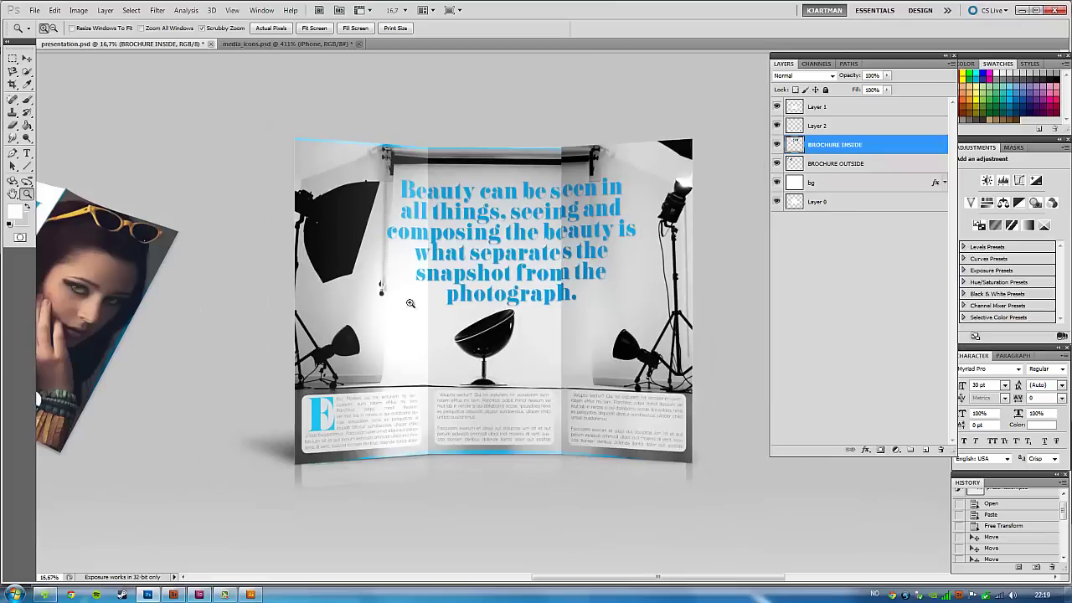